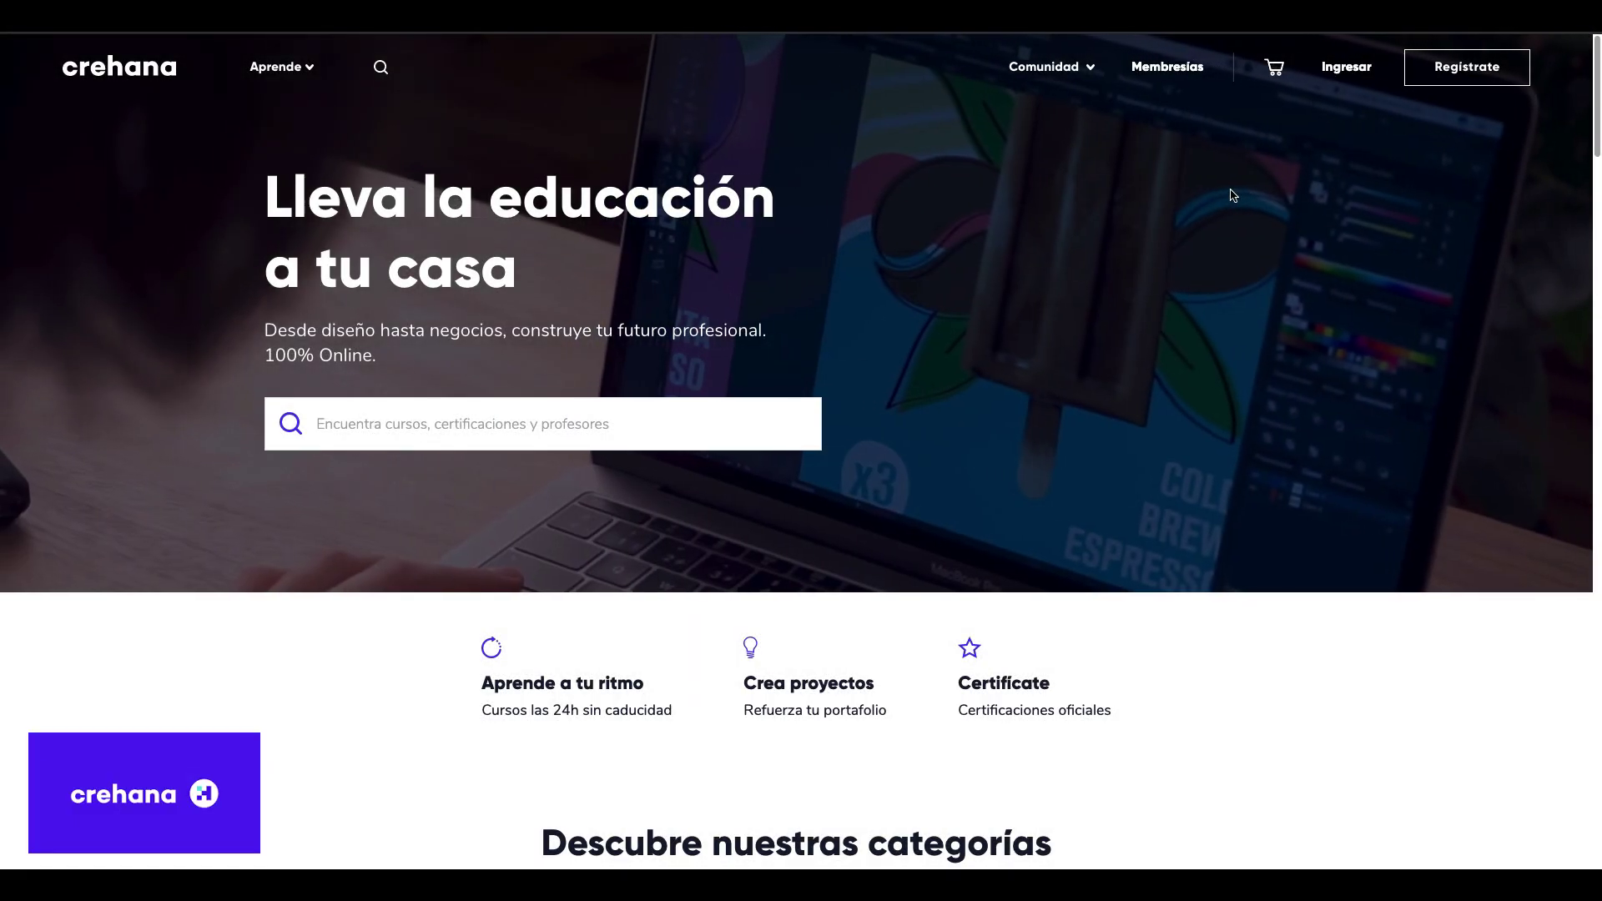
Scroll the Crehana homepage down to the Ilustración y Dibujo course cards and prices
{"action": "scroll", "coordinate": [1232, 195], "scroll_direction": "down", "scroll_amount": 2}
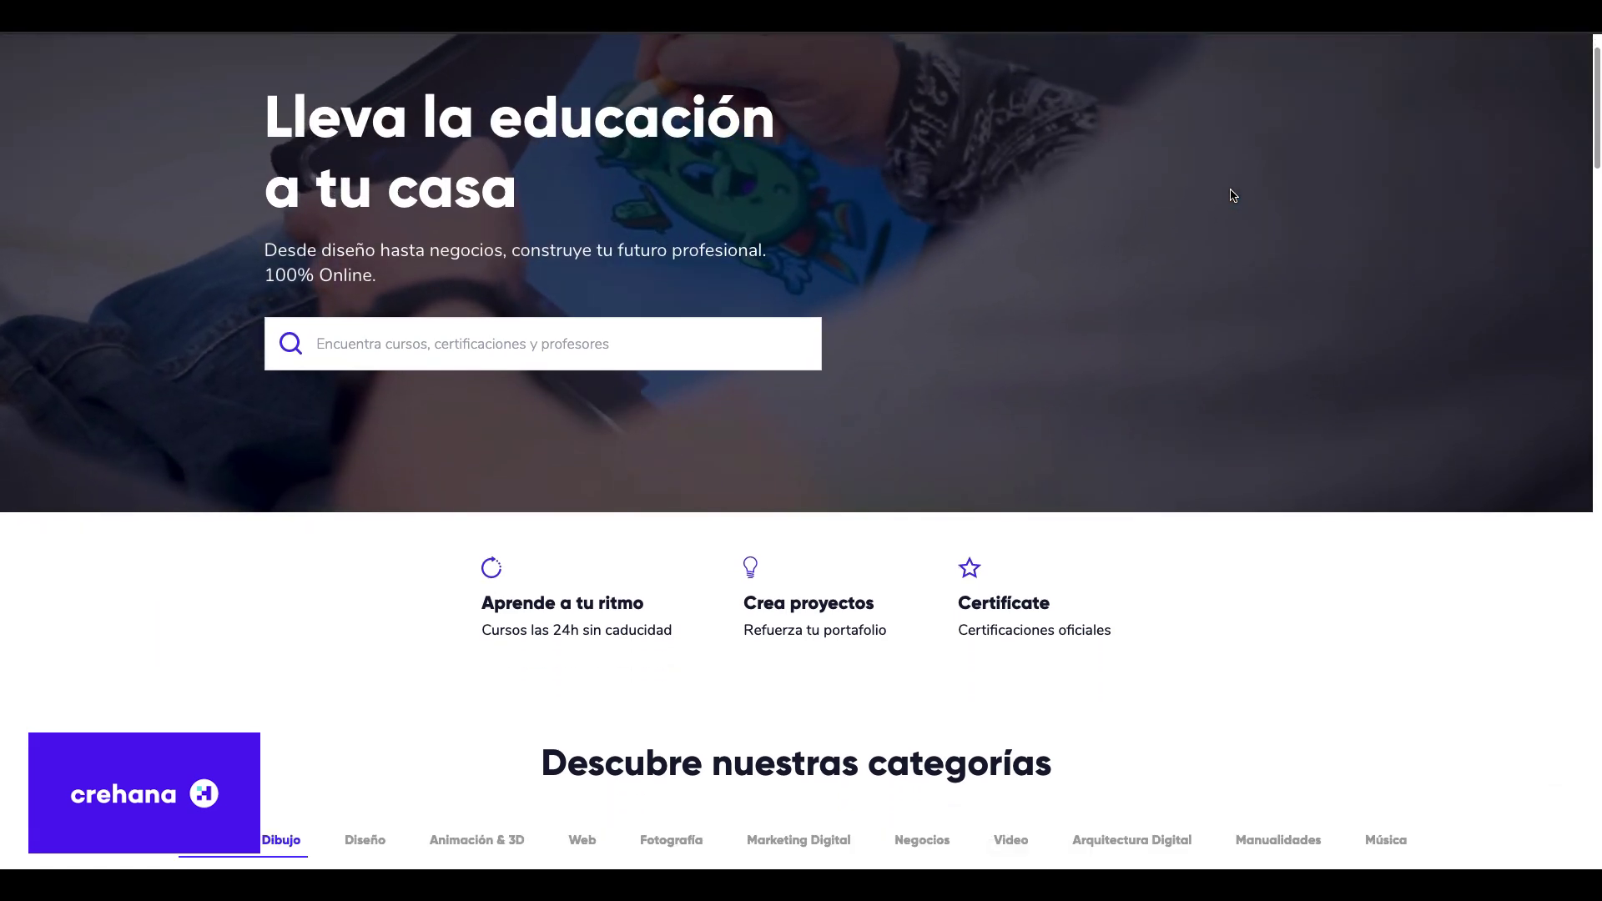
{"action": "scroll", "coordinate": [1232, 196], "scroll_direction": "down", "scroll_amount": 1}
{"action": "scroll", "coordinate": [1233, 195], "scroll_direction": "down", "scroll_amount": 1}
{"action": "scroll", "coordinate": [1233, 195], "scroll_direction": "down", "scroll_amount": 1}
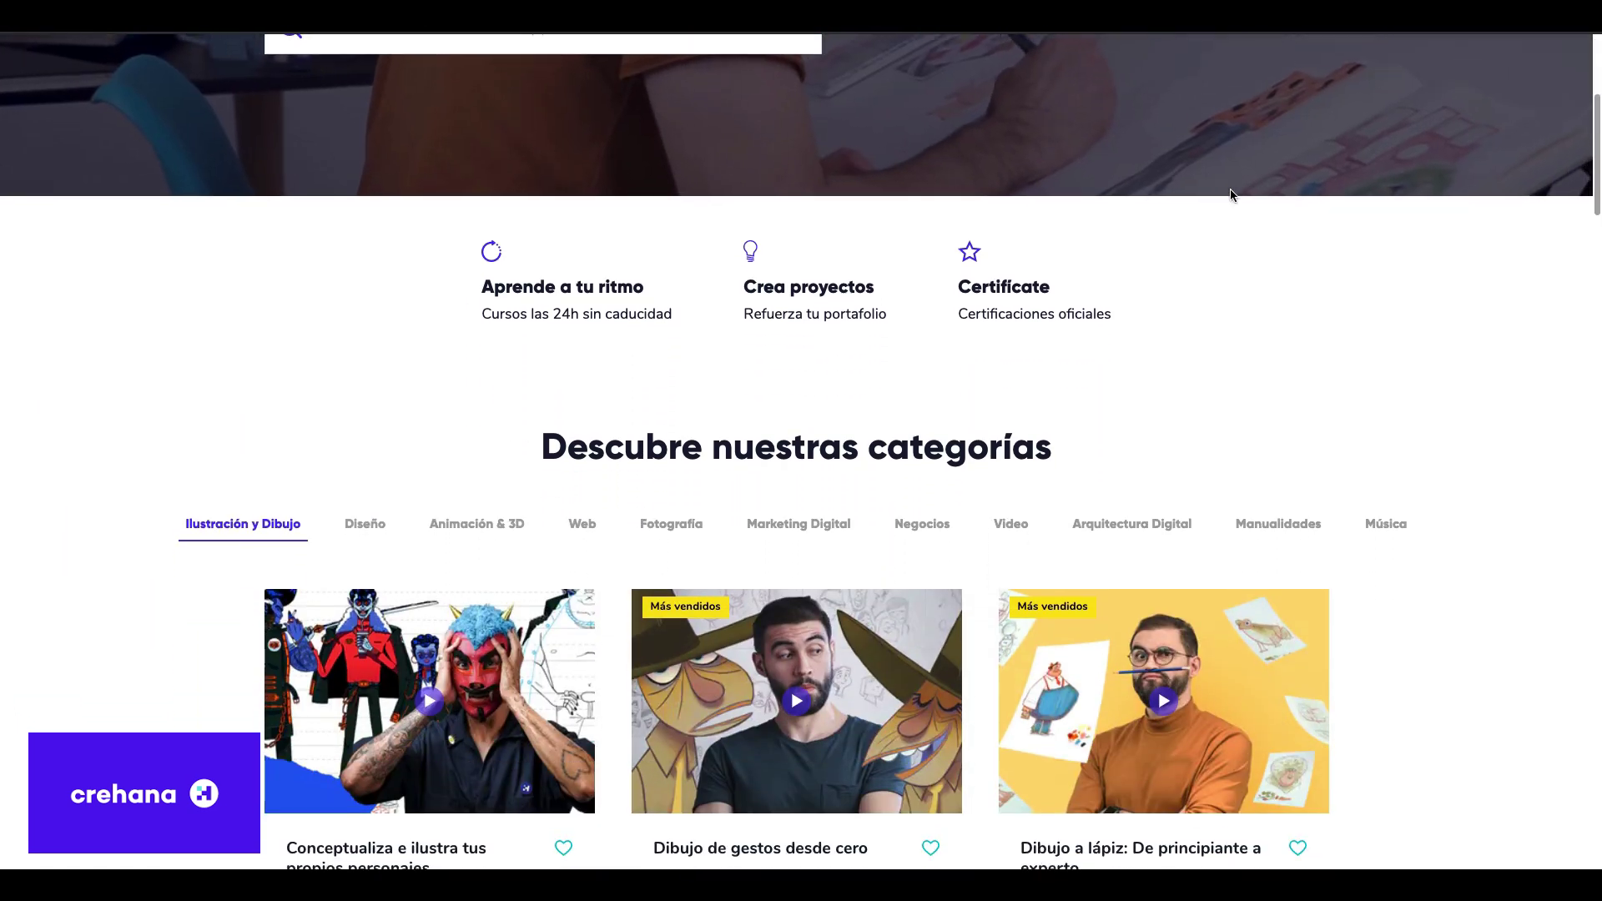
{"action": "scroll", "coordinate": [1230, 190], "scroll_direction": "down", "scroll_amount": 1}
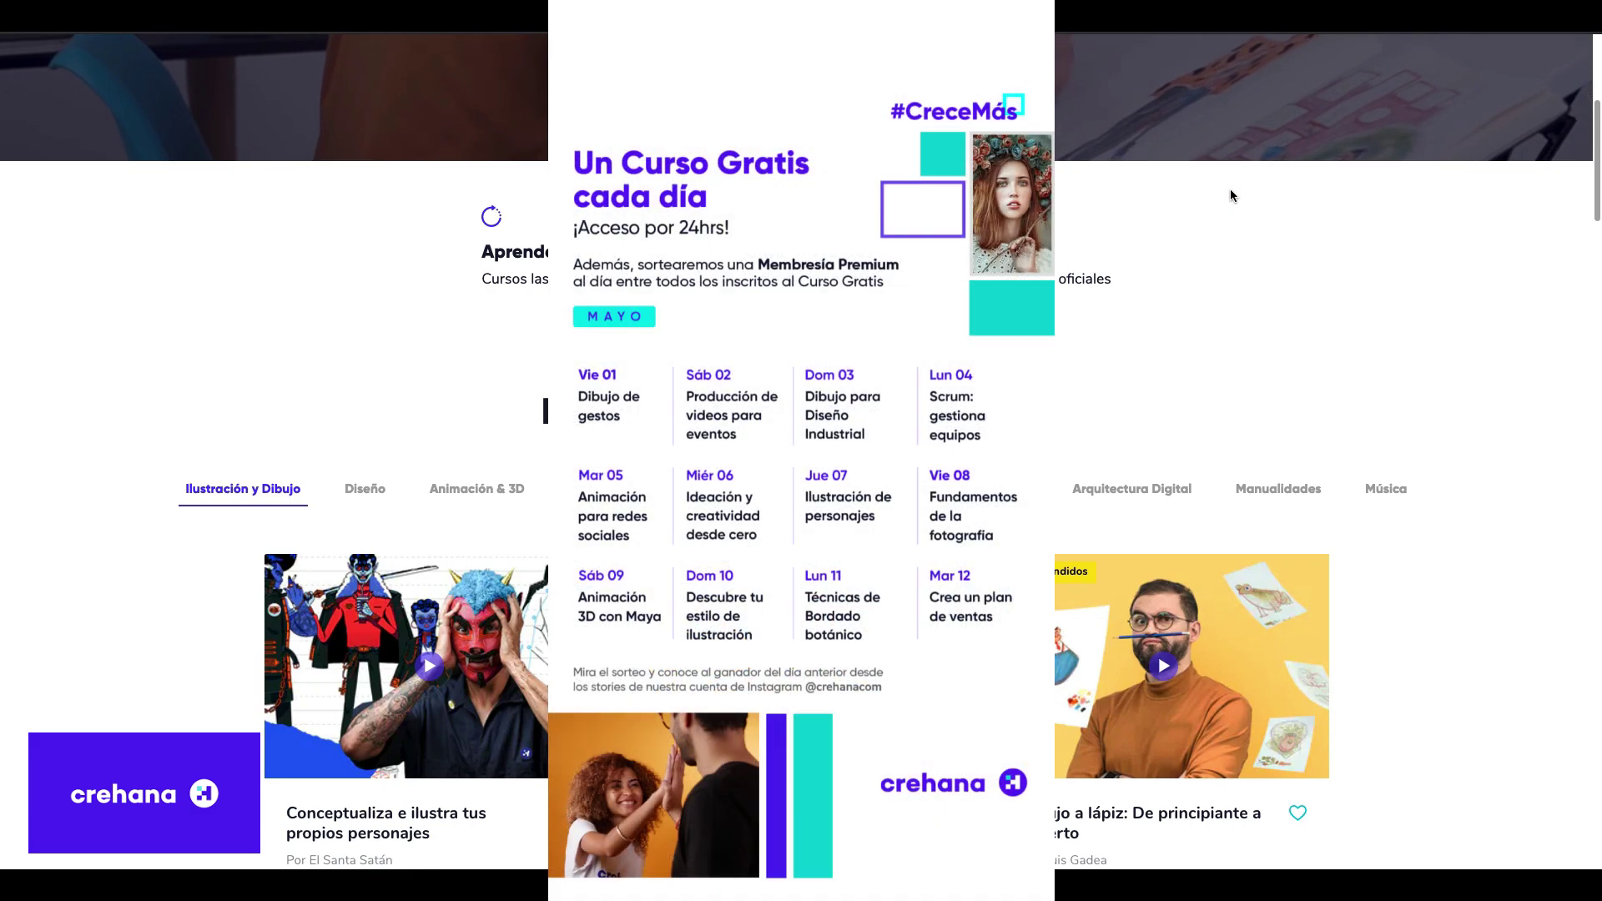
{"action": "scroll", "coordinate": [1230, 195], "scroll_direction": "down", "scroll_amount": 1}
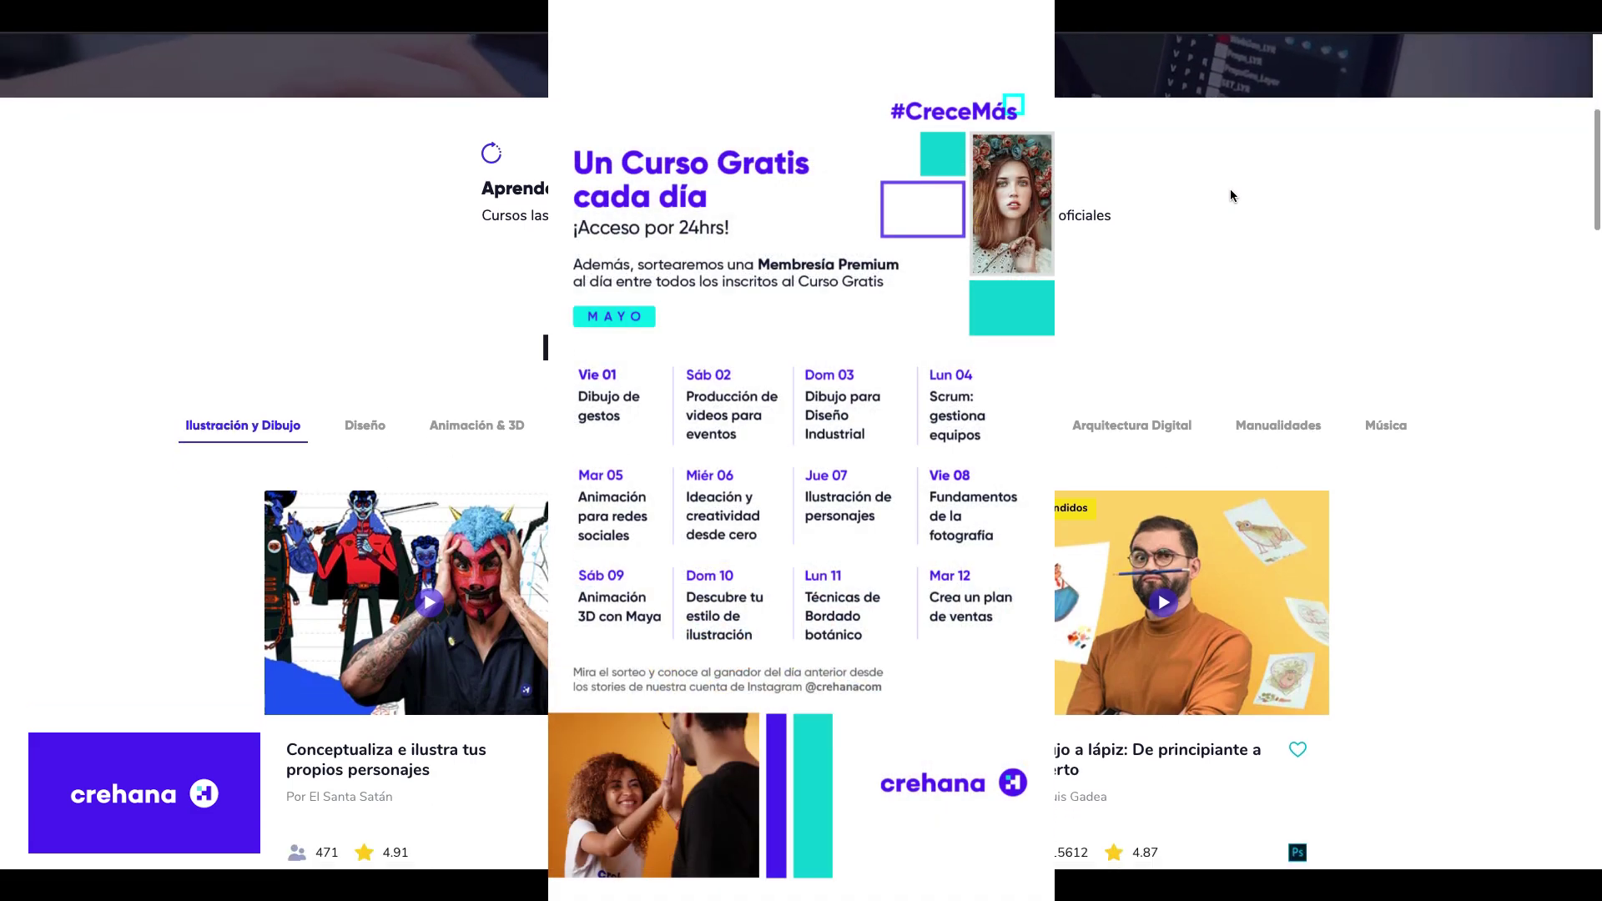
{"action": "scroll", "coordinate": [1230, 195], "scroll_direction": "down", "scroll_amount": 1}
{"action": "scroll", "coordinate": [1230, 195], "scroll_direction": "down", "scroll_amount": 1}
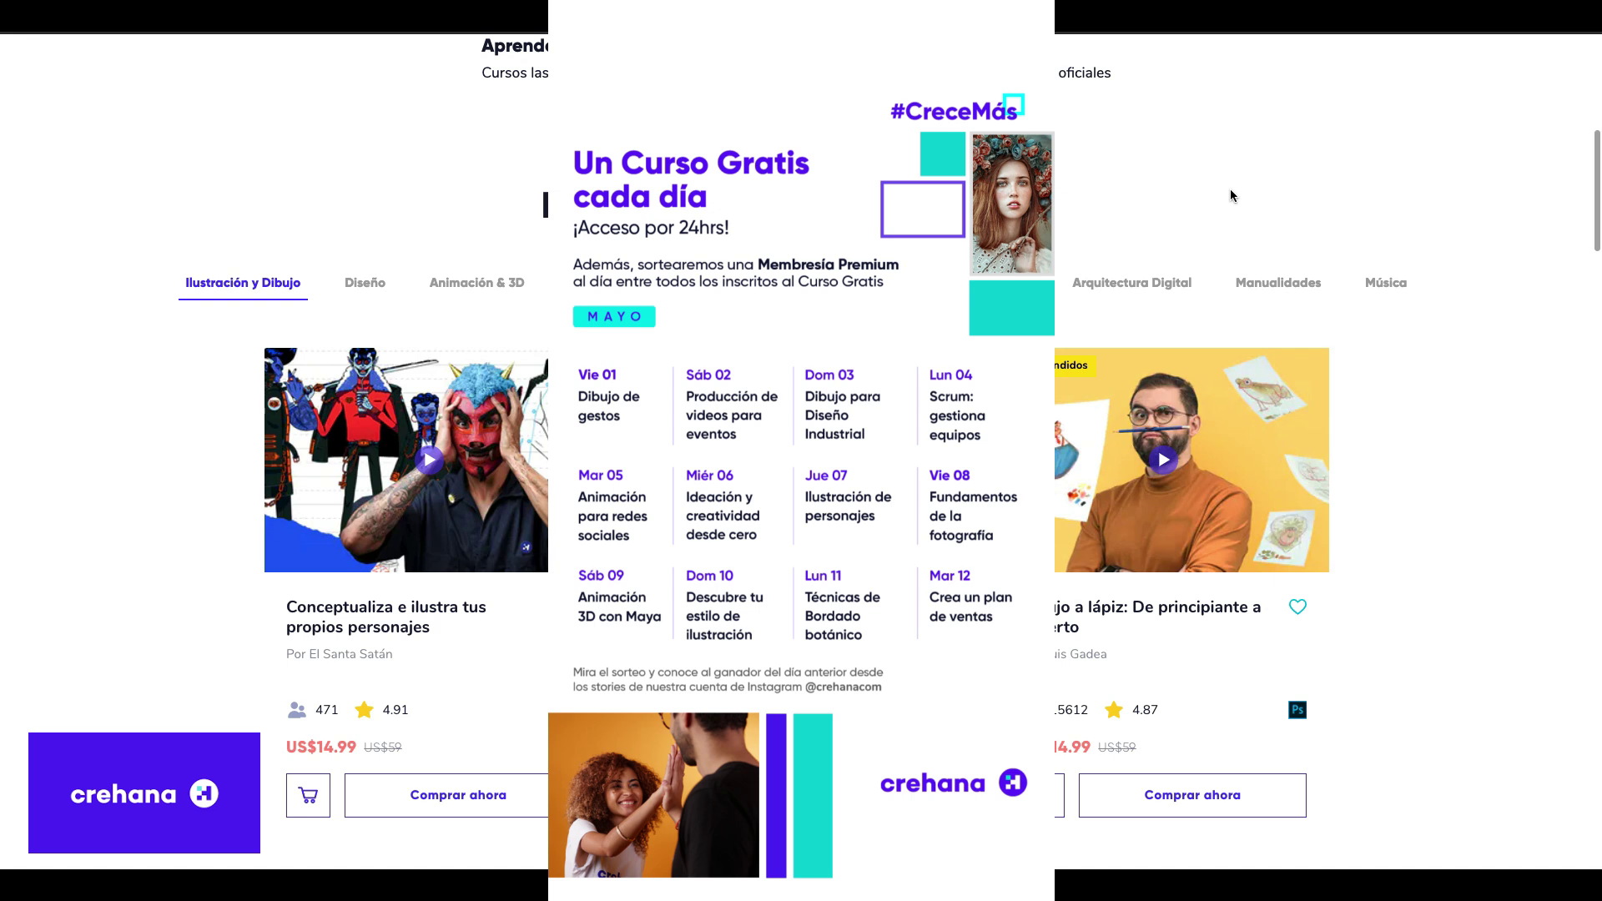
{"action": "scroll", "coordinate": [1231, 192], "scroll_direction": "down", "scroll_amount": 1}
{"action": "scroll", "coordinate": [1230, 196], "scroll_direction": "down", "scroll_amount": 1}
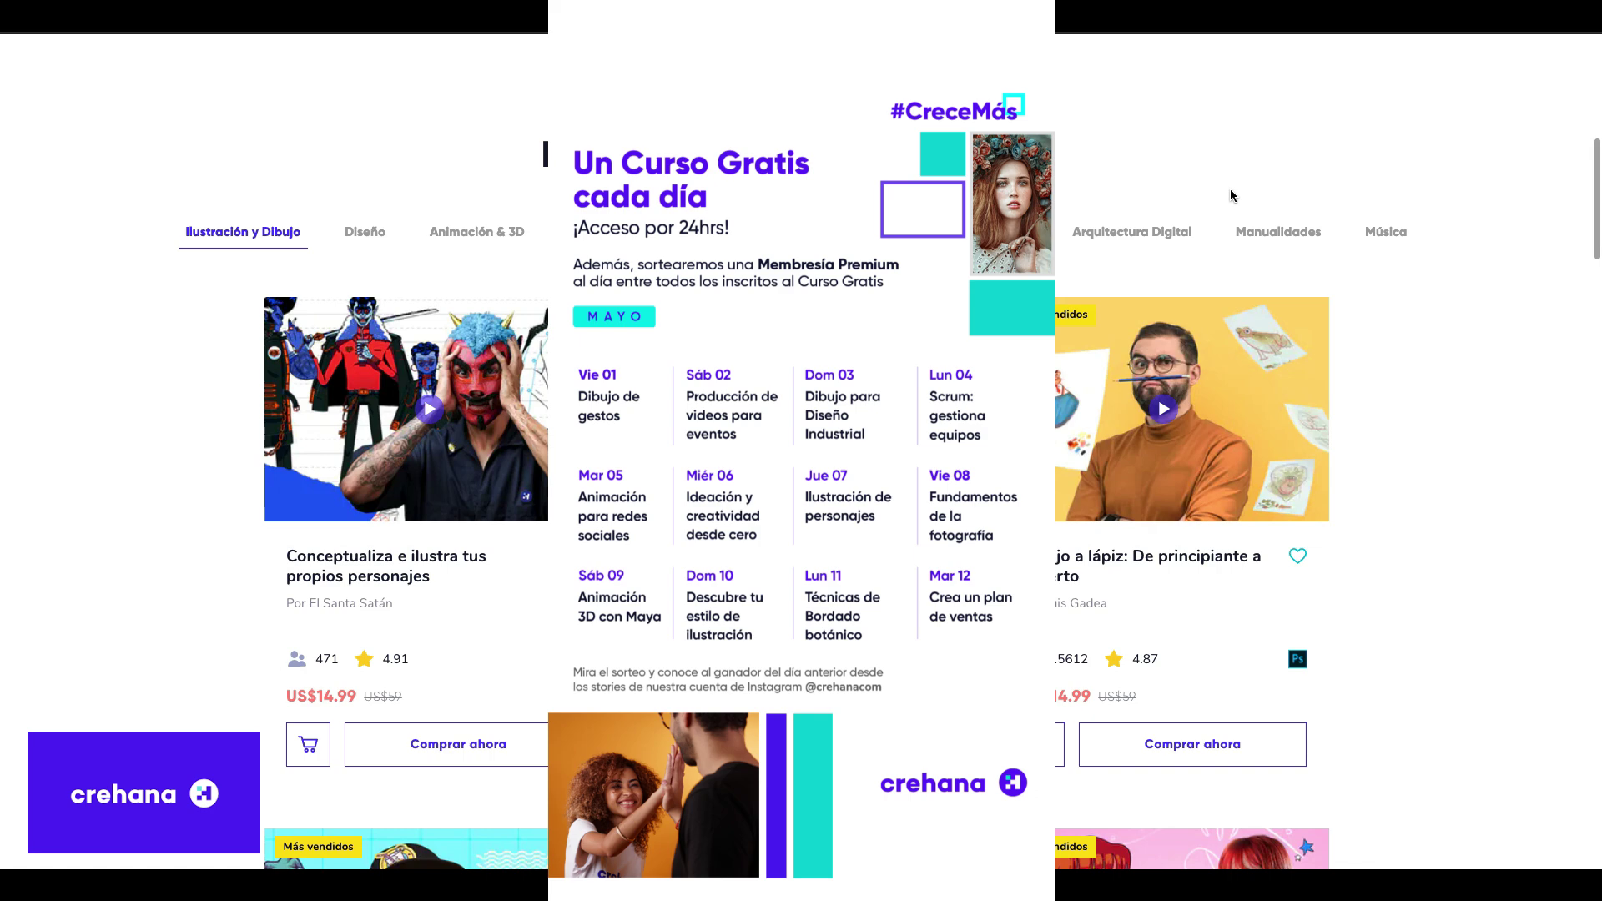
{"action": "scroll", "coordinate": [1230, 196], "scroll_direction": "down", "scroll_amount": 1}
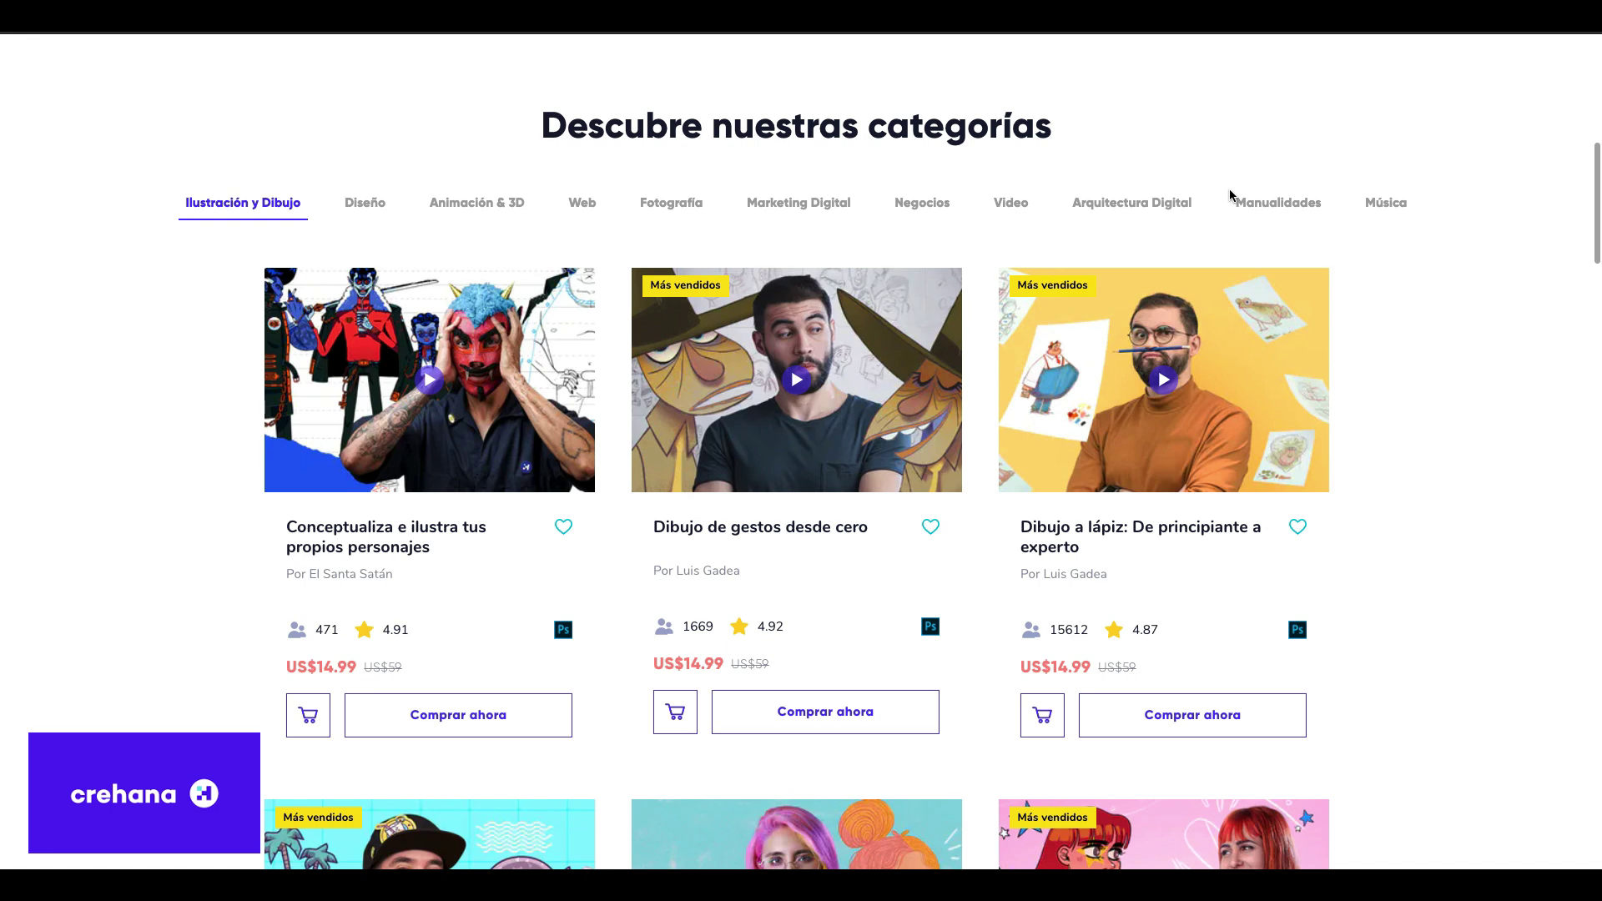
{"action": "scroll", "coordinate": [1230, 195], "scroll_direction": "down", "scroll_amount": 1}
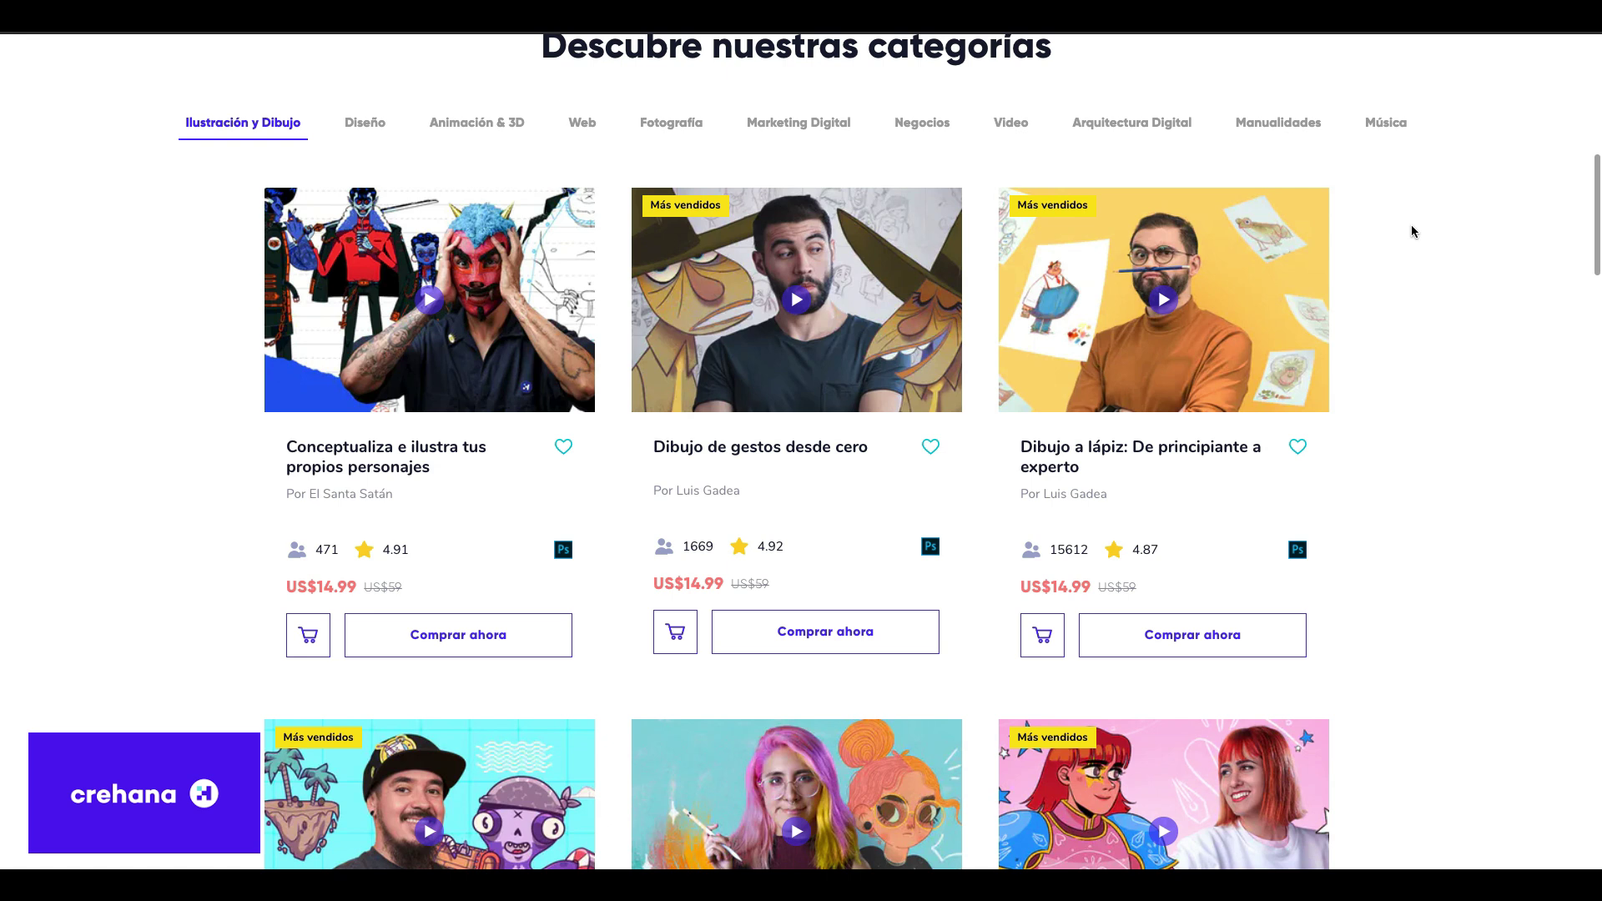
{"action": "scroll", "coordinate": [1410, 234], "scroll_direction": "up", "scroll_amount": 1}
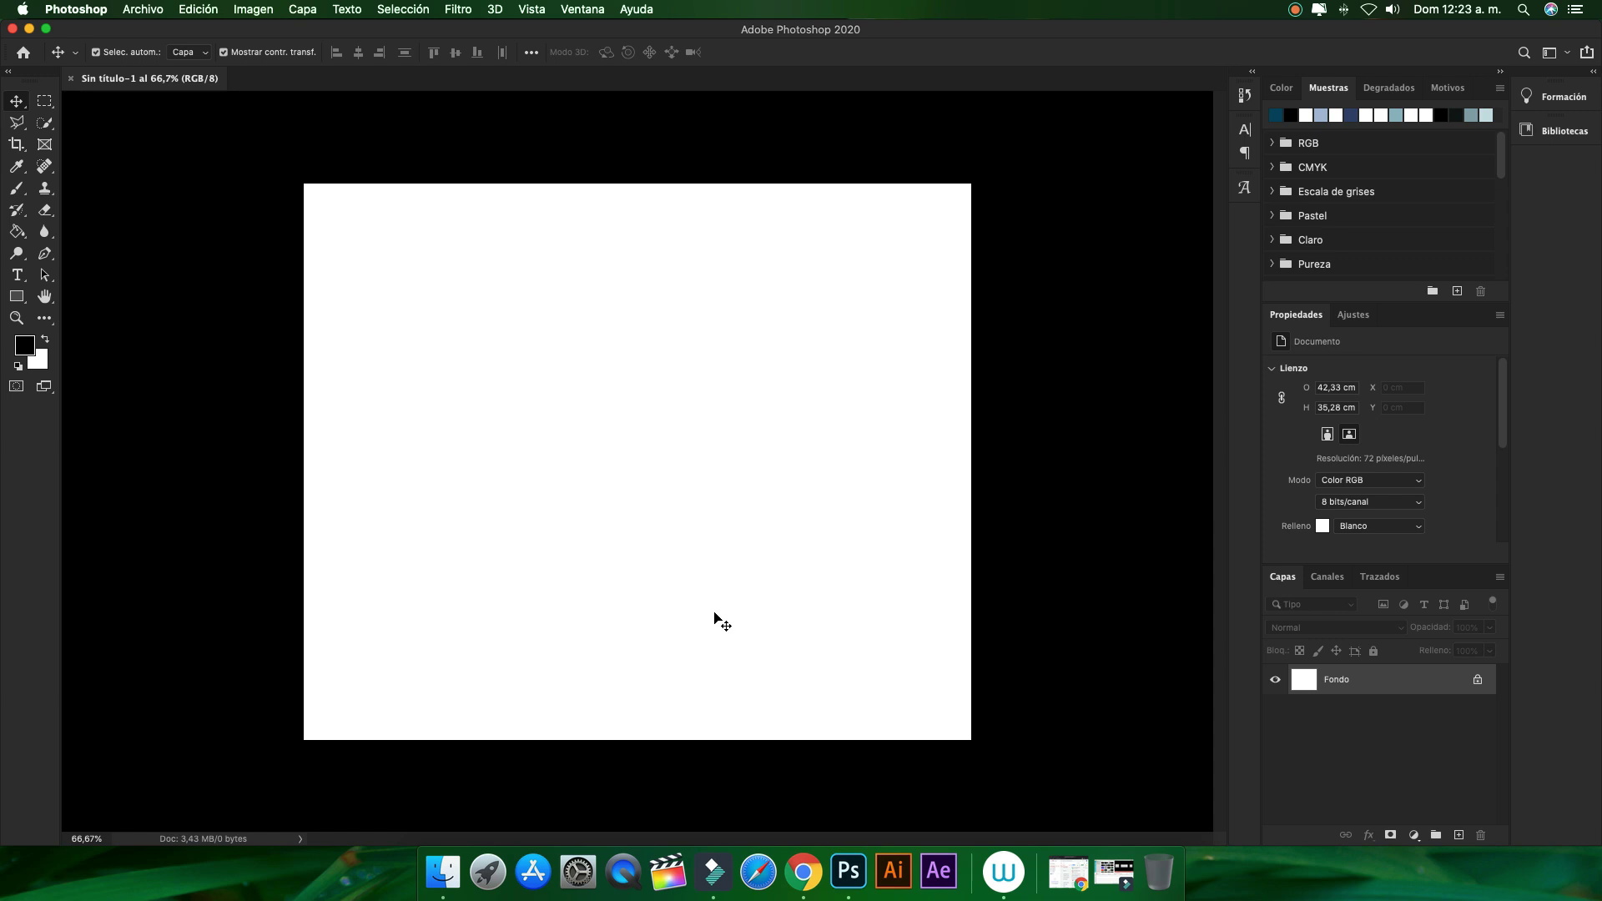
Drag Ventana Condensada.jpg from the Tutorial Lluvia folder onto the Photoshop canvas
{"action": "left_click", "coordinate": [451, 872]}
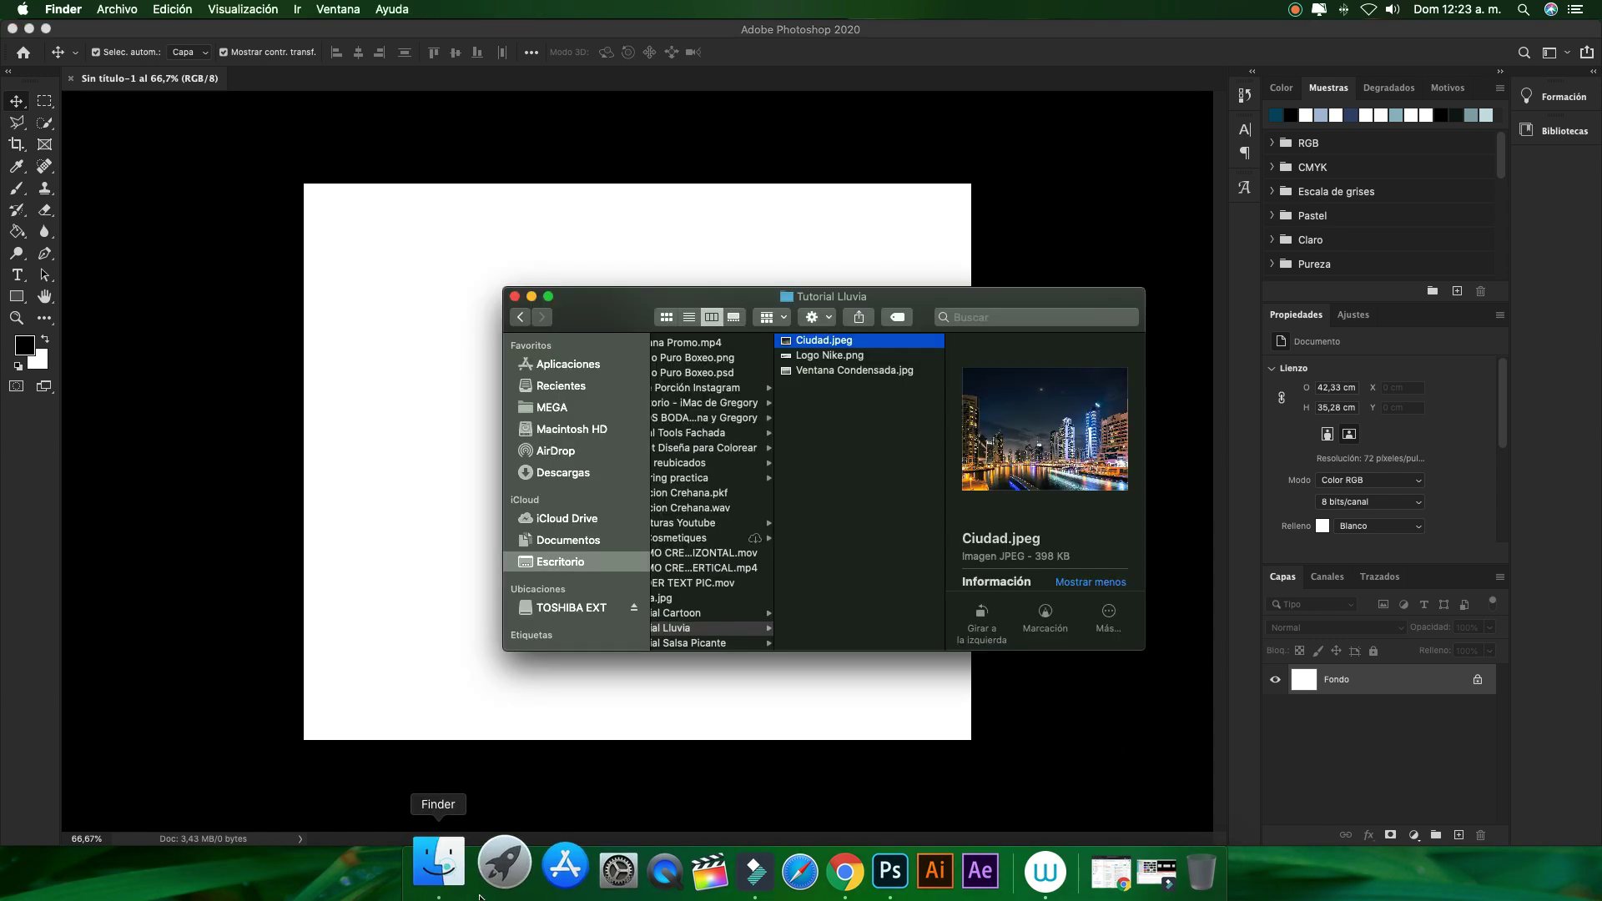
{"action": "left_click", "coordinate": [859, 372]}
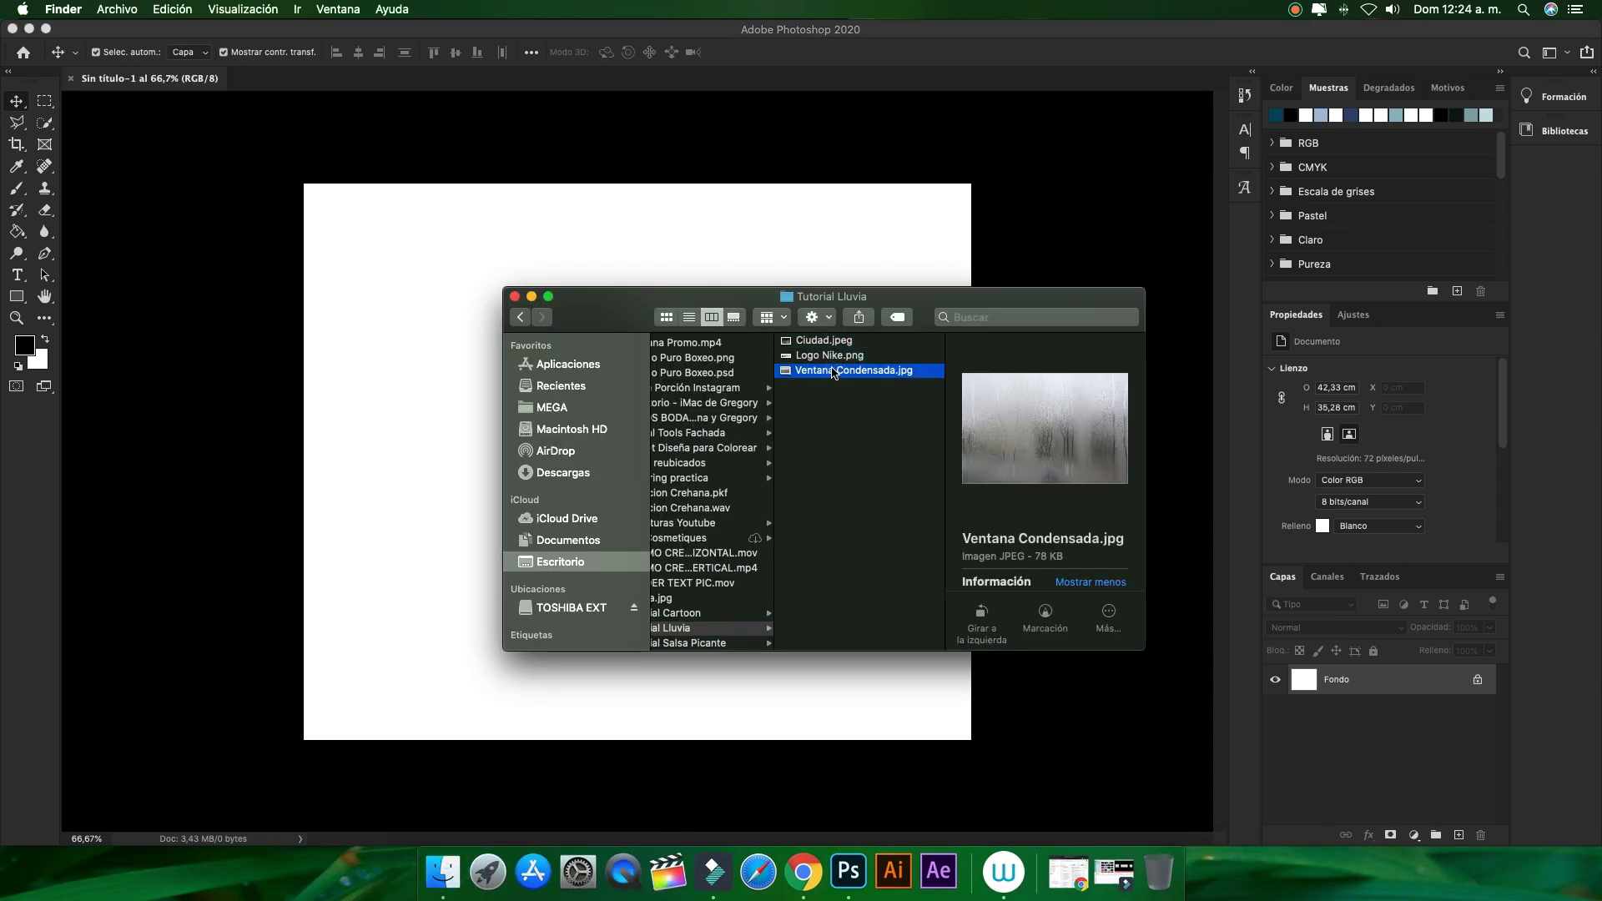
{"action": "left_click_drag", "start_coordinate": [859, 372], "coordinate": [421, 468]}
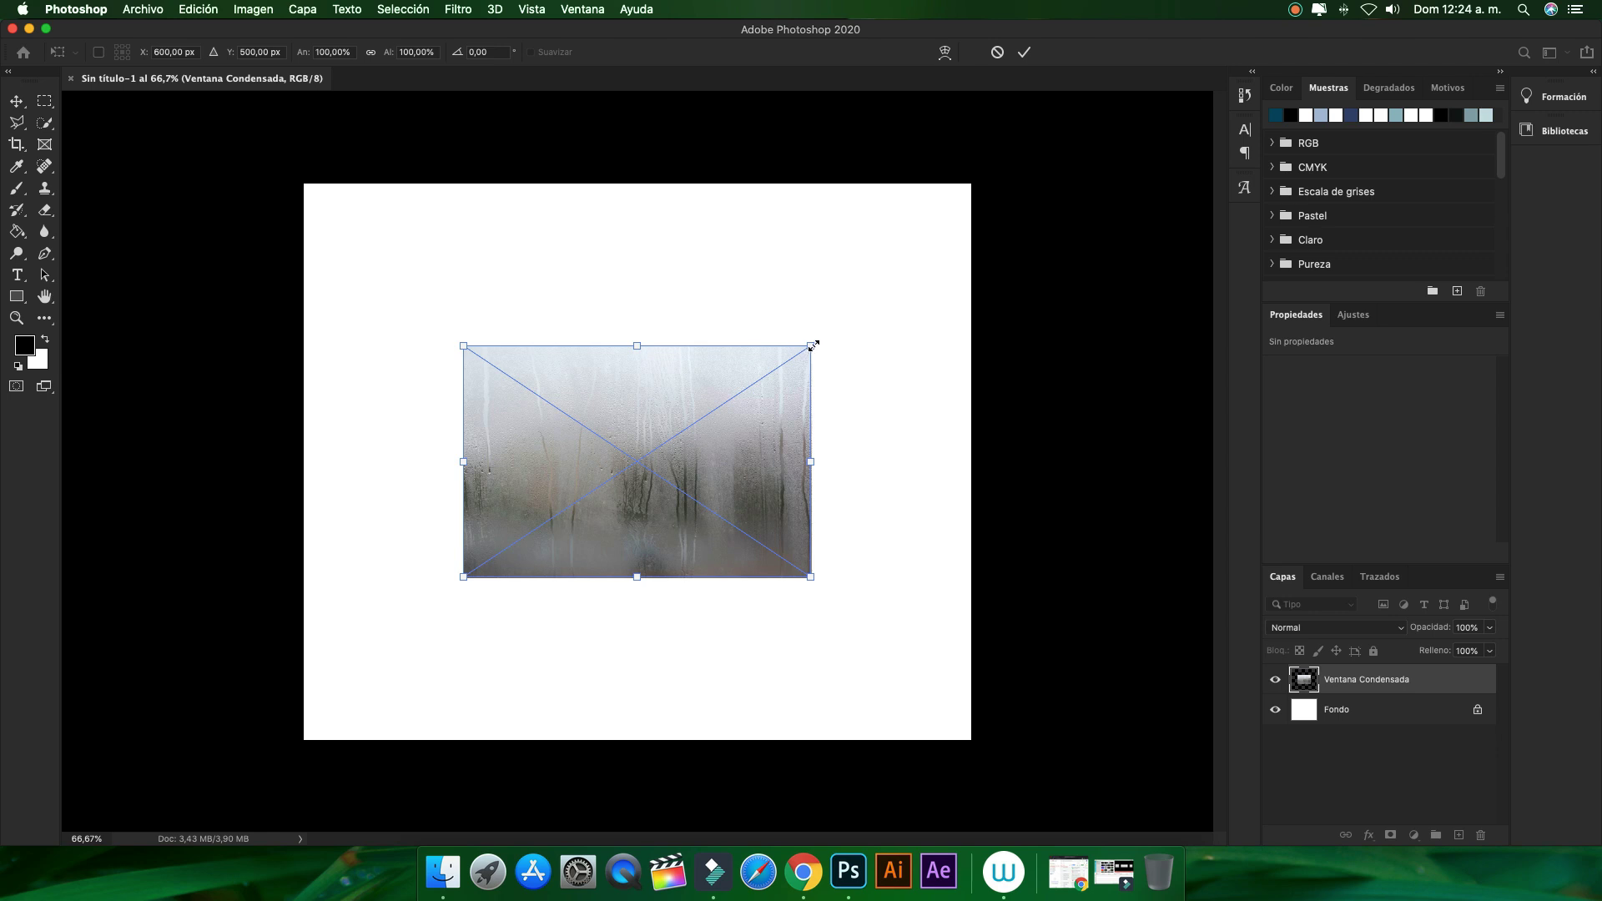
Scale the Ventana Condensada photo up to cover the whole canvas and commit
{"action": "mouse_move", "coordinate": [813, 345]}
{"action": "left_mouse_down"}
{"action": "mouse_move", "coordinate": [914, 231]}
{"action": "mouse_move", "coordinate": [1045, 160]}
{"action": "left_mouse_up"}
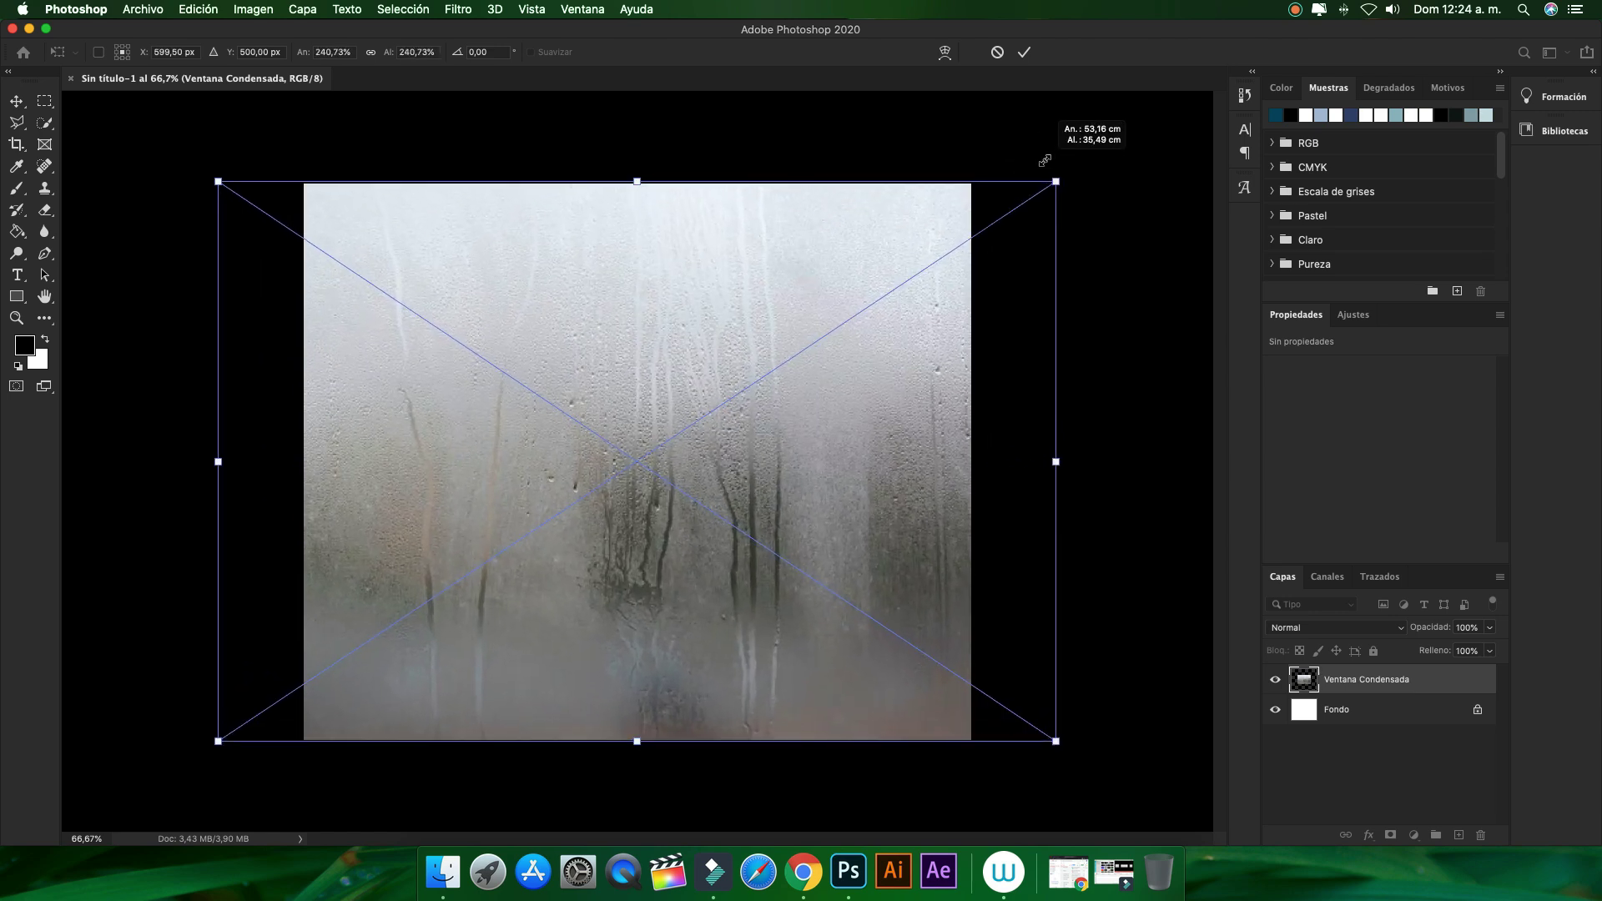
{"action": "left_click", "coordinate": [1029, 54]}
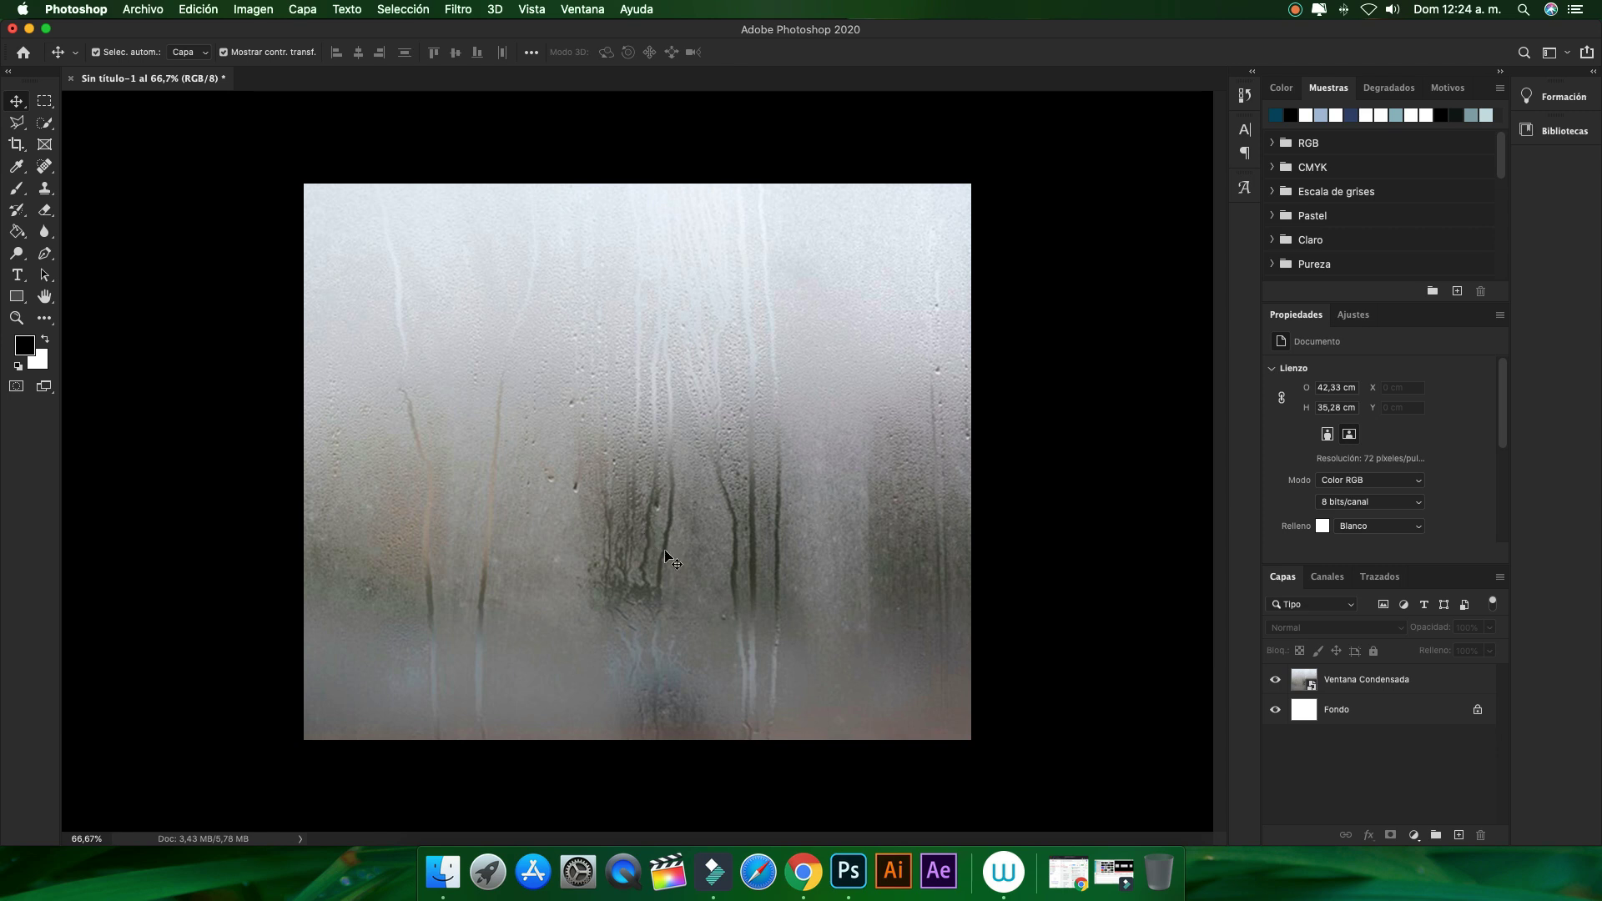
Place Ciudad.jpeg from the tutorial folder onto the canvas above Ventana Condensada
{"action": "left_click", "coordinate": [1381, 678]}
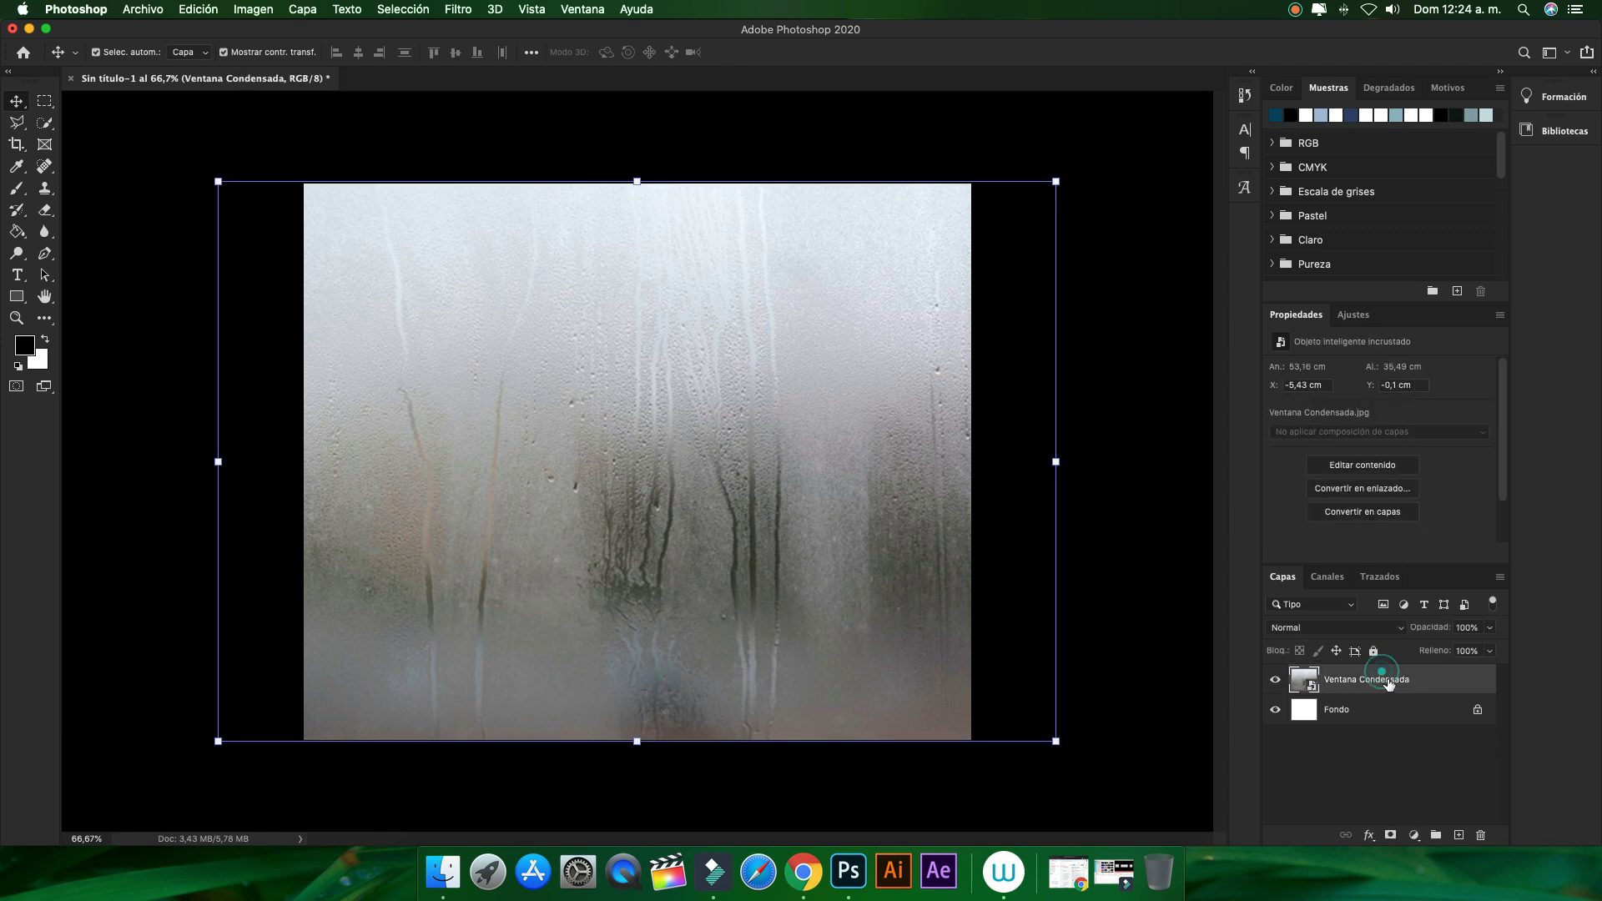
{"action": "left_click", "coordinate": [443, 872]}
{"action": "left_click", "coordinate": [824, 340]}
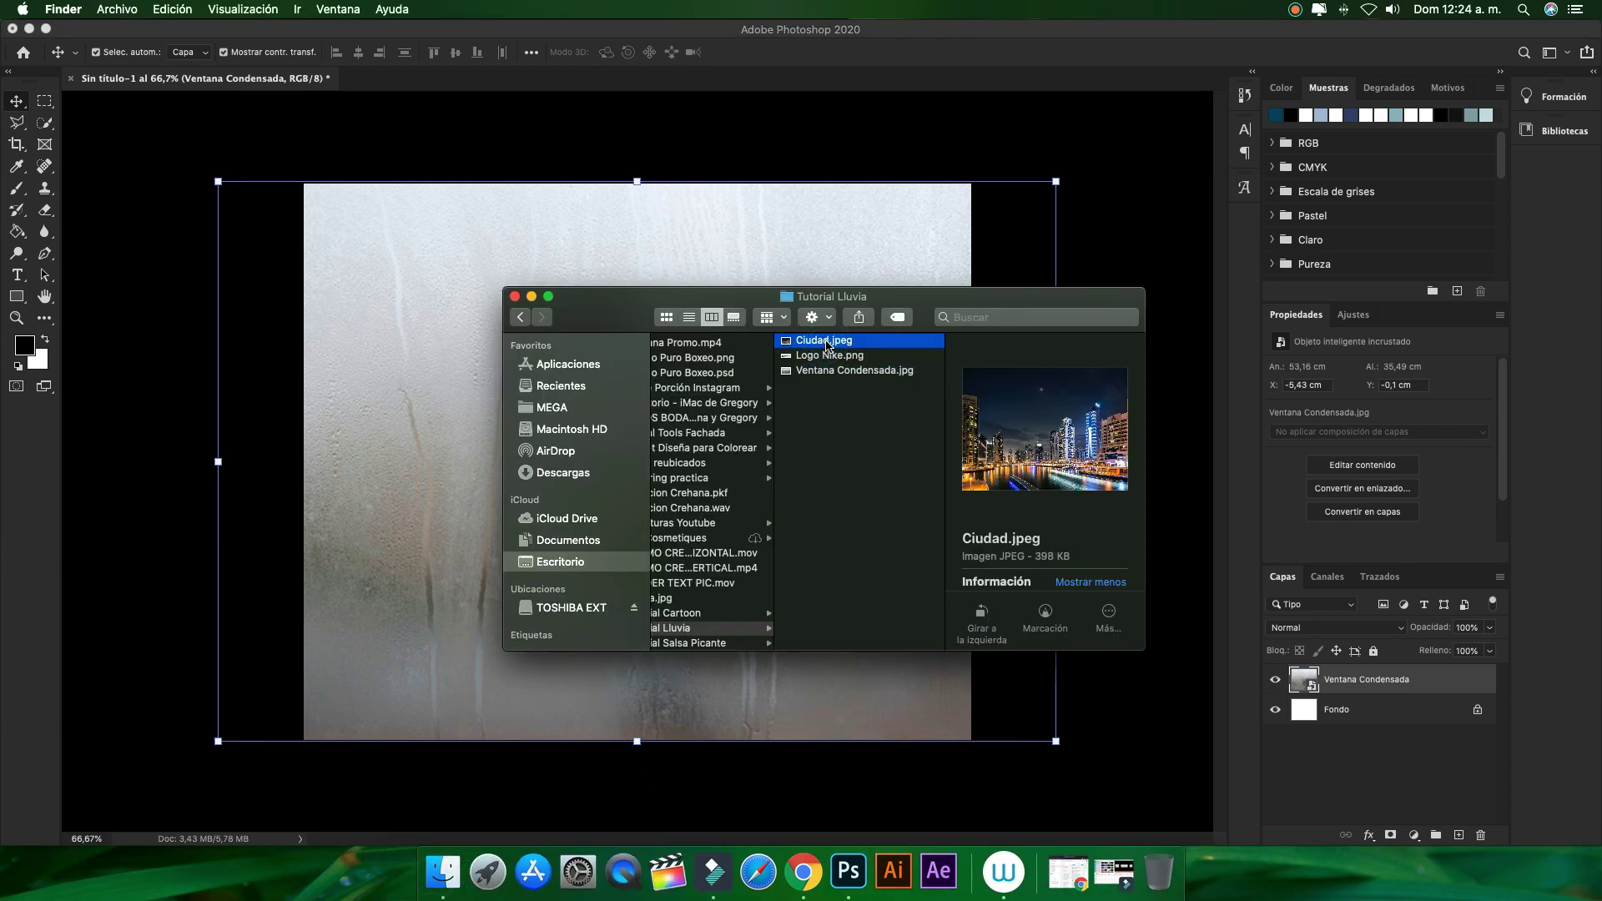
{"action": "left_click_drag", "start_coordinate": [792, 346], "coordinate": [411, 585]}
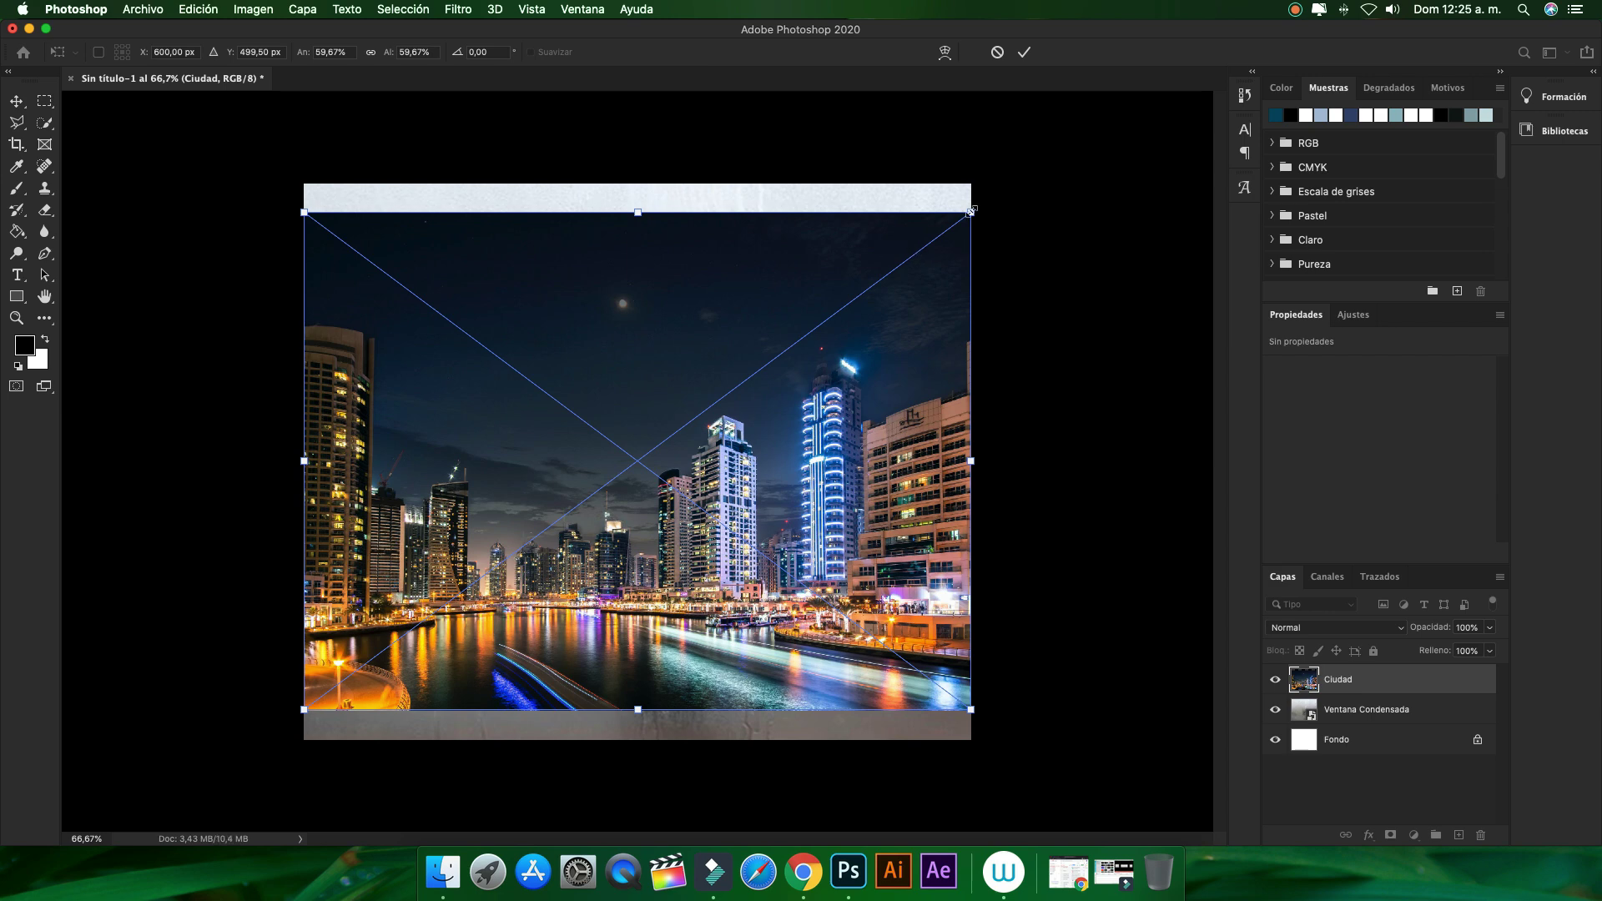
Enlarge the Ciudad photo to fill the canvas, commit, and return to 66.67% zoom
{"action": "left_click_drag", "start_coordinate": [970, 212], "coordinate": [1023, 173]}
{"action": "key", "text": "super+plus"}
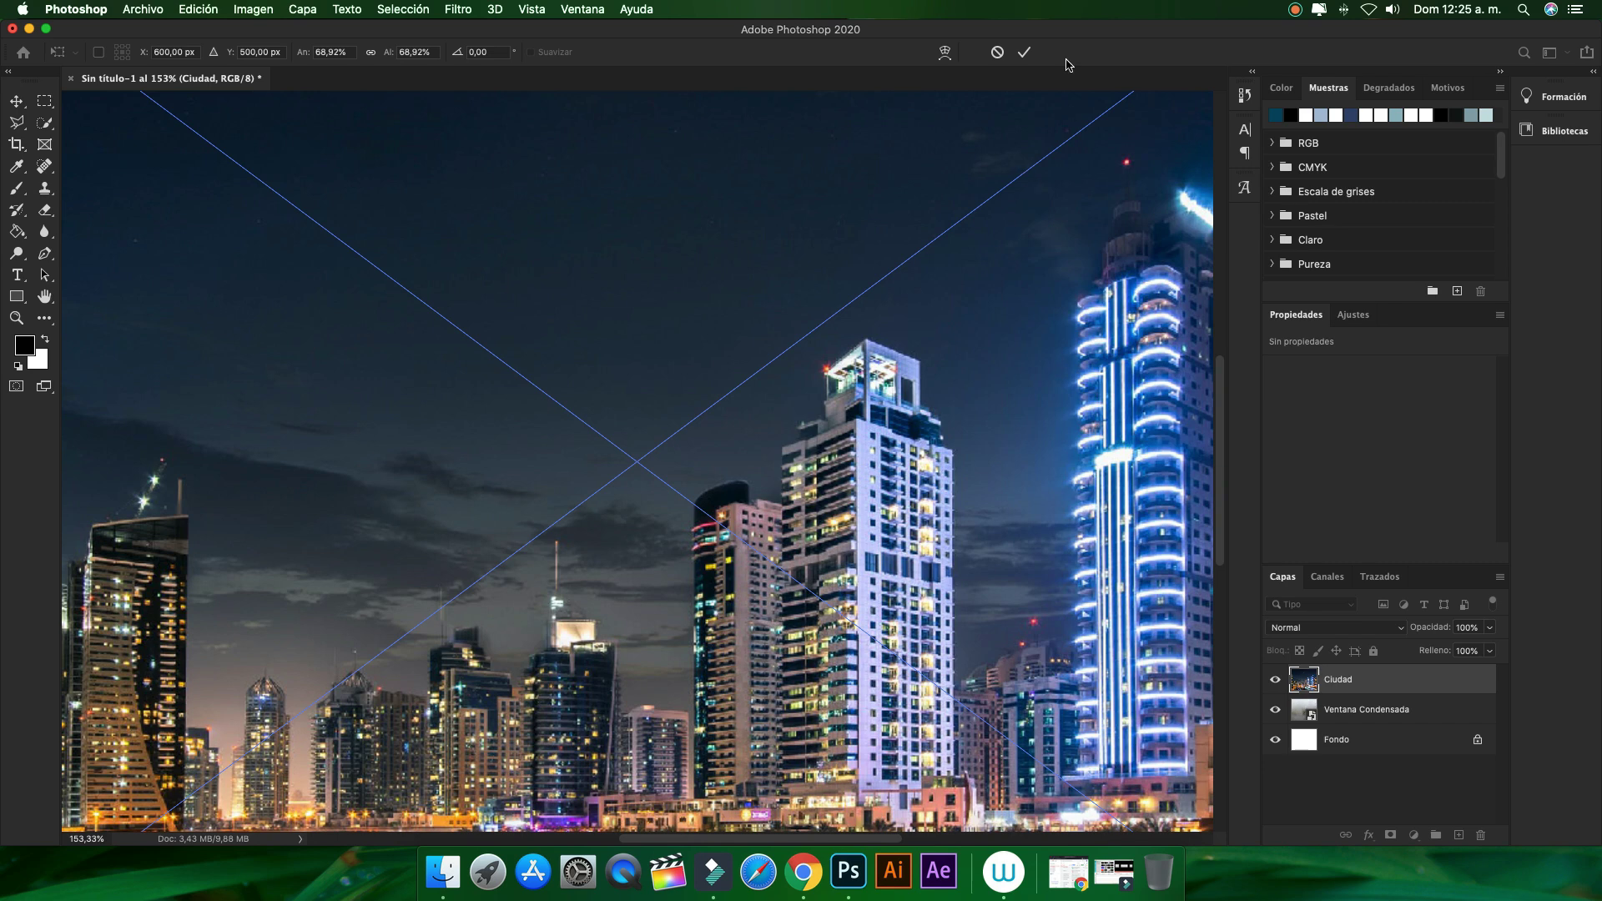
{"action": "left_click", "coordinate": [1023, 52]}
{"action": "key", "text": "super+minus"}
{"action": "key", "text": "super+minus"}
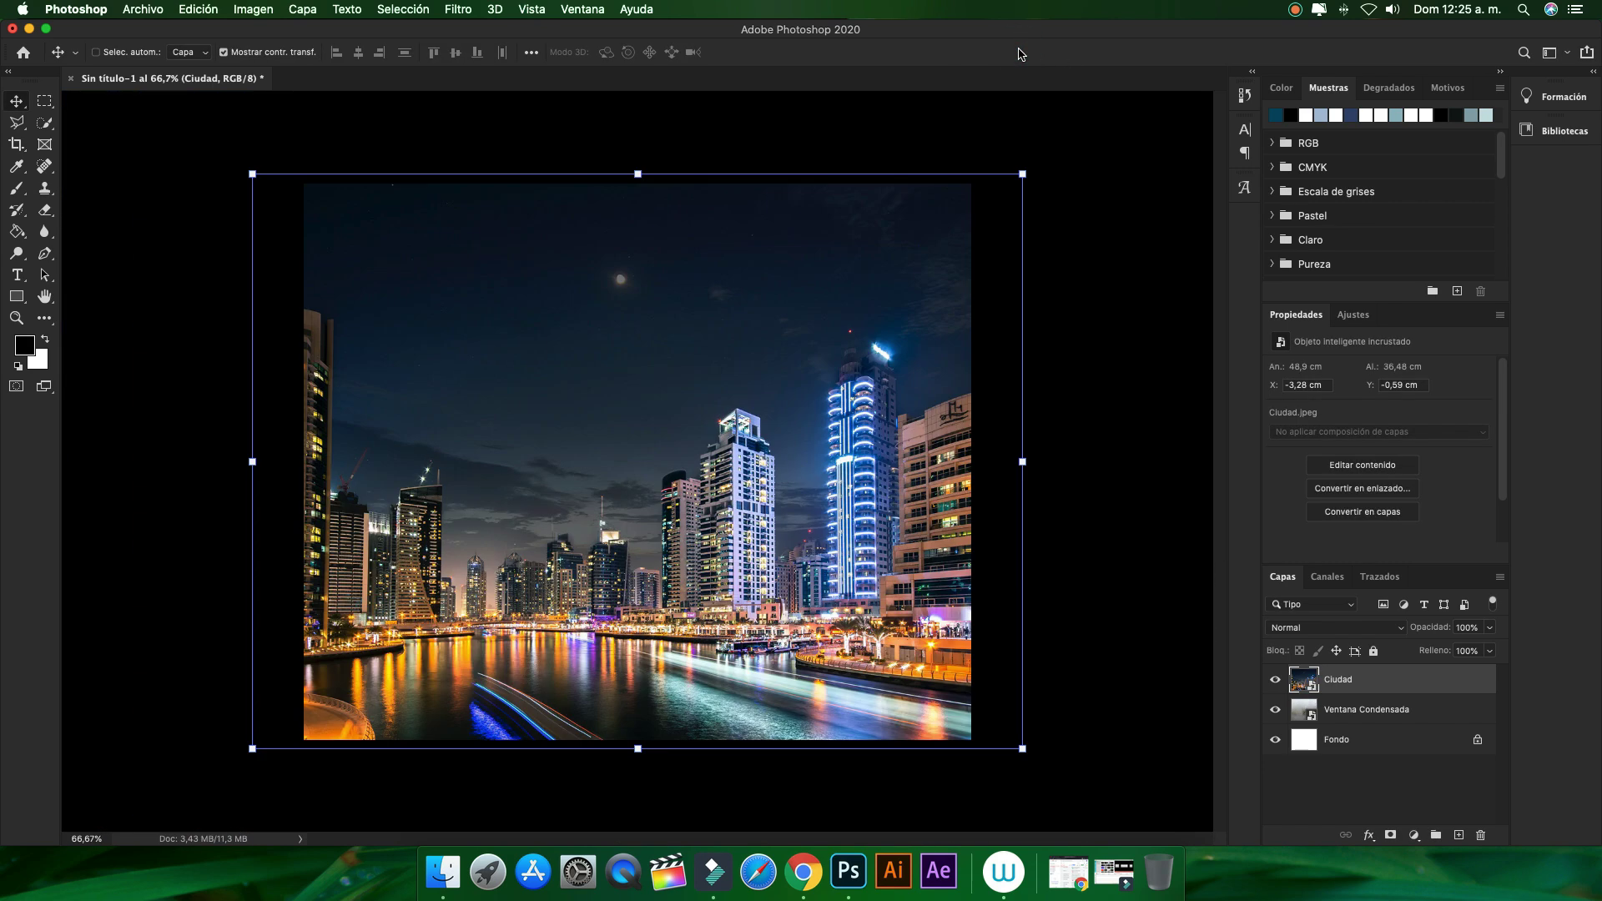
{"action": "key", "text": "super+minus"}
{"action": "key", "text": "super+plus"}
{"action": "left_click", "coordinate": [982, 132]}
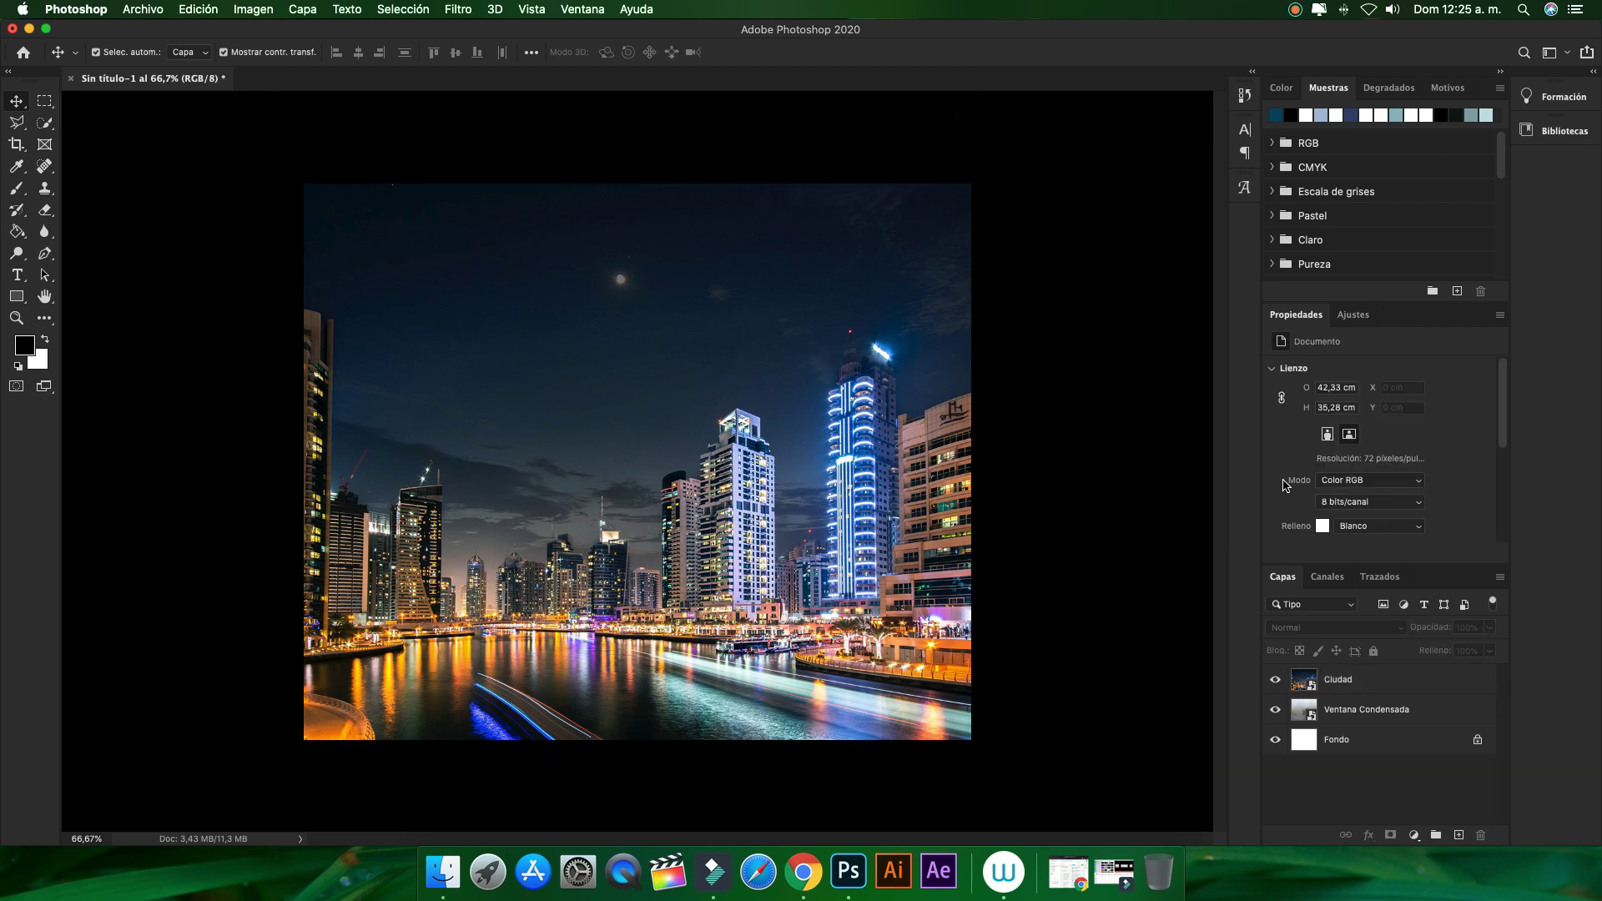
Apply a Desenfoque gaussiano of 5,8 px radius to the Ciudad layer
{"action": "left_click", "coordinate": [1370, 685]}
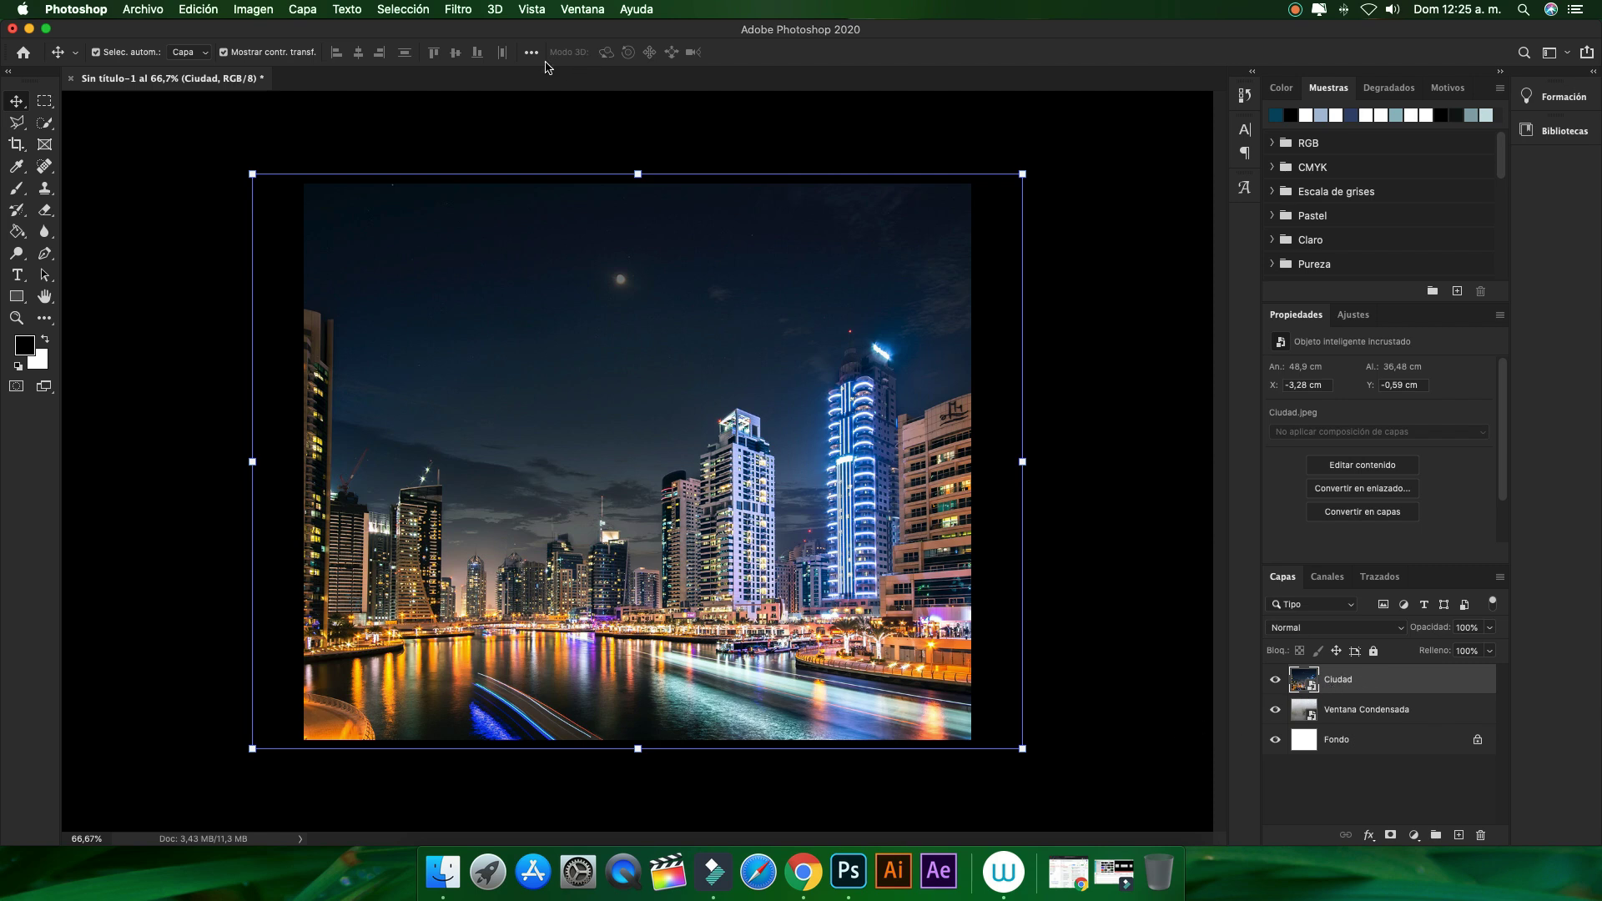
{"action": "left_click", "coordinate": [457, 10]}
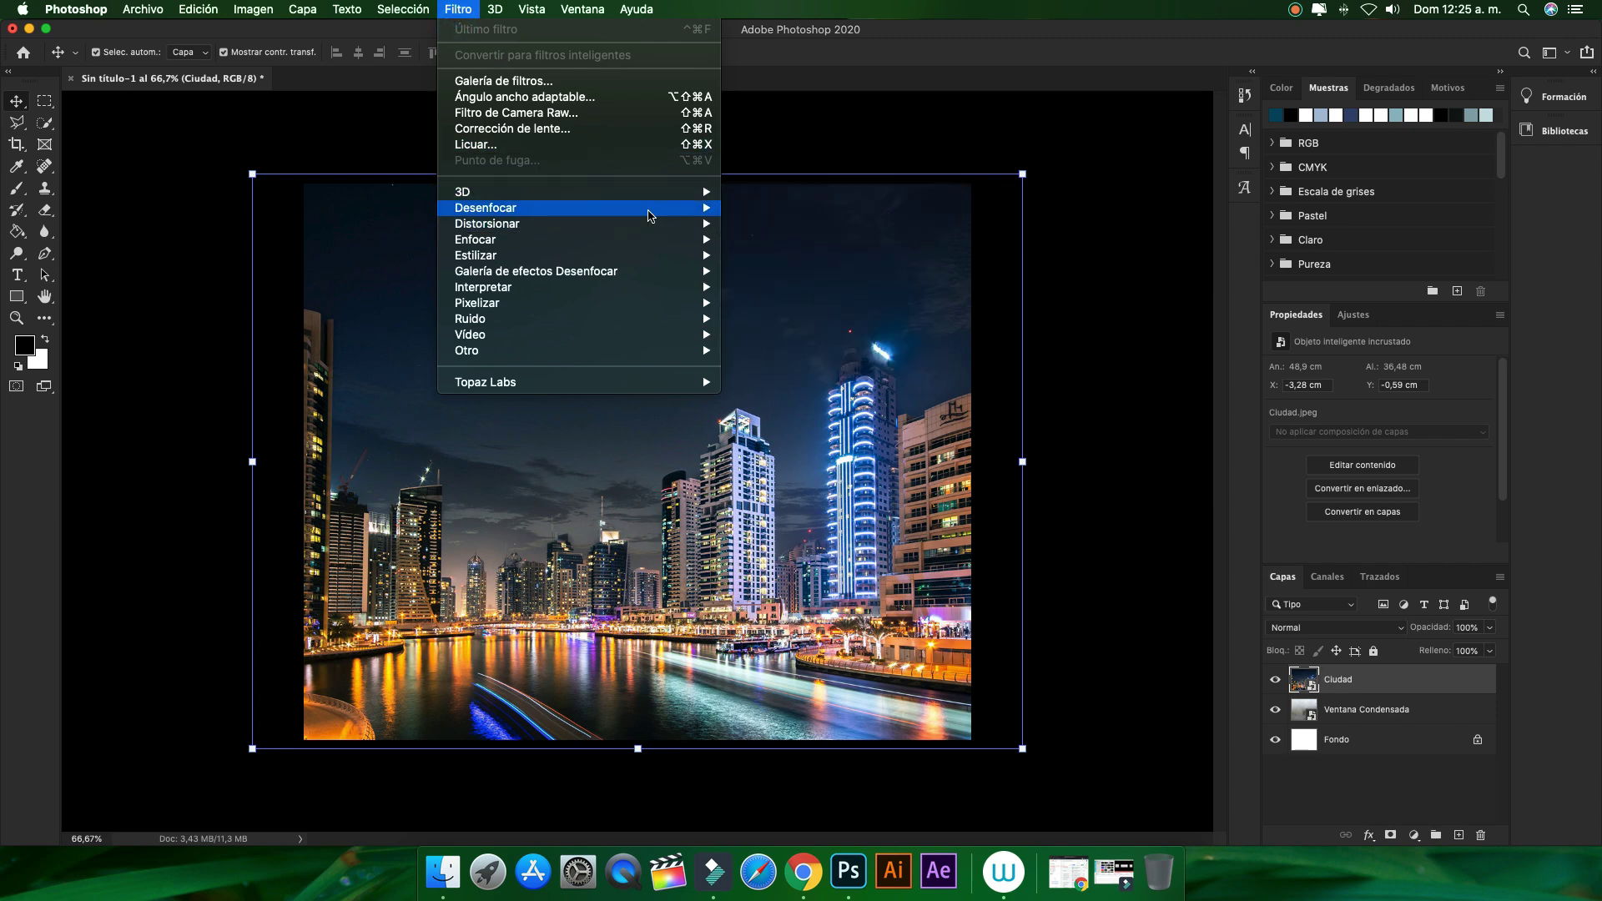
{"action": "mouse_move", "coordinate": [576, 207]}
{"action": "left_click", "coordinate": [809, 319]}
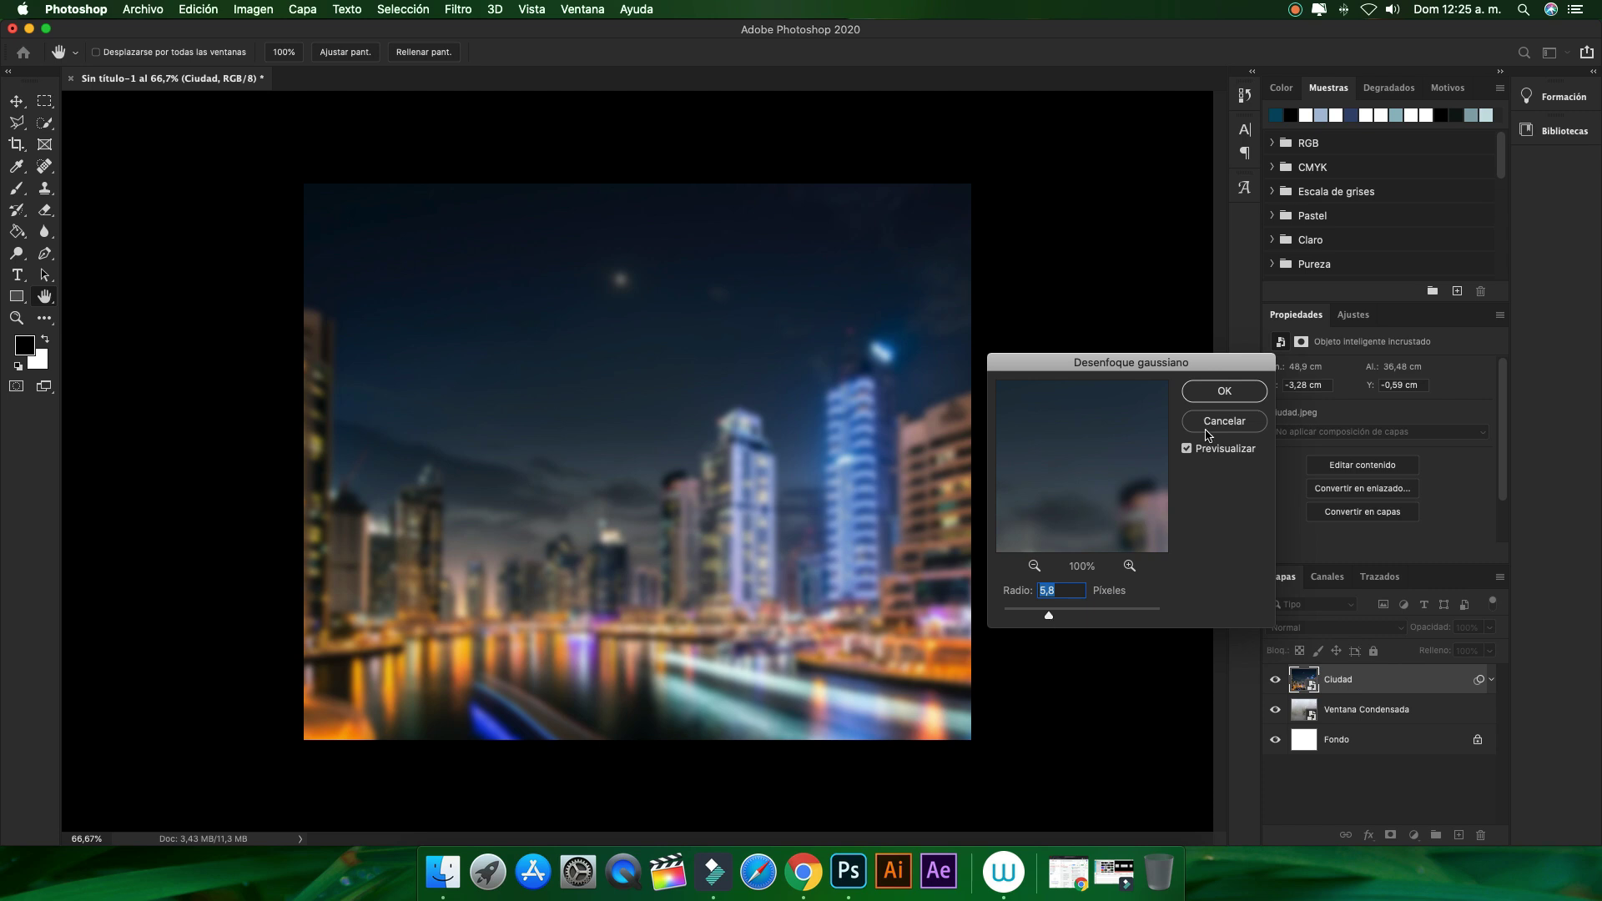
{"action": "left_click", "coordinate": [1216, 391]}
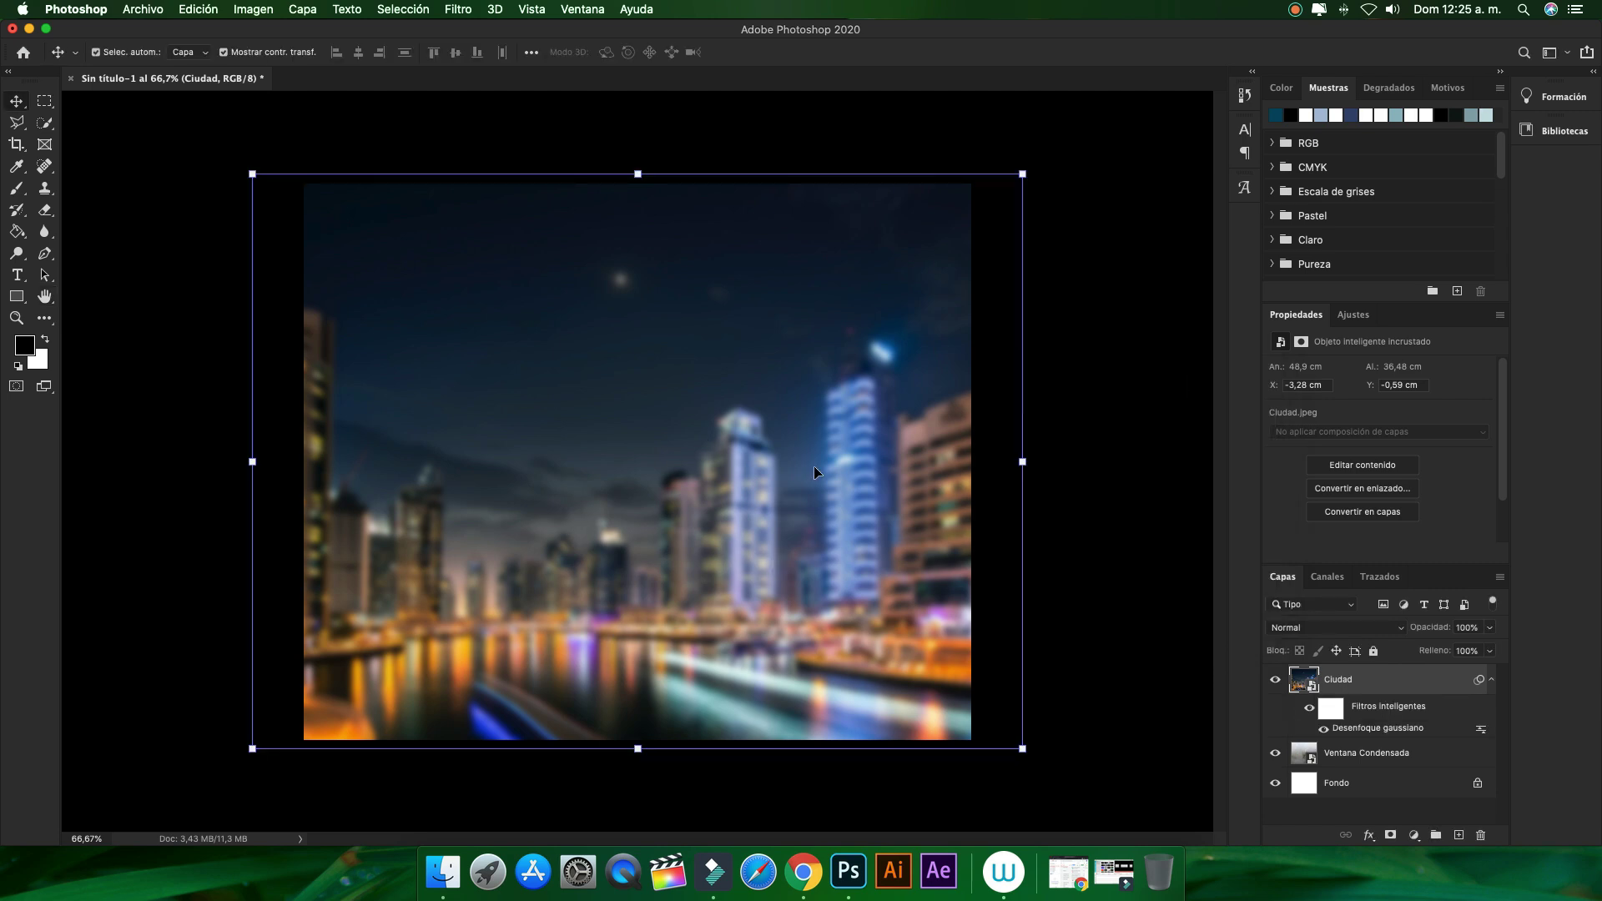
Set the Ciudad layer's blend mode to Luz suave
{"action": "left_click", "coordinate": [1355, 629]}
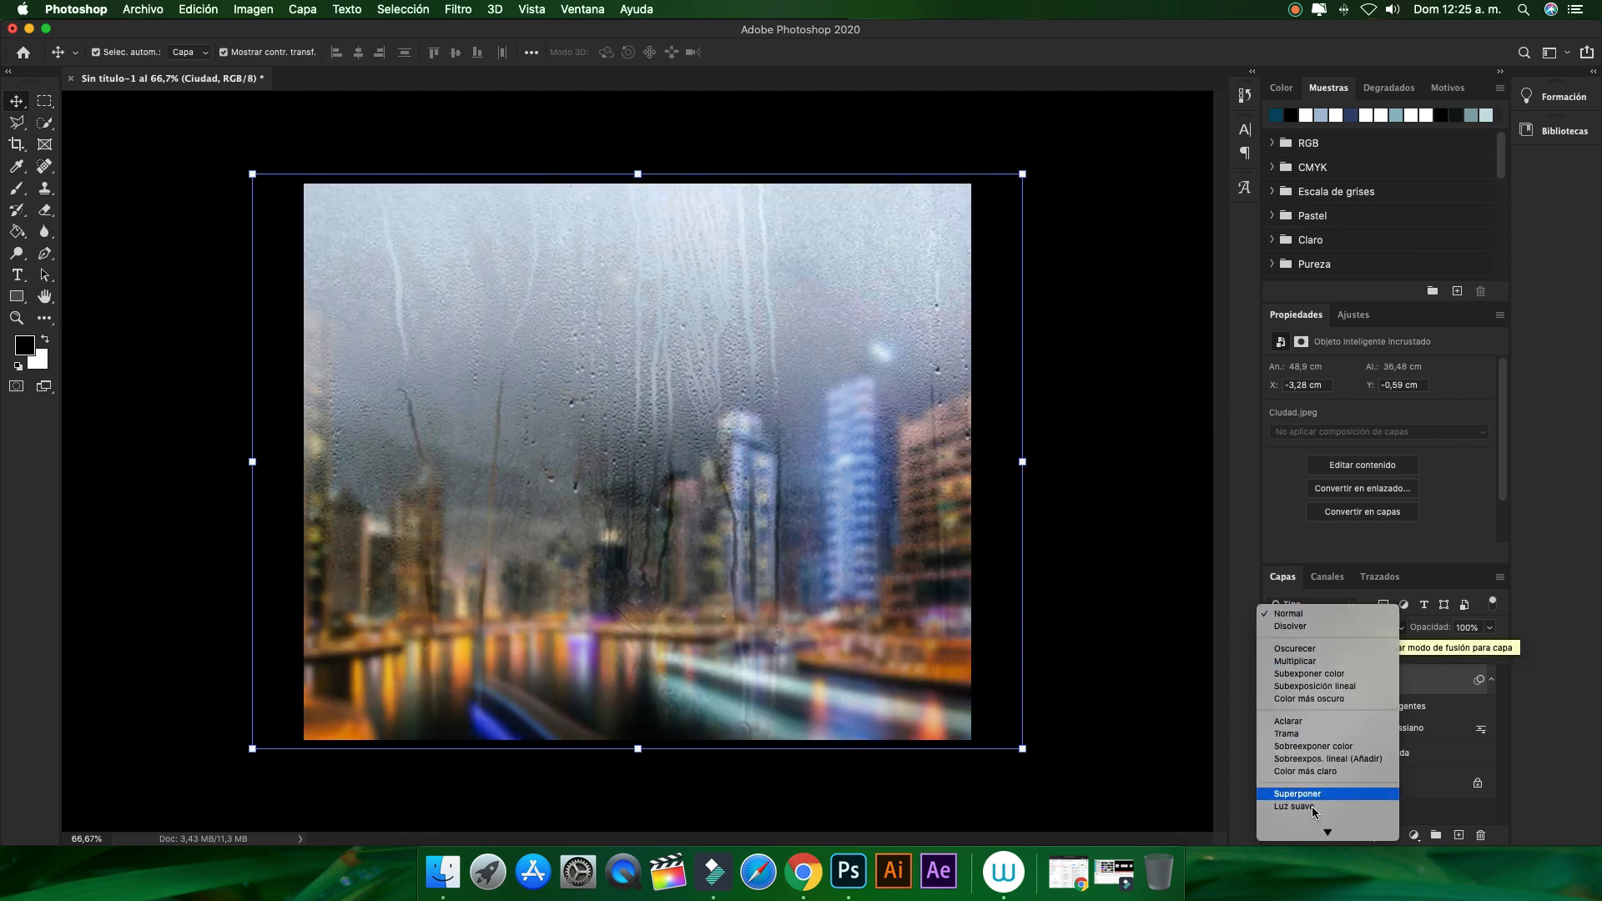
{"action": "left_click", "coordinate": [1295, 806]}
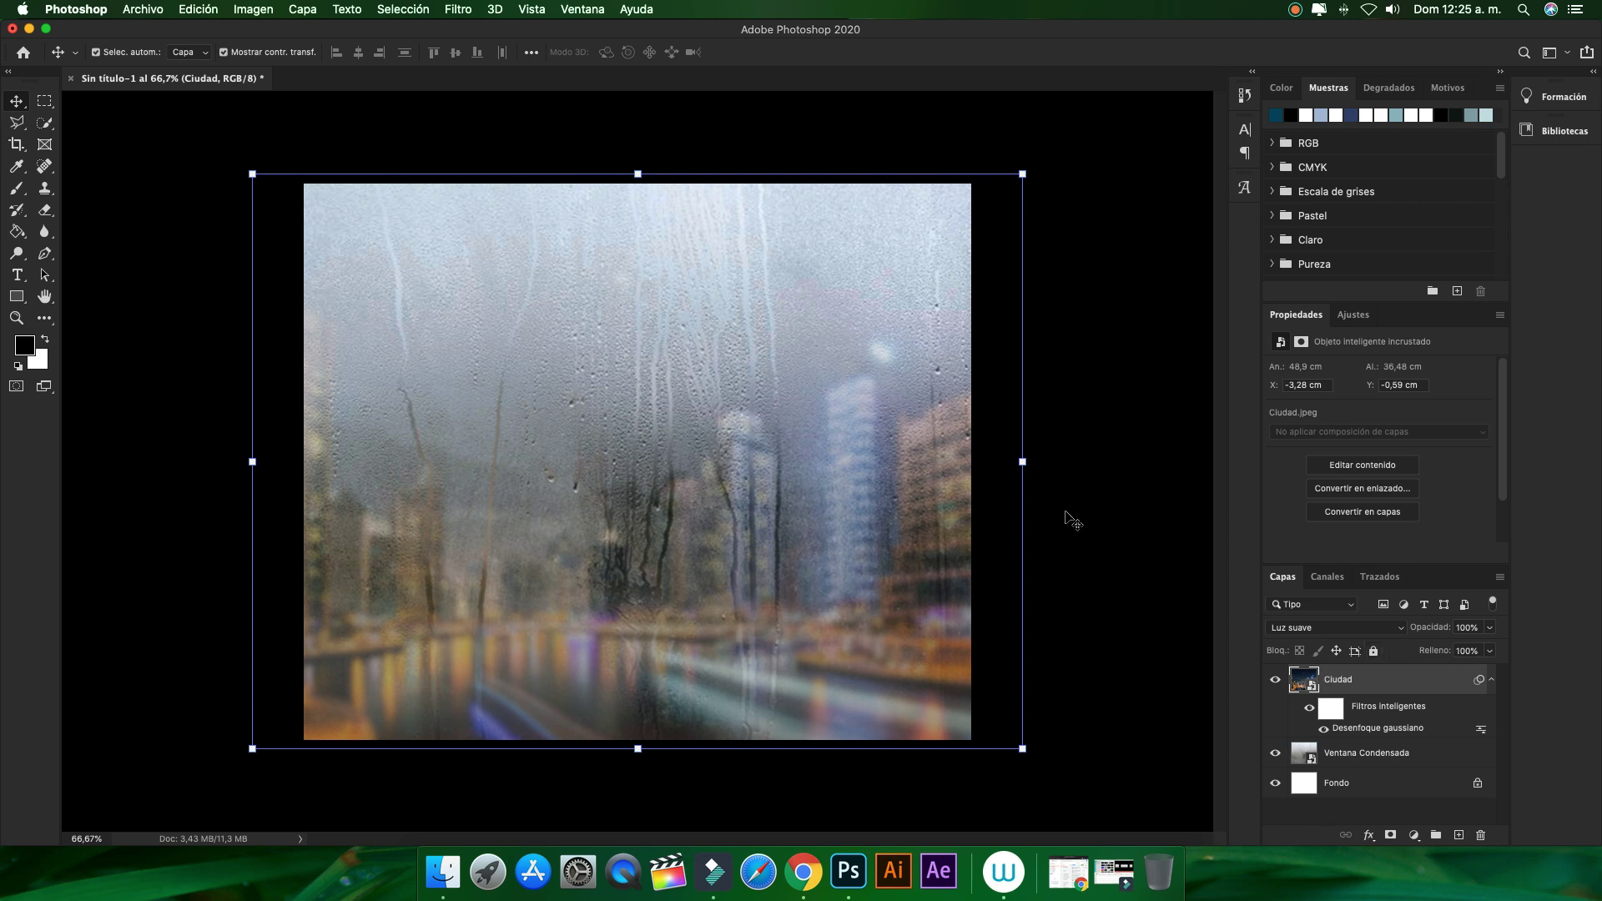
{"action": "left_click", "coordinate": [1064, 517]}
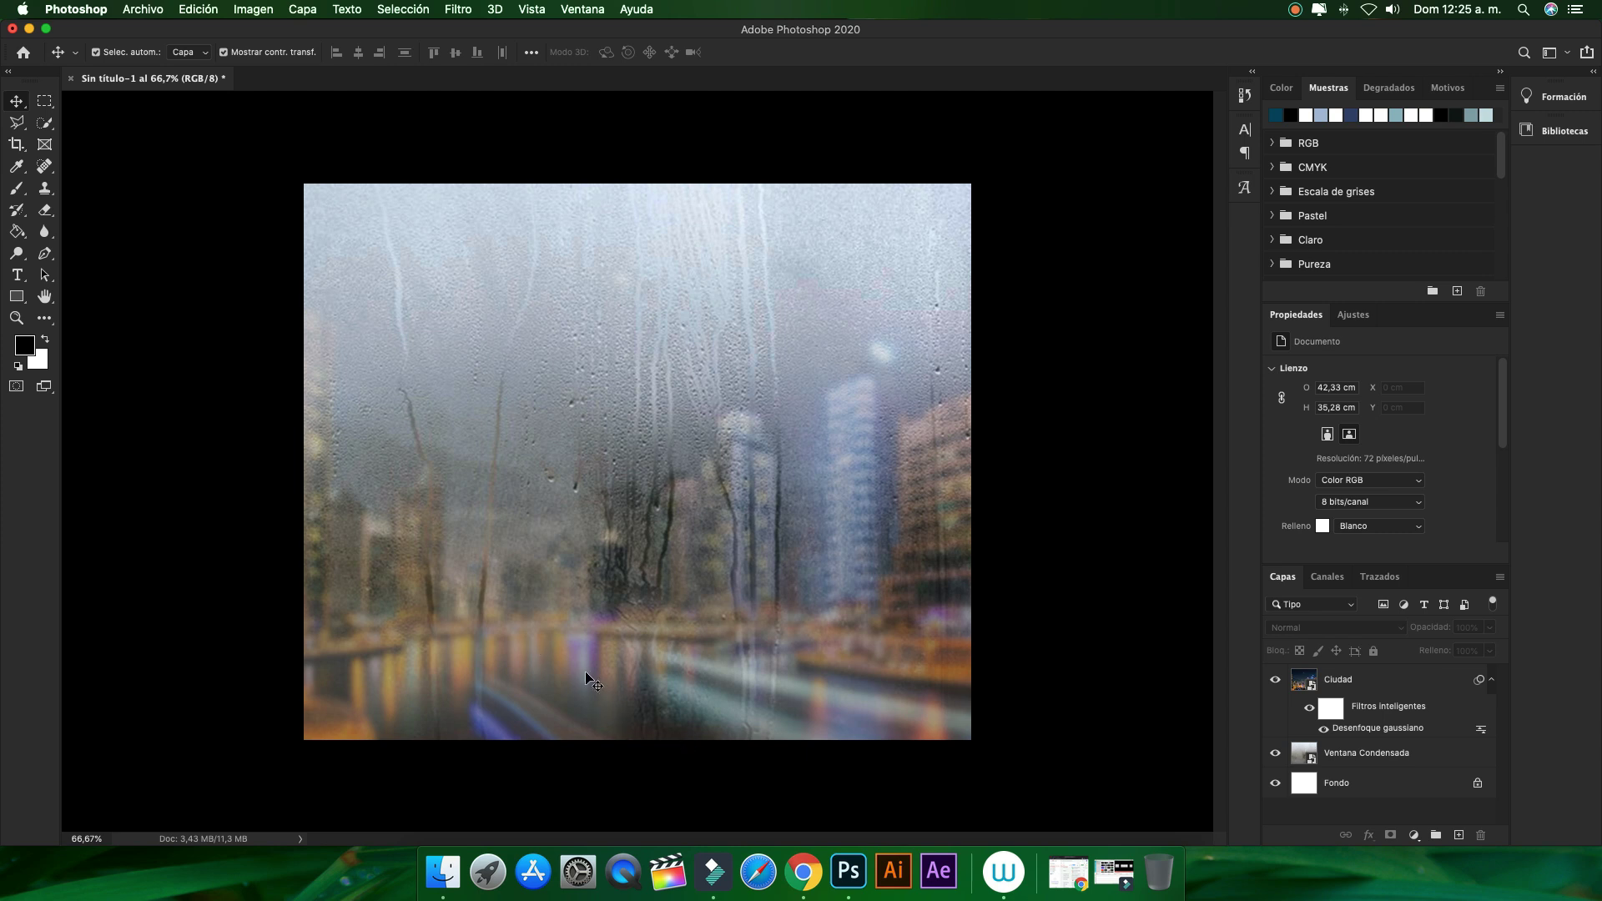
Add a Lorem Ipsum placeholder text layer near the canvas centre above Ventana Condensada
{"action": "left_click", "coordinate": [1346, 756]}
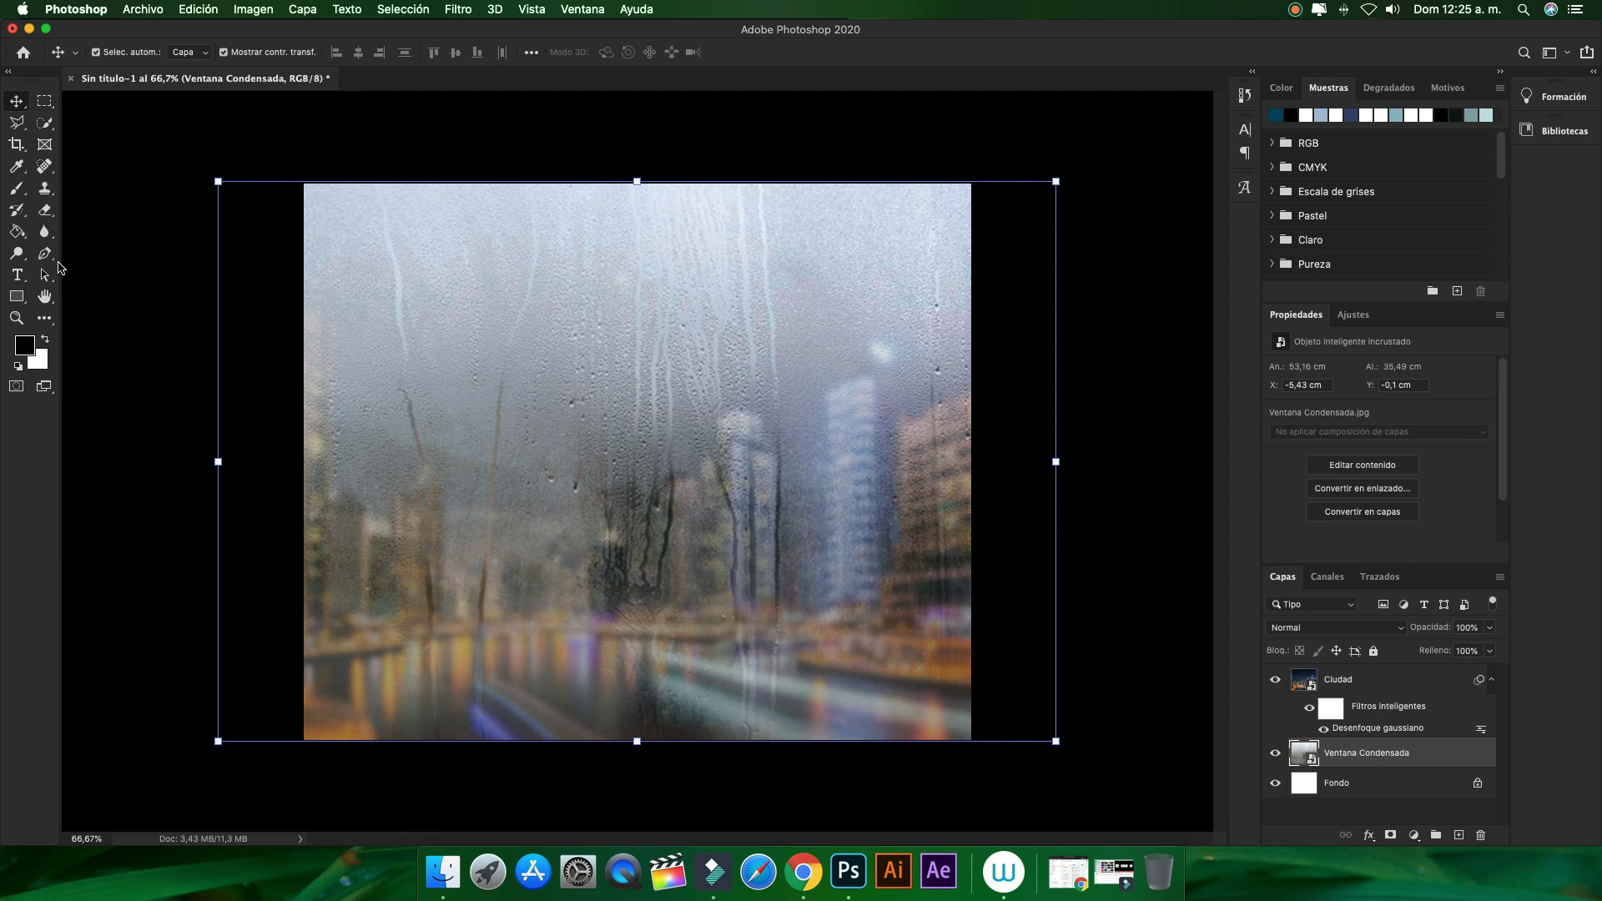
{"action": "left_click", "coordinate": [17, 274]}
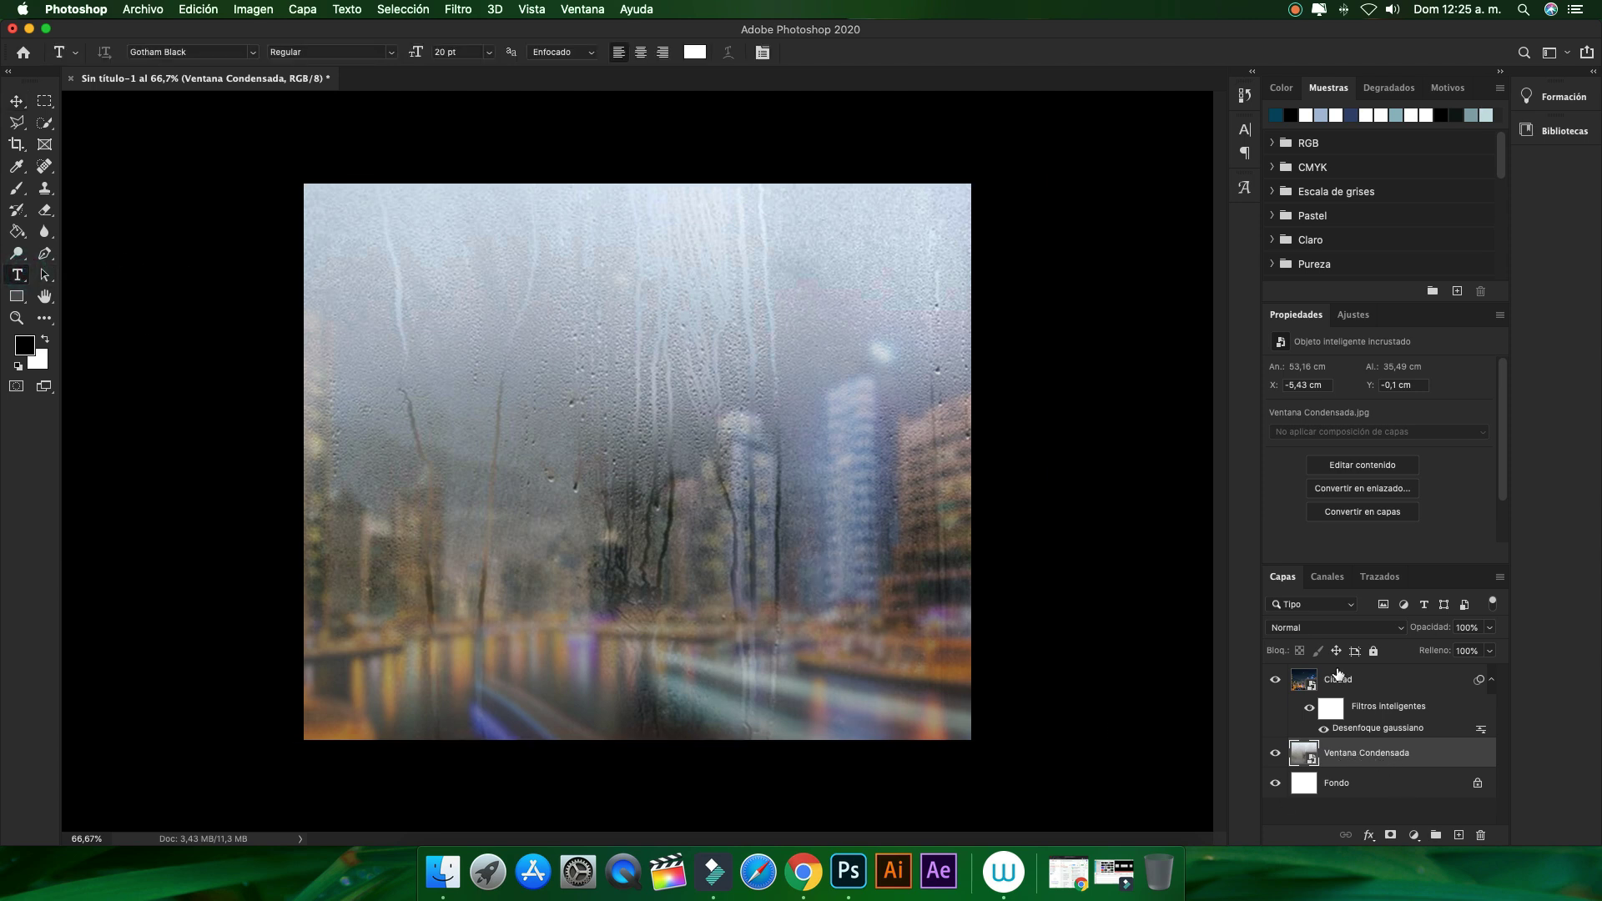
{"action": "left_click", "coordinate": [564, 564]}
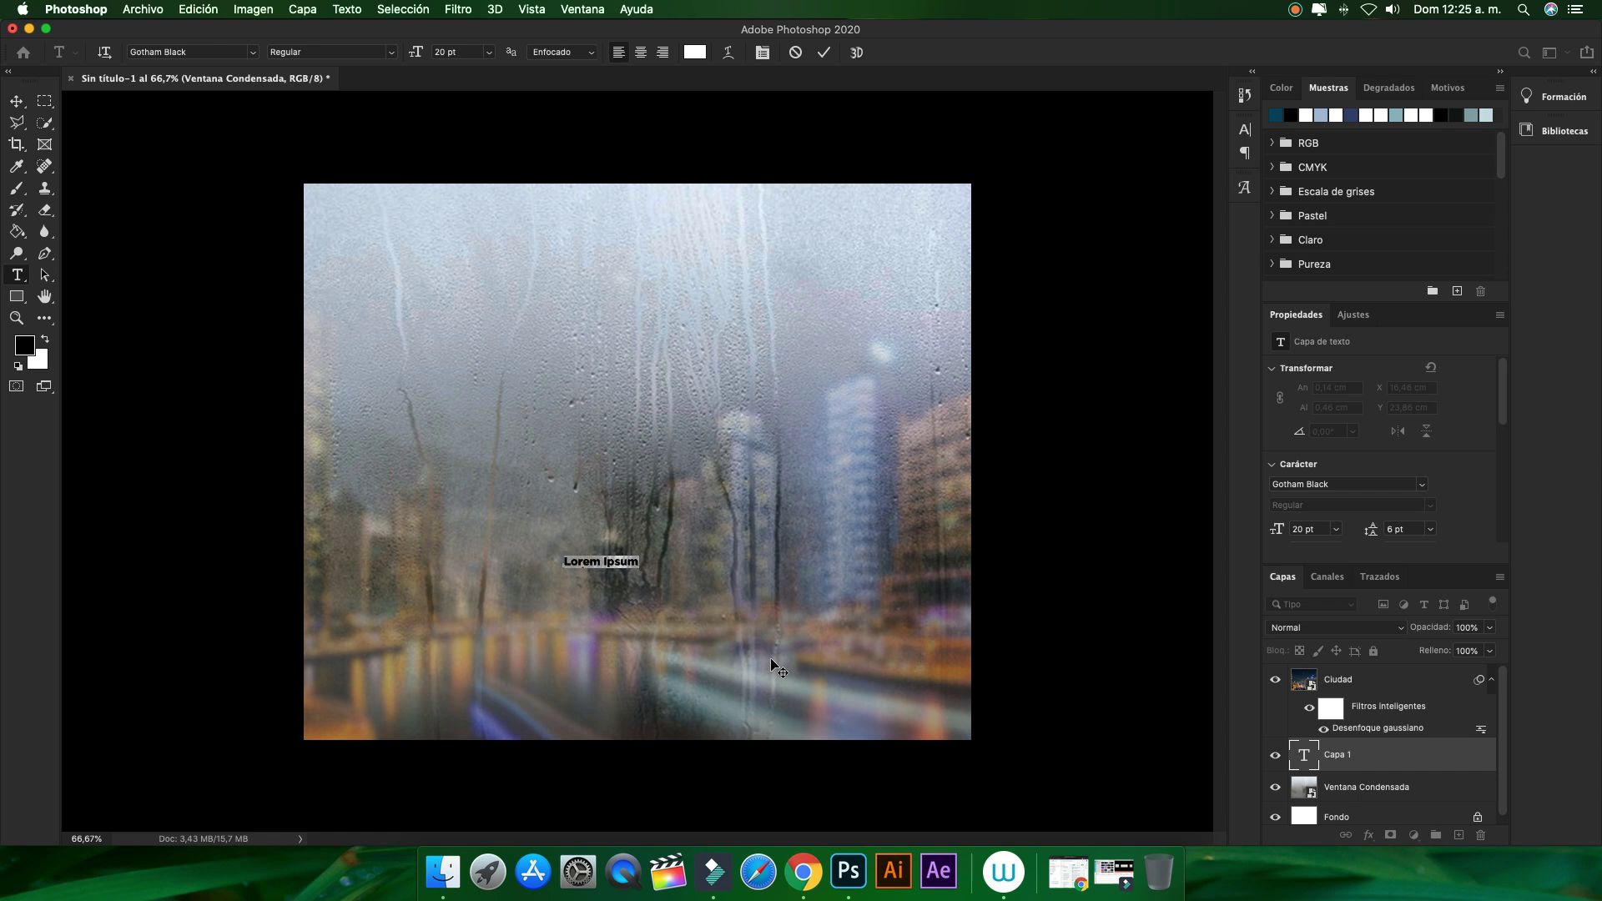
{"action": "left_click", "coordinate": [637, 560]}
{"action": "left_click", "coordinate": [16, 101]}
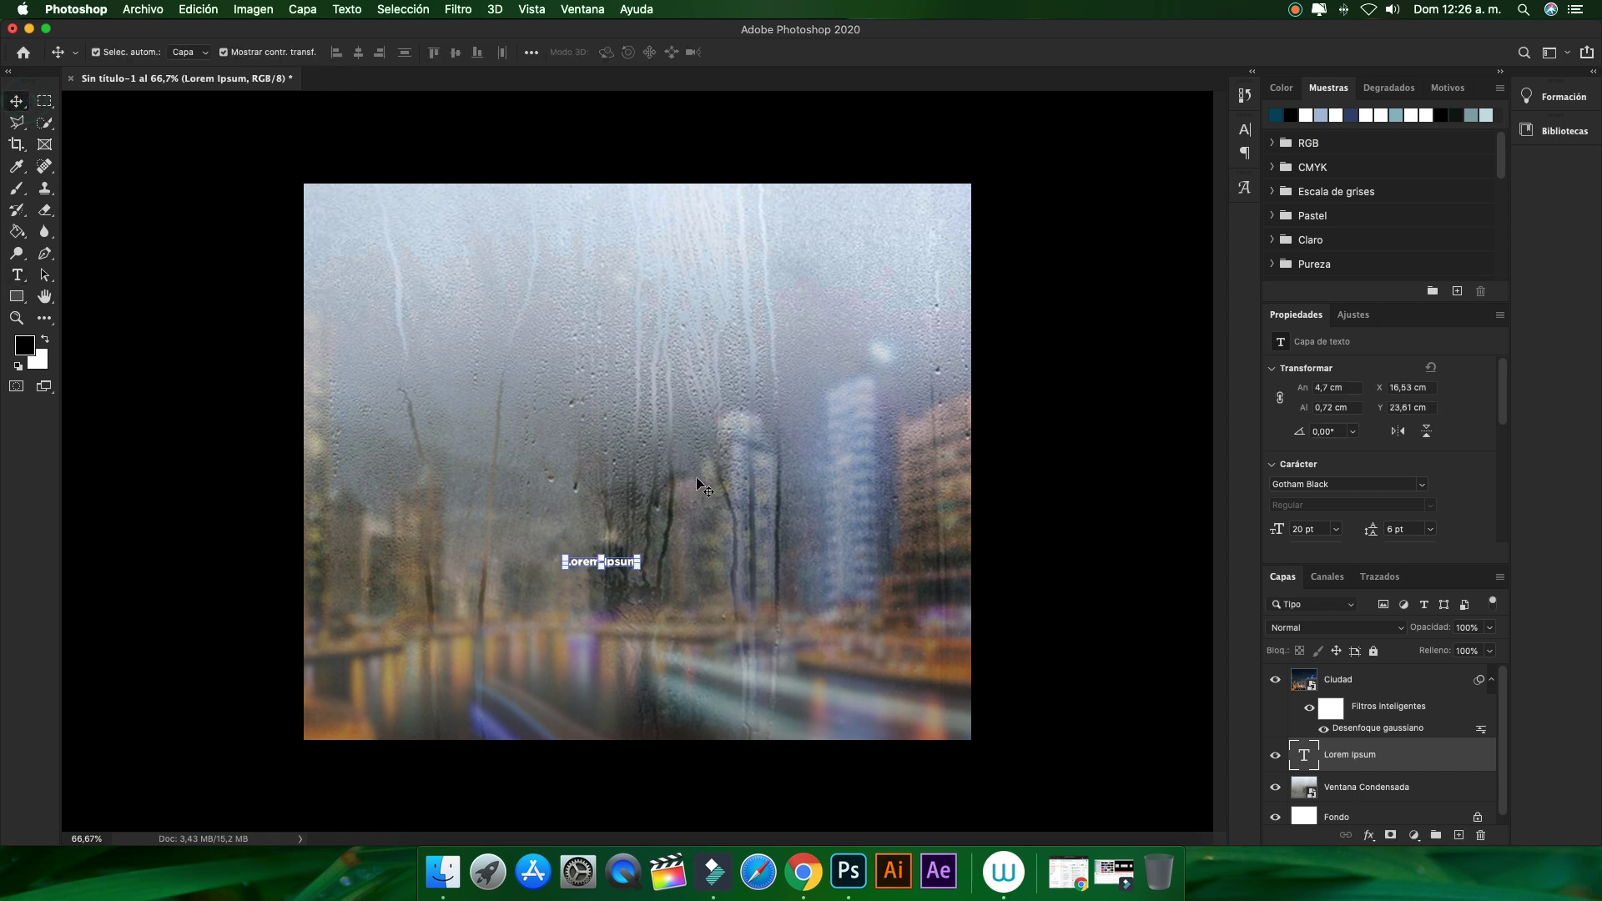
Enlarge the Lorem Ipsum text to 111,18 pt, shifting it up-right
{"action": "mouse_move", "coordinate": [639, 554]}
{"action": "left_mouse_down"}
{"action": "mouse_move", "coordinate": [811, 534]}
{"action": "mouse_move", "coordinate": [774, 501]}
{"action": "left_mouse_up"}
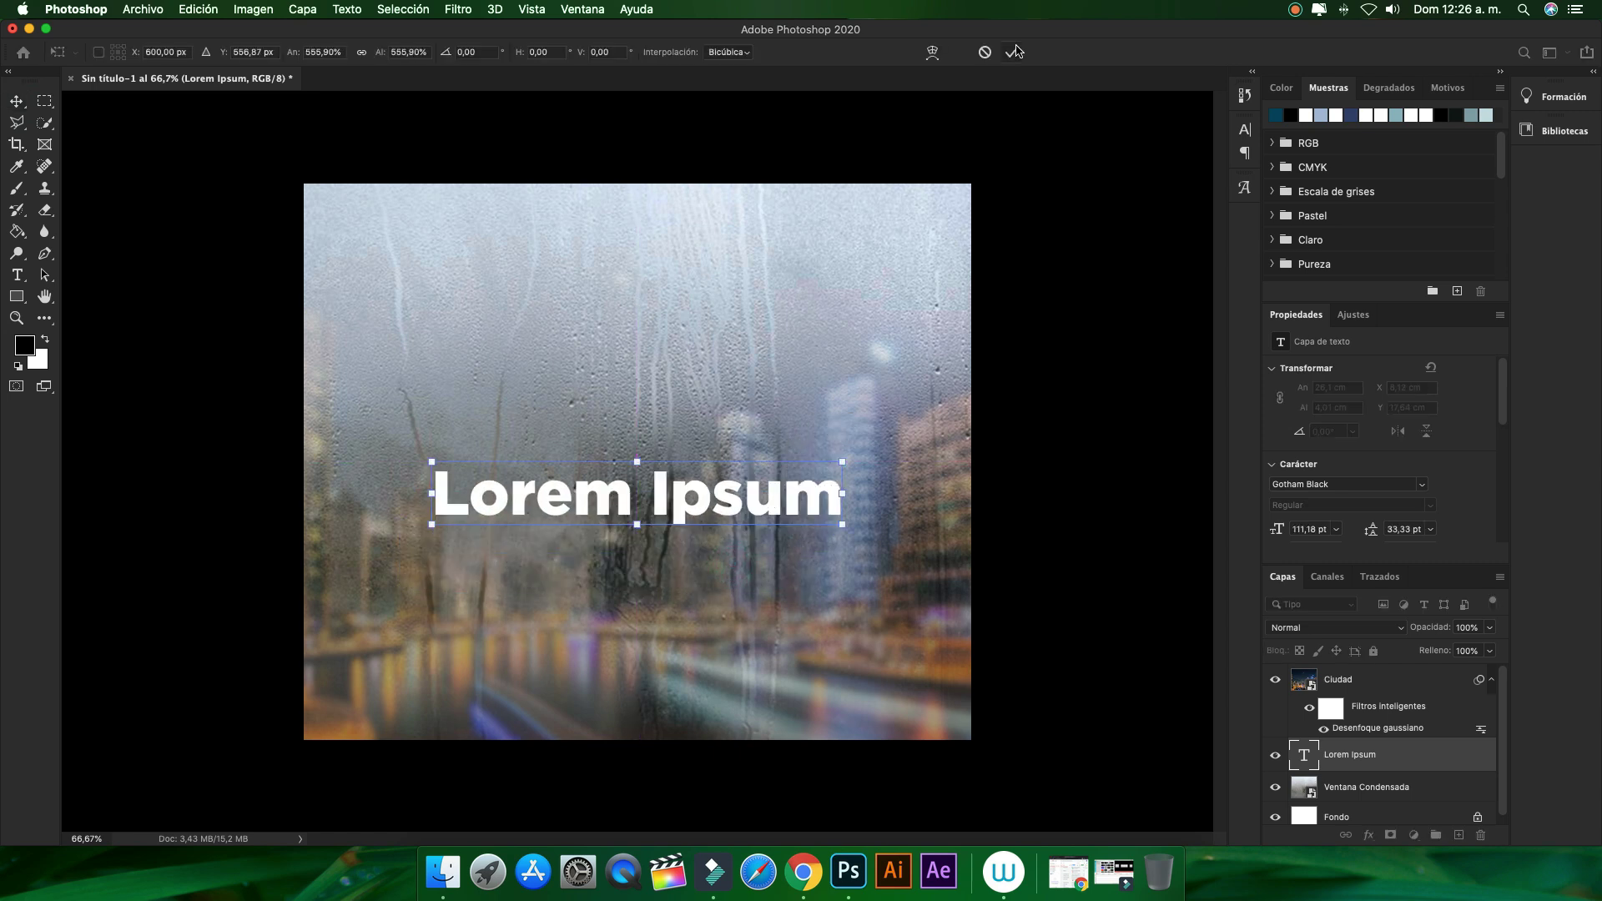
{"action": "left_click", "coordinate": [1011, 52]}
{"action": "double_click", "coordinate": [1306, 756]}
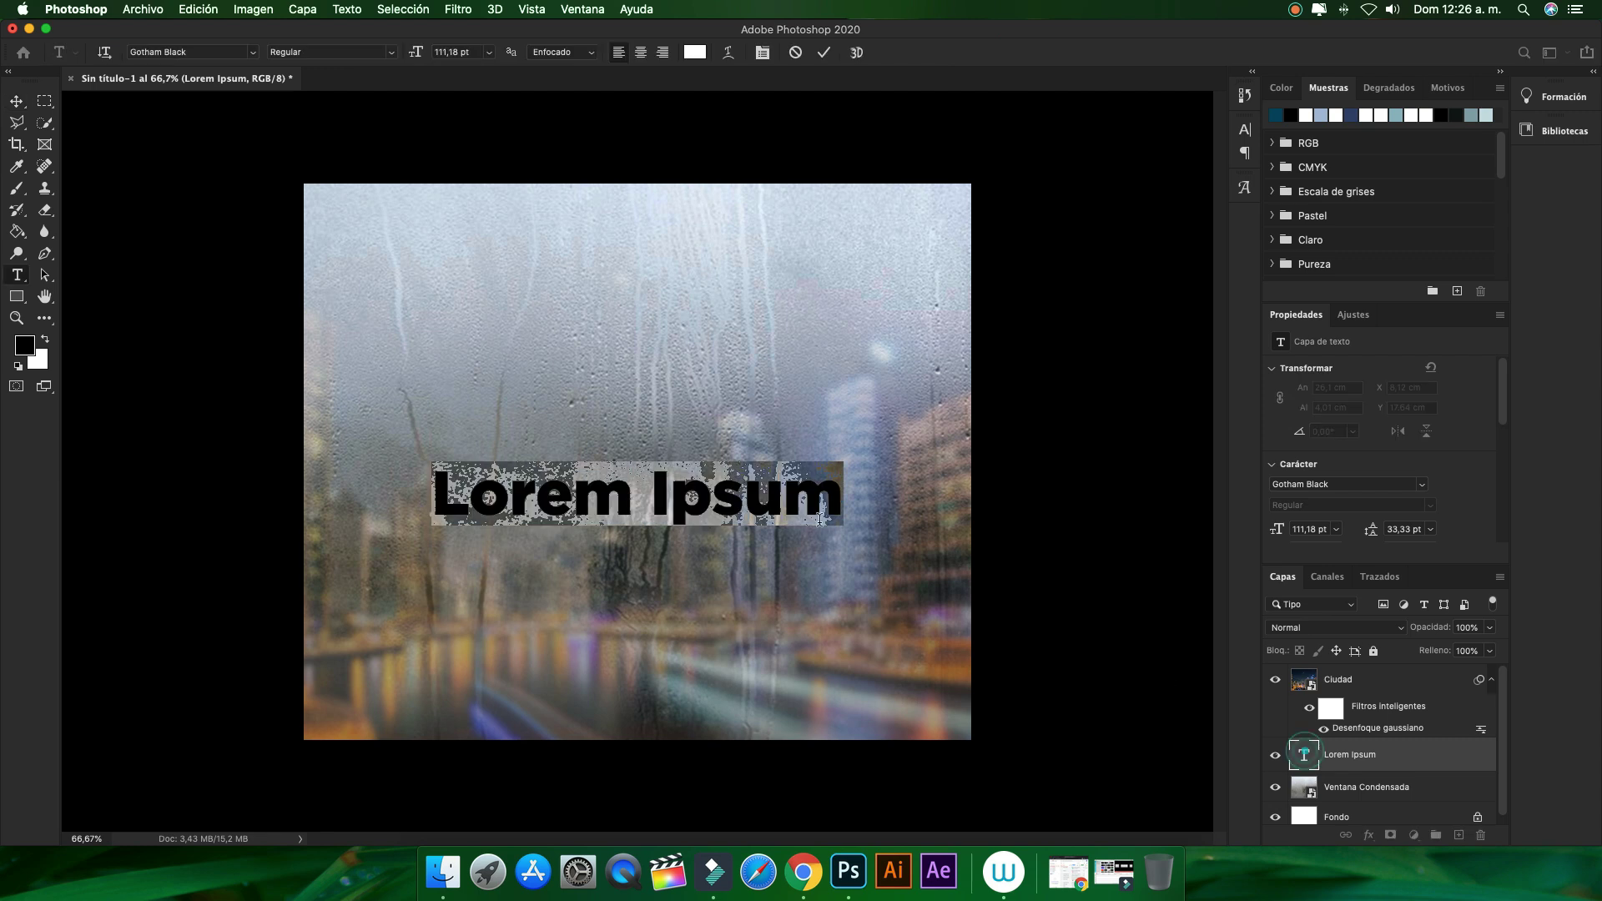
Replace the placeholder text with the word 'Amor'
{"action": "key", "text": "BackSpace"}
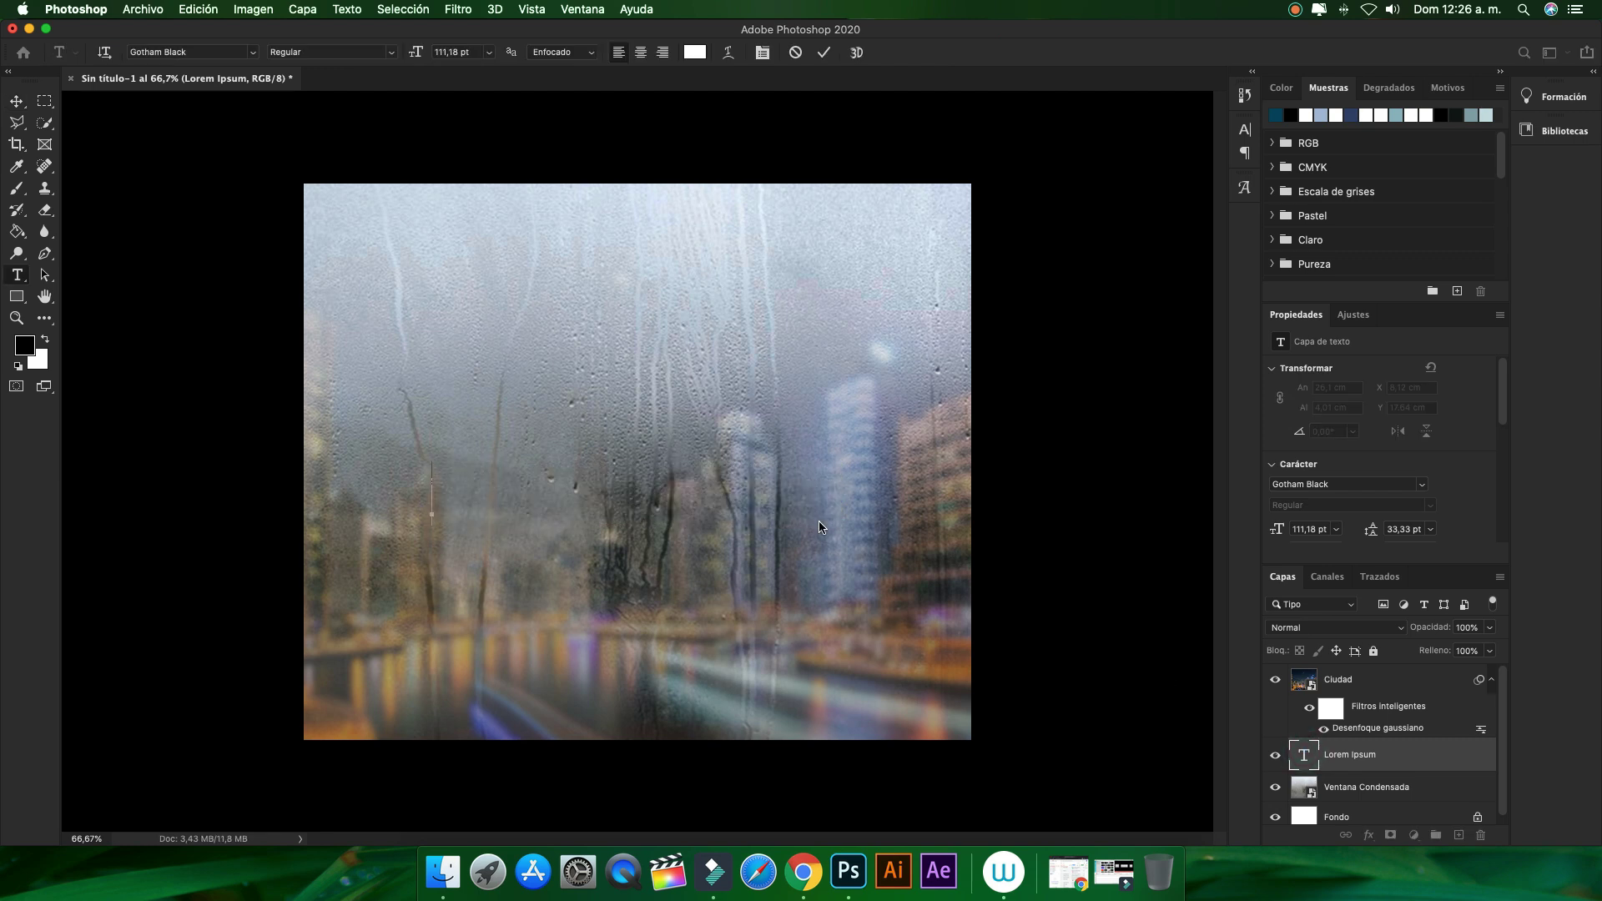
{"action": "type", "text": "Am"}
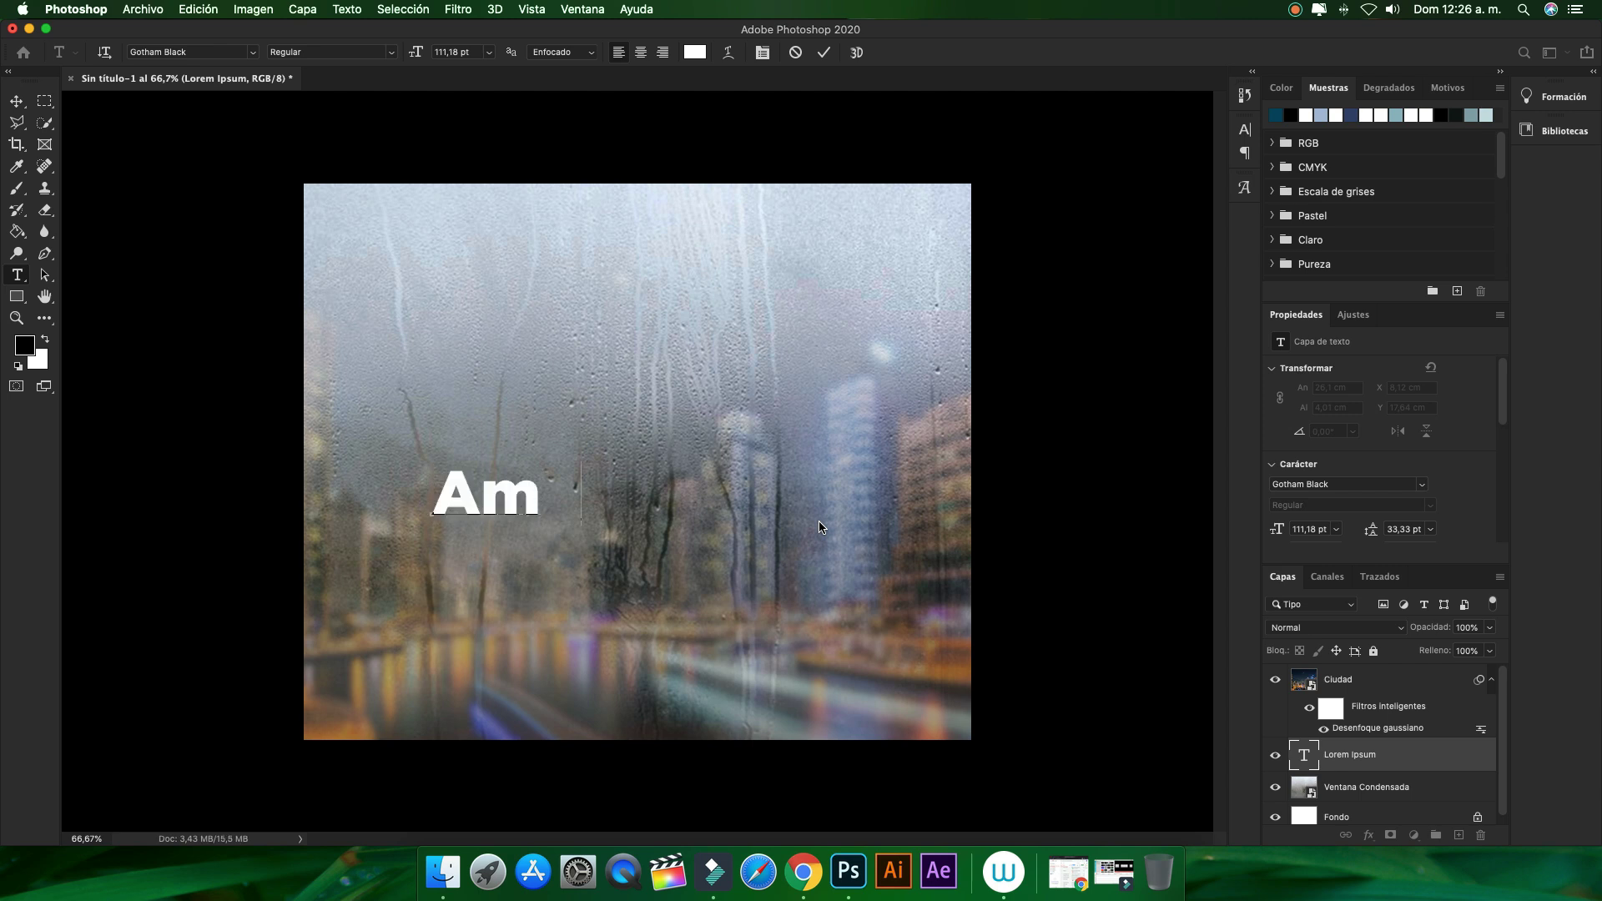
{"action": "type", "text": "or"}
{"action": "double_click", "coordinate": [605, 488]}
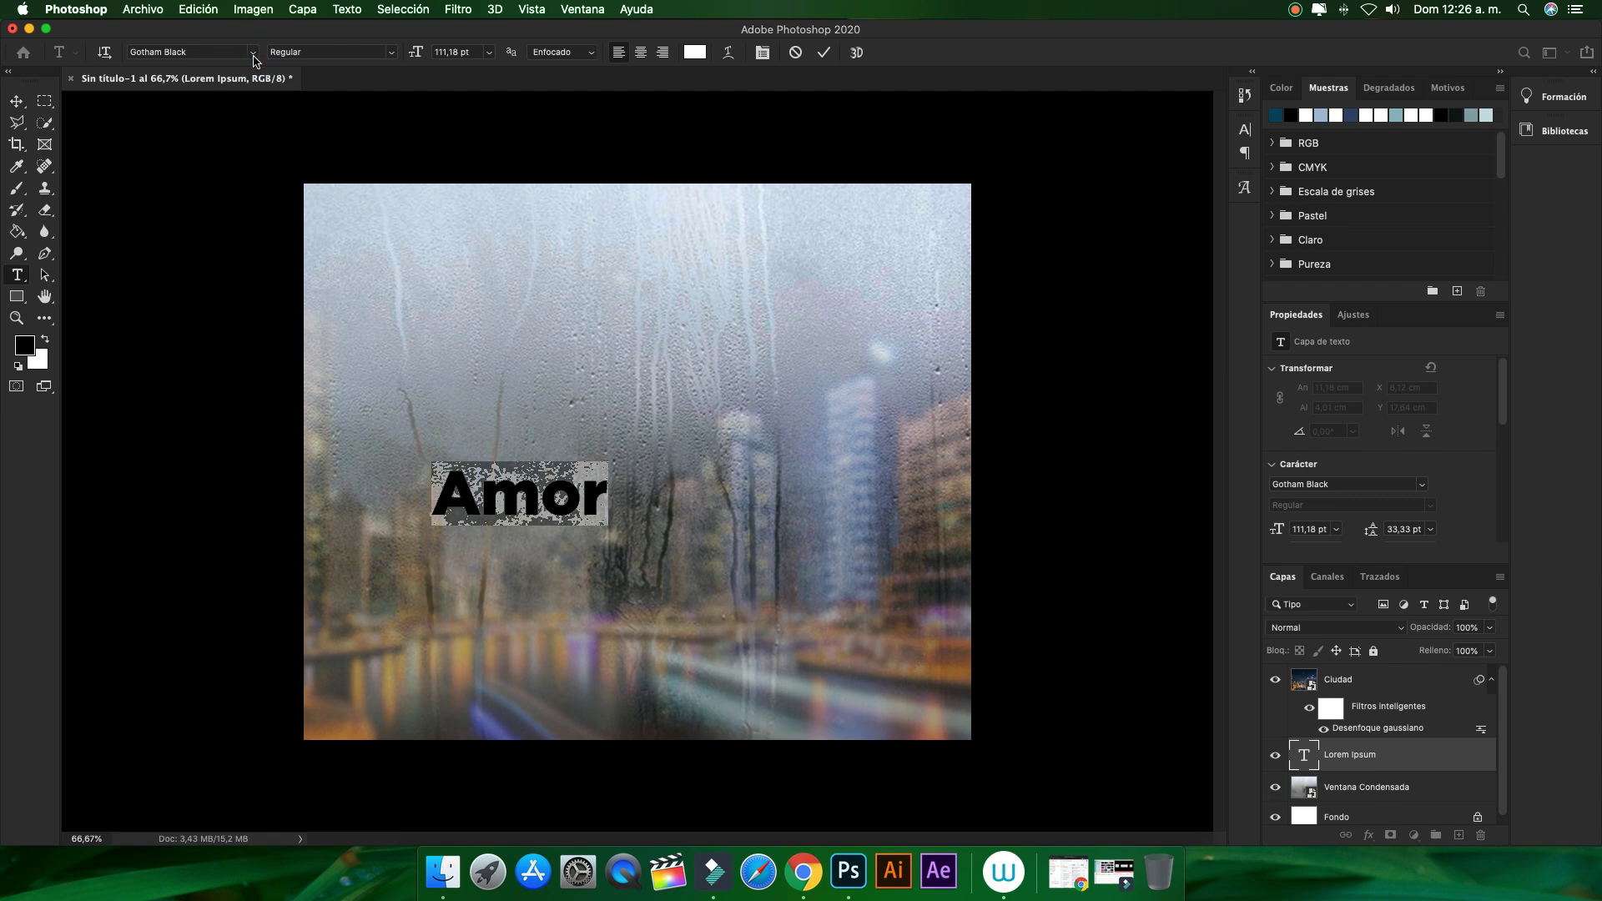
Set the Amor text's font to sweet purple and commit
{"action": "left_click", "coordinate": [255, 57]}
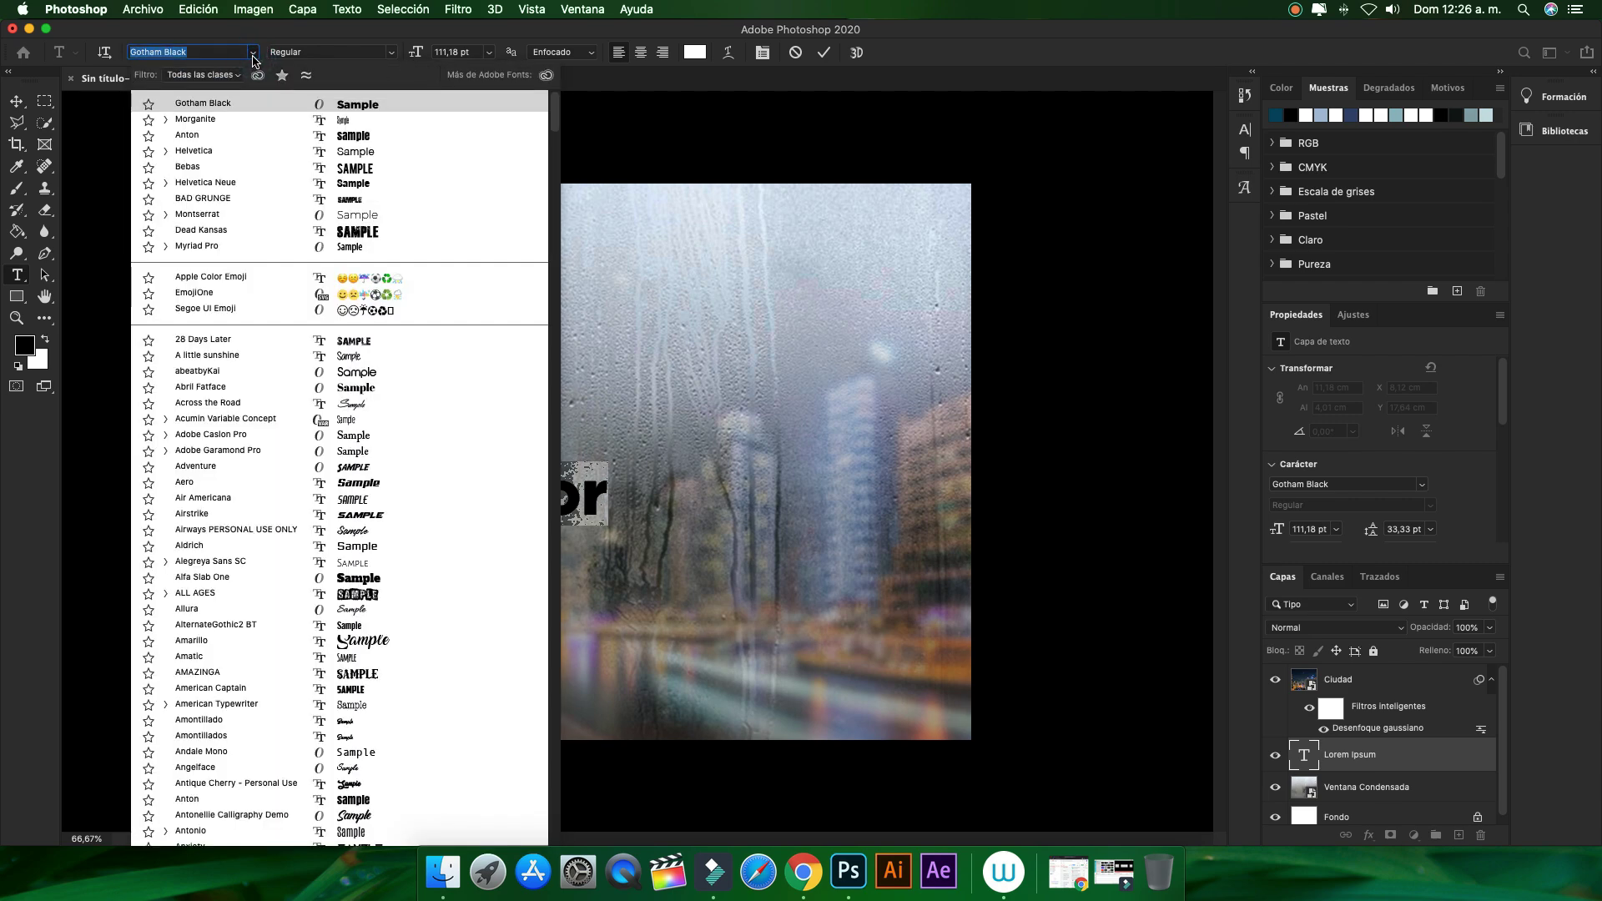
{"action": "key", "text": "BackSpace"}
{"action": "type", "text": "swee"}
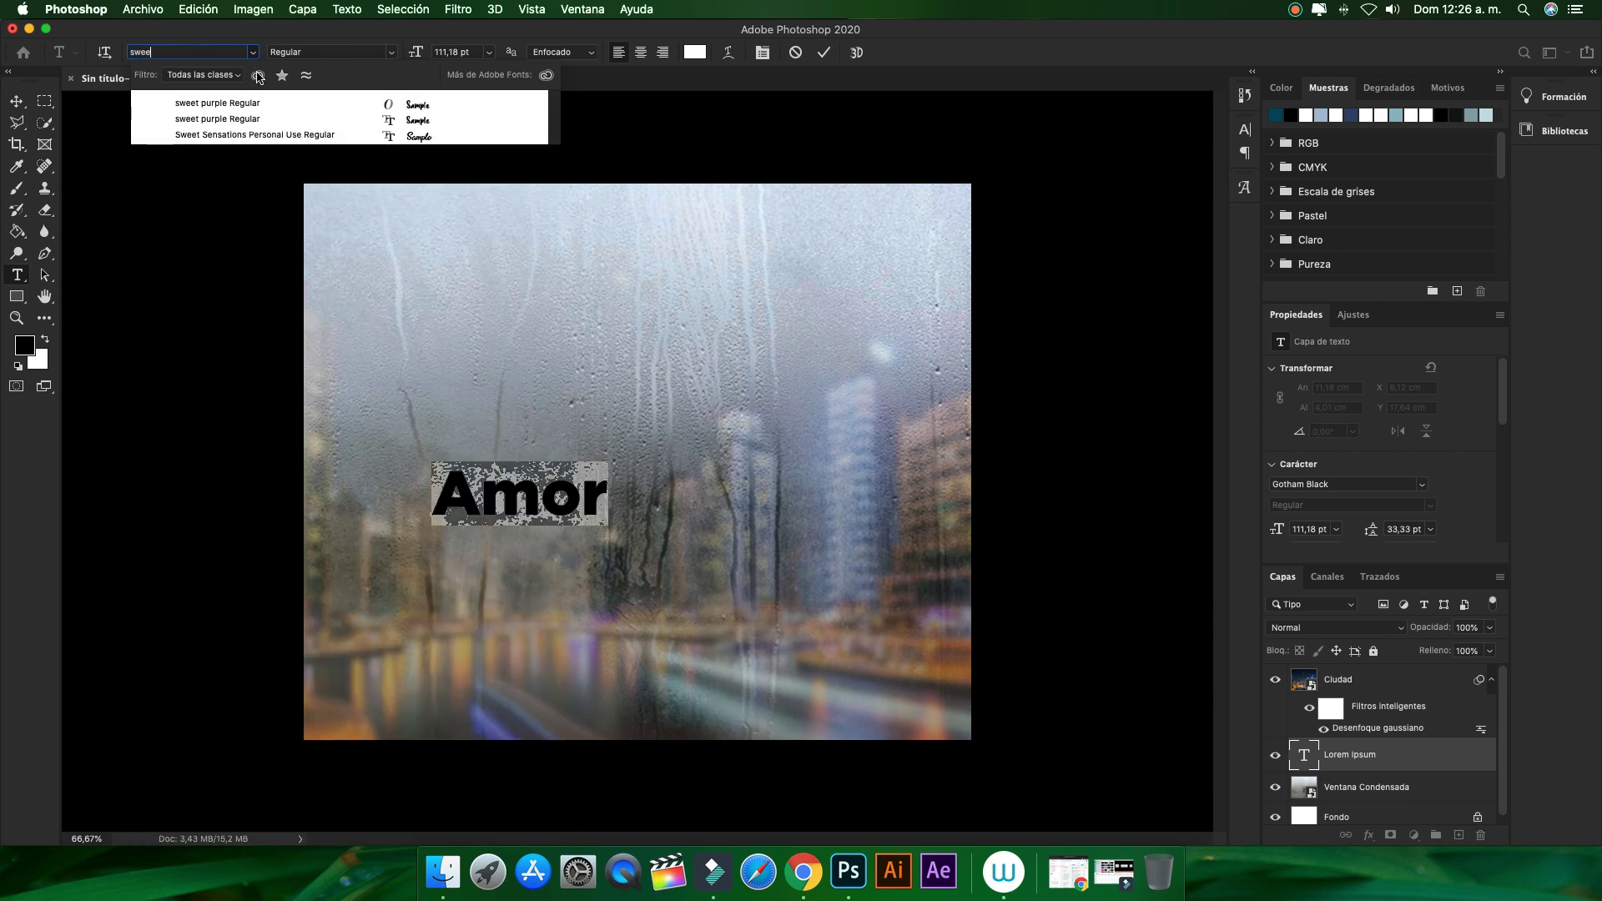
{"action": "left_click", "coordinate": [254, 100]}
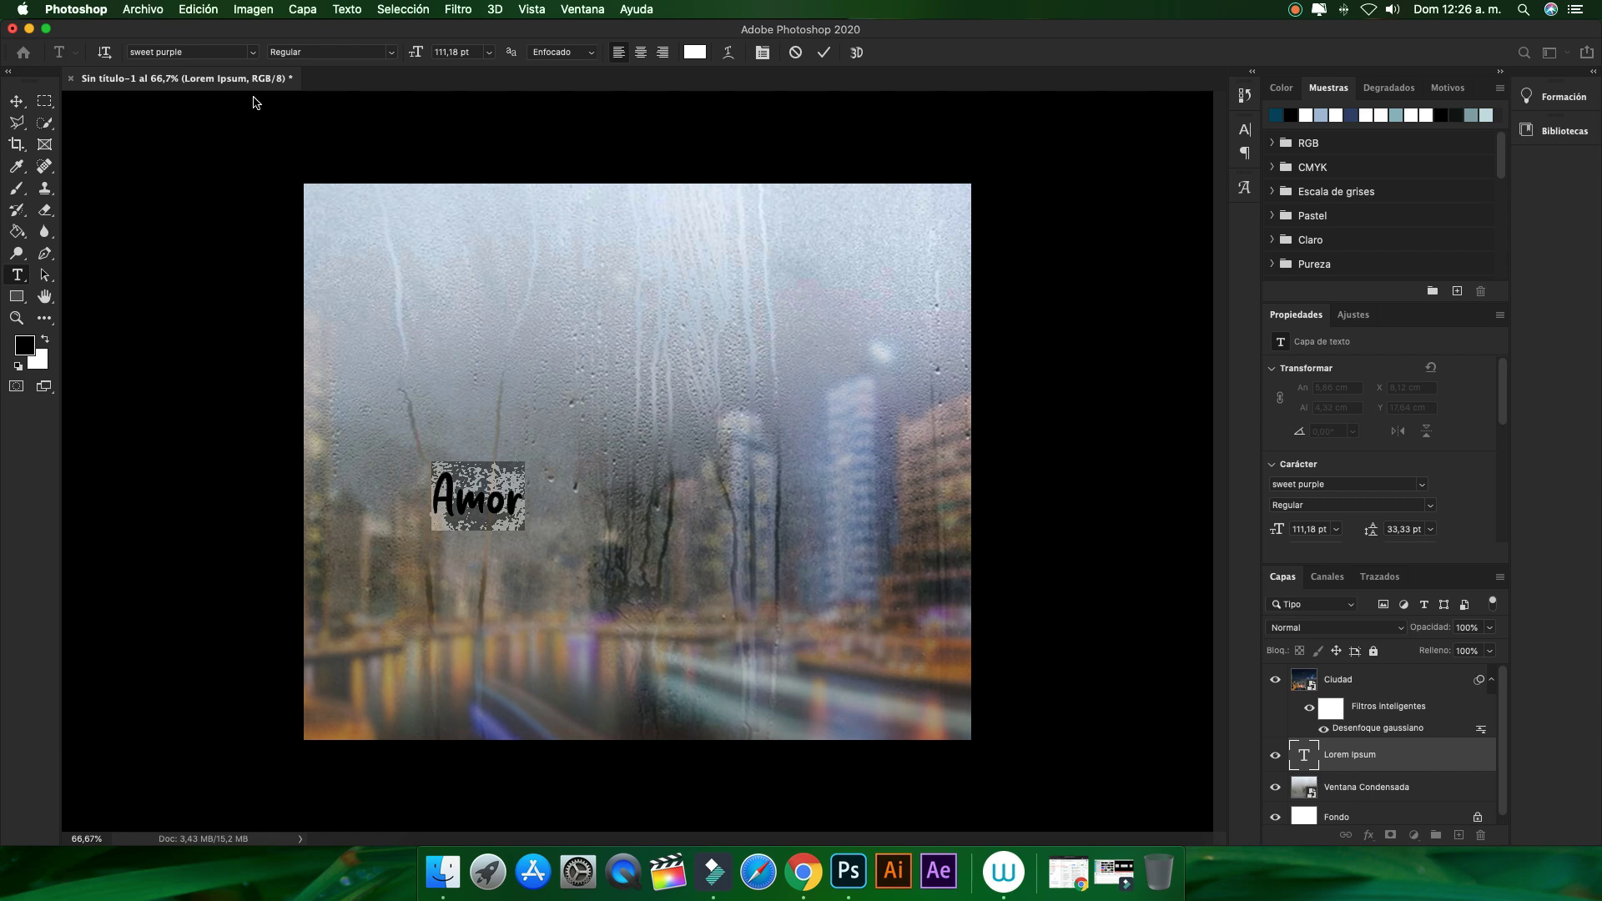
{"action": "left_click", "coordinate": [10, 105]}
Scale the Amor text to about 410% (455,64 pt) and nudge it upward
{"action": "key", "text": "ctrl+t"}
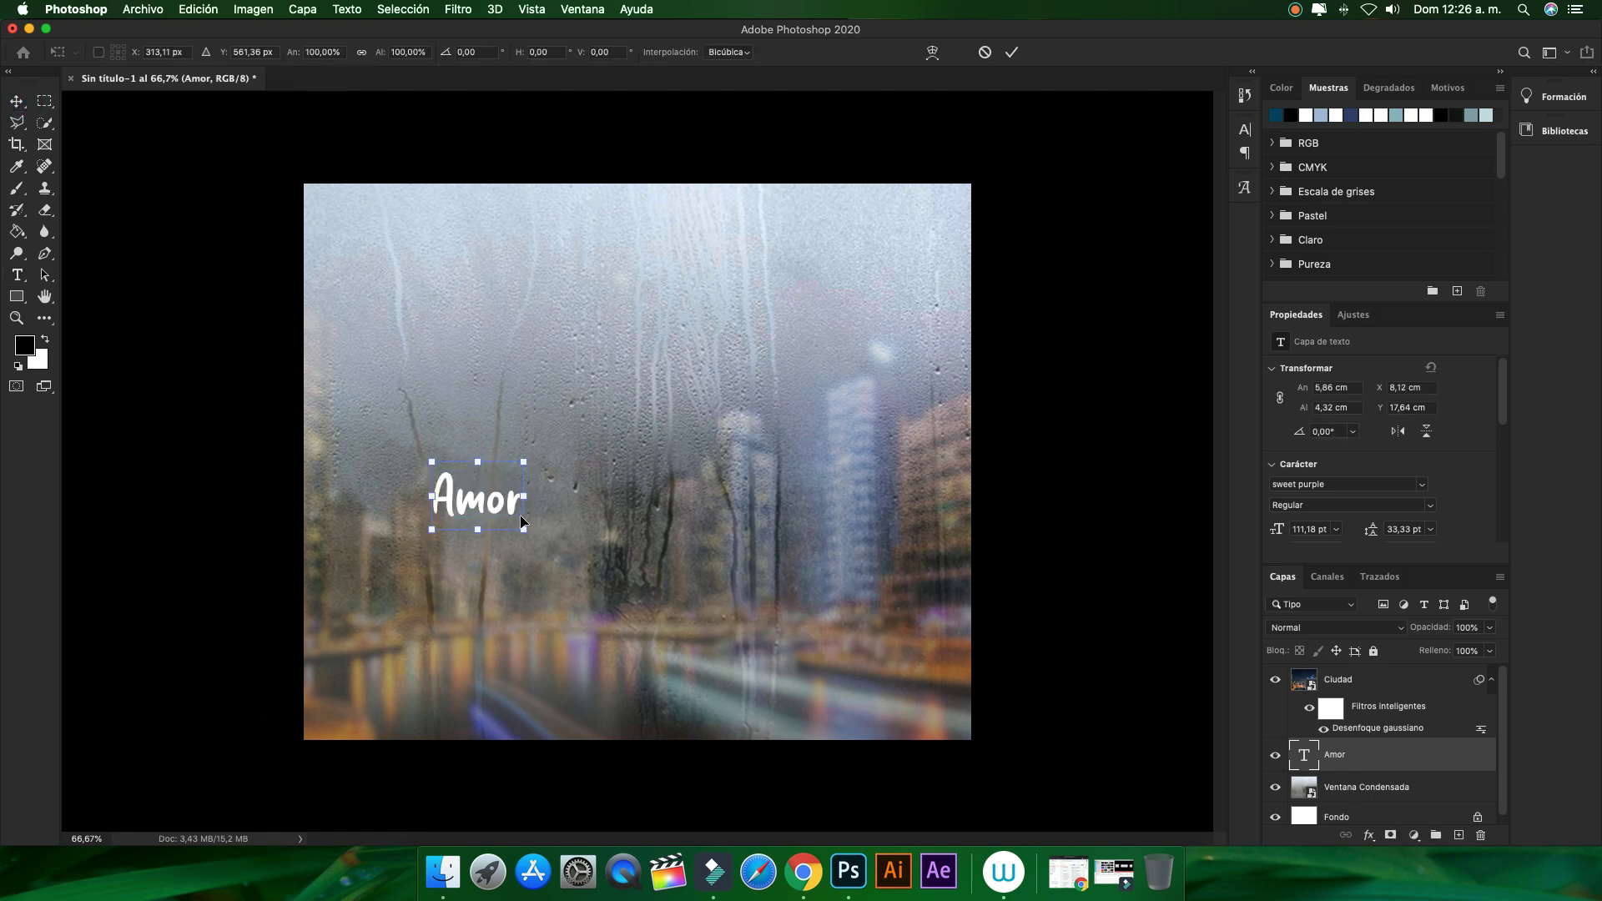
{"action": "left_click_drag", "start_coordinate": [524, 529], "coordinate": [816, 372]}
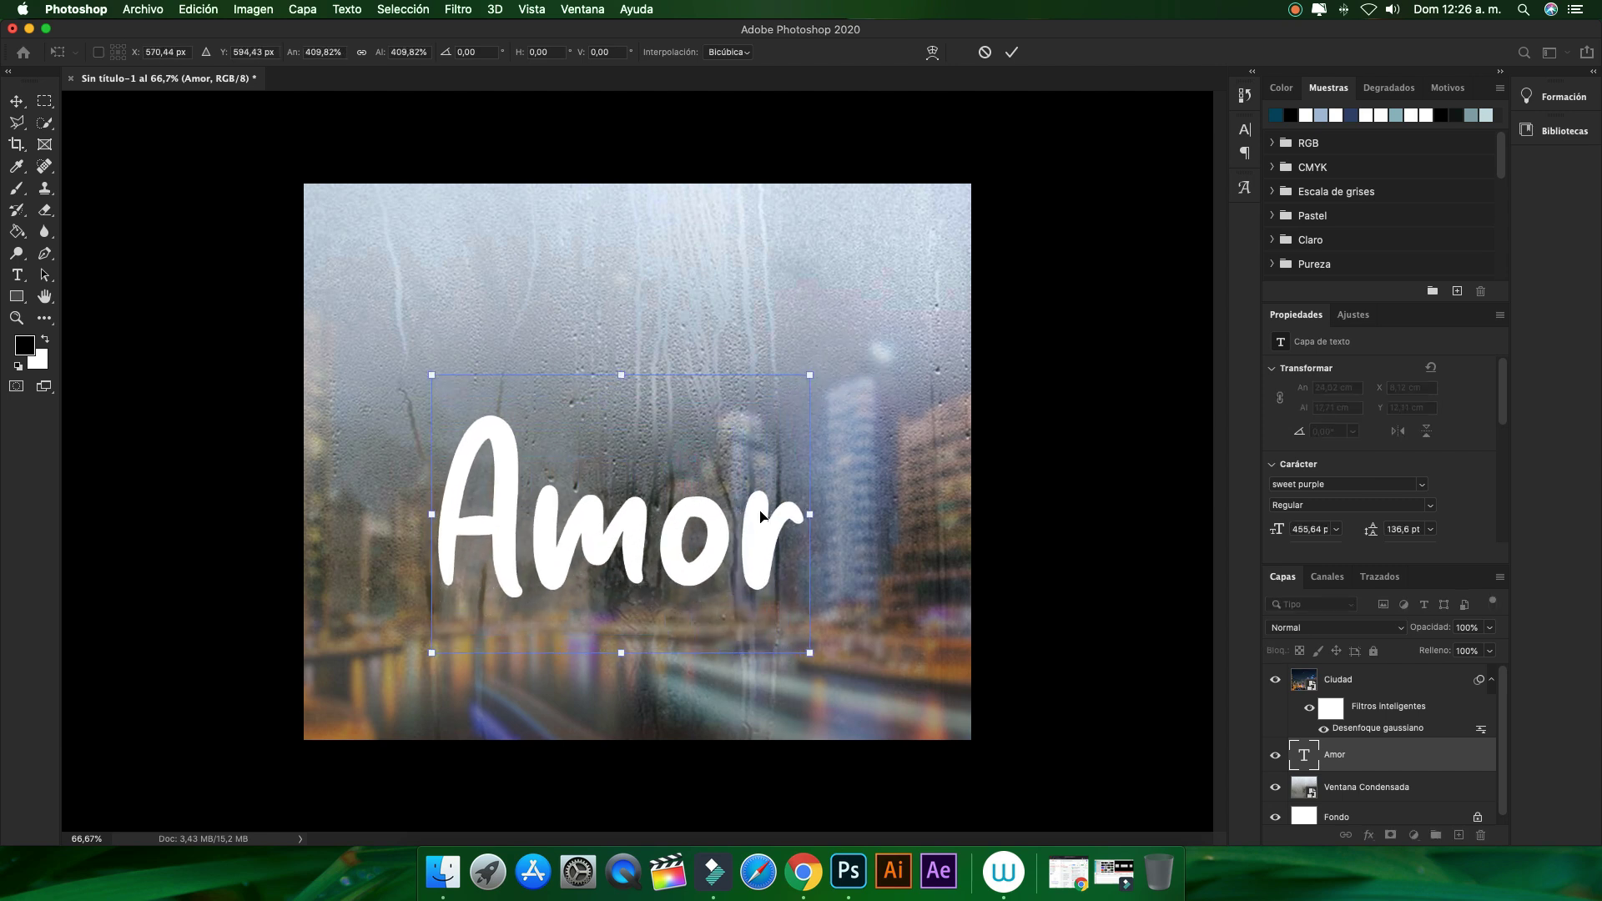
{"action": "left_click_drag", "start_coordinate": [743, 526], "coordinate": [758, 473]}
{"action": "left_click", "coordinate": [1011, 52]}
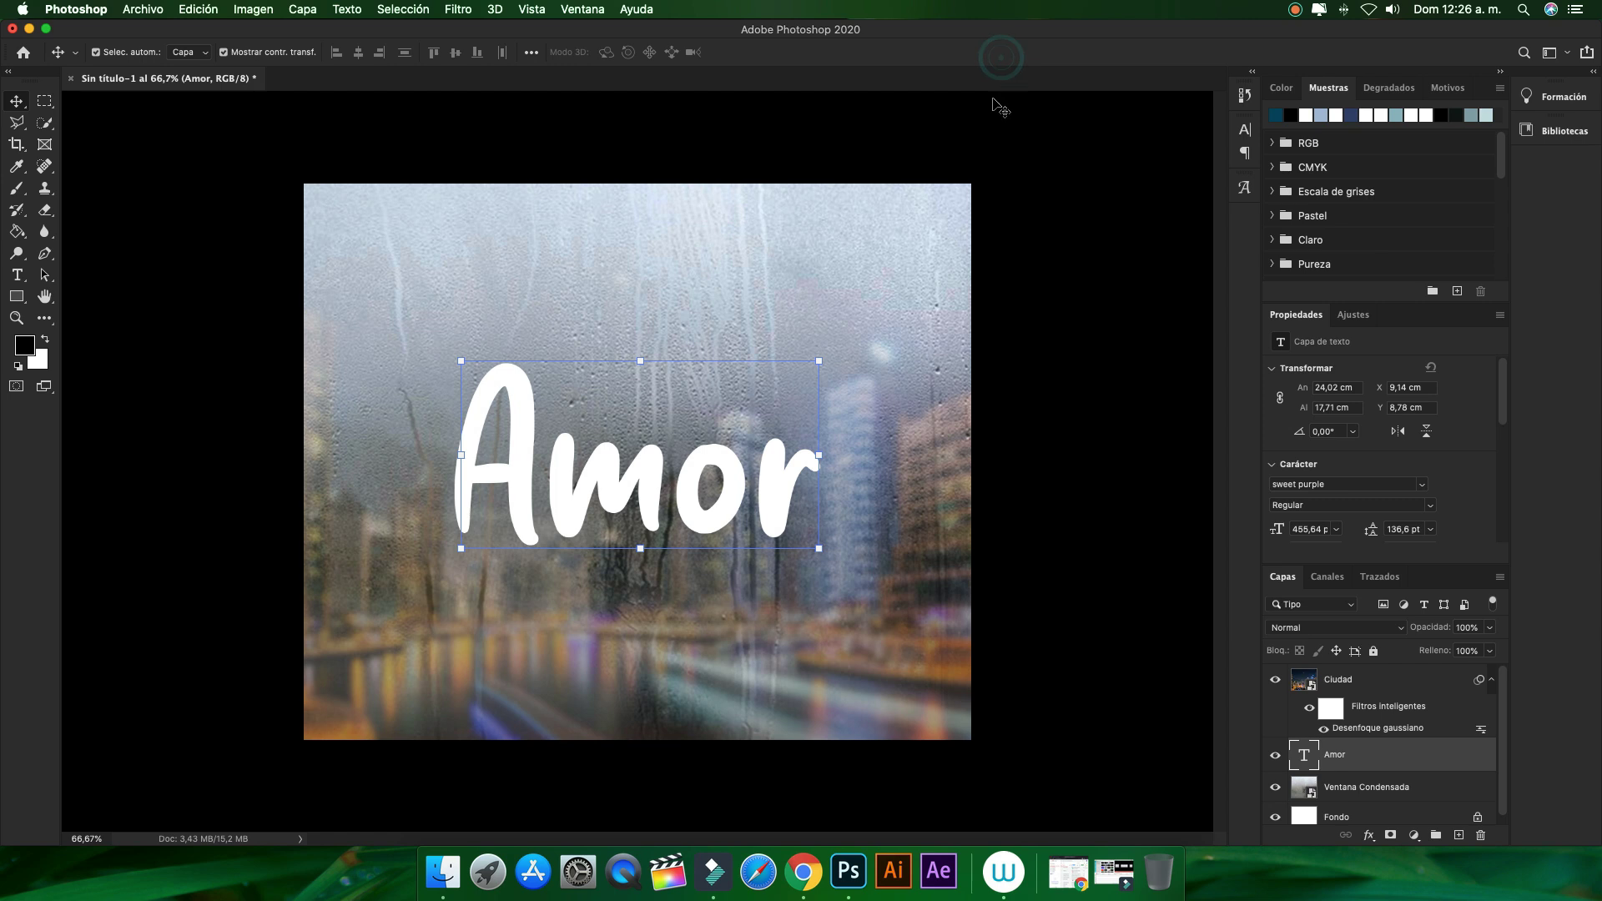
{"action": "scroll", "coordinate": [1423, 812], "scroll_direction": "down", "scroll_amount": 1}
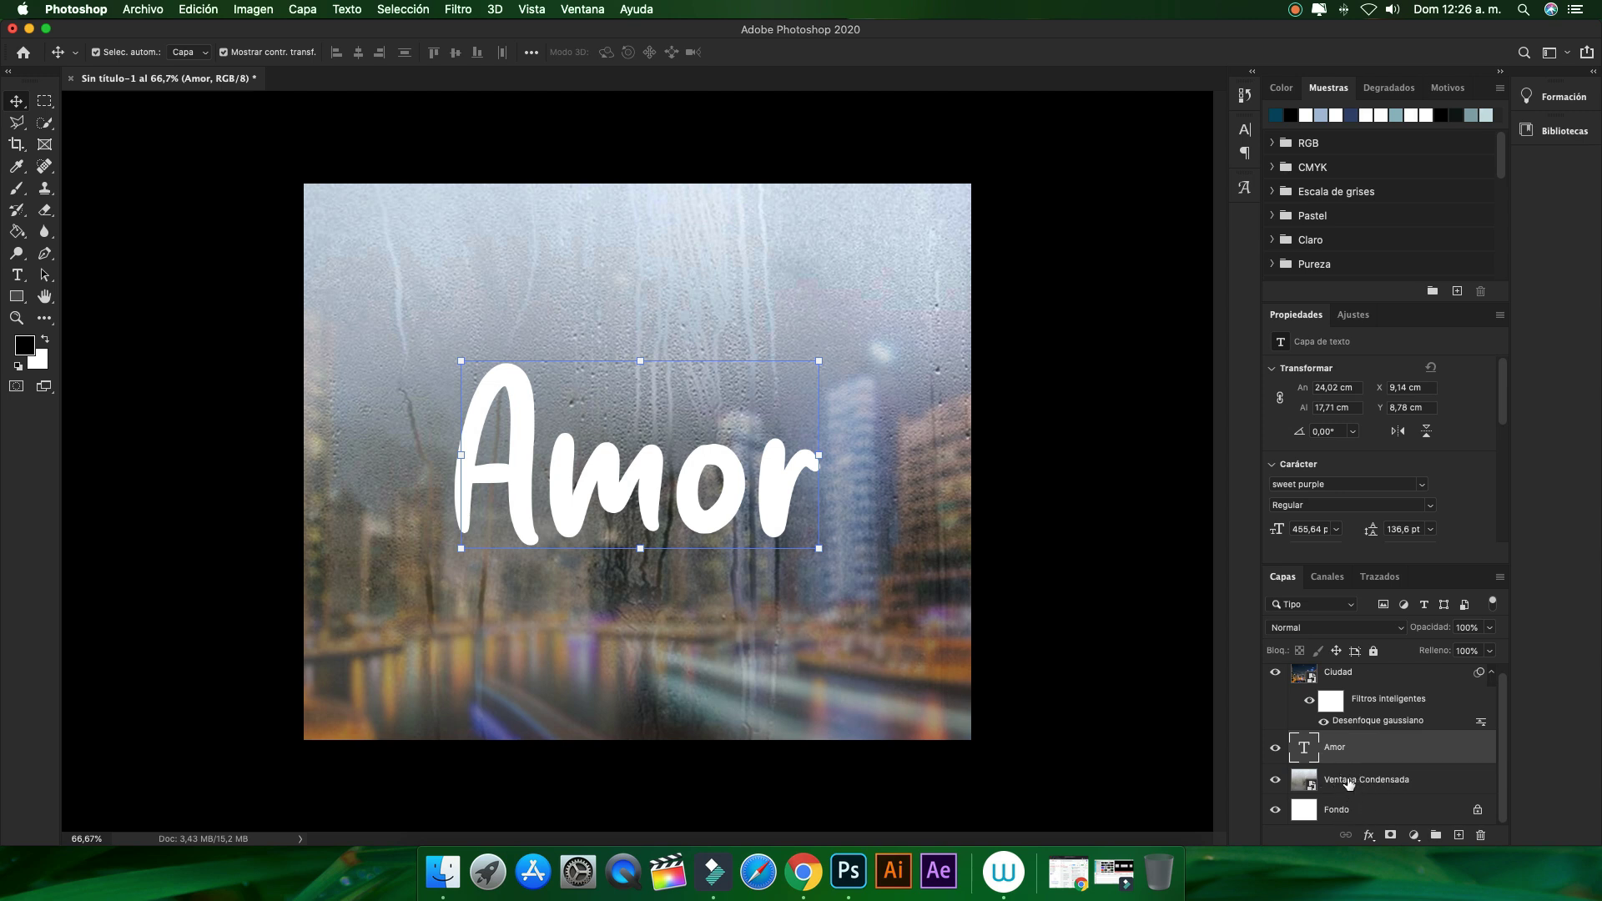
{"action": "key", "text": "super"}
Centre Amor horizontally and vertically on the canvas by aligning it with Fondo
{"action": "left_click", "coordinate": [1338, 813], "text": "super"}
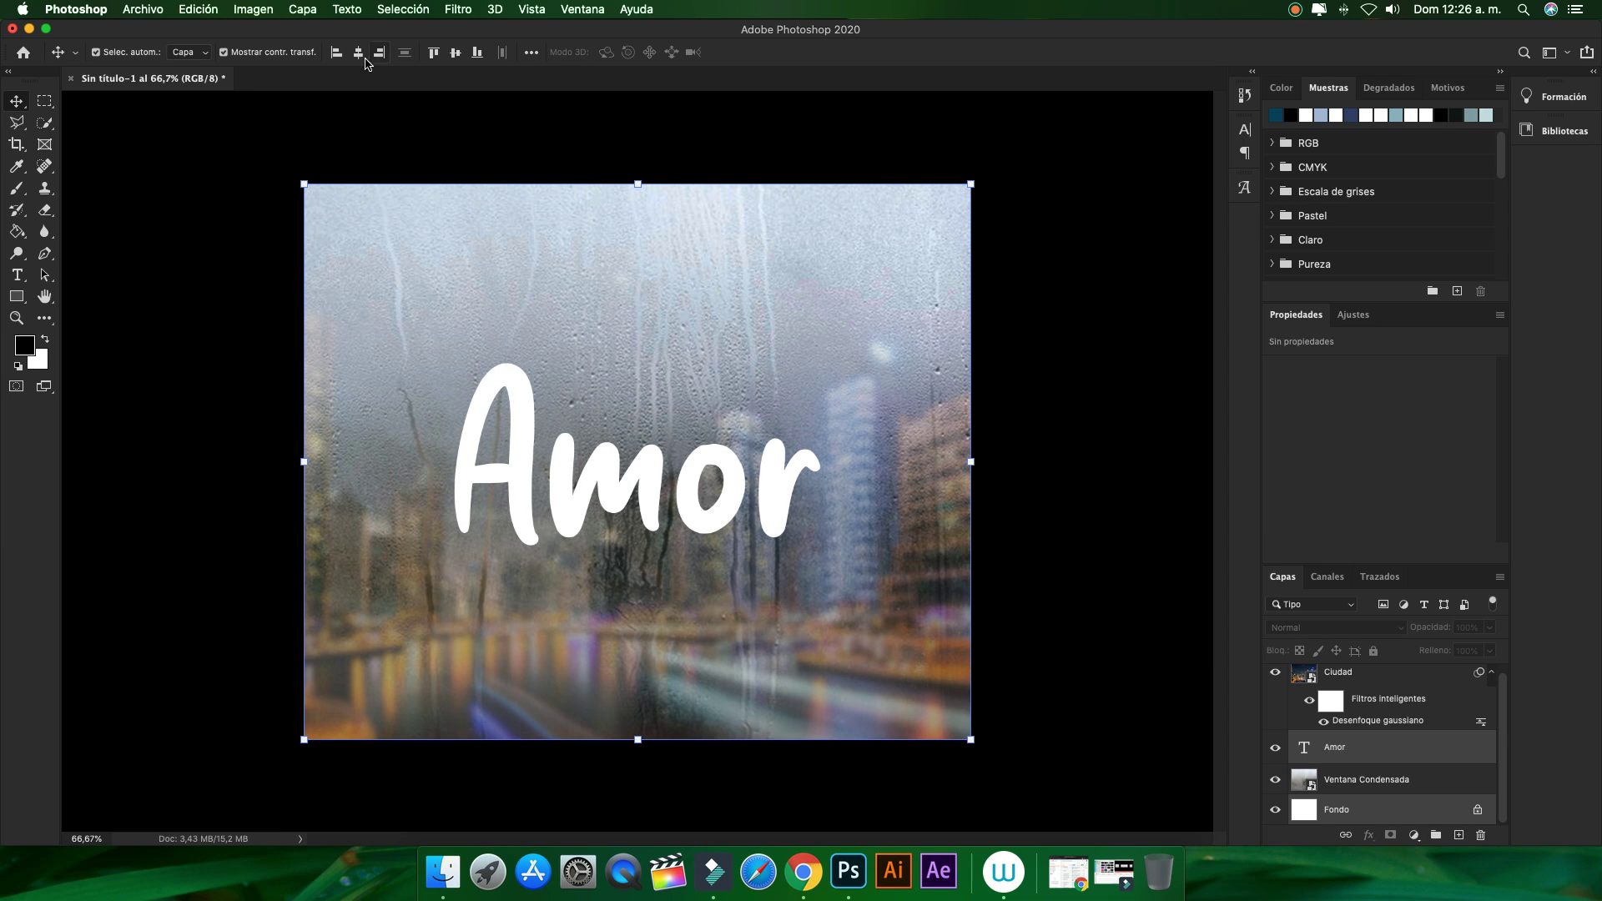
{"action": "left_click", "coordinate": [358, 53]}
{"action": "left_click", "coordinate": [455, 53]}
{"action": "left_click", "coordinate": [550, 103]}
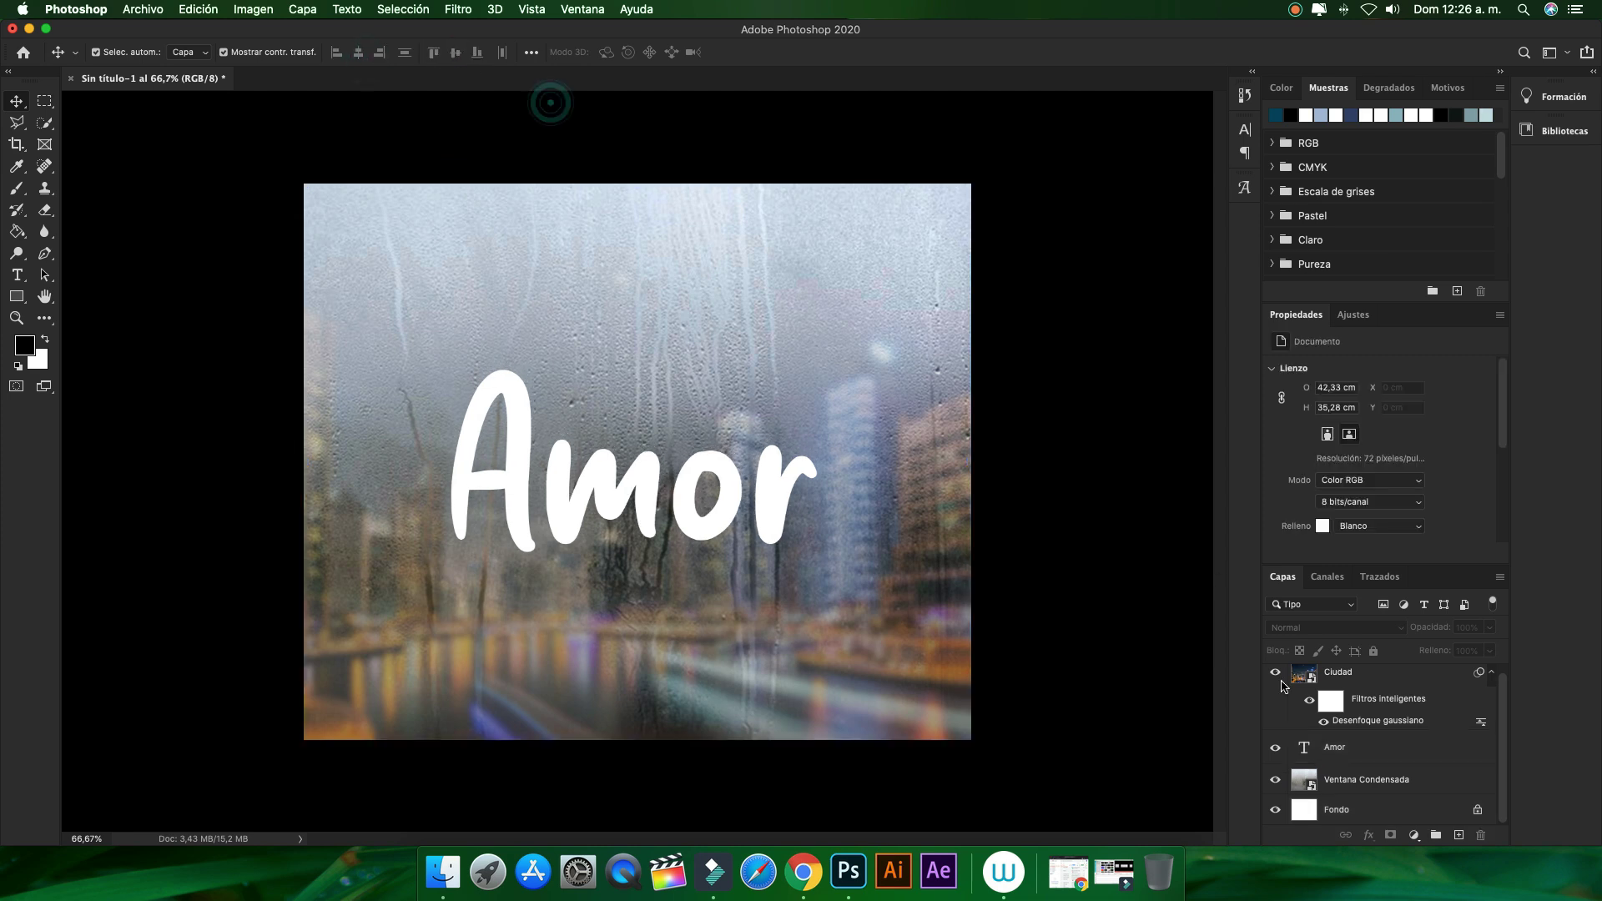
Change the Amor text colour from white to black (000000)
{"action": "double_click", "coordinate": [1304, 748]}
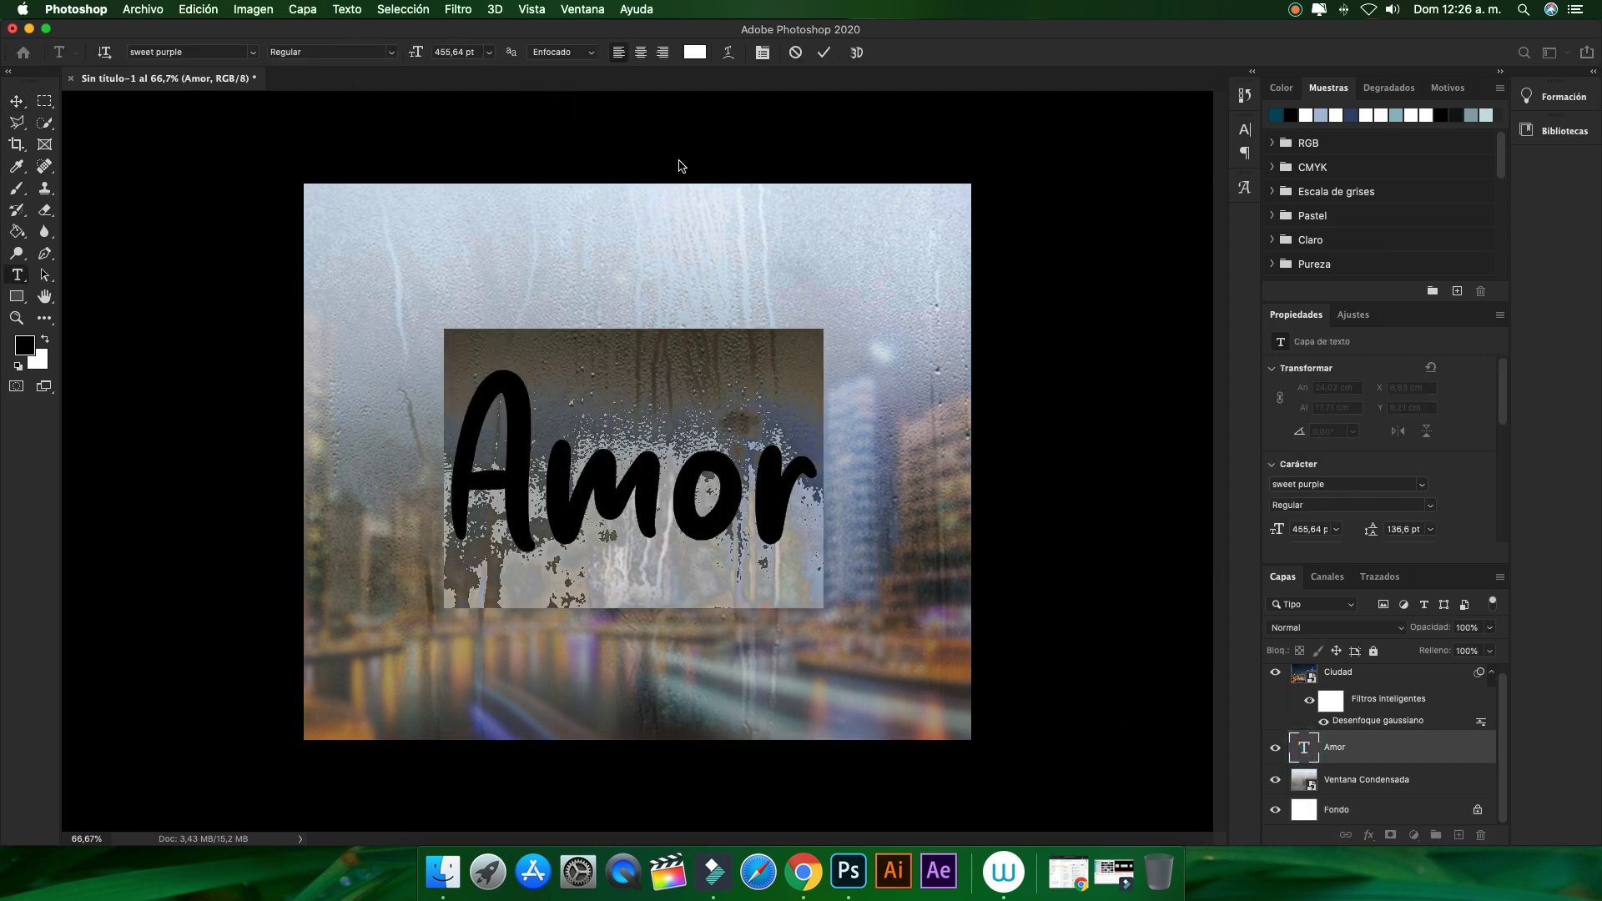
{"action": "left_click", "coordinate": [699, 53]}
{"action": "left_click_drag", "start_coordinate": [1085, 584], "coordinate": [987, 676]}
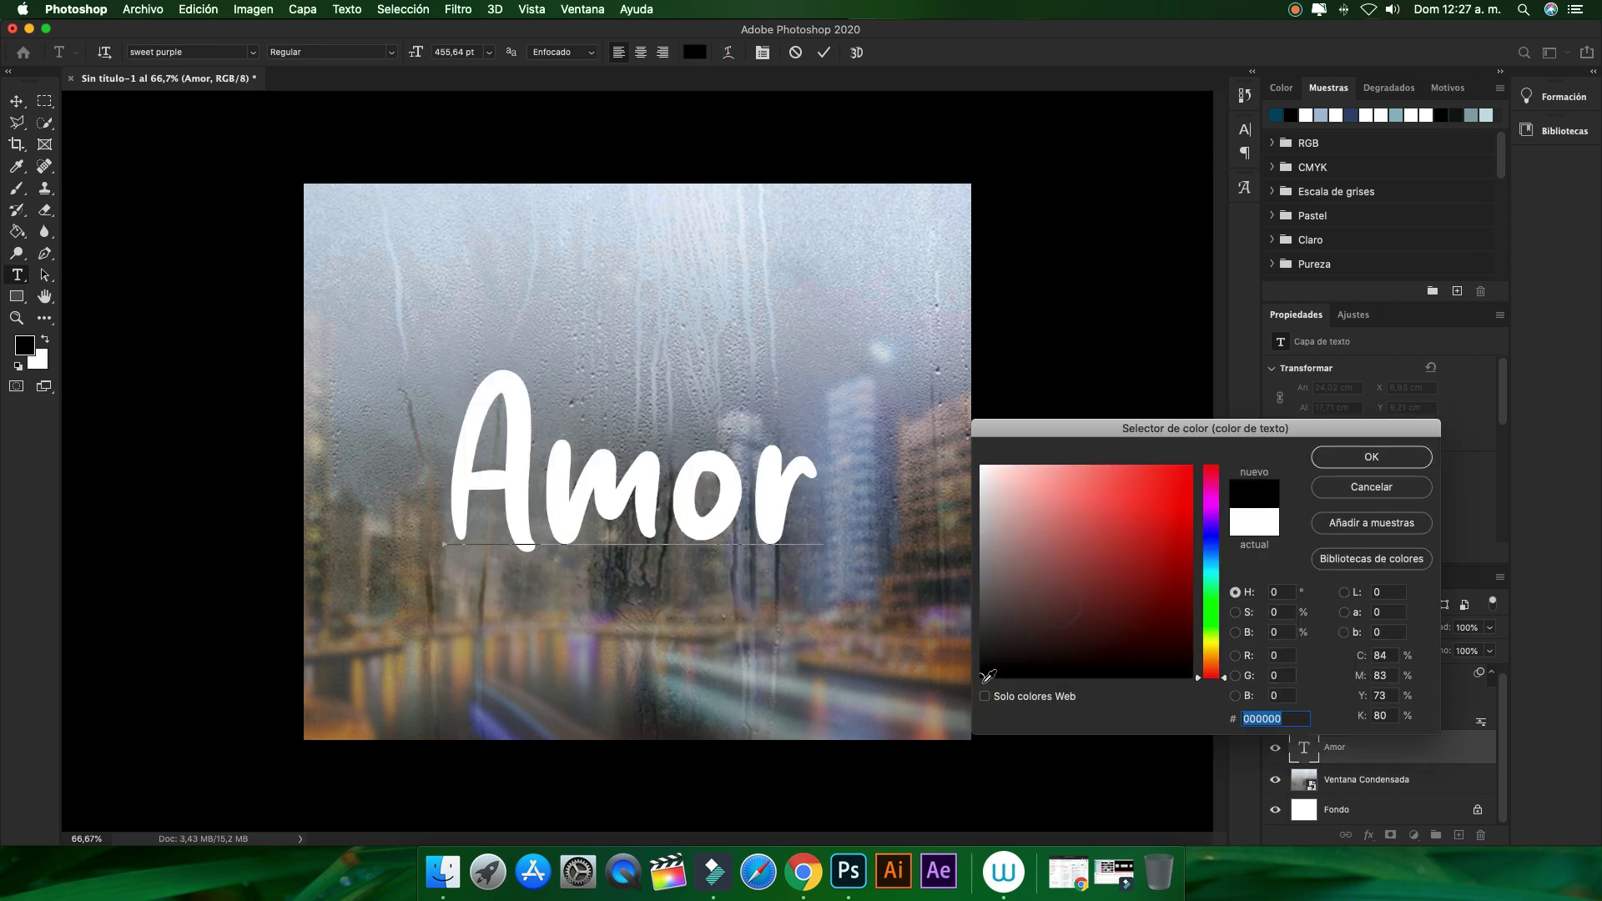
{"action": "left_click", "coordinate": [1371, 456]}
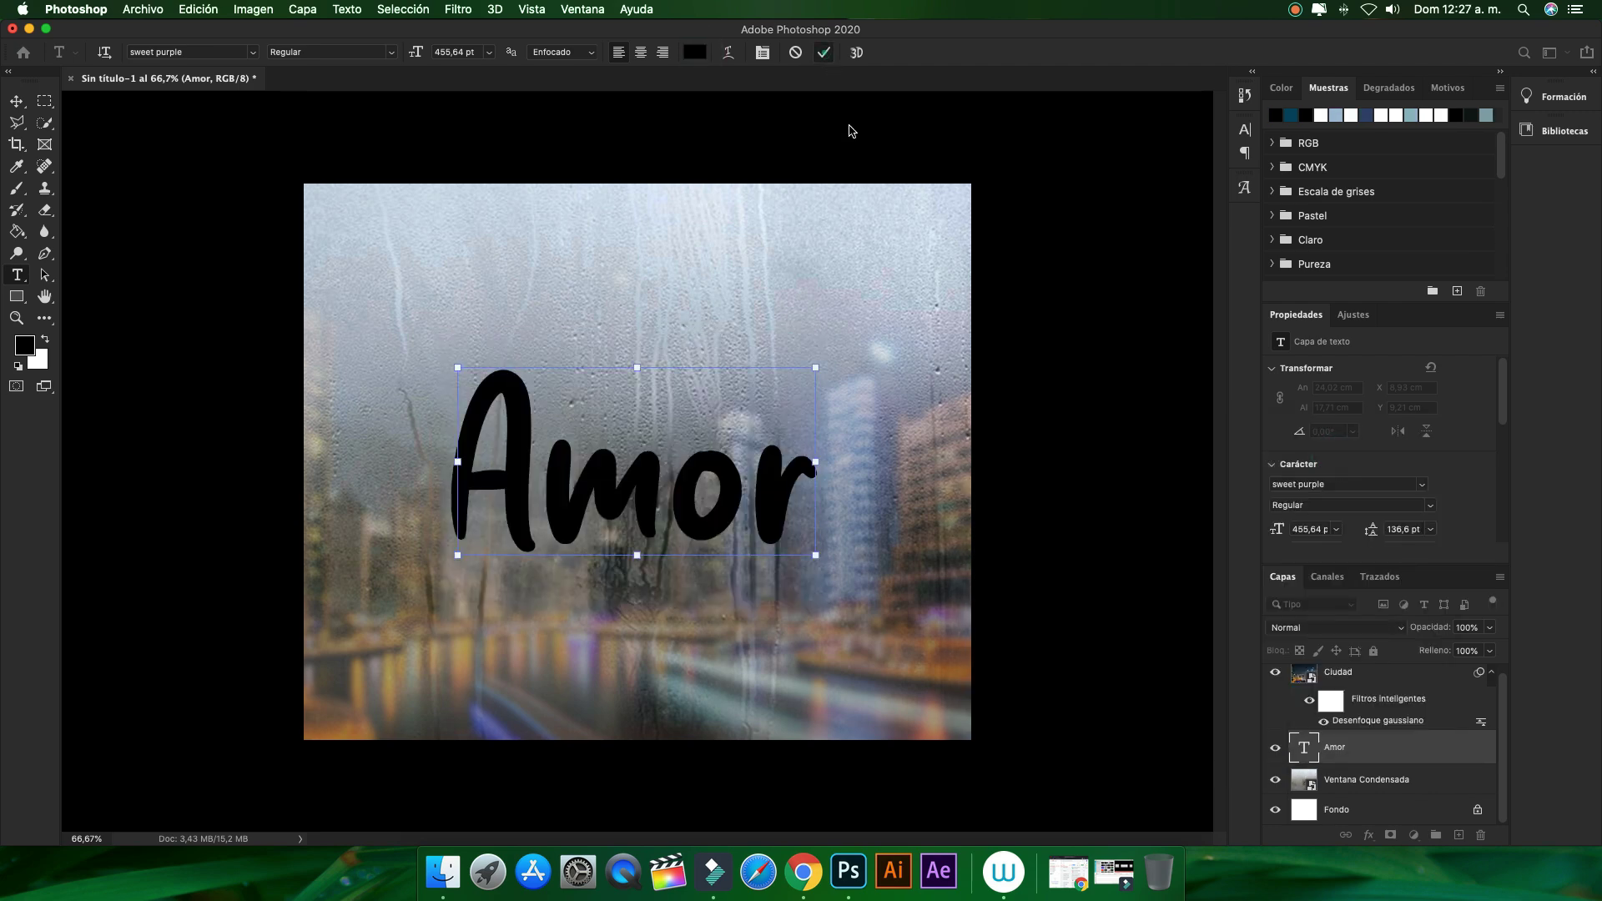
{"action": "left_click", "coordinate": [843, 171]}
{"action": "key", "text": "v"}
{"action": "left_click", "coordinate": [872, 555]}
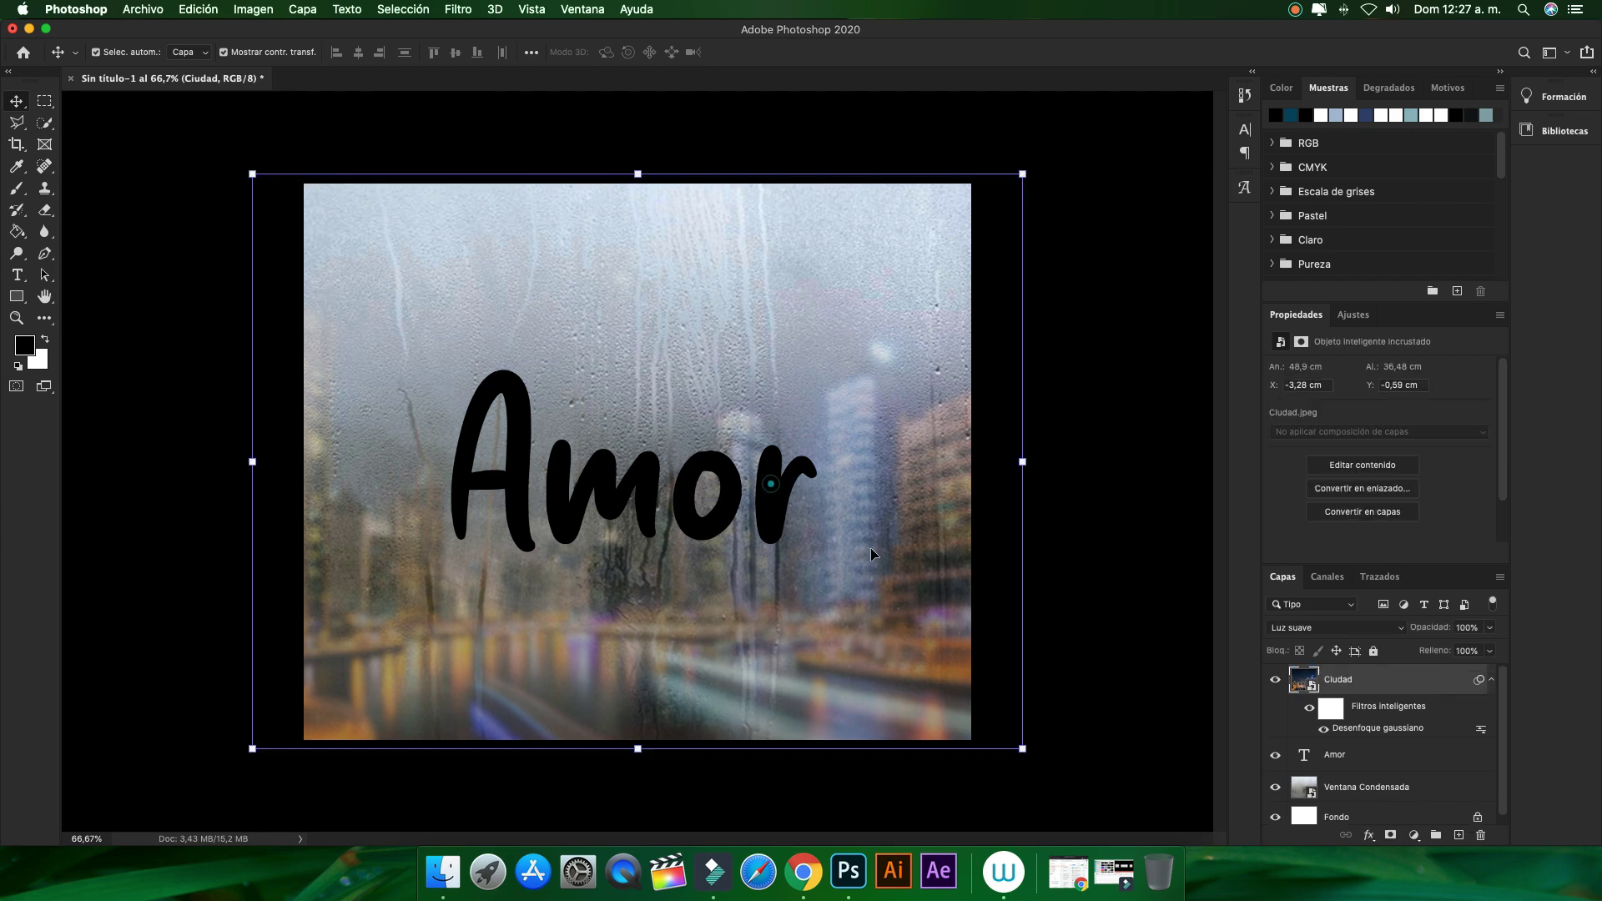
{"action": "left_click", "coordinate": [1332, 755]}
Rasterize the Amor type layer and convert it into an embedded smart object
{"action": "right_click", "coordinate": [1331, 755]}
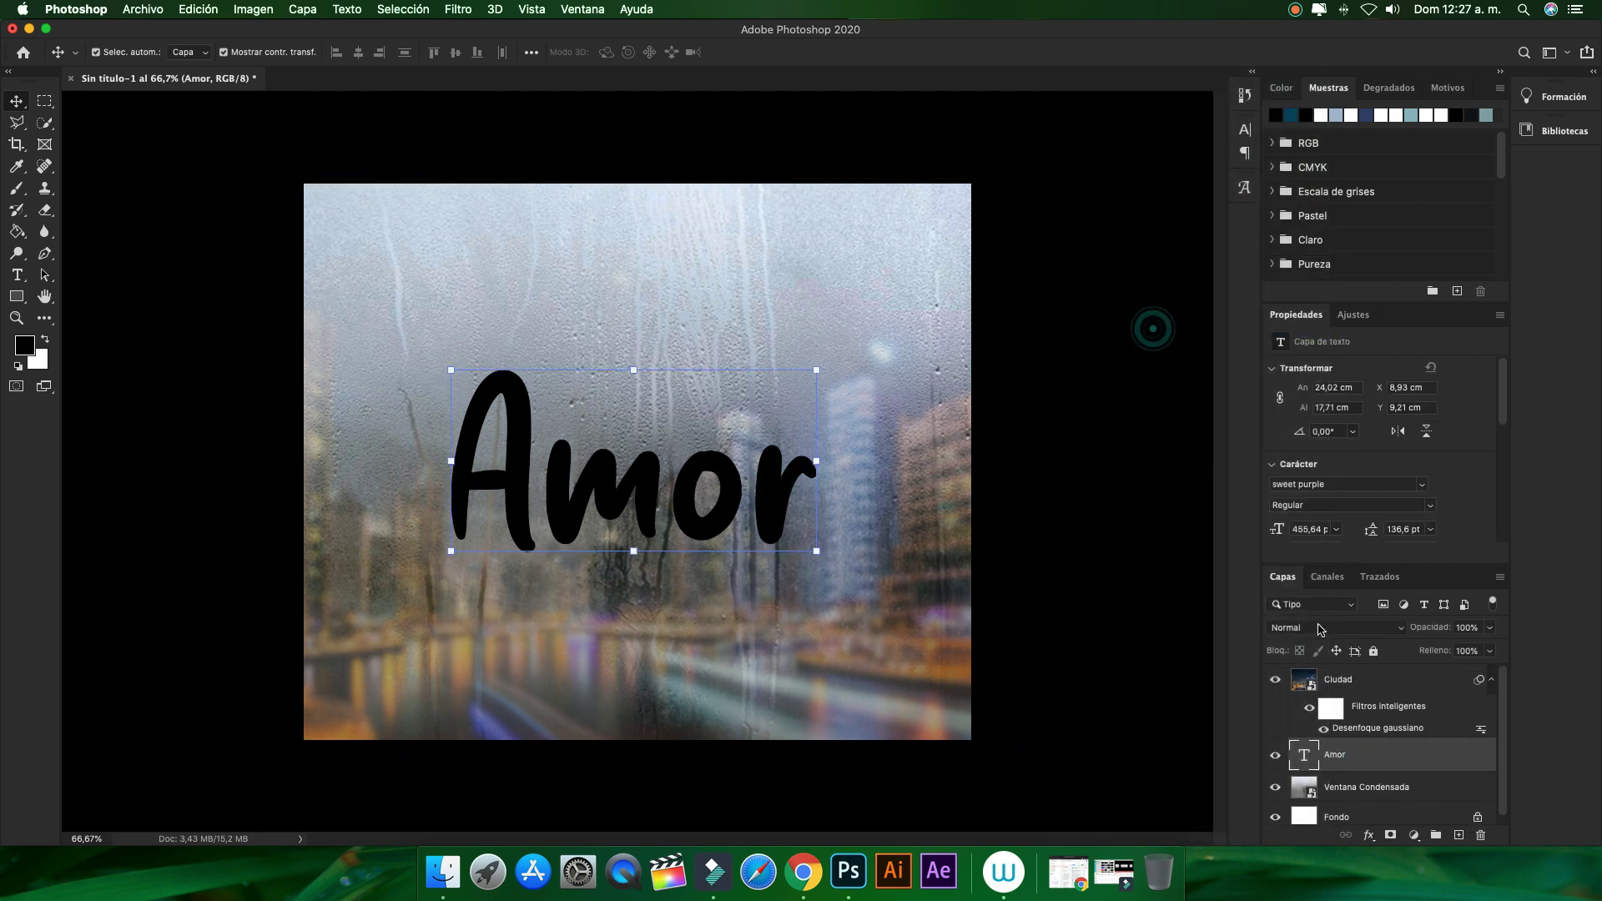
{"action": "left_click", "coordinate": [1155, 332]}
{"action": "right_click", "coordinate": [1344, 756]}
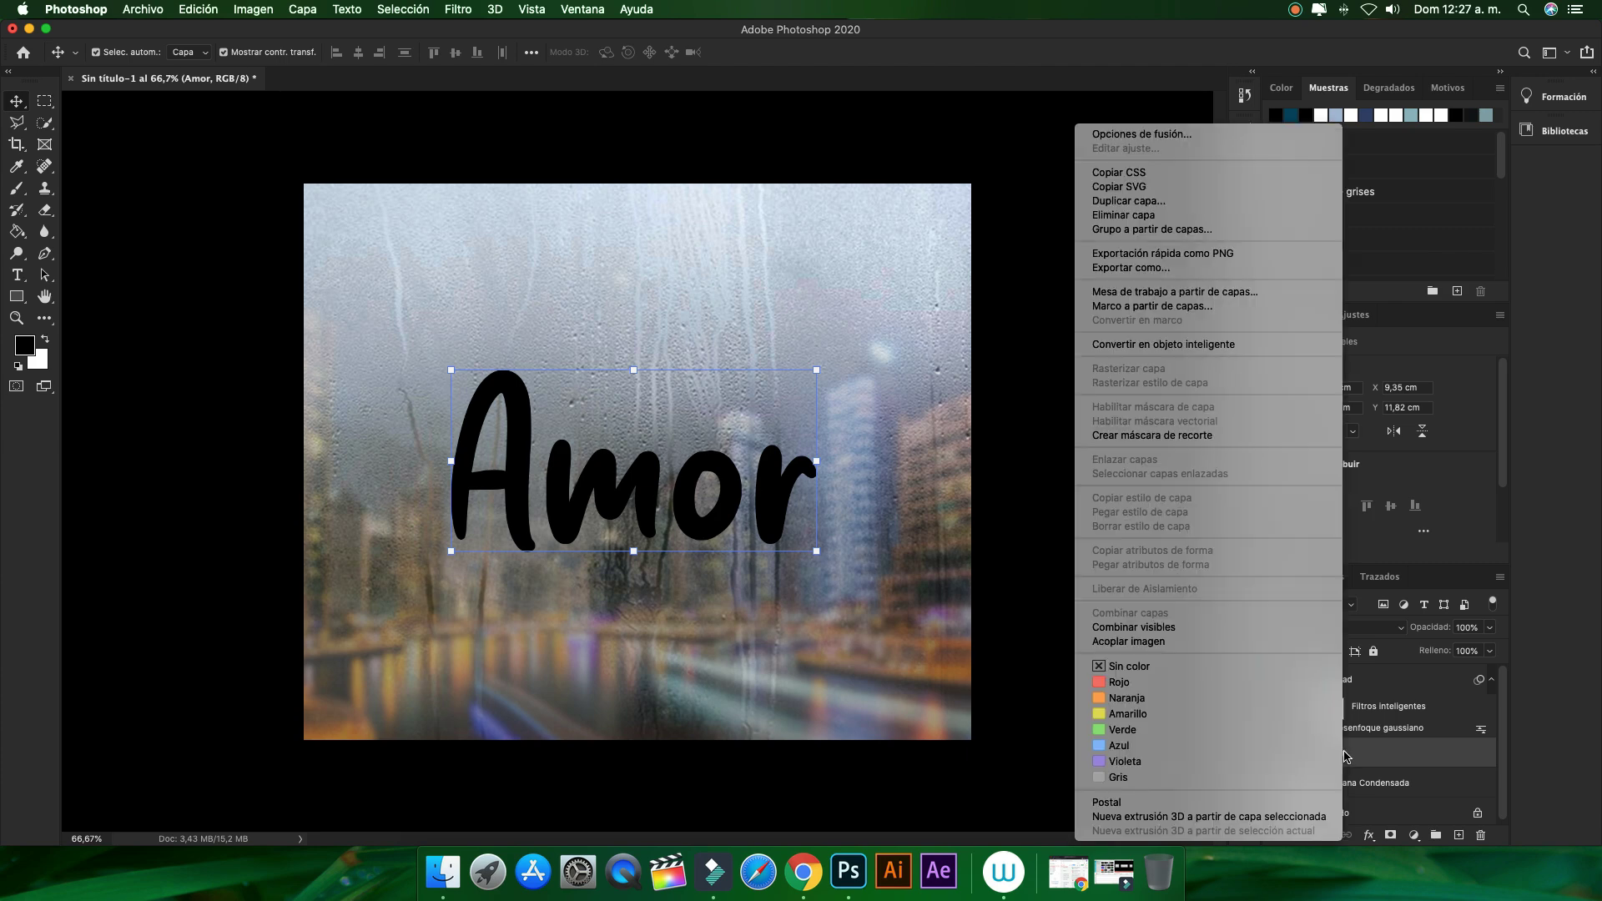
{"action": "left_click", "coordinate": [1158, 344]}
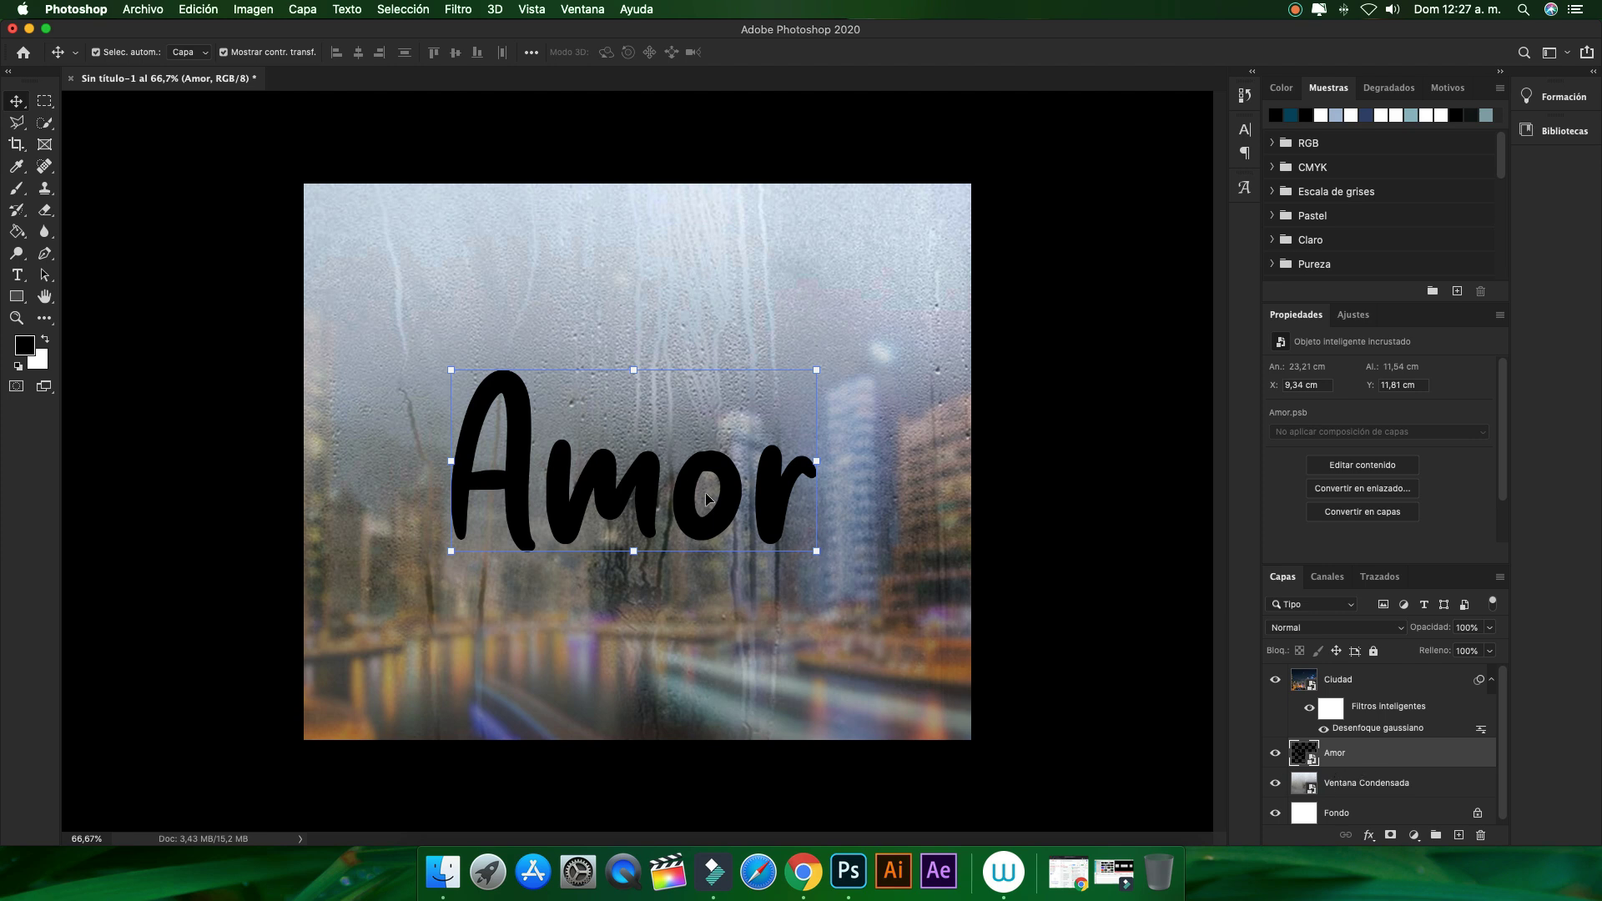
{"action": "left_click", "coordinate": [461, 9]}
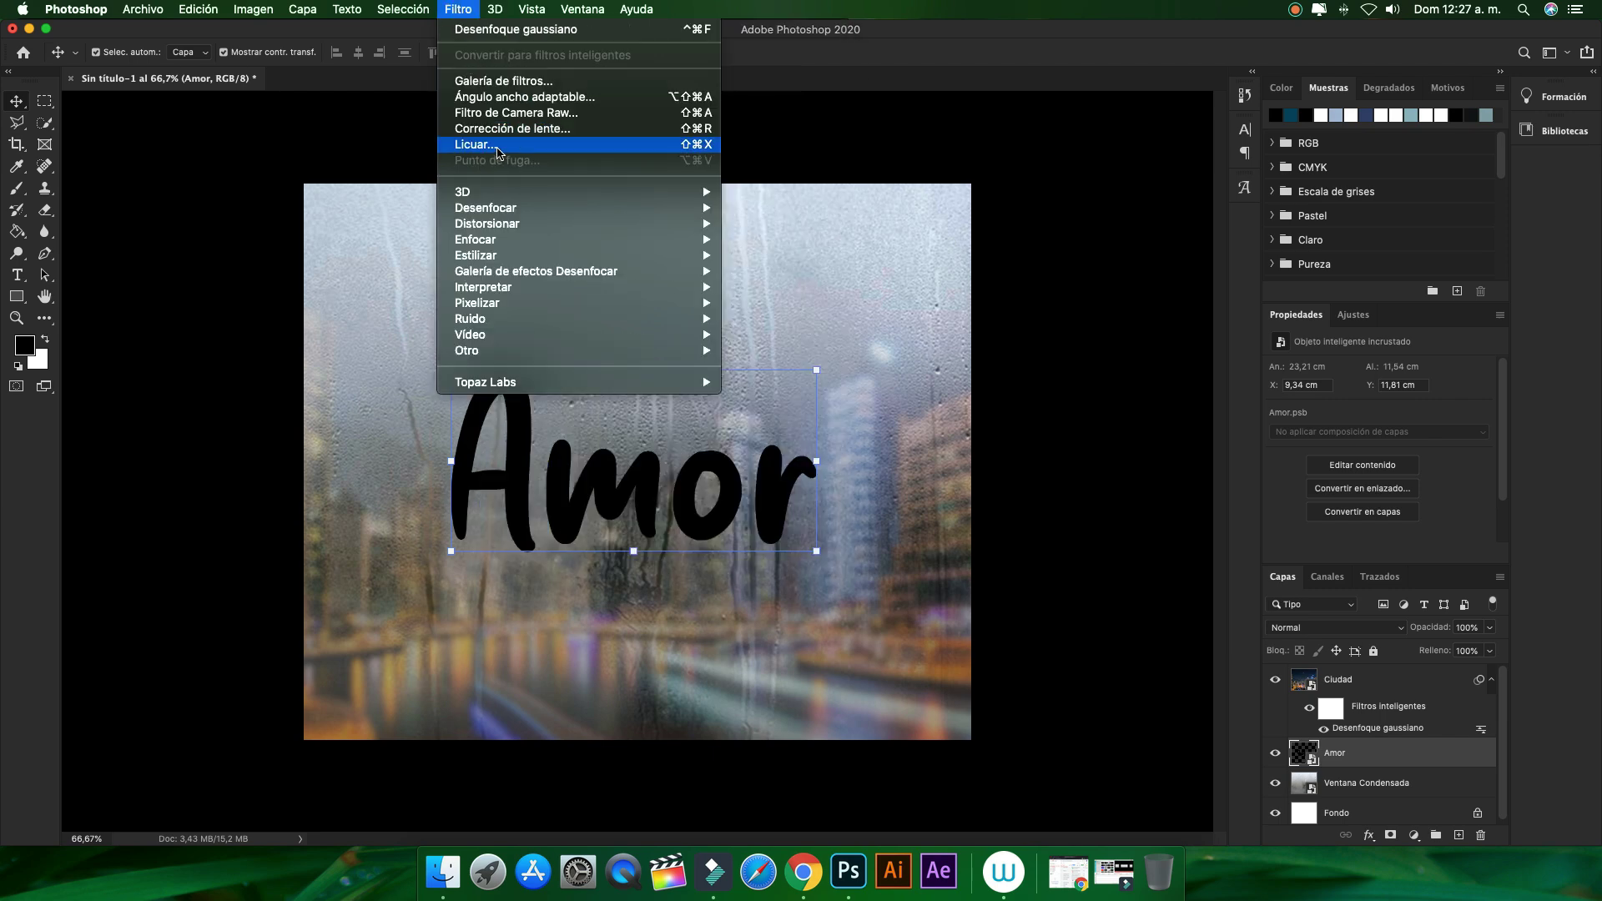
In Liquify, set the Forward Warp brush size to 12 and zoom the preview to 300%
{"action": "left_click", "coordinate": [498, 145]}
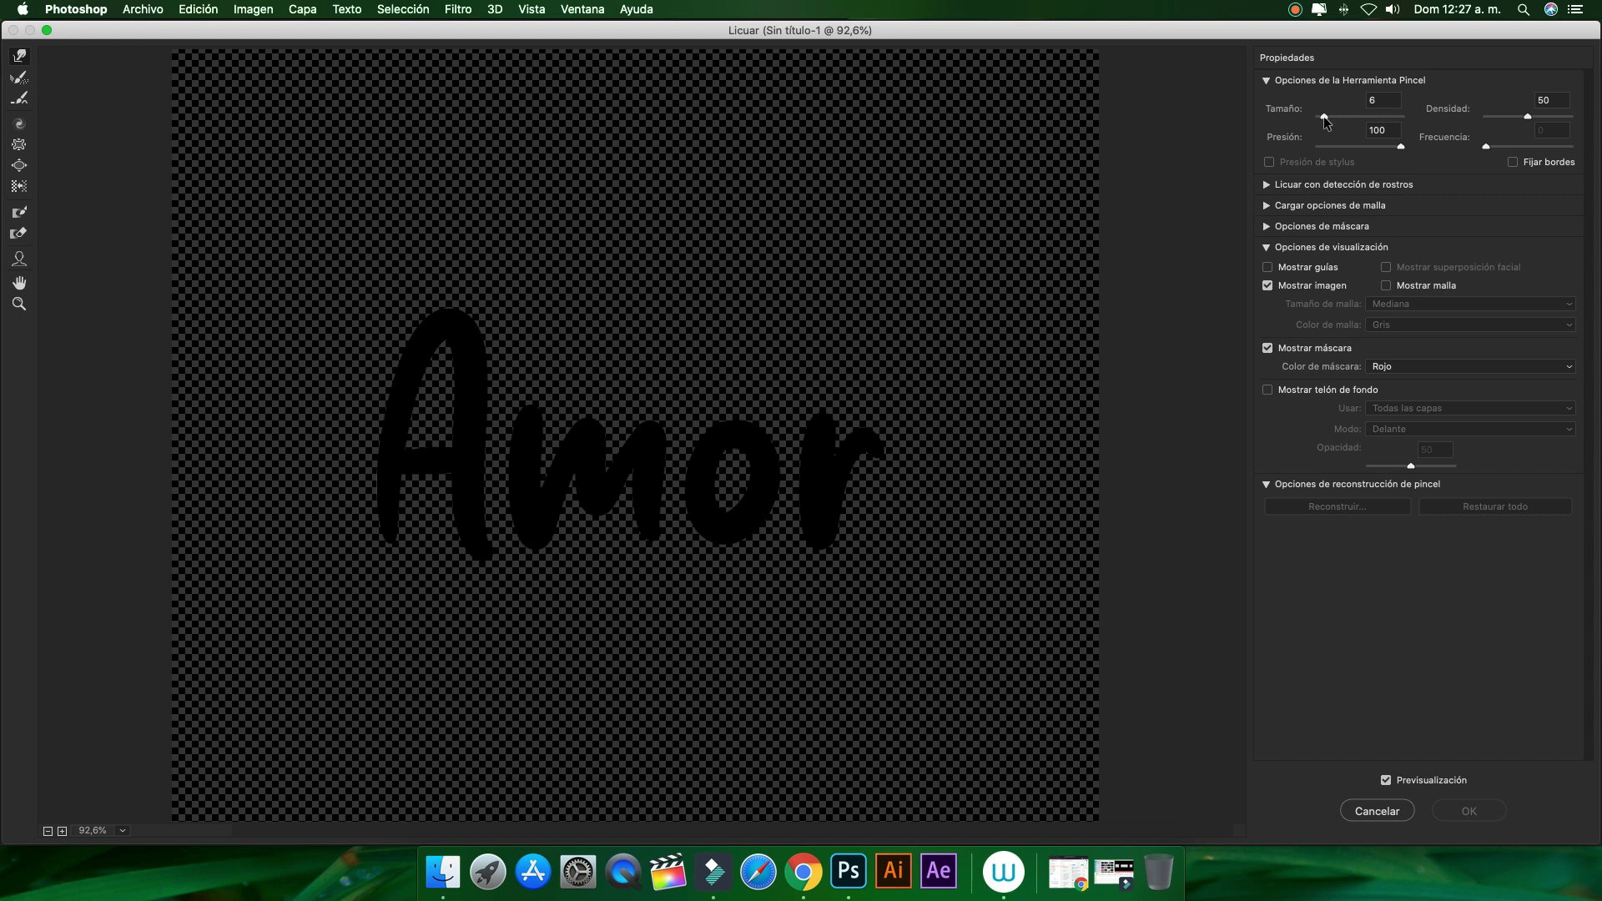
{"action": "left_click_drag", "start_coordinate": [1324, 116], "coordinate": [1326, 116]}
{"action": "key", "text": "super+plus"}
{"action": "key", "text": "super+plus"}
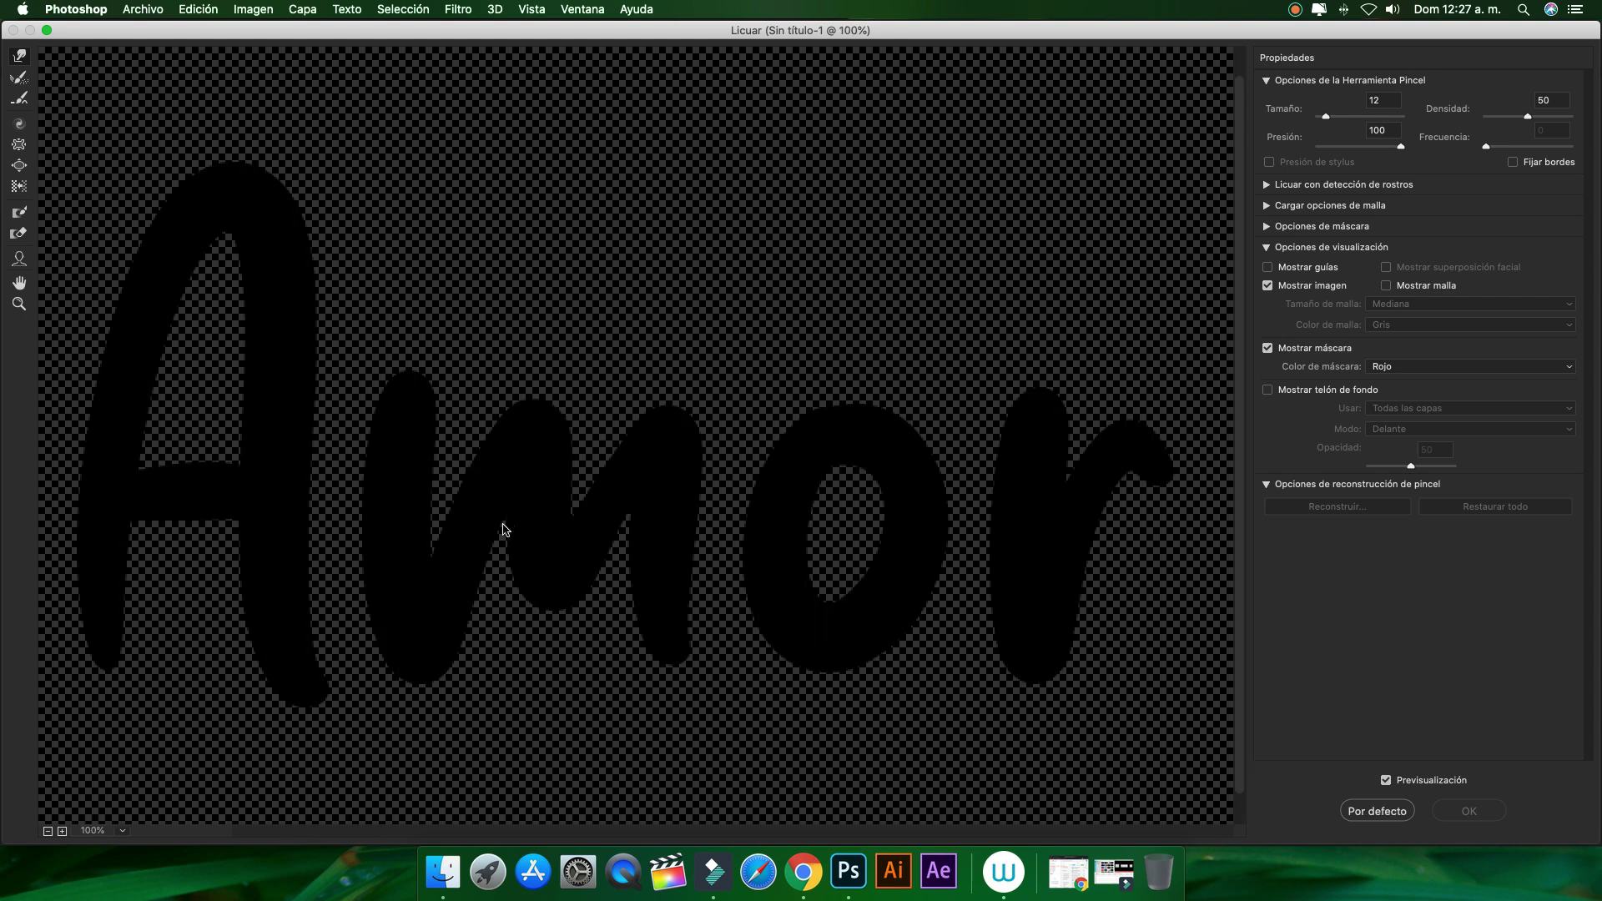
{"action": "key", "text": "super+plus"}
{"action": "left_click_drag", "start_coordinate": [464, 555], "coordinate": [690, 361]}
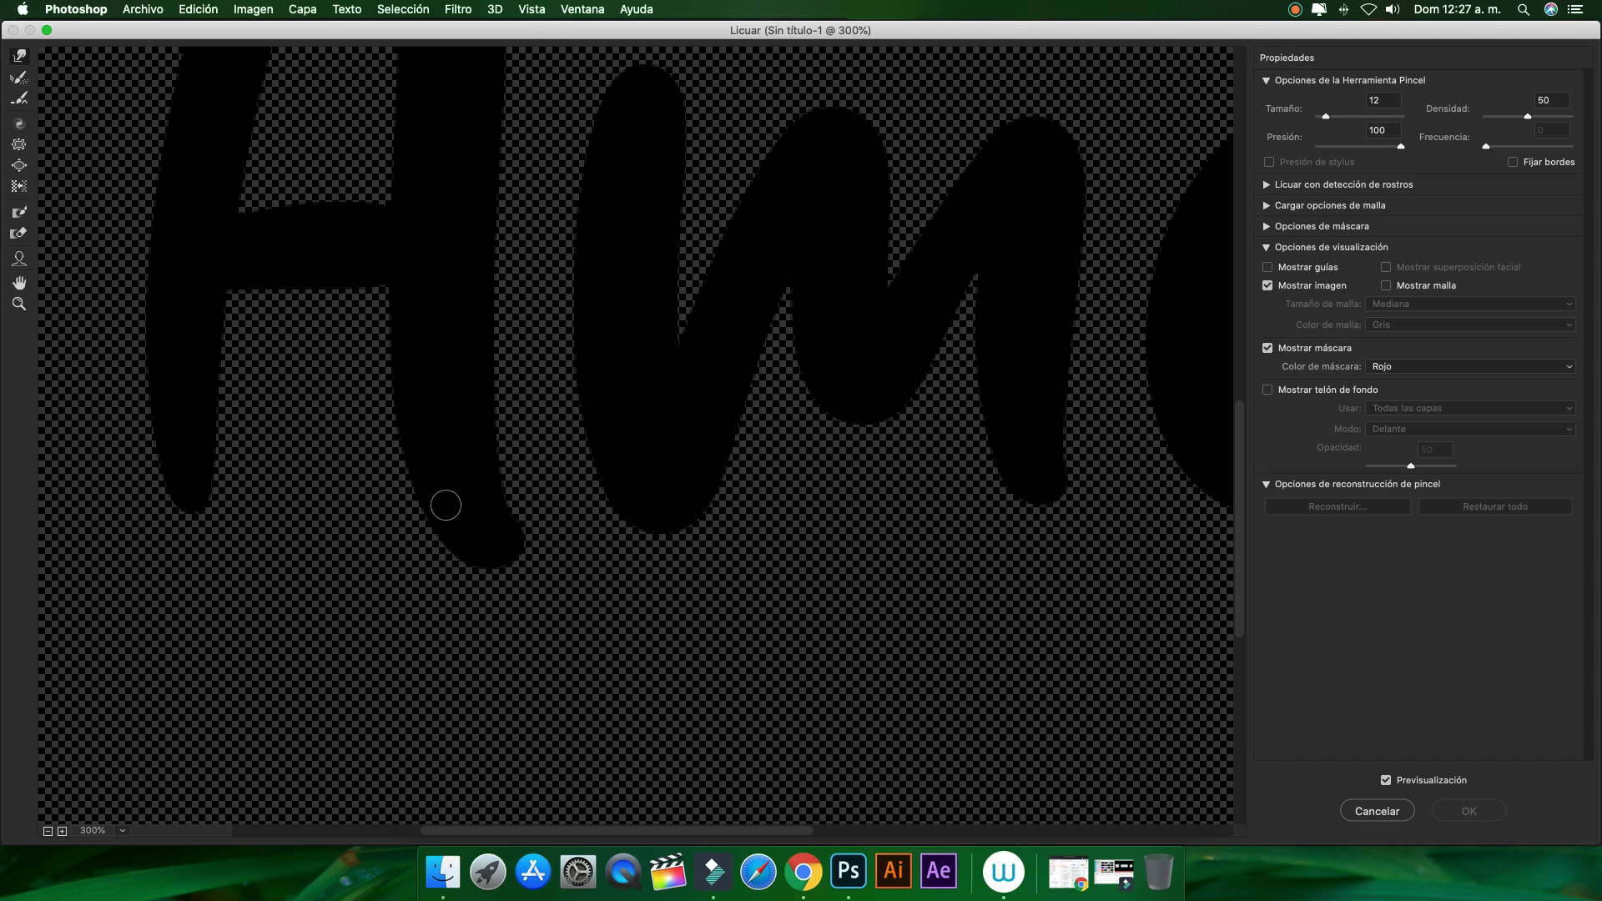
Pull thin, tapered drips down from the right and left legs of the A
{"action": "left_click_drag", "start_coordinate": [468, 524], "coordinate": [467, 623]}
{"action": "left_click_drag", "start_coordinate": [467, 544], "coordinate": [459, 668]}
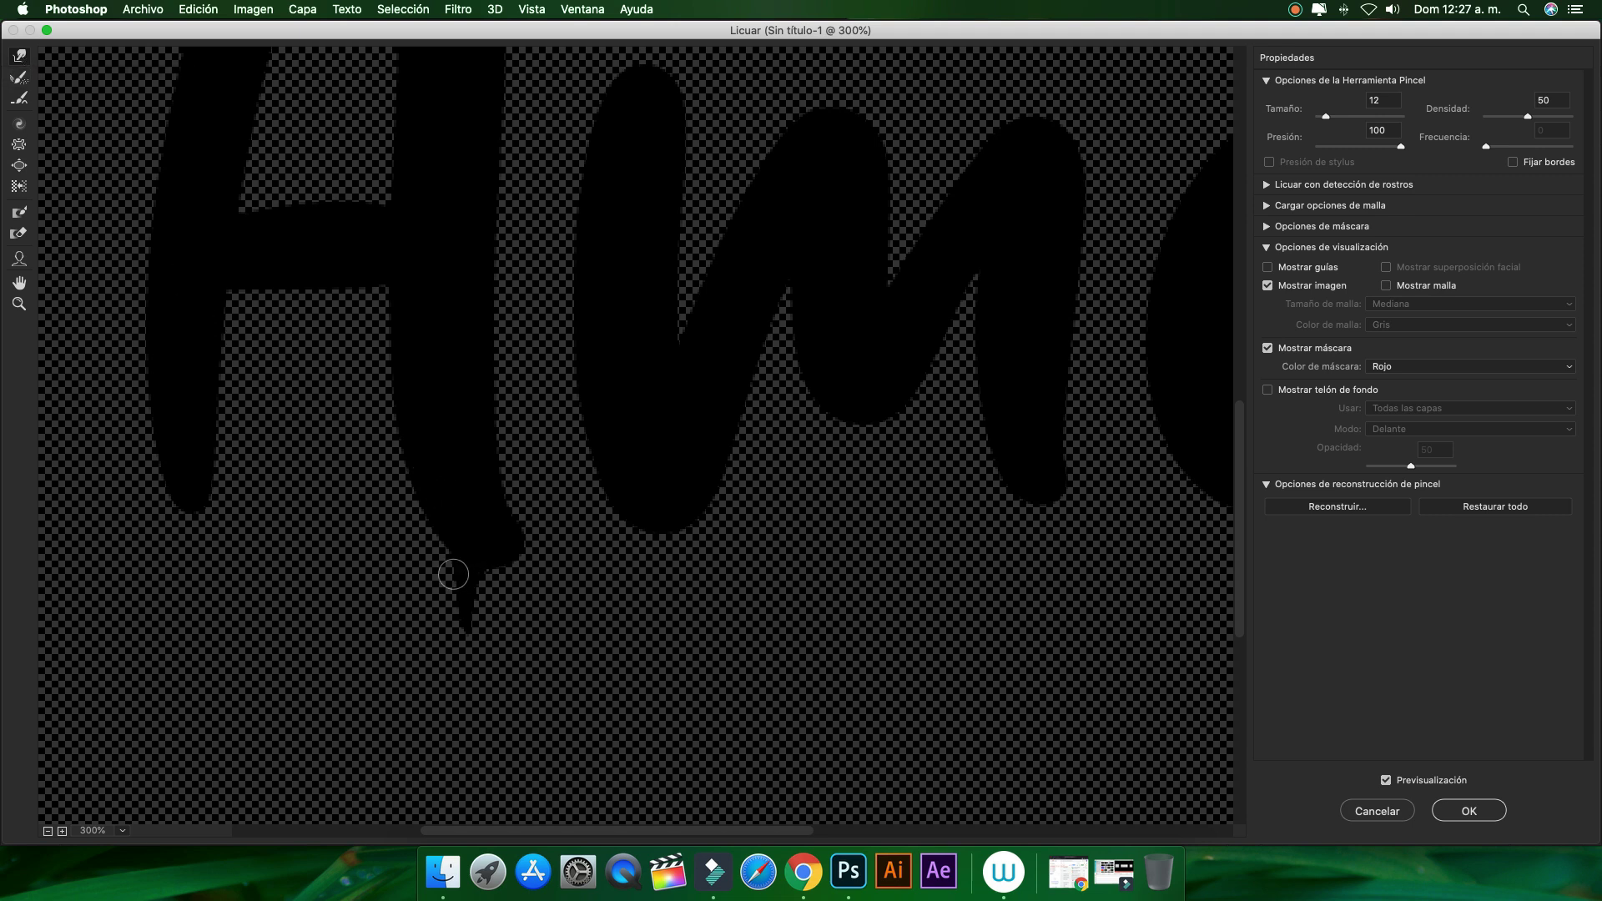
{"action": "mouse_move", "coordinate": [453, 574]}
{"action": "left_mouse_down"}
{"action": "mouse_move", "coordinate": [491, 631]}
{"action": "mouse_move", "coordinate": [469, 640]}
{"action": "left_mouse_up"}
{"action": "left_click_drag", "start_coordinate": [189, 509], "coordinate": [193, 597]}
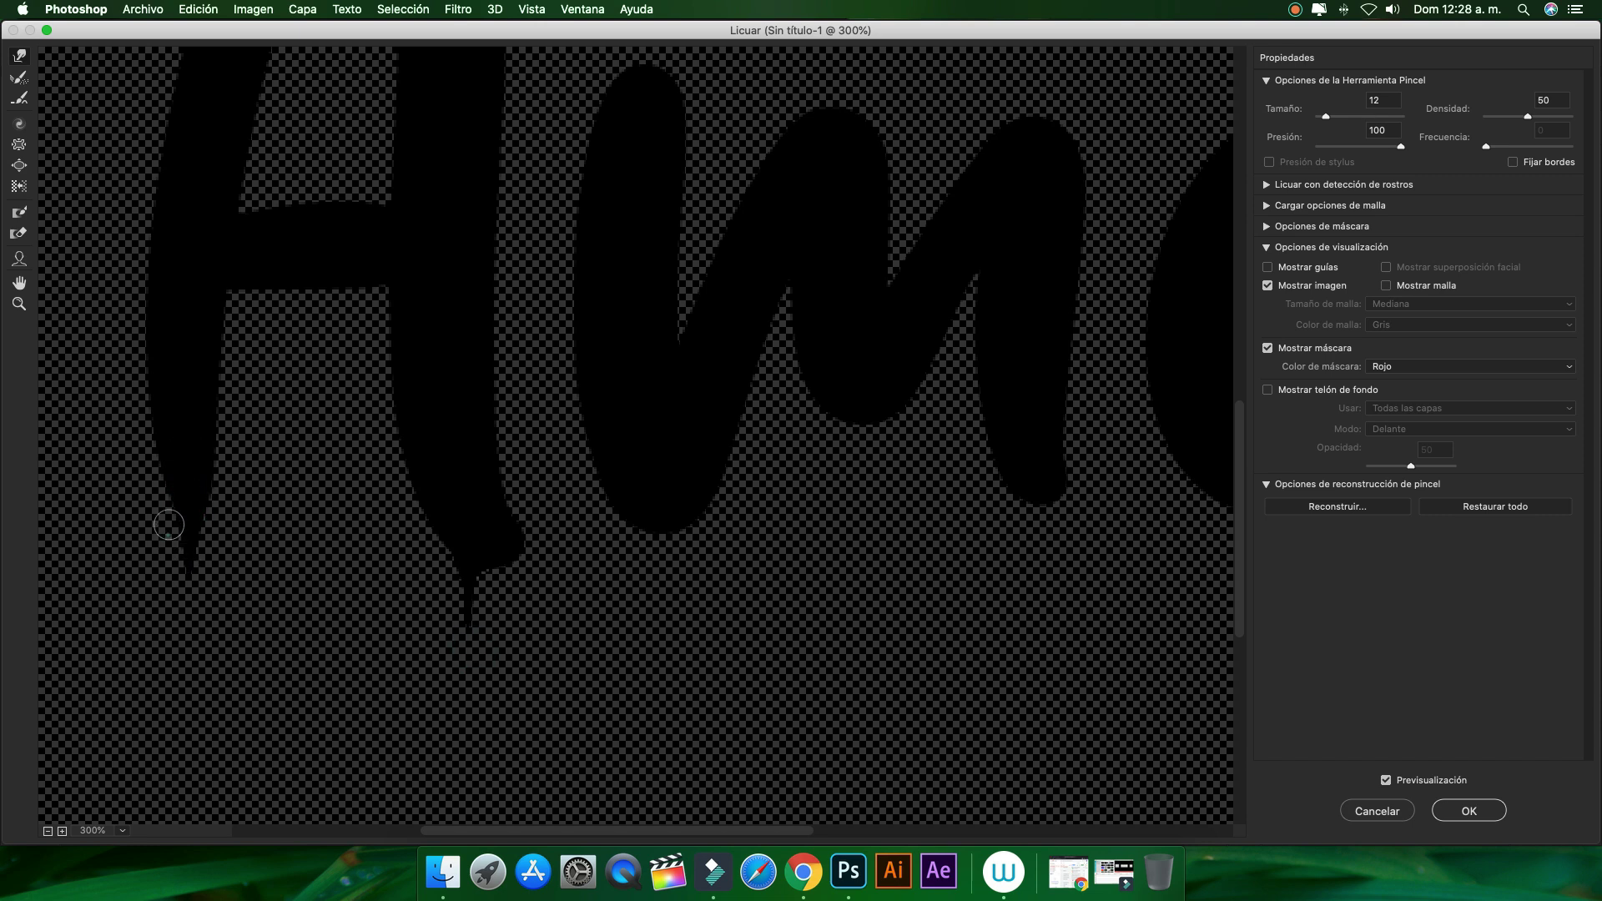
{"action": "left_click_drag", "start_coordinate": [168, 525], "coordinate": [176, 618]}
{"action": "scroll", "coordinate": [192, 582], "scroll_direction": "up", "scroll_amount": 3}
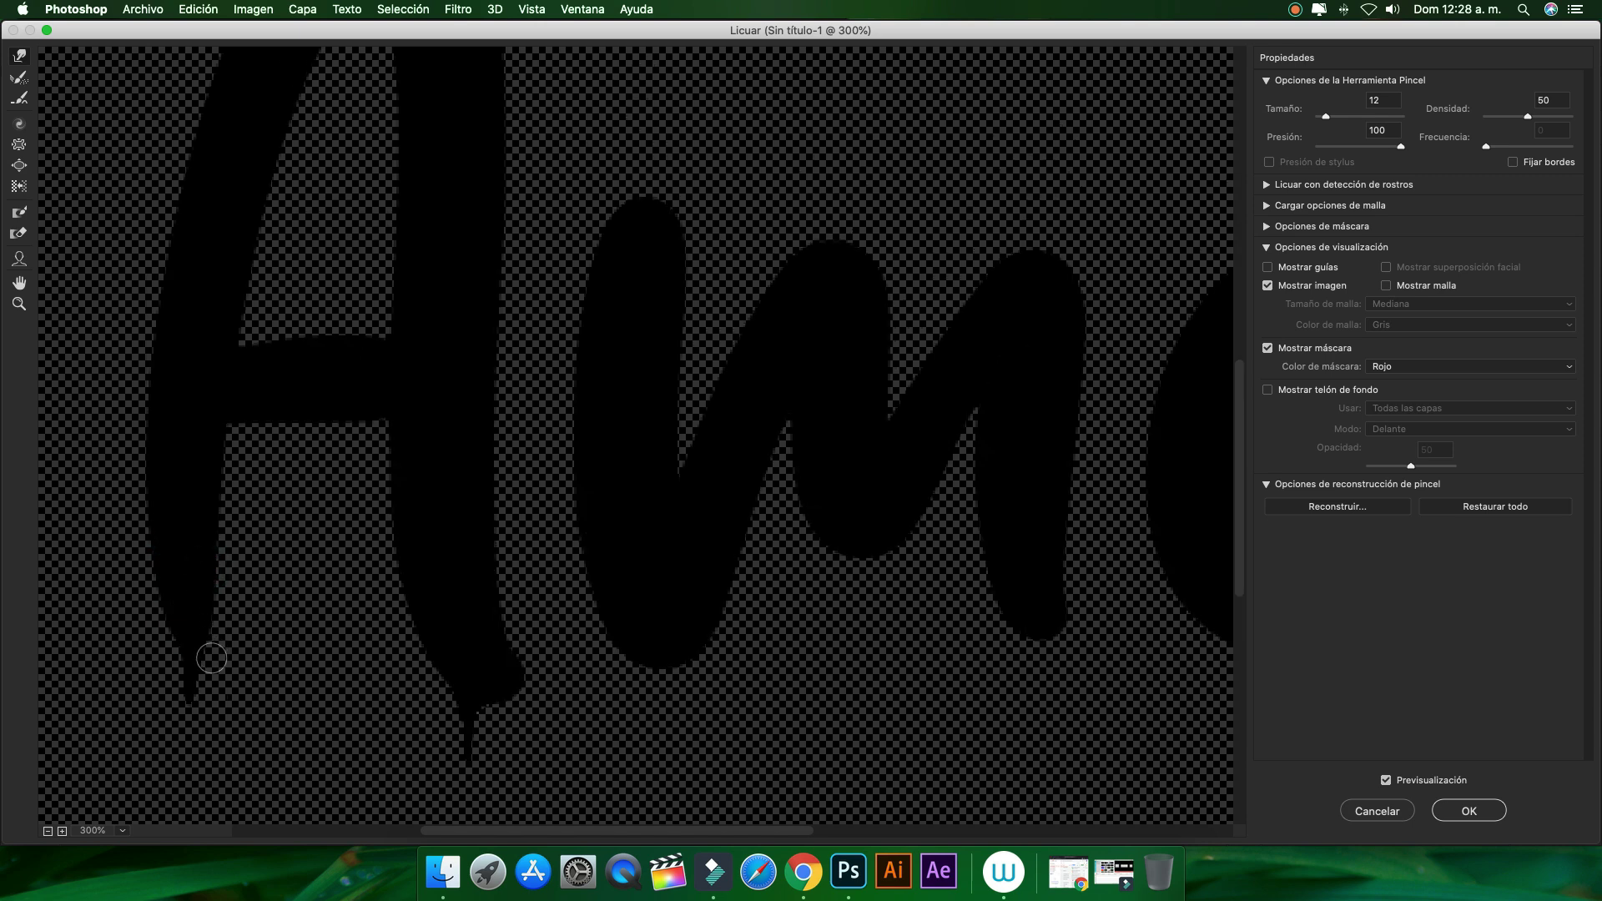
Pull and refine a drip below the m's first stroke, plus a small extra drip
{"action": "scroll", "coordinate": [234, 659], "scroll_direction": "down", "scroll_amount": 5}
{"action": "scroll", "coordinate": [241, 671], "scroll_direction": "down", "scroll_amount": 5}
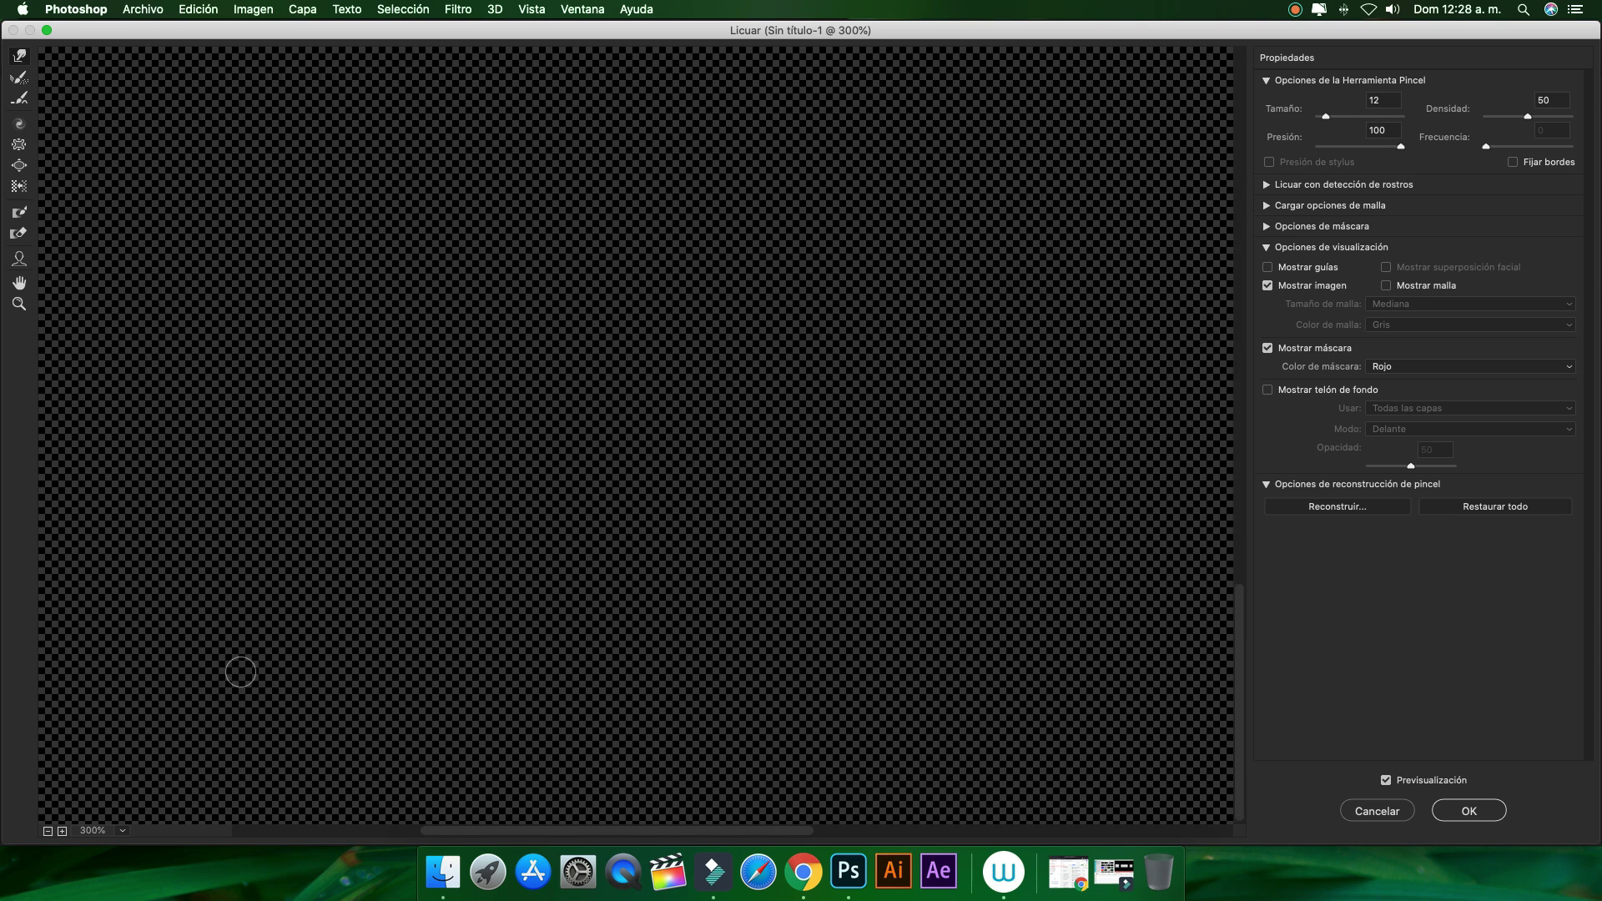
{"action": "scroll", "coordinate": [240, 672], "scroll_direction": "up", "scroll_amount": 9}
{"action": "scroll", "coordinate": [241, 599], "scroll_direction": "left", "scroll_amount": 2}
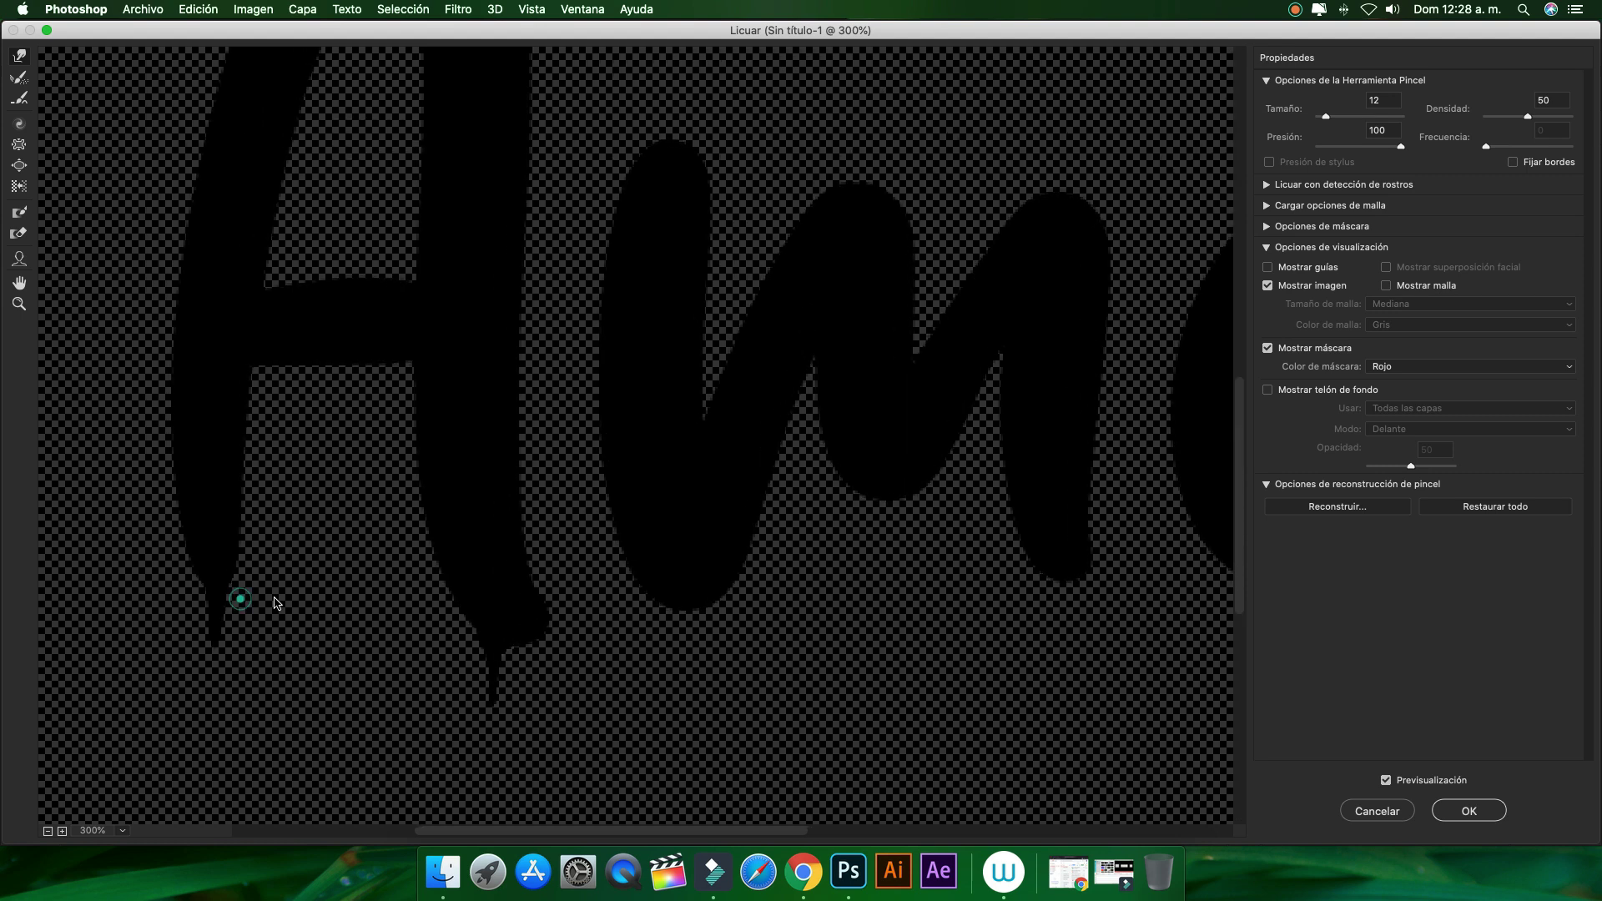
{"action": "scroll", "coordinate": [238, 600], "scroll_direction": "left", "scroll_amount": 1}
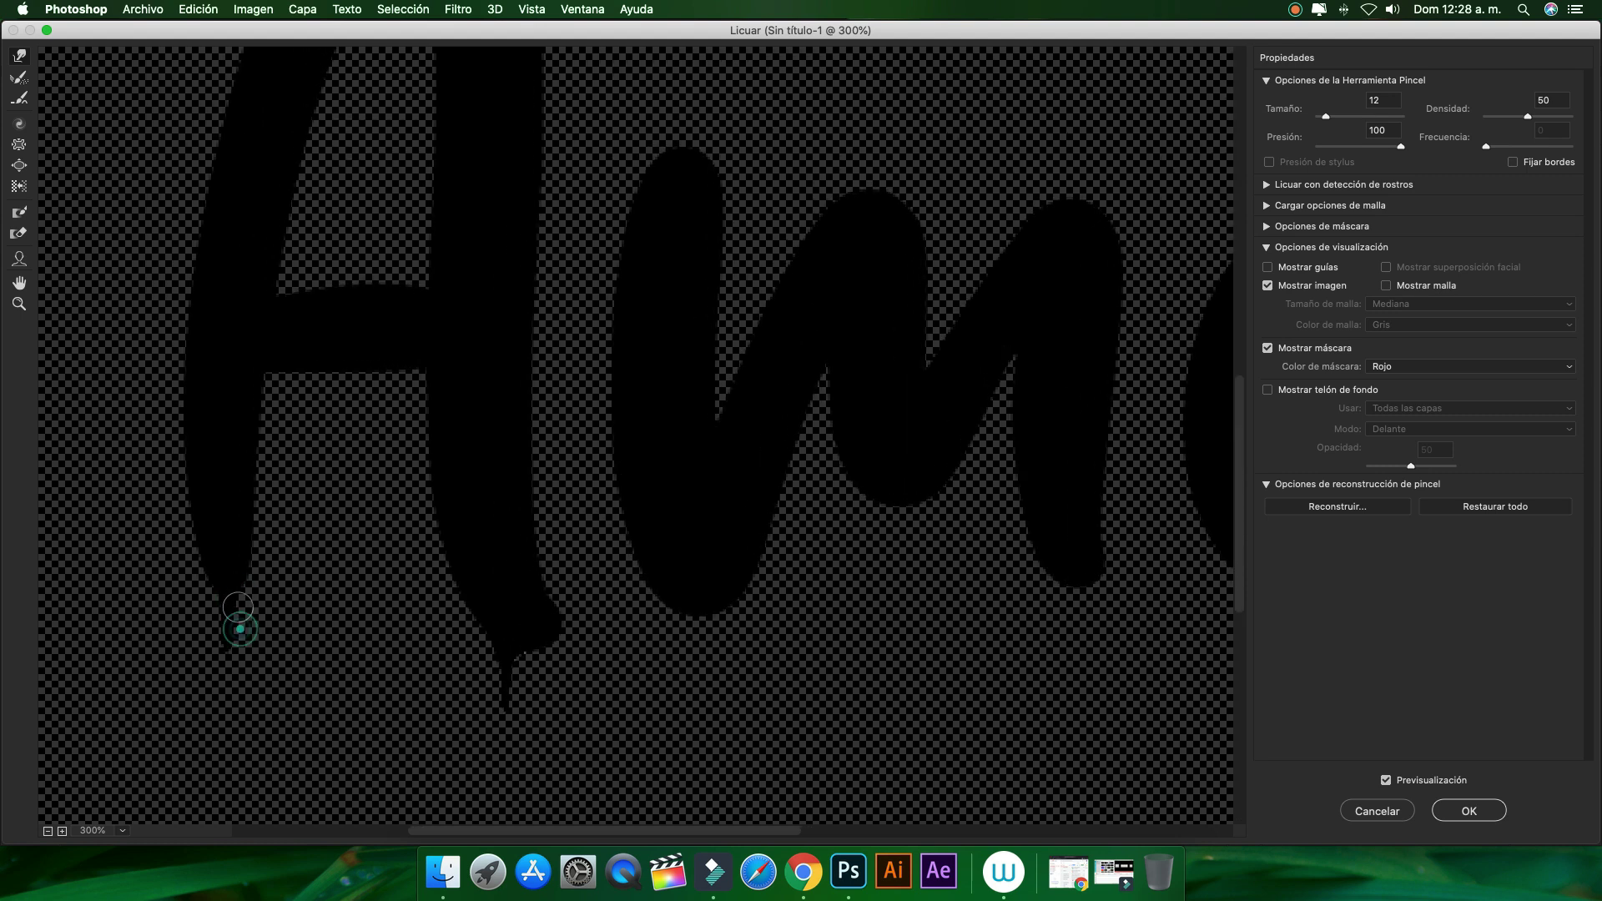
{"action": "scroll", "coordinate": [238, 622], "scroll_direction": "up", "scroll_amount": 5}
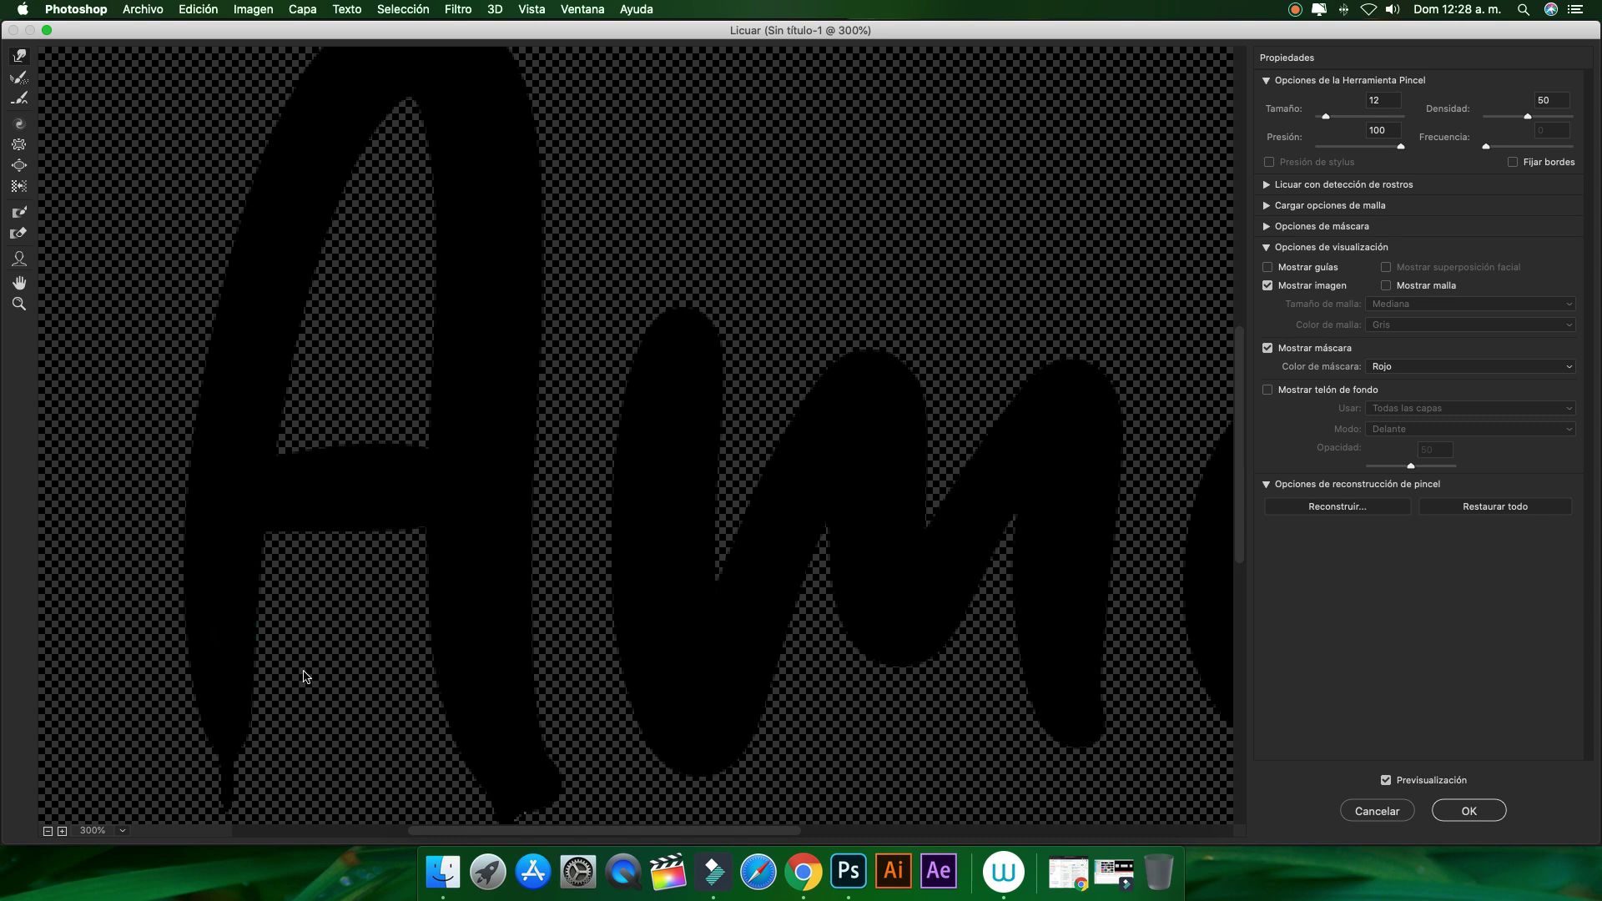
{"action": "scroll", "coordinate": [276, 676], "scroll_direction": "down", "scroll_amount": 3}
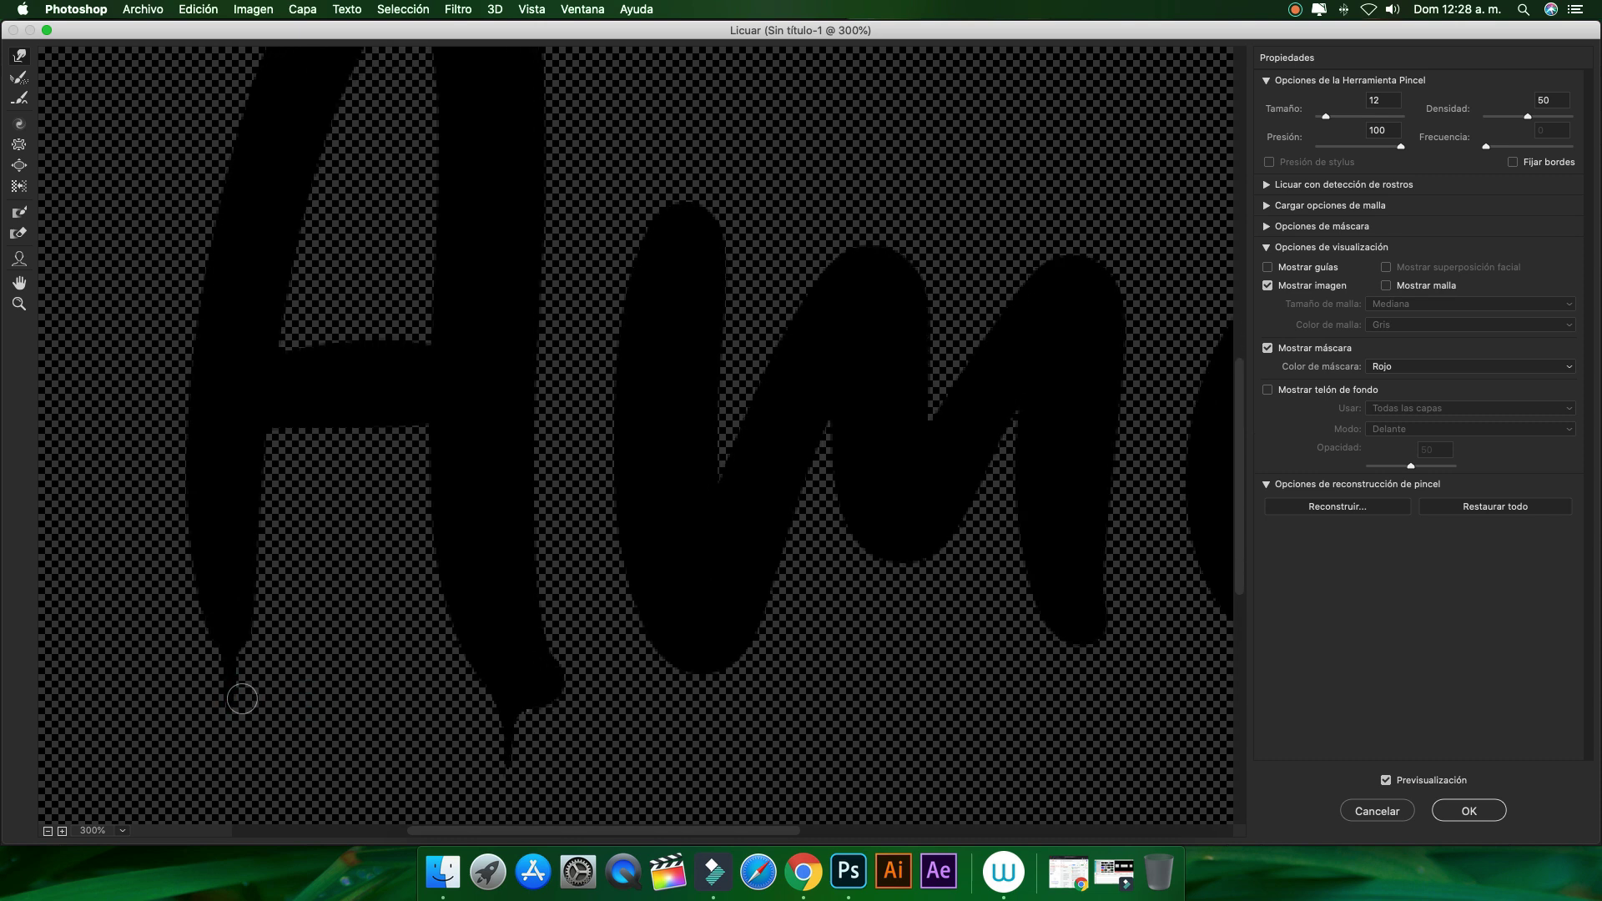
{"action": "scroll", "coordinate": [242, 676], "scroll_direction": "up", "scroll_amount": 4}
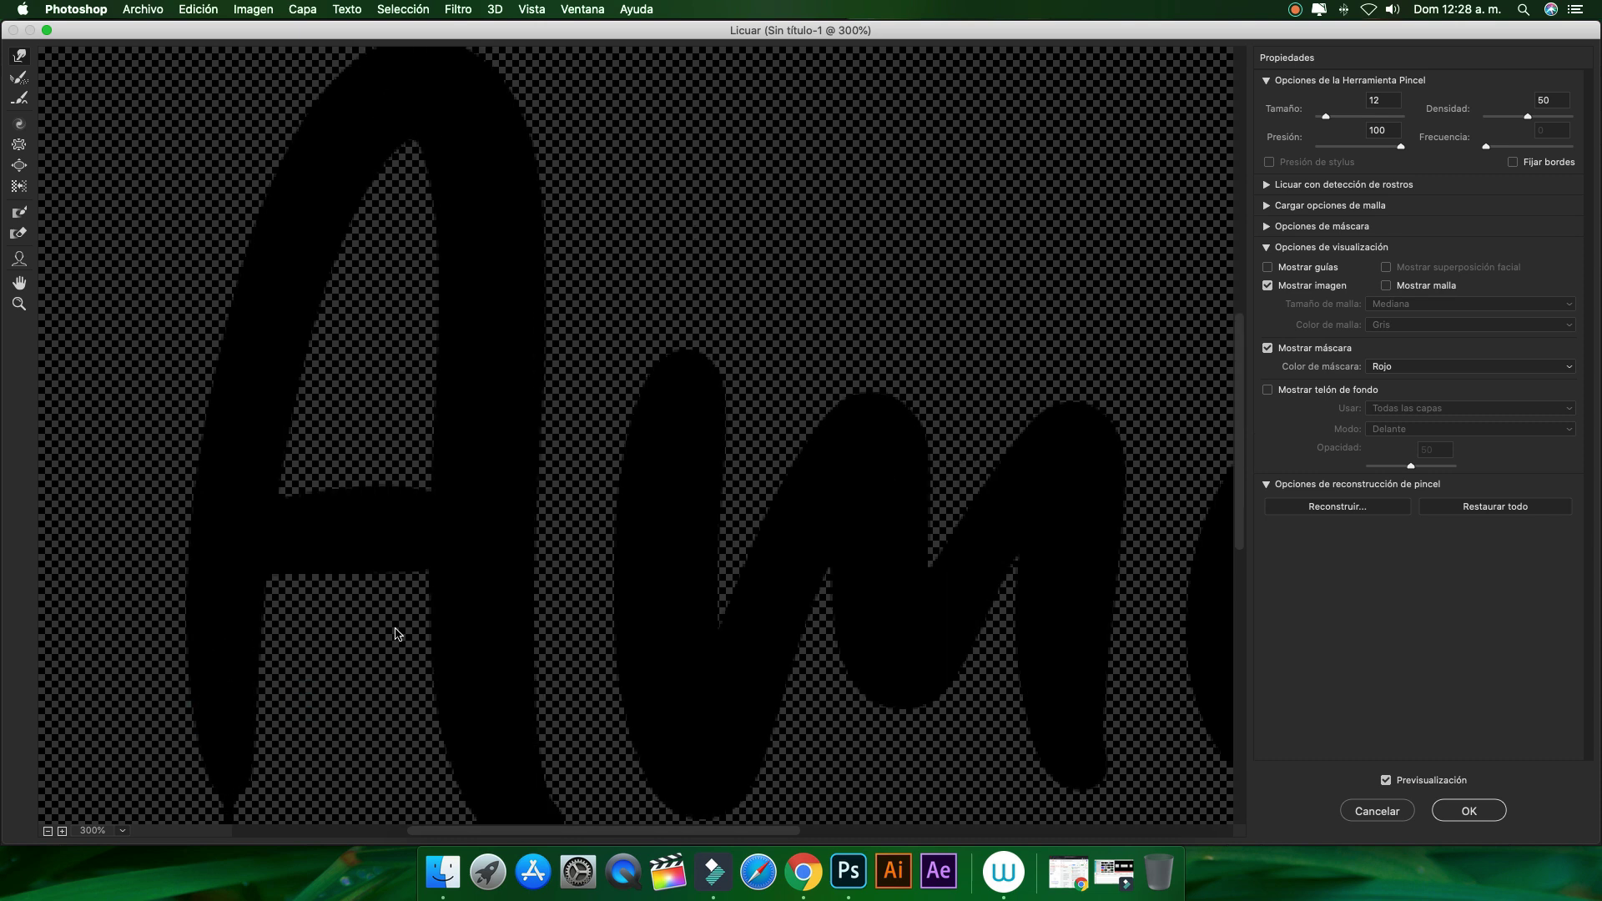
{"action": "scroll", "coordinate": [397, 634], "scroll_direction": "down", "scroll_amount": 4}
{"action": "scroll", "coordinate": [397, 634], "scroll_direction": "left", "scroll_amount": 3}
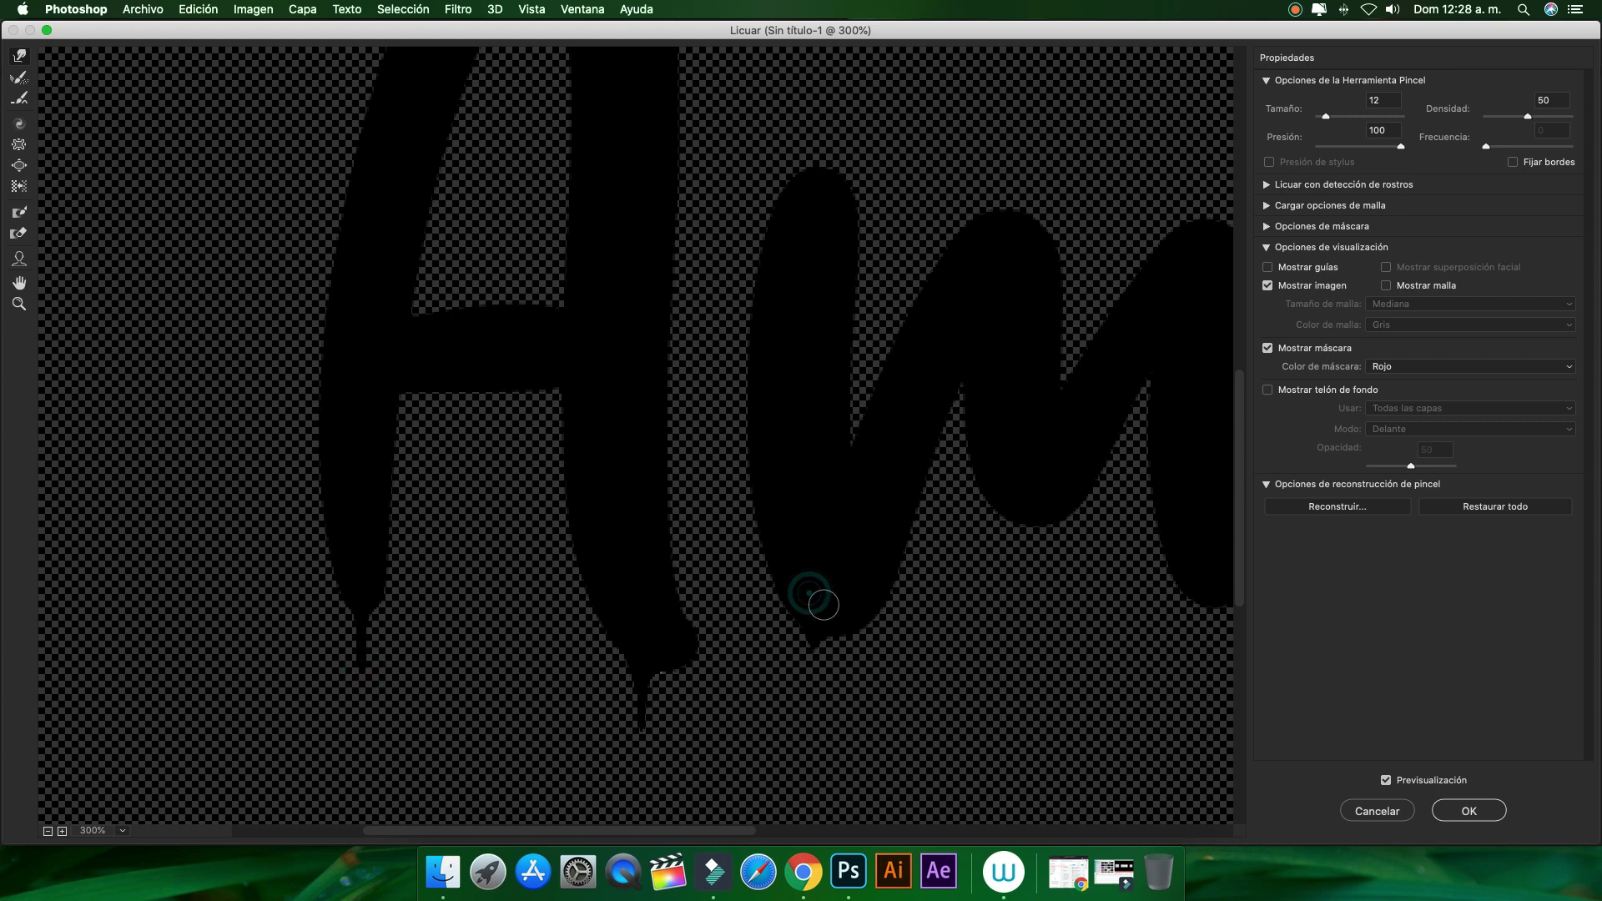
{"action": "left_click_drag", "start_coordinate": [819, 611], "coordinate": [817, 692]}
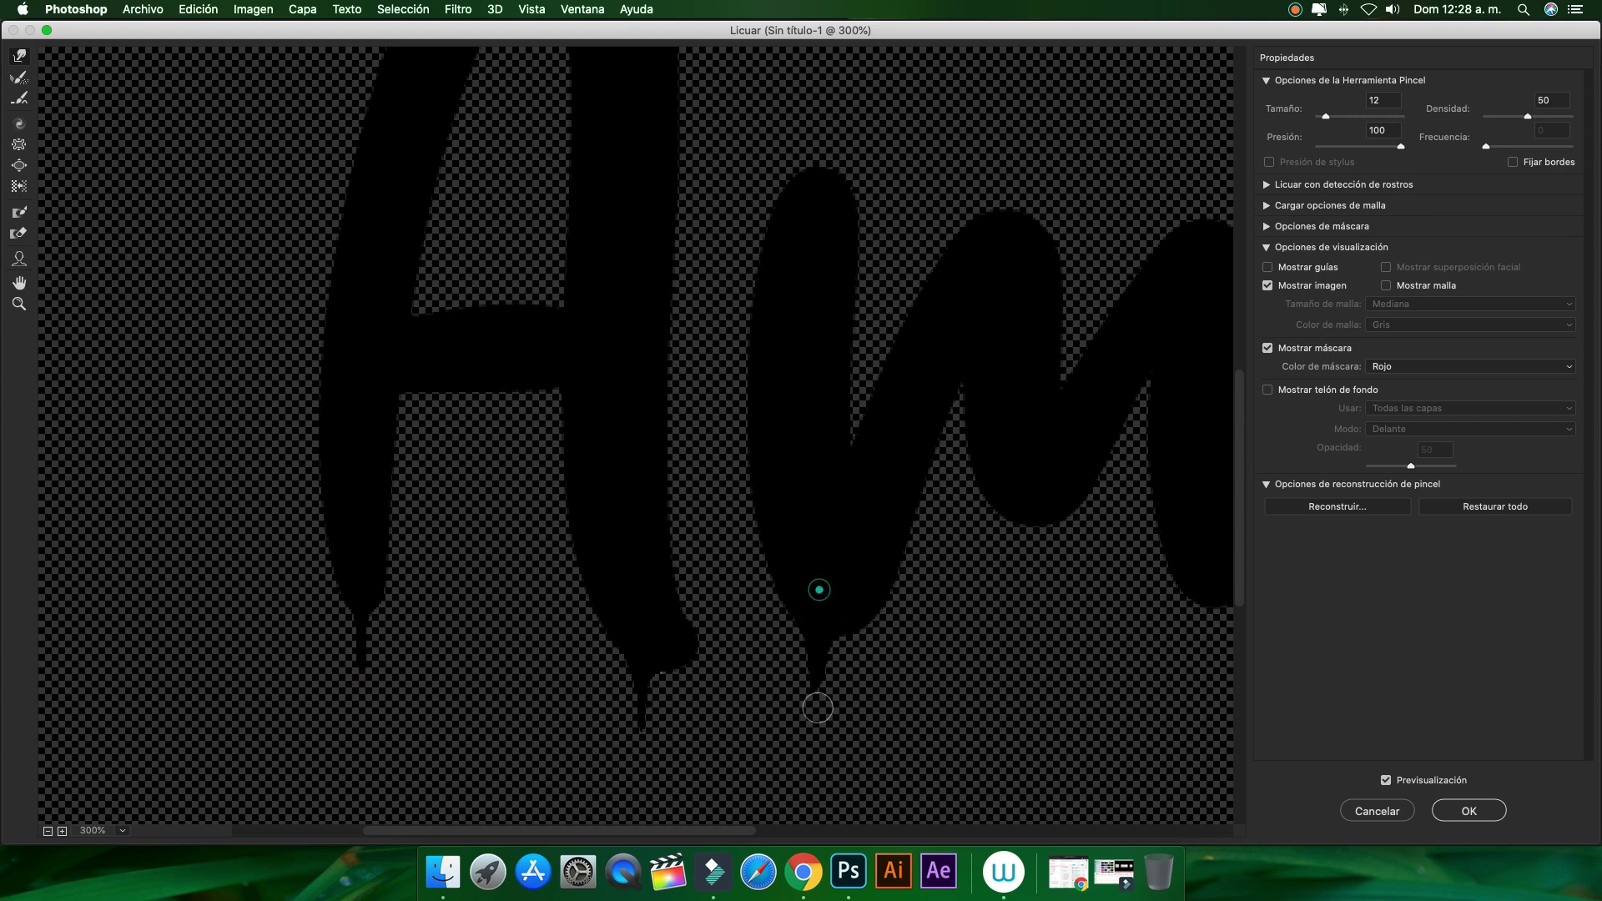
{"action": "left_click_drag", "start_coordinate": [817, 625], "coordinate": [819, 723]}
{"action": "mouse_move", "coordinate": [798, 666]}
{"action": "left_mouse_down"}
{"action": "mouse_move", "coordinate": [805, 679]}
{"action": "mouse_move", "coordinate": [805, 644]}
{"action": "mouse_move", "coordinate": [826, 658]}
{"action": "mouse_move", "coordinate": [822, 705]}
{"action": "mouse_move", "coordinate": [800, 672]}
{"action": "left_mouse_up"}
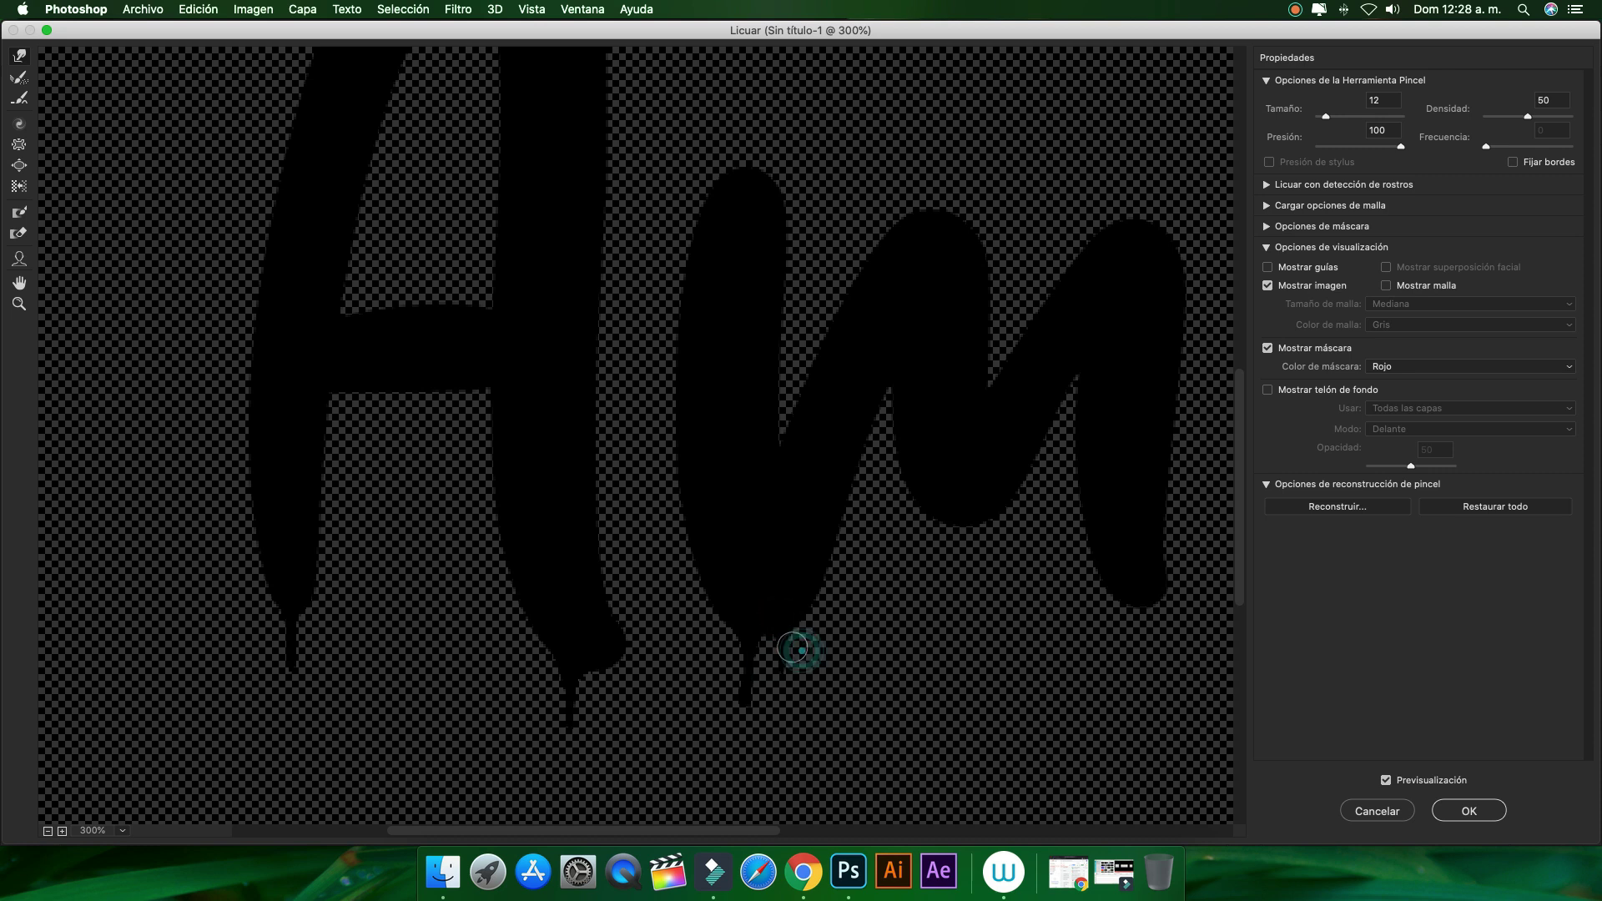
{"action": "left_click_drag", "start_coordinate": [793, 650], "coordinate": [779, 669]}
Reshape the drip hanging from the bottom of the m
{"action": "scroll", "coordinate": [887, 515], "scroll_direction": "right", "scroll_amount": 5}
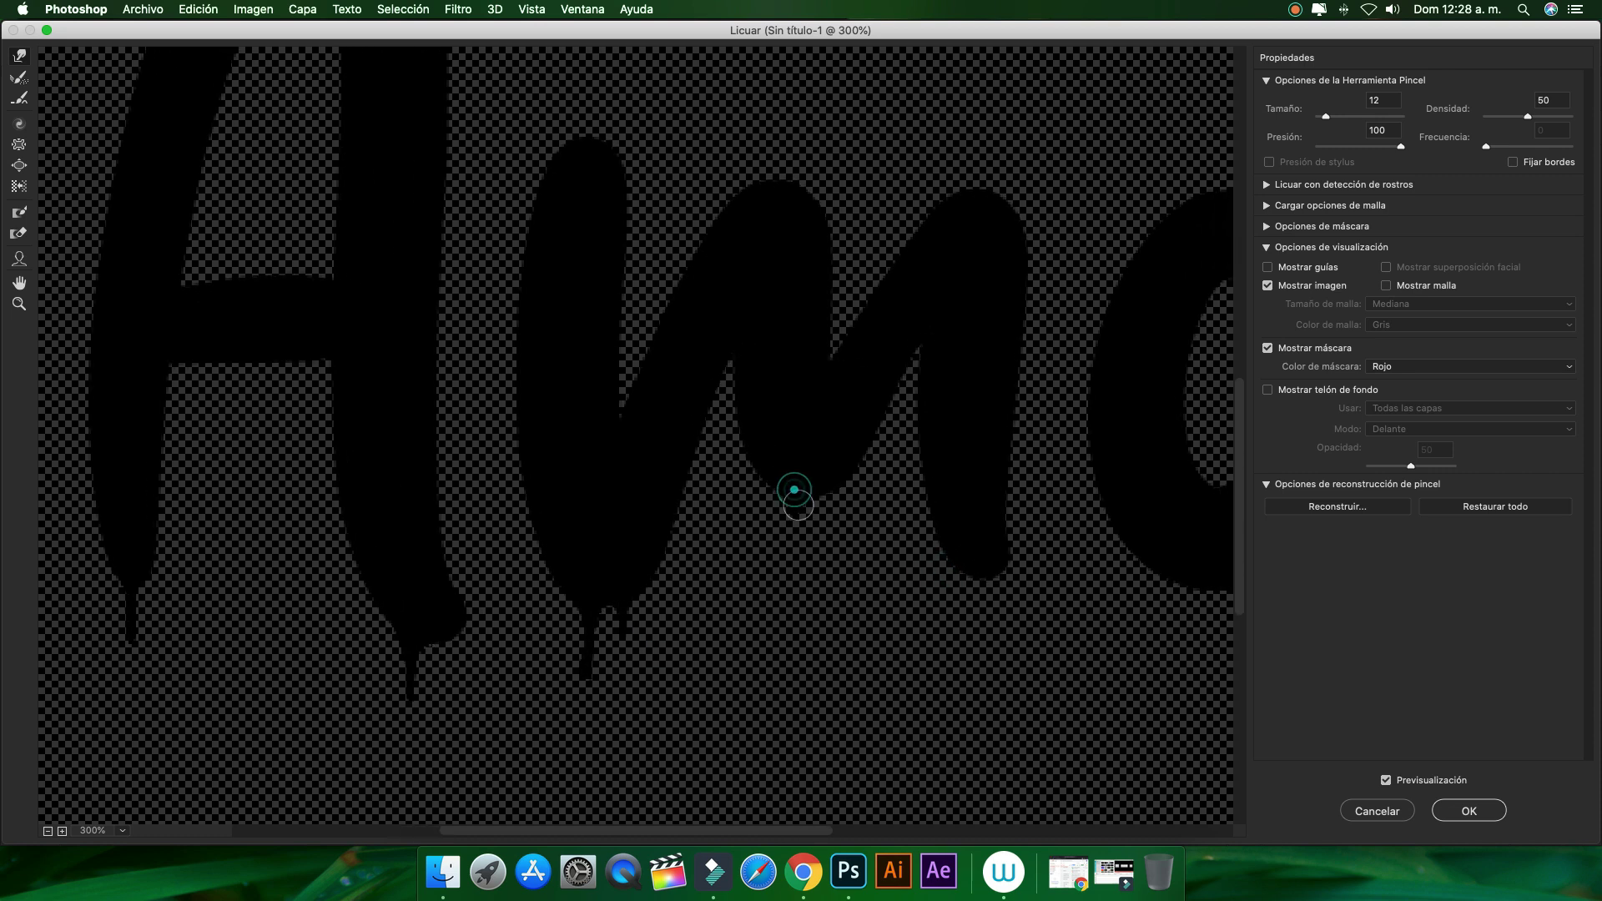
{"action": "left_click_drag", "start_coordinate": [799, 504], "coordinate": [794, 574]}
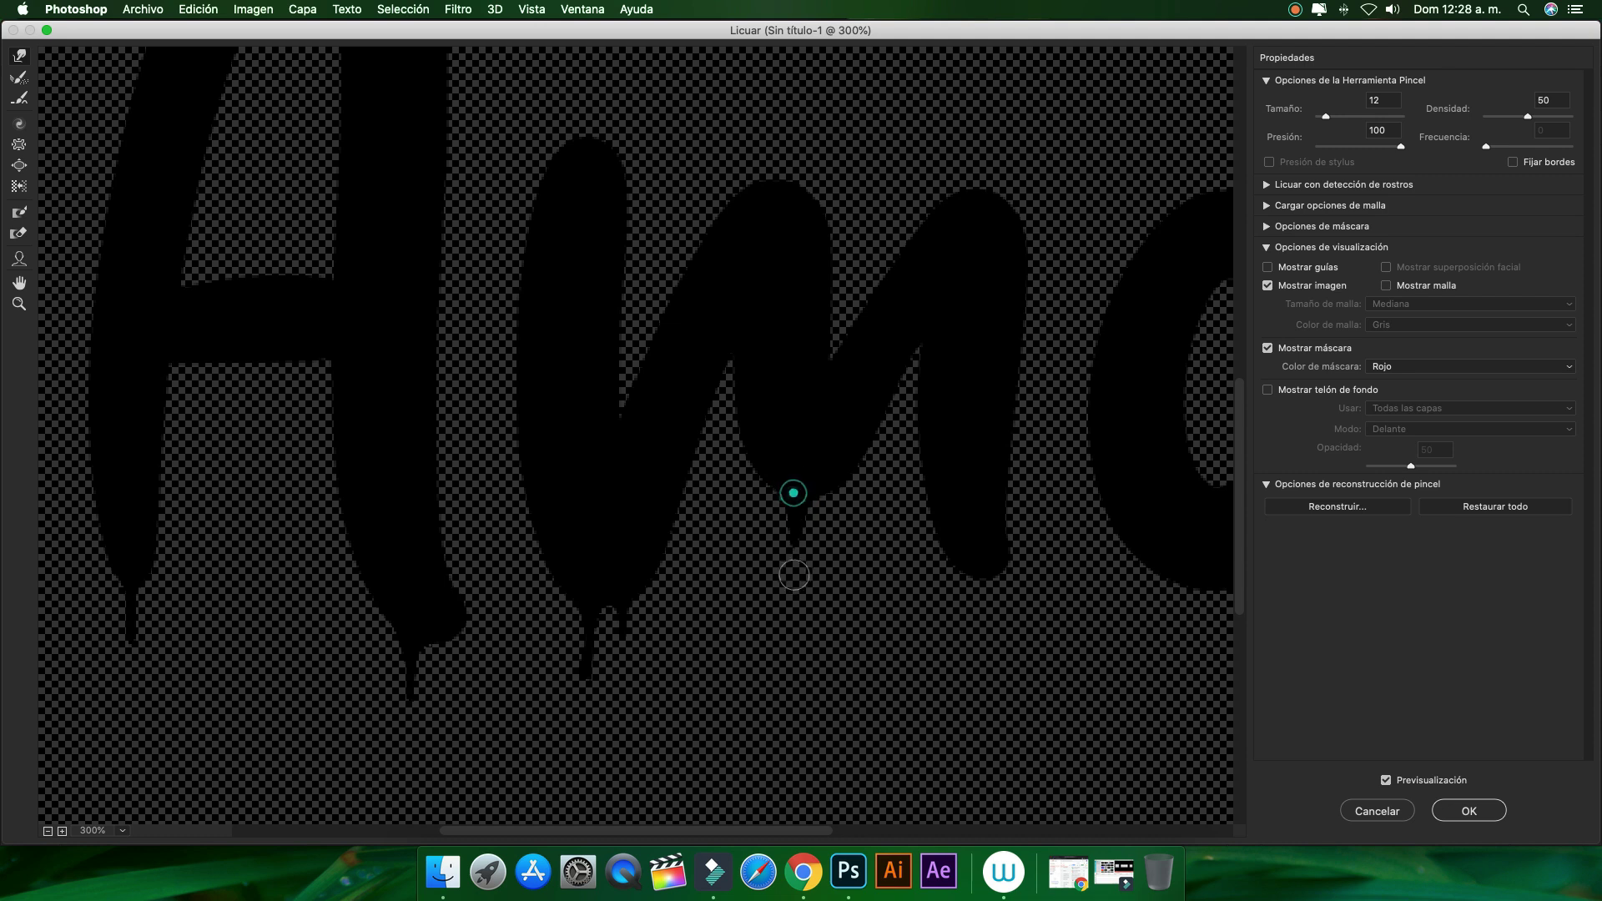
{"action": "left_click_drag", "start_coordinate": [791, 567], "coordinate": [801, 529]}
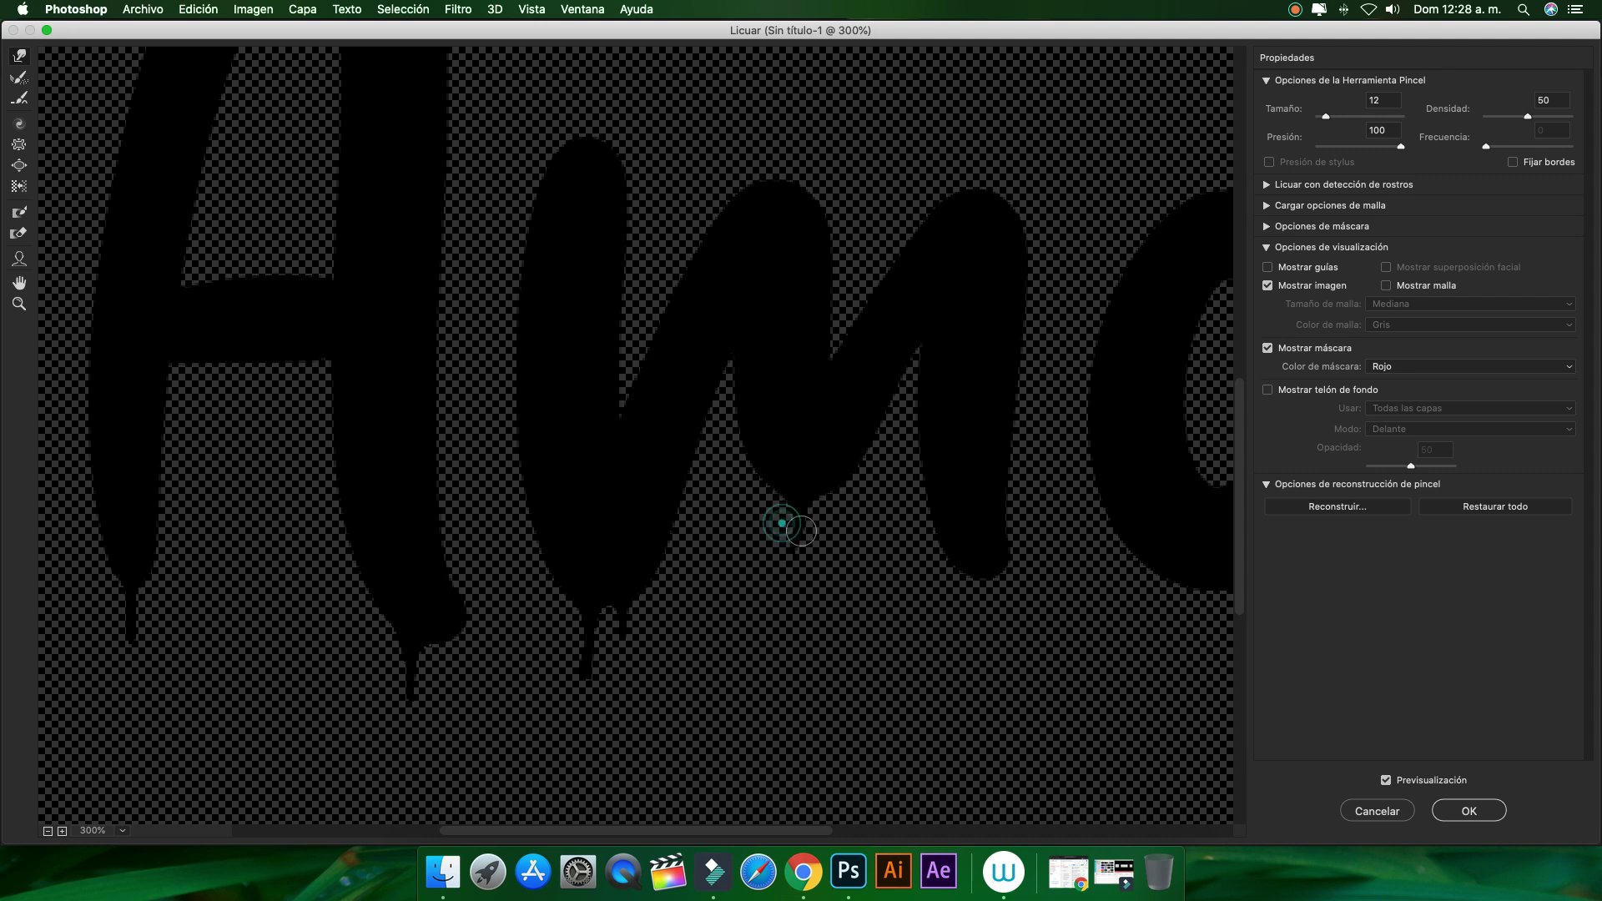
{"action": "left_click", "coordinate": [801, 530]}
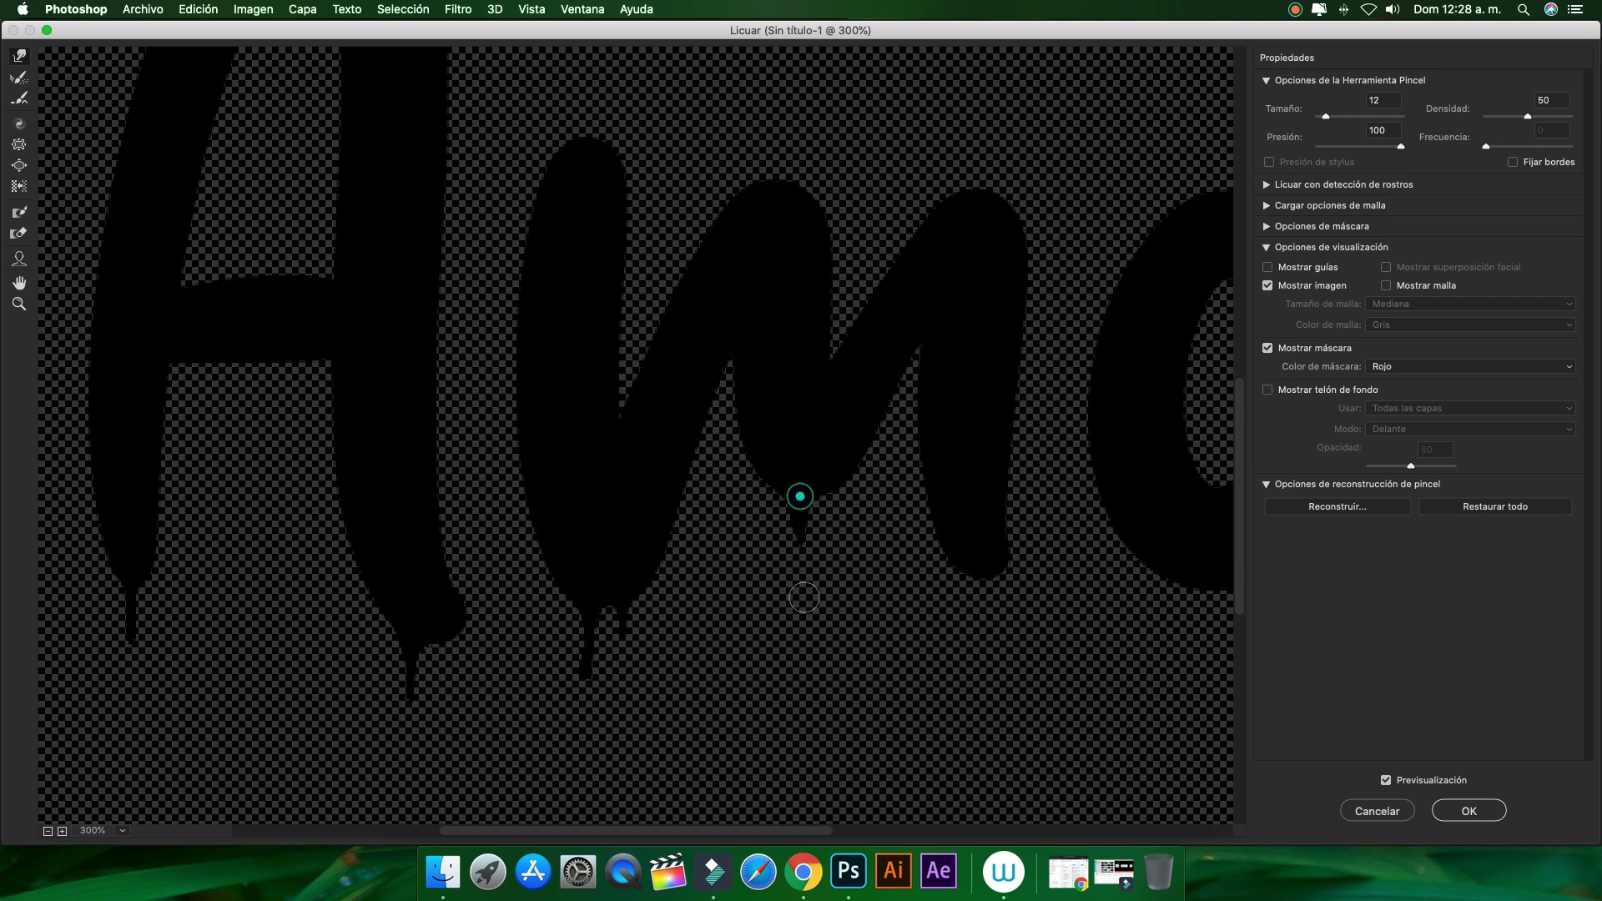
{"action": "scroll", "coordinate": [775, 530], "scroll_direction": "right", "scroll_amount": 5}
{"action": "left_click_drag", "start_coordinate": [769, 539], "coordinate": [797, 638]}
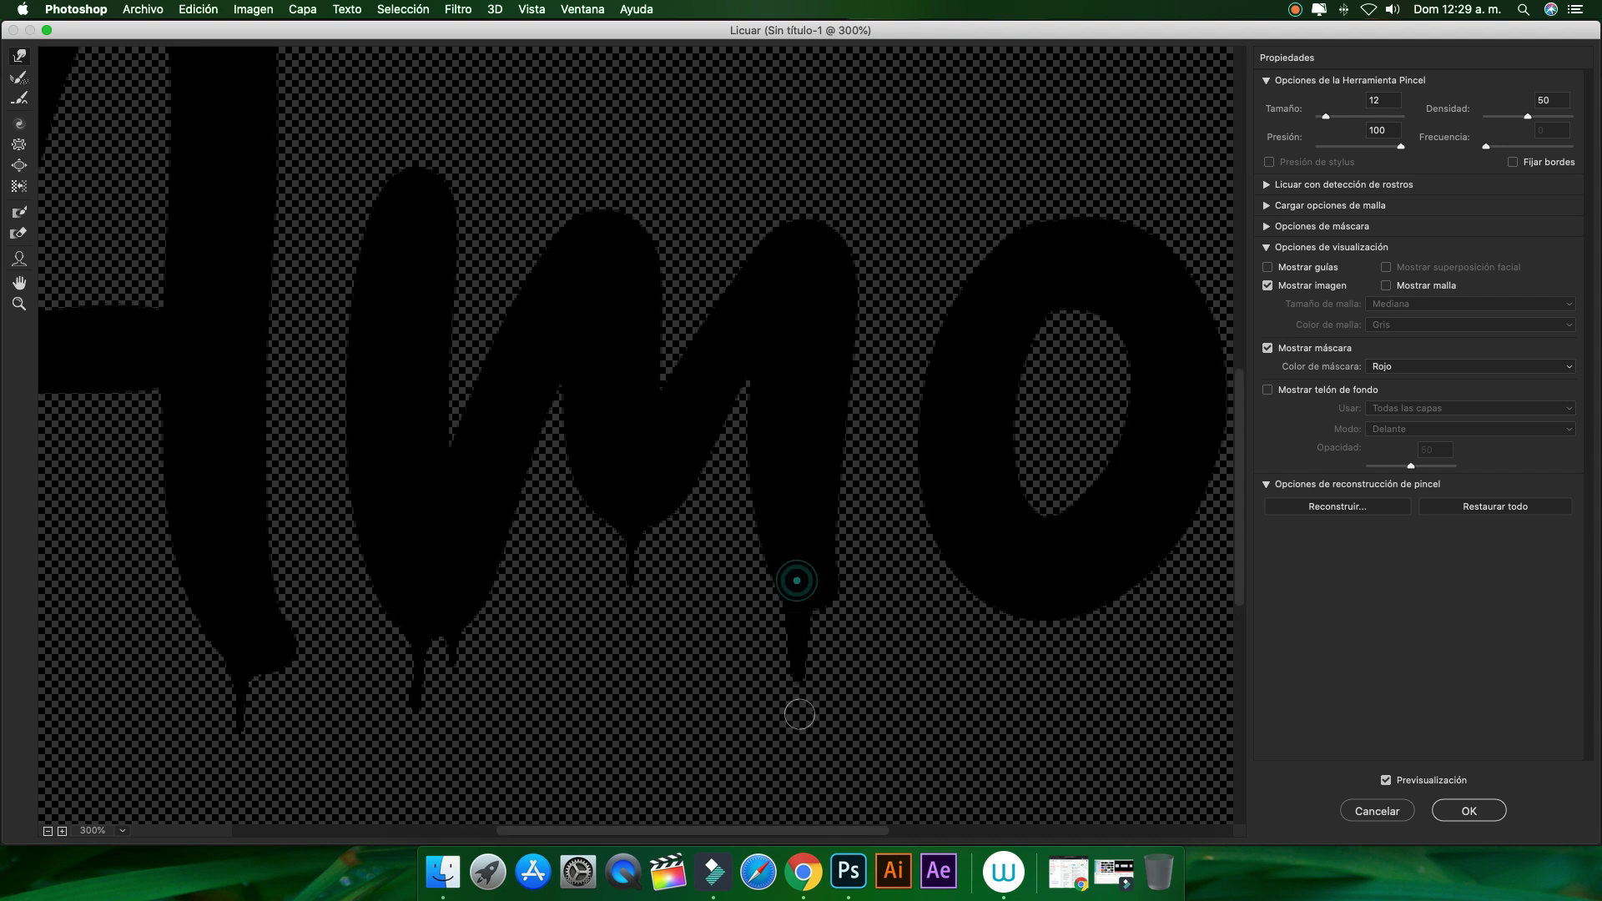
Pull a drip below the o and a small drip into the o's hole
{"action": "scroll", "coordinate": [837, 686], "scroll_direction": "right", "scroll_amount": 5}
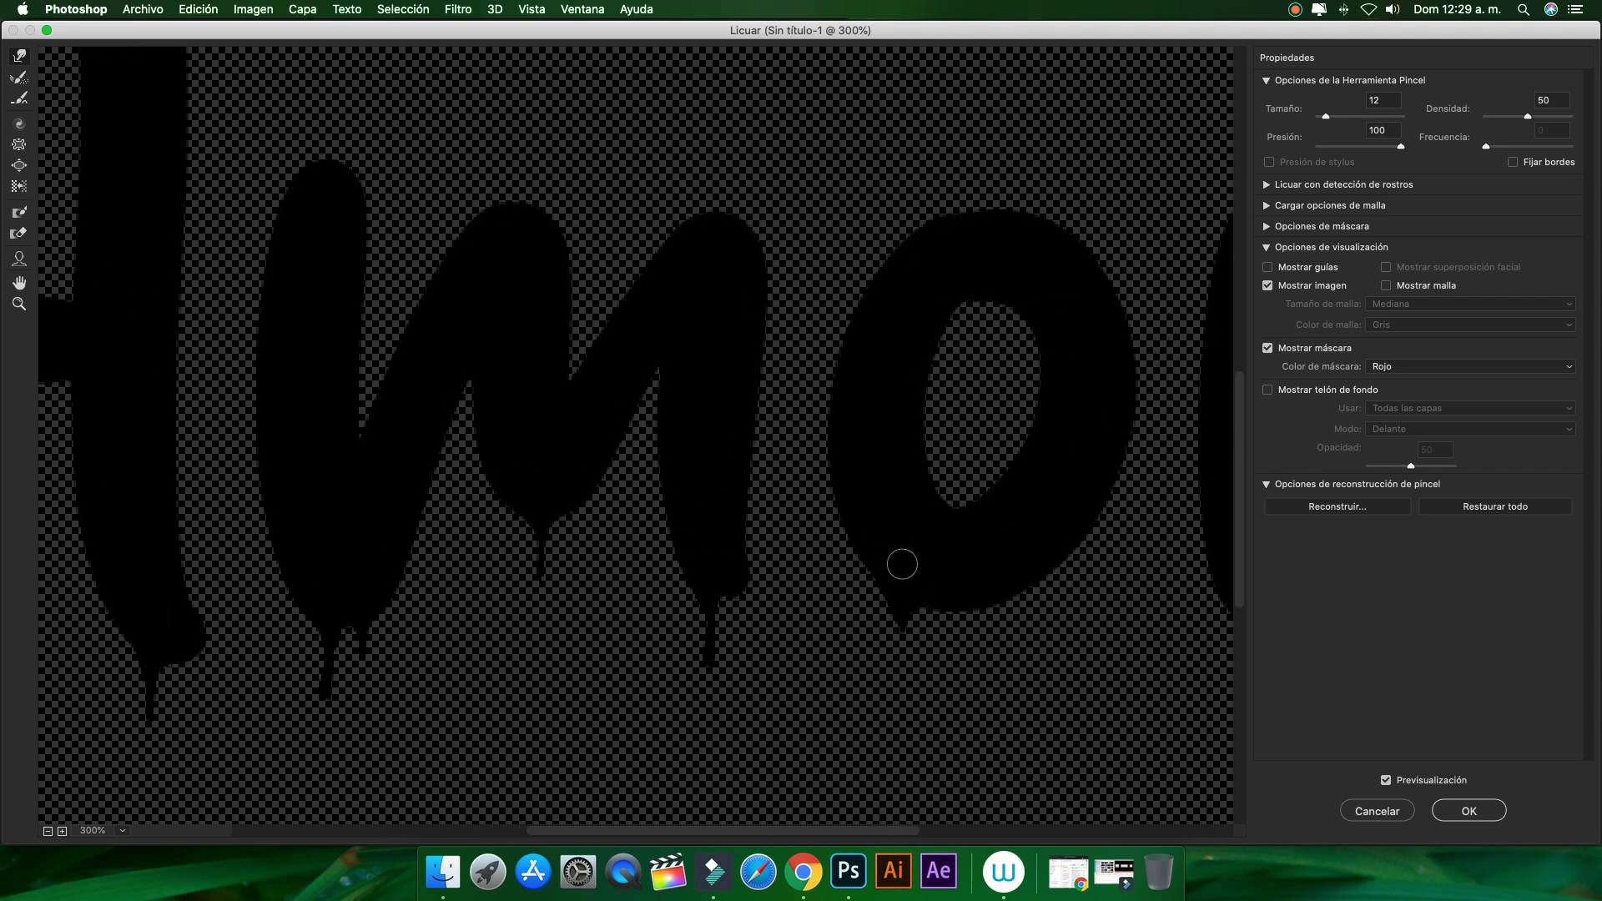
{"action": "left_click_drag", "start_coordinate": [902, 576], "coordinate": [908, 673]}
{"action": "scroll", "coordinate": [912, 724], "scroll_direction": "right", "scroll_amount": 3}
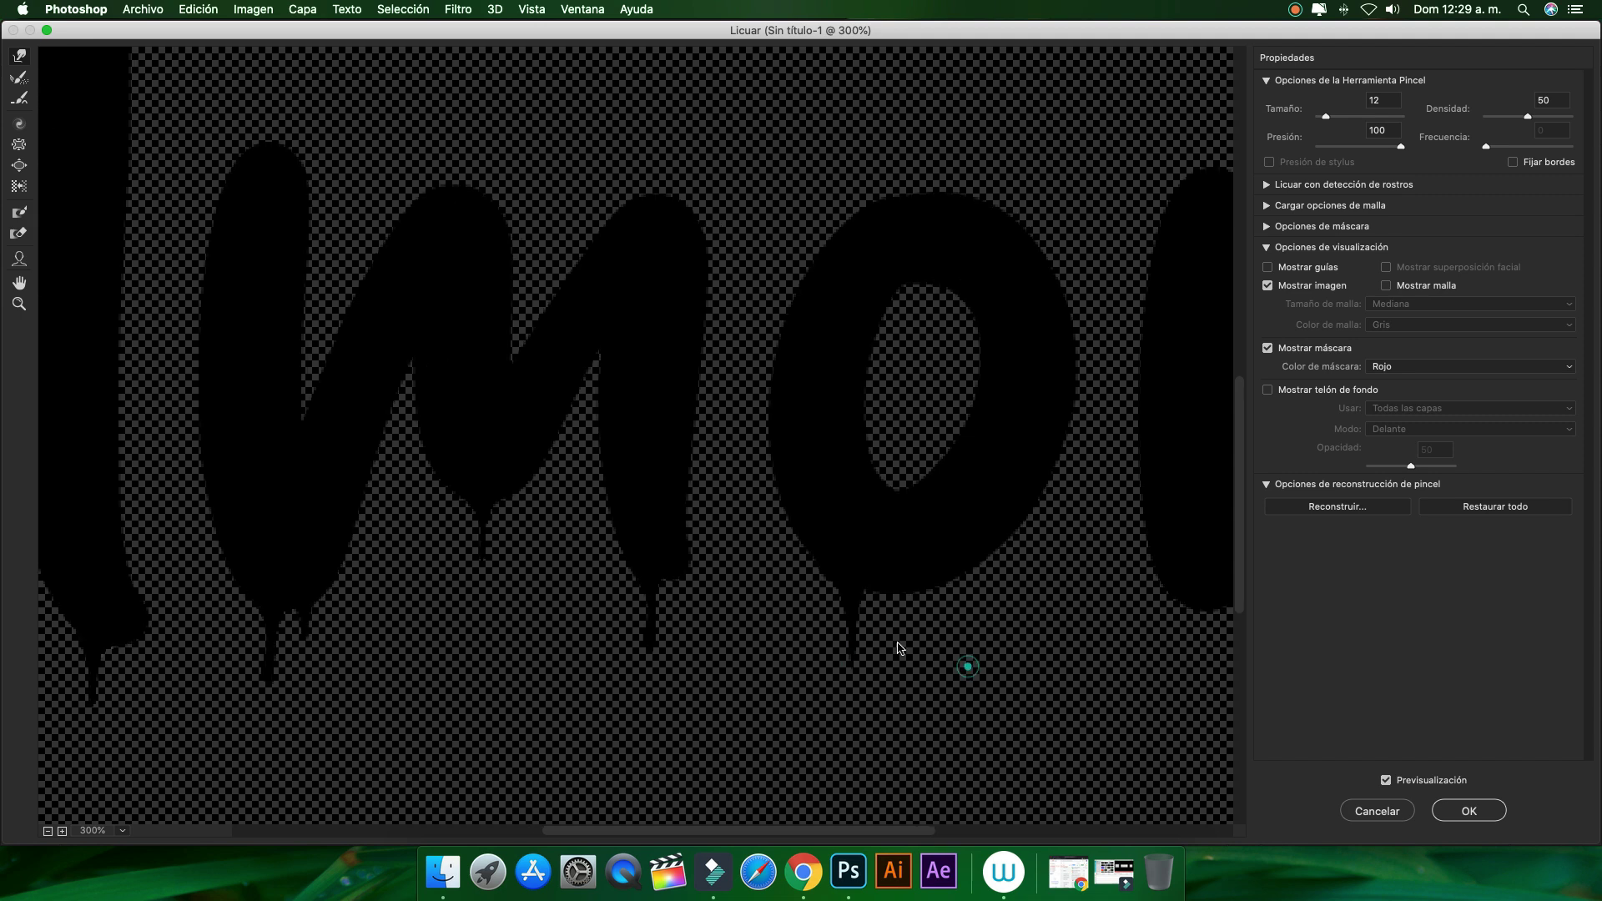
{"action": "scroll", "coordinate": [965, 662], "scroll_direction": "right", "scroll_amount": 3}
{"action": "left_click_drag", "start_coordinate": [858, 267], "coordinate": [865, 296]}
{"action": "left_click_drag", "start_coordinate": [925, 506], "coordinate": [914, 638]}
Add drips under the r's stem and from its arm tip
{"action": "scroll", "coordinate": [843, 559], "scroll_direction": "right", "scroll_amount": 6}
{"action": "scroll", "coordinate": [835, 572], "scroll_direction": "right", "scroll_amount": 2}
{"action": "left_click_drag", "start_coordinate": [918, 569], "coordinate": [911, 667]}
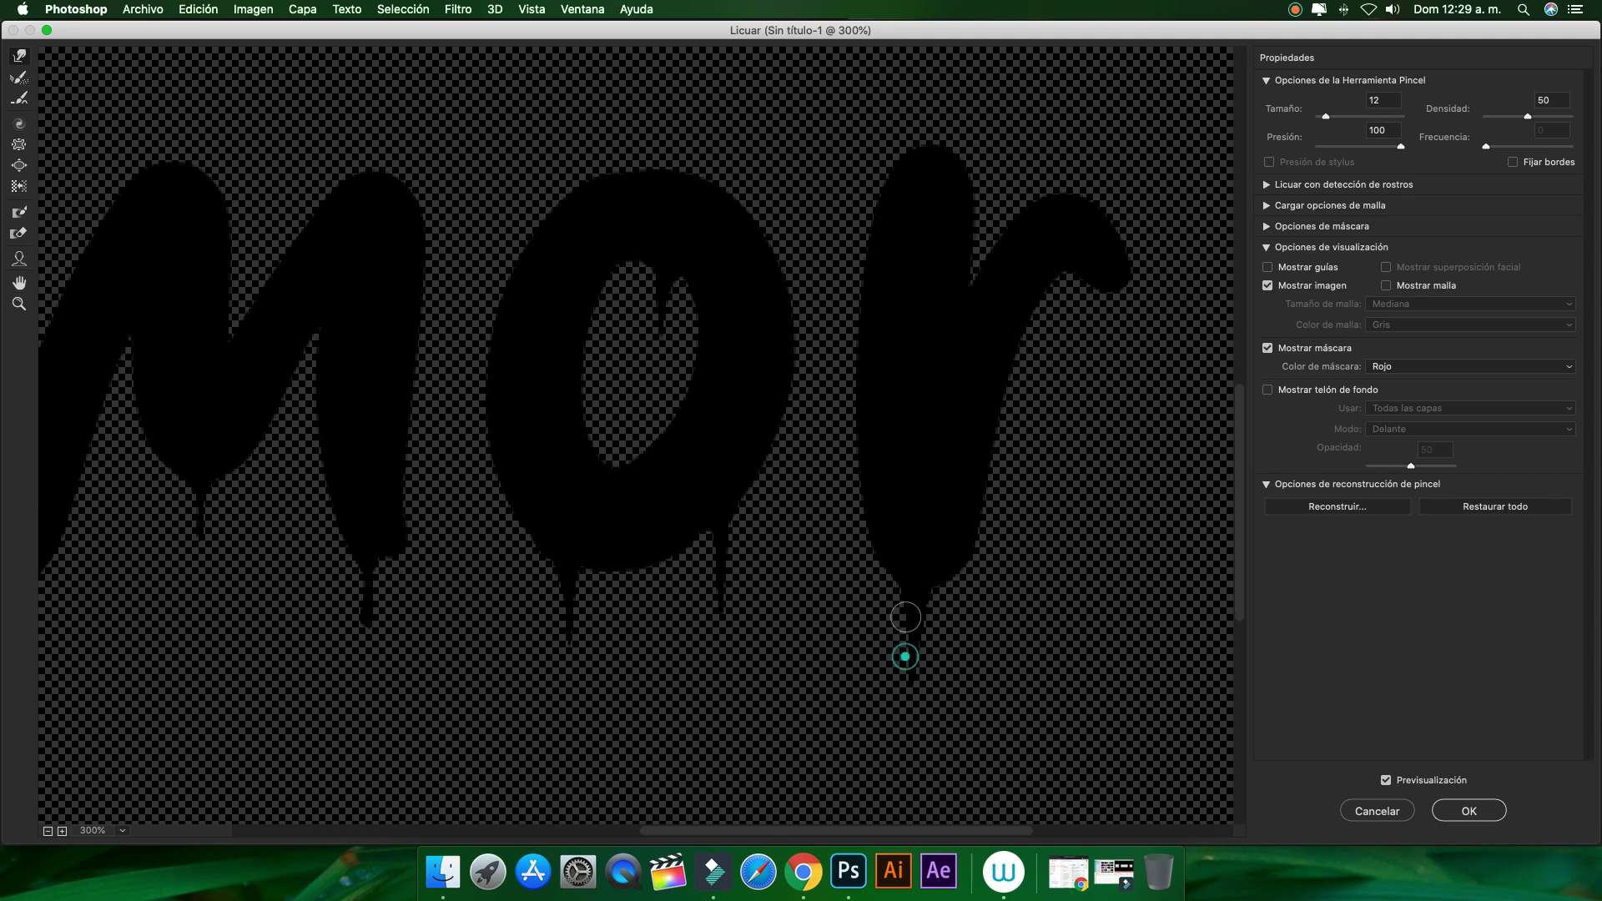
{"action": "left_click_drag", "start_coordinate": [1072, 252], "coordinate": [1071, 349]}
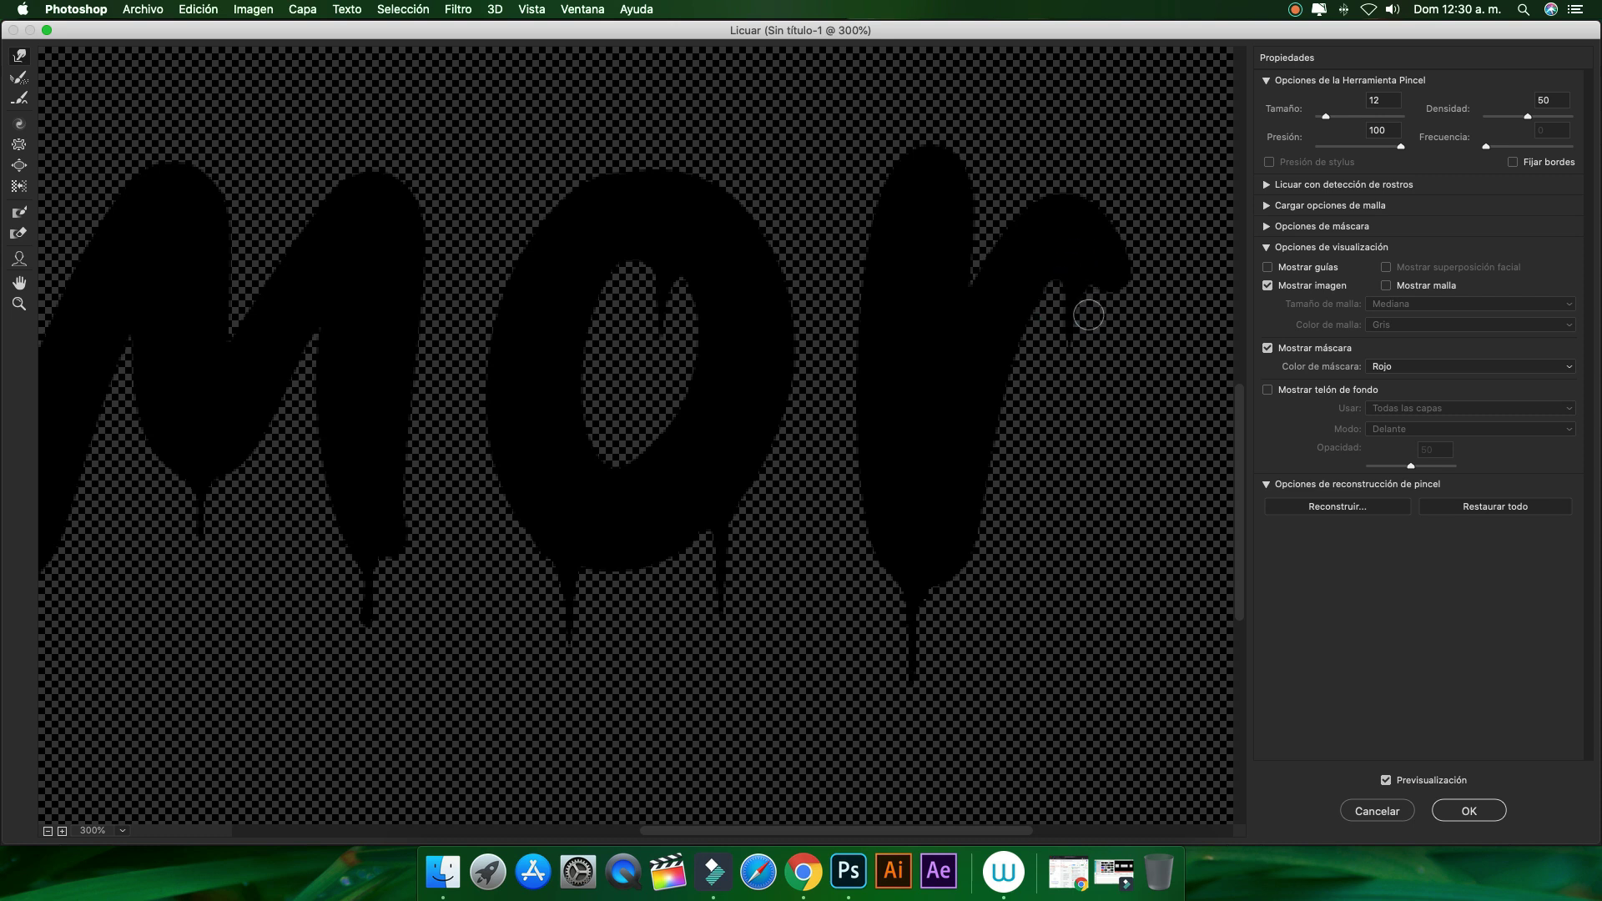
{"action": "left_click_drag", "start_coordinate": [1115, 286], "coordinate": [1118, 325]}
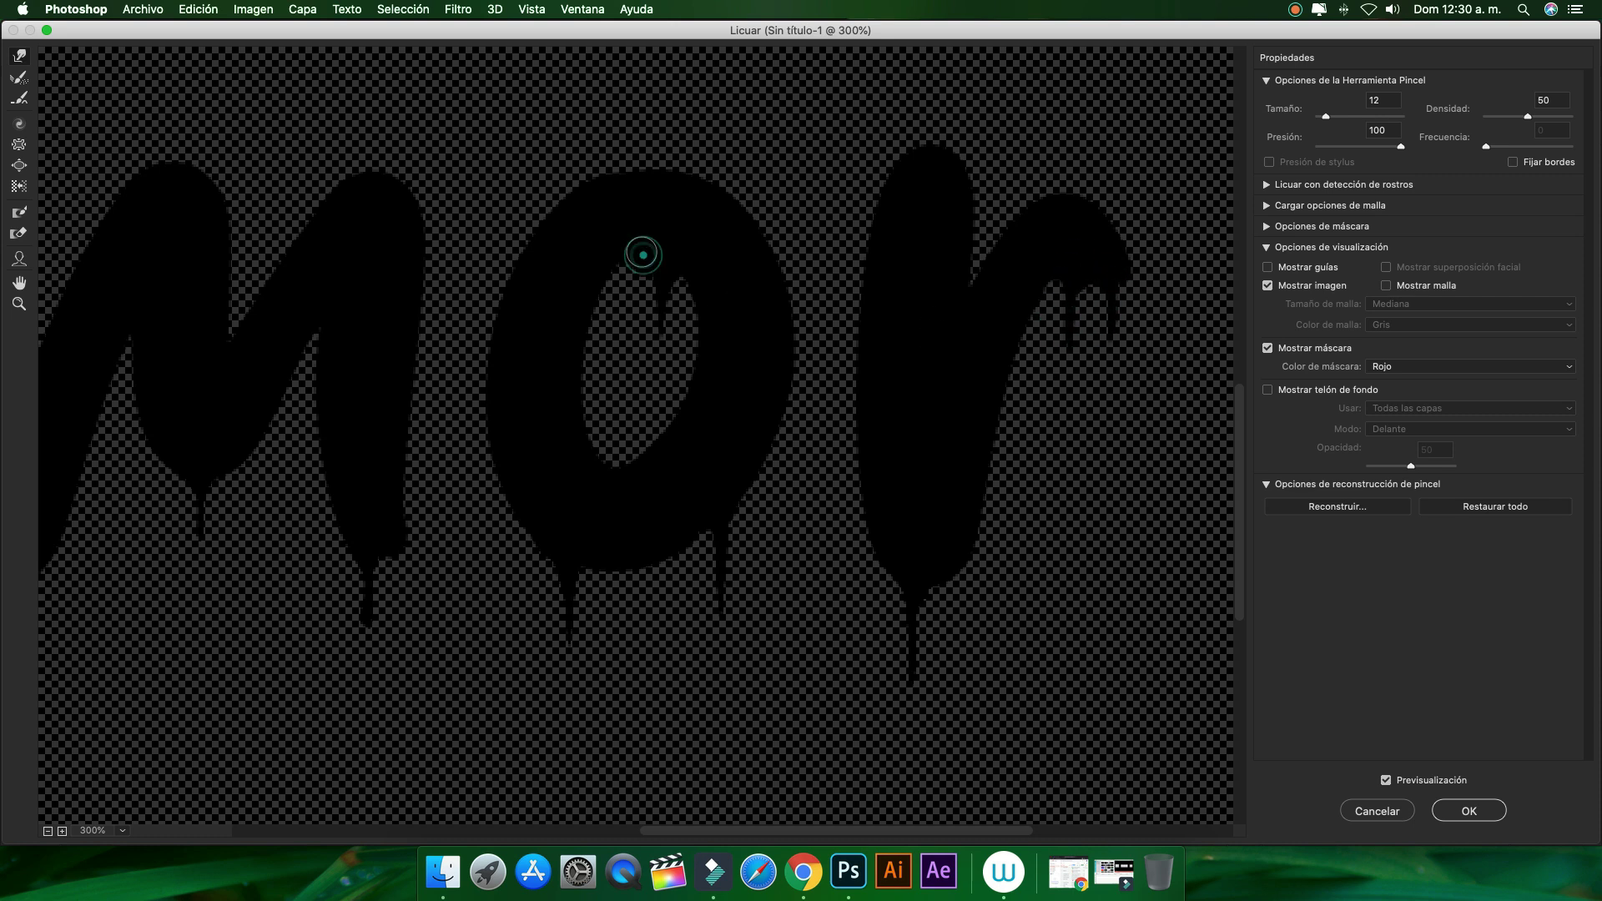
Touch up the lettering and extend the notch inside the o's hole downward
{"action": "scroll", "coordinate": [500, 217], "scroll_direction": "left", "scroll_amount": 3}
{"action": "scroll", "coordinate": [434, 150], "scroll_direction": "left", "scroll_amount": 12}
{"action": "left_click_drag", "start_coordinate": [408, 100], "coordinate": [408, 236]}
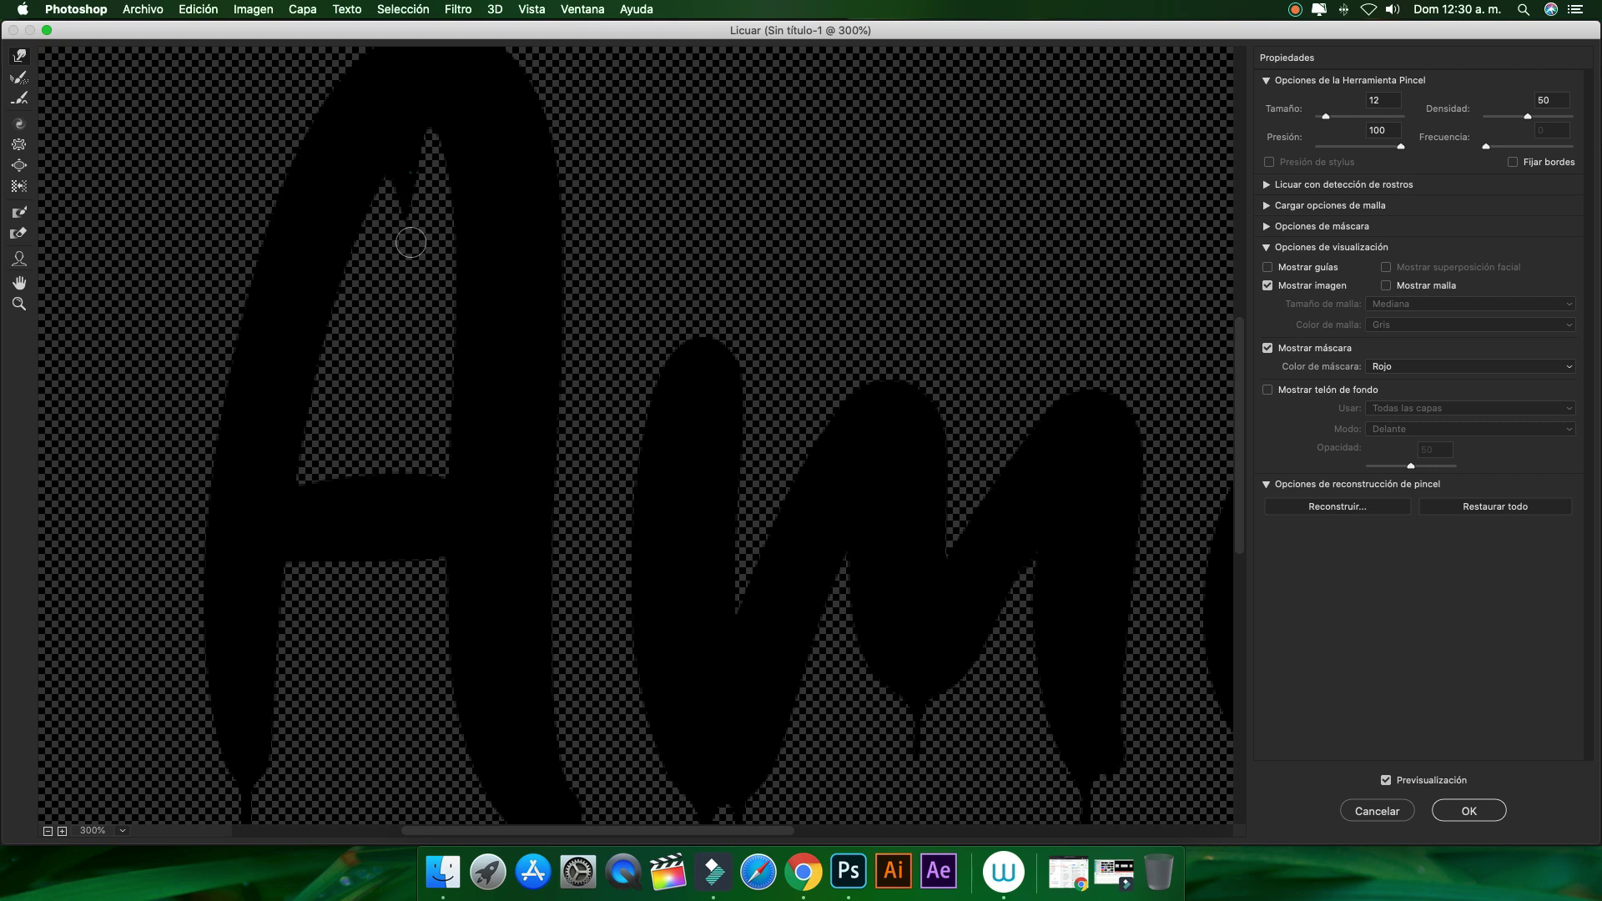
{"action": "left_click_drag", "start_coordinate": [367, 559], "coordinate": [367, 604]}
{"action": "scroll", "coordinate": [366, 426], "scroll_direction": "down", "scroll_amount": 5}
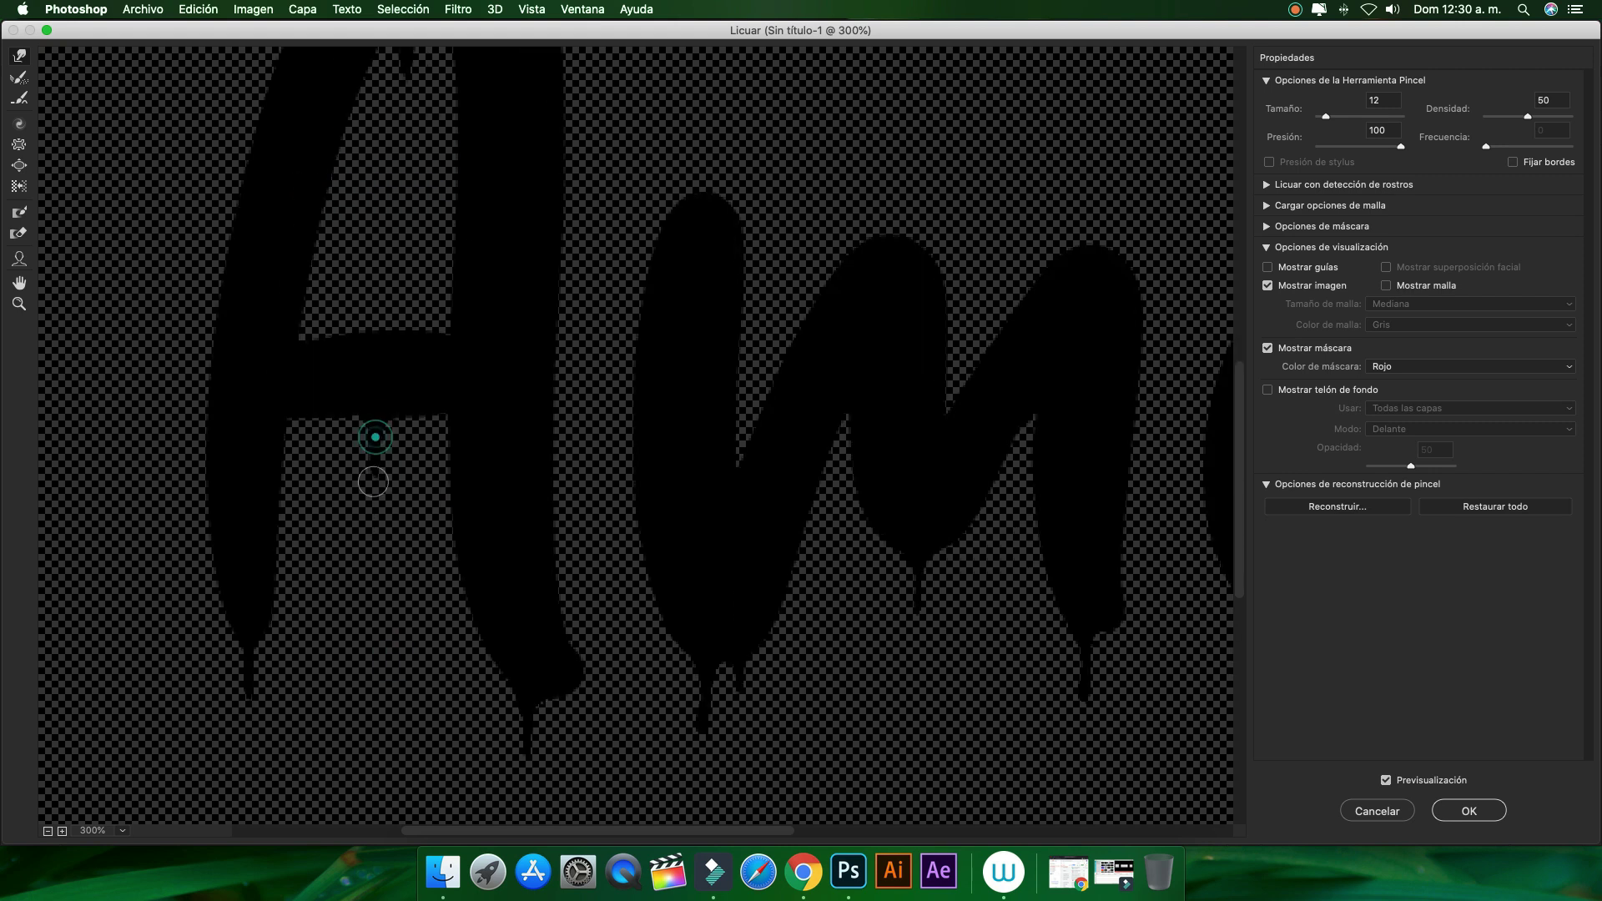
{"action": "scroll", "coordinate": [643, 511], "scroll_direction": "down", "scroll_amount": 1}
{"action": "scroll", "coordinate": [642, 511], "scroll_direction": "up", "scroll_amount": 1}
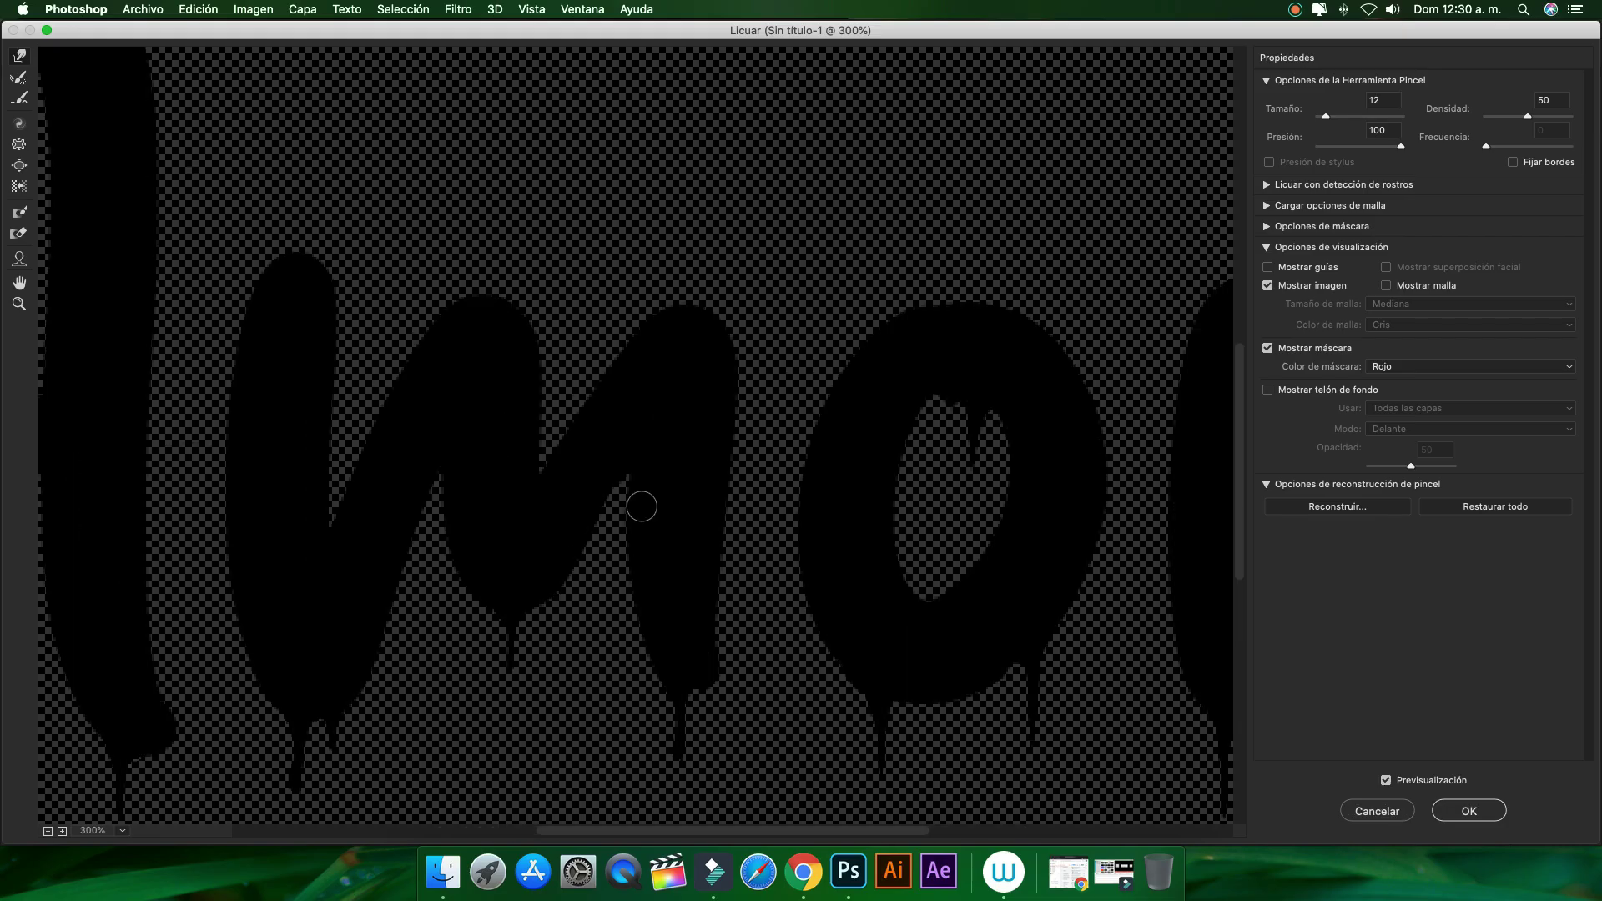
{"action": "scroll", "coordinate": [642, 510], "scroll_direction": "down", "scroll_amount": 1}
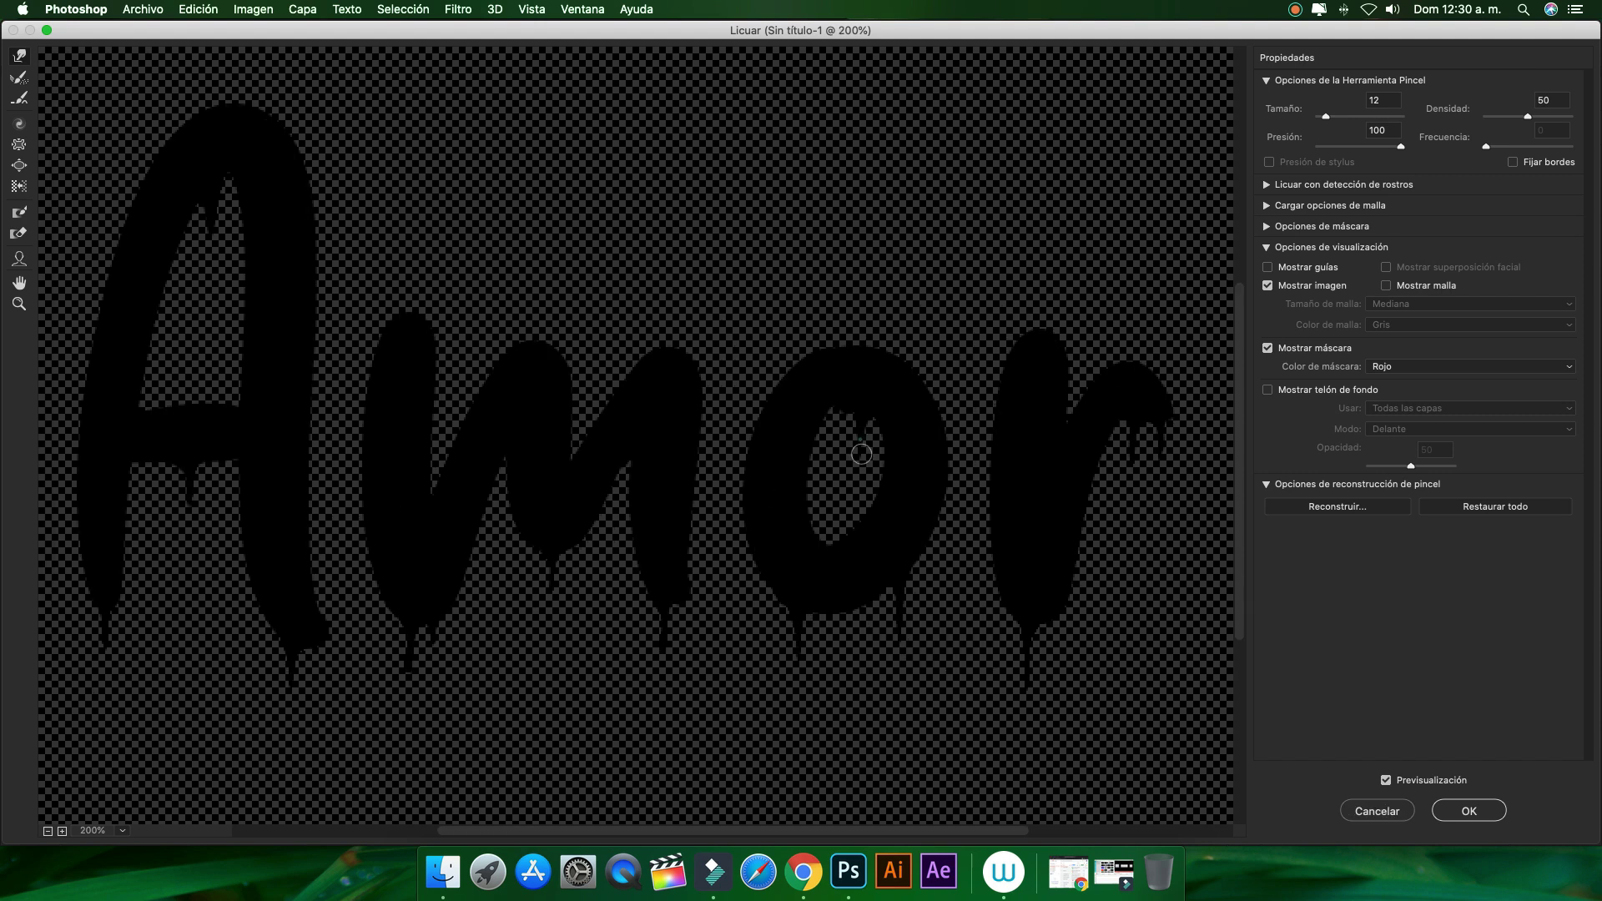
{"action": "left_click_drag", "start_coordinate": [861, 454], "coordinate": [908, 501]}
Apply the Liquify warp and set the Amor layer's blend mode to Superponer
{"action": "left_click", "coordinate": [1472, 810]}
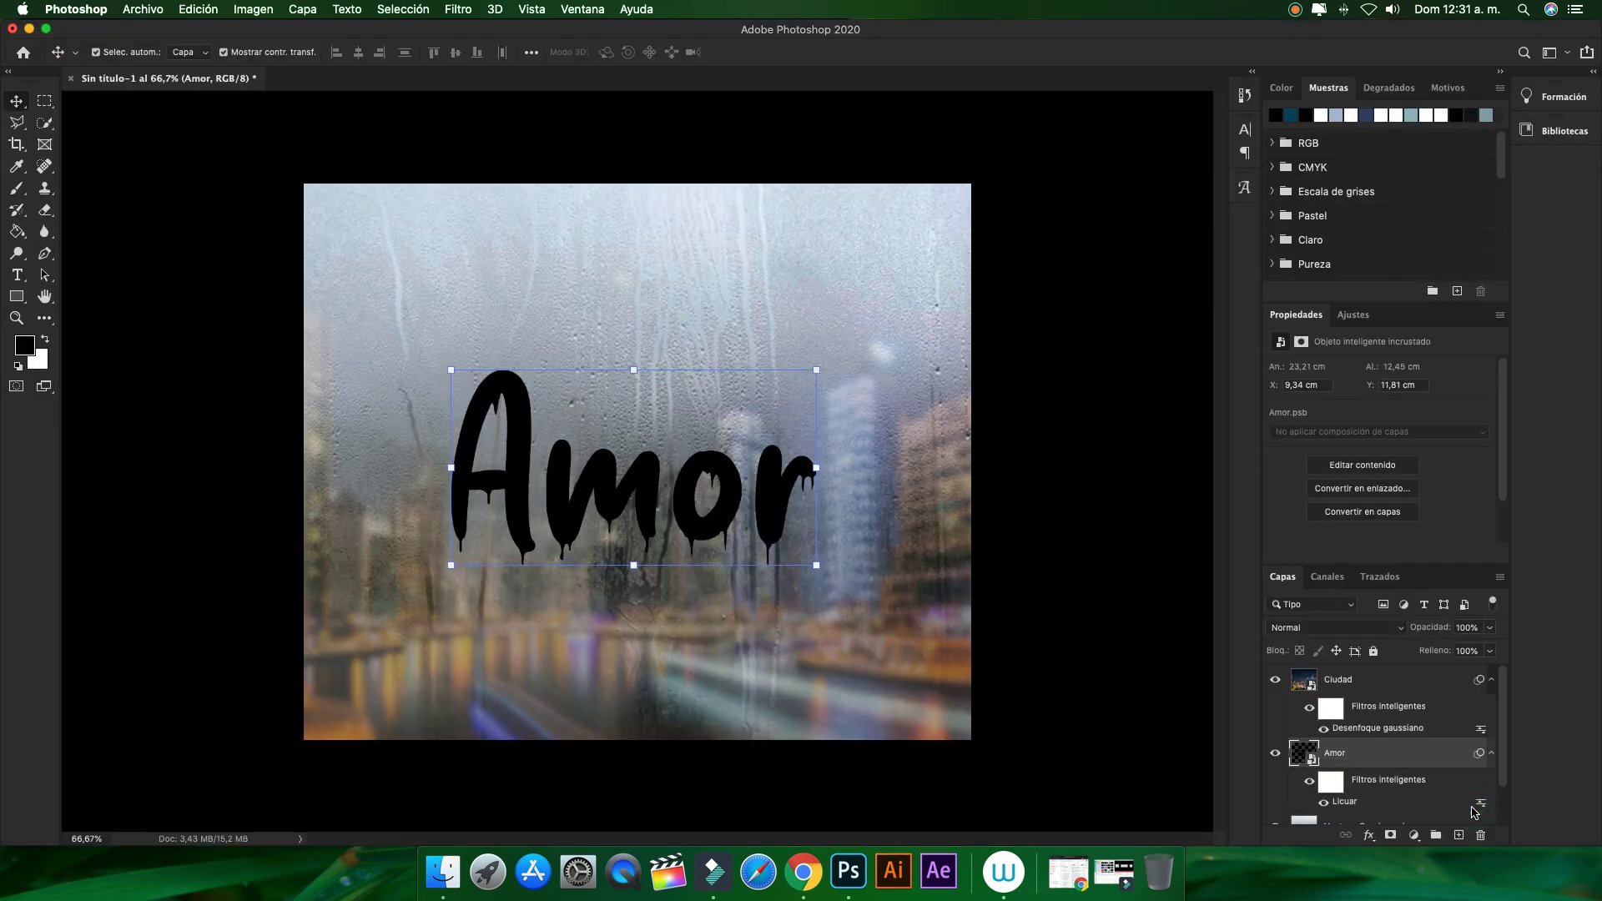
{"action": "left_click", "coordinate": [235, 169]}
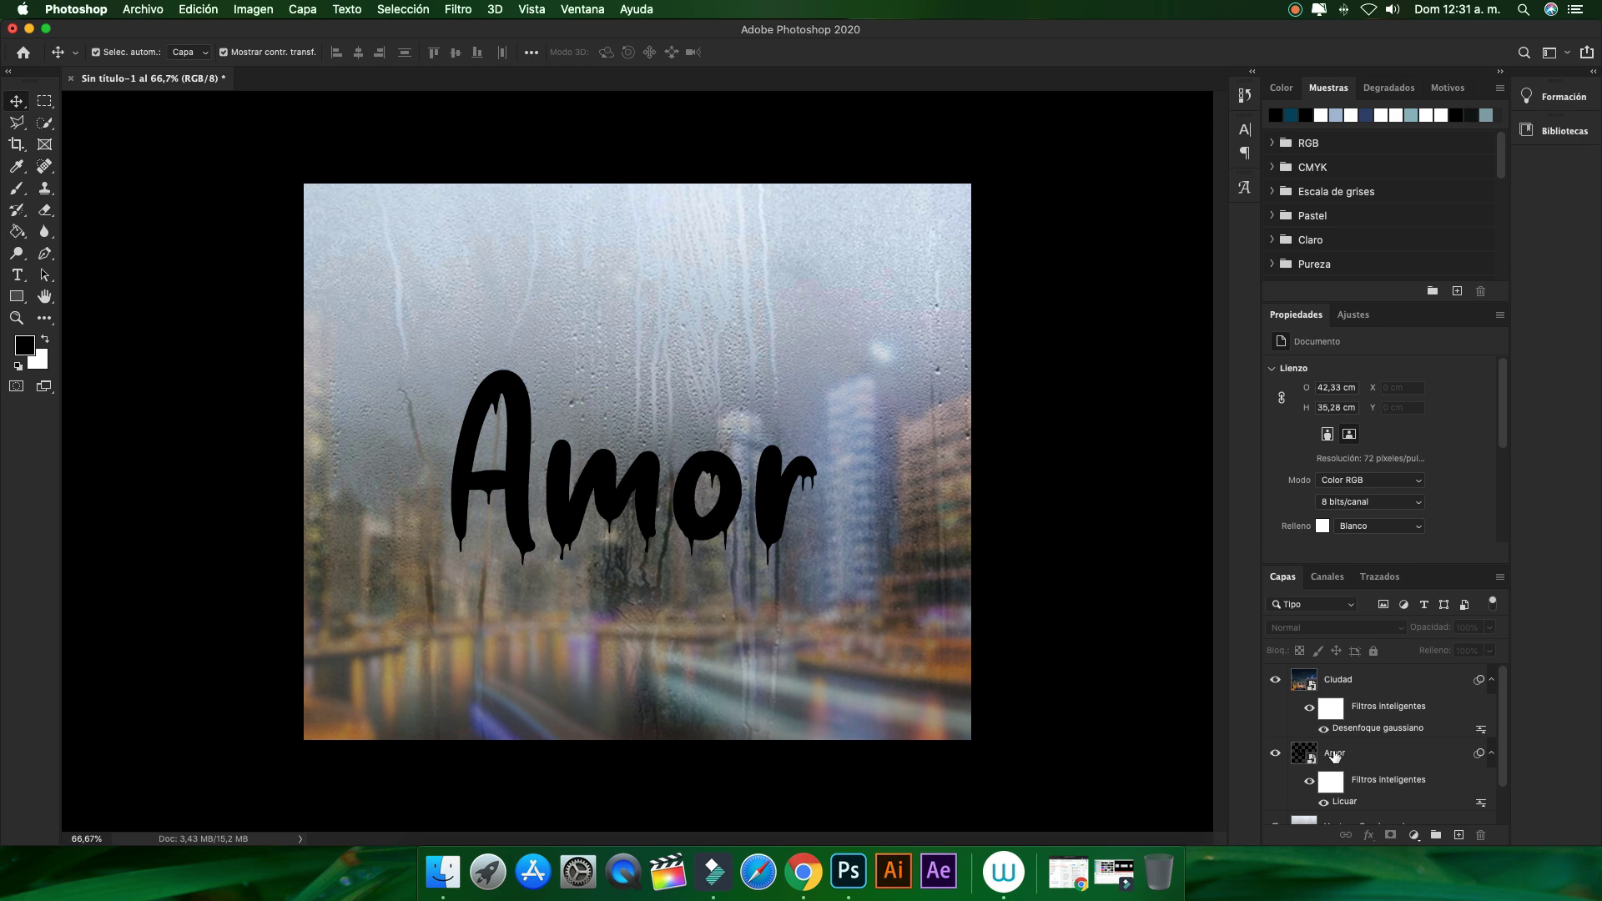
{"action": "left_click", "coordinate": [1334, 754]}
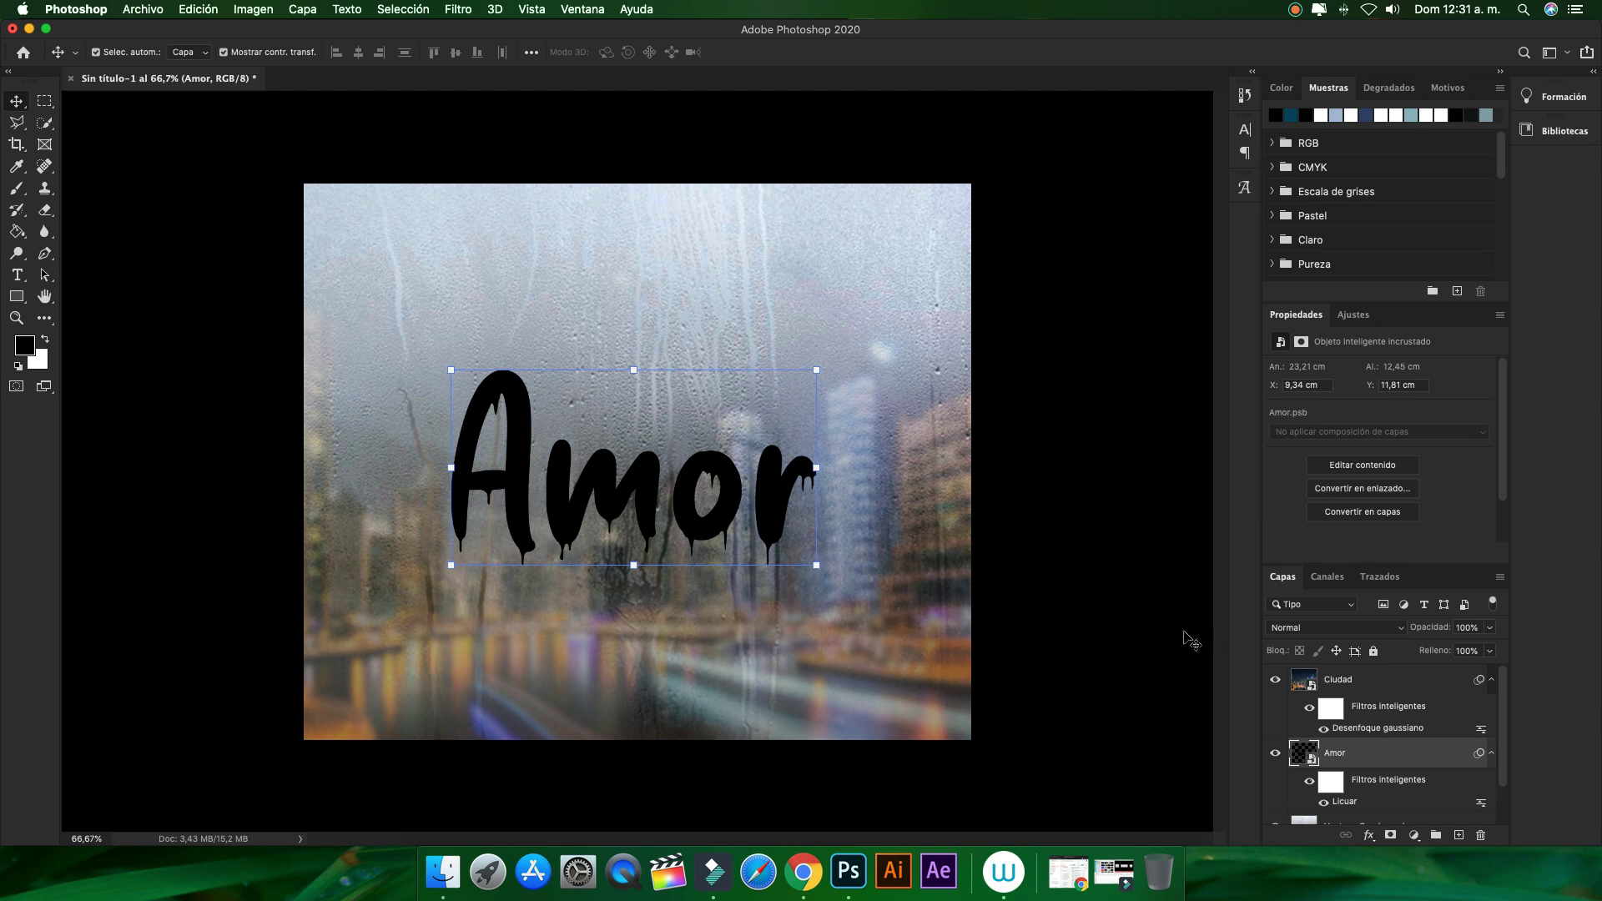
{"action": "left_click", "coordinate": [1296, 633]}
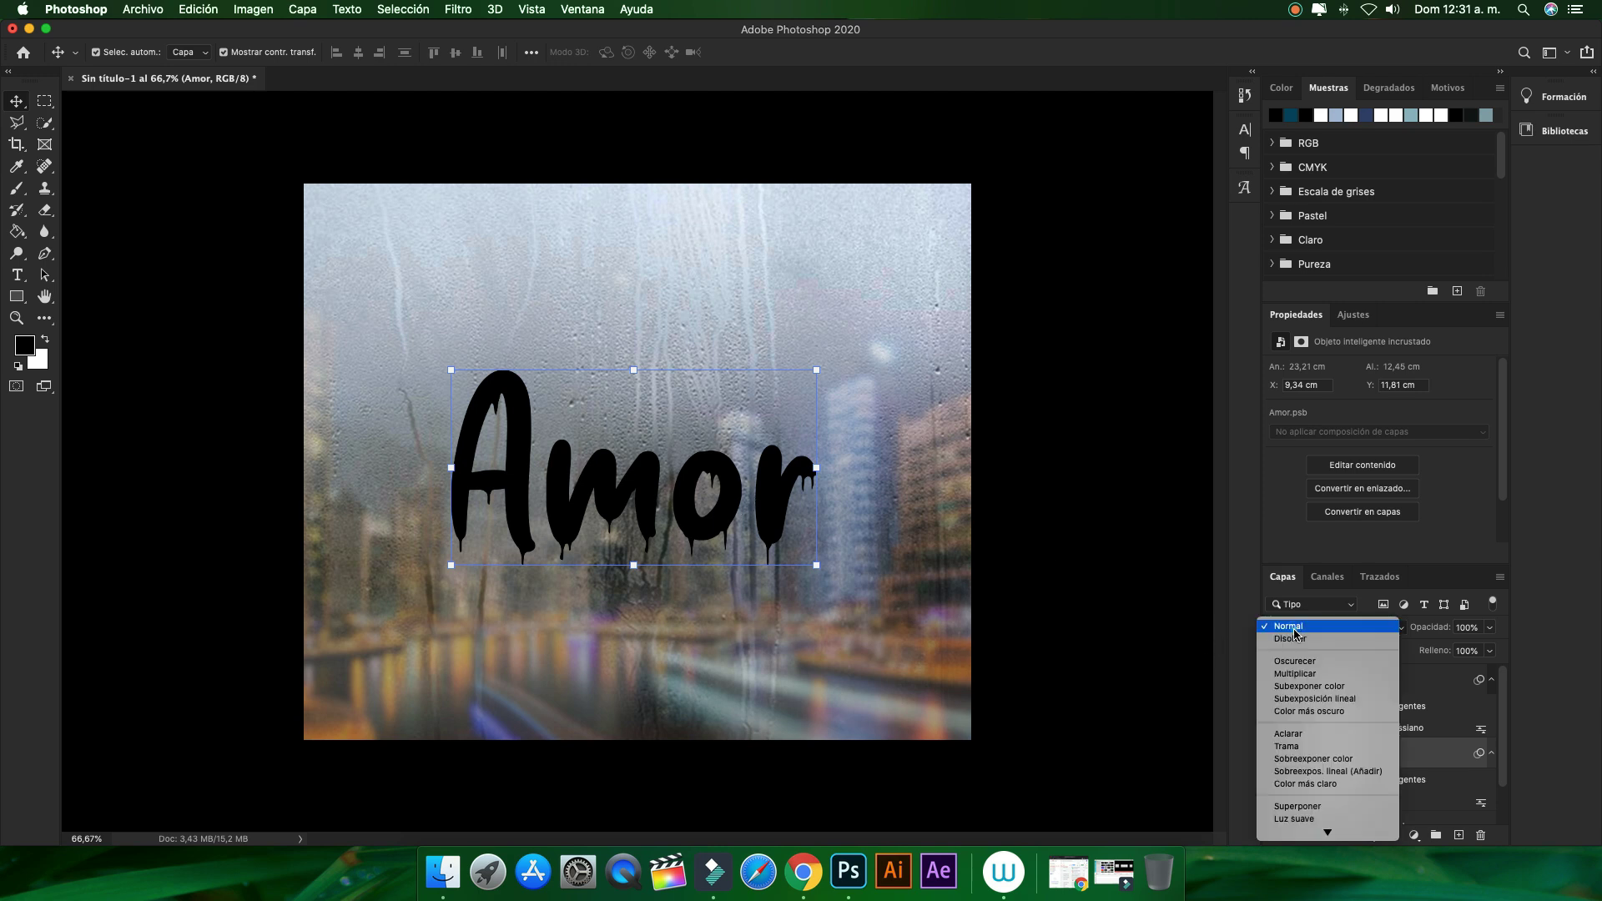
{"action": "left_click", "coordinate": [1308, 807]}
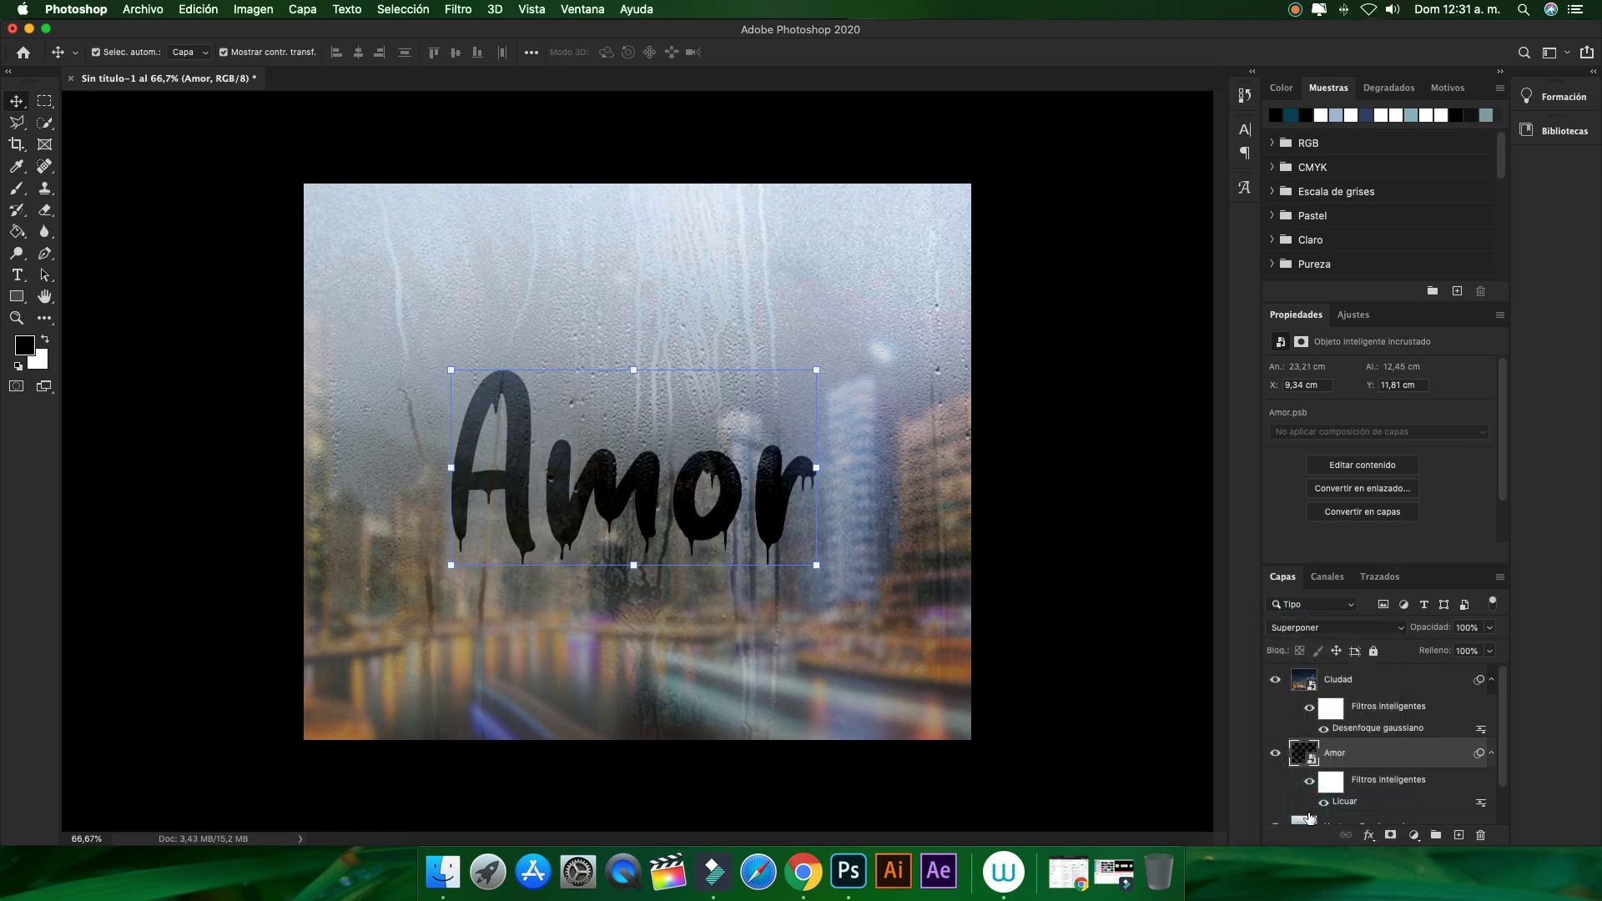
Lower the Amor layer's opacity to 63% and its fill to 86%
{"action": "left_click", "coordinate": [1492, 629]}
{"action": "left_click_drag", "start_coordinate": [1492, 648], "coordinate": [1460, 650]}
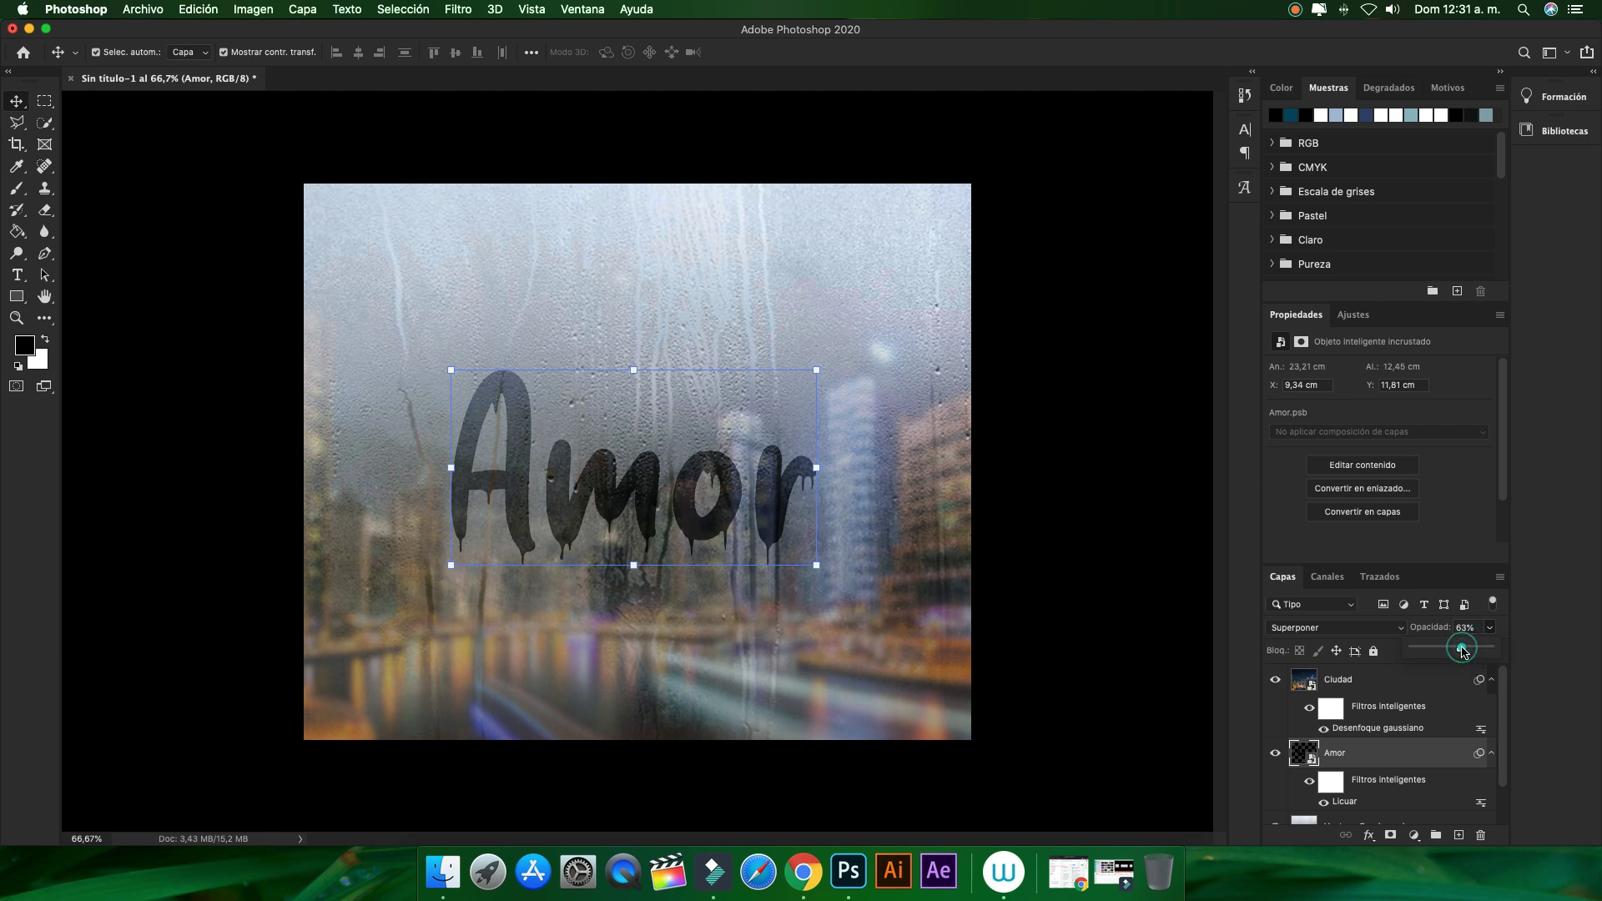
{"action": "left_click", "coordinate": [1170, 622]}
{"action": "left_click", "coordinate": [1345, 753]}
{"action": "left_click", "coordinate": [1174, 614]}
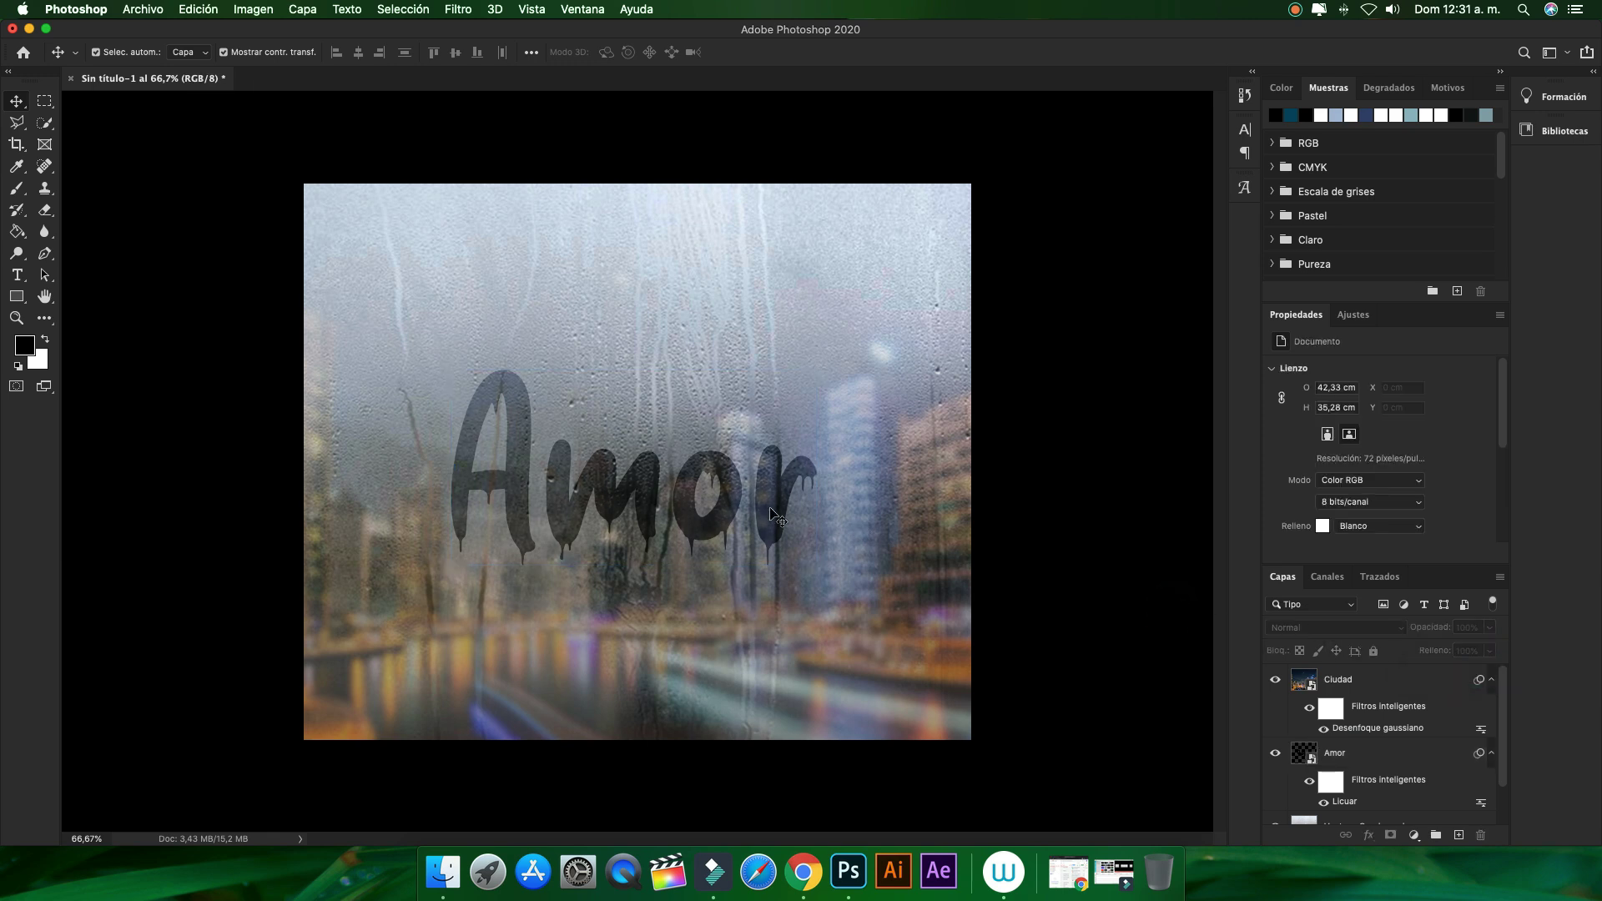
Turn off layer auto-select and shift the Amor text slightly up and right
{"action": "left_click", "coordinate": [762, 504]}
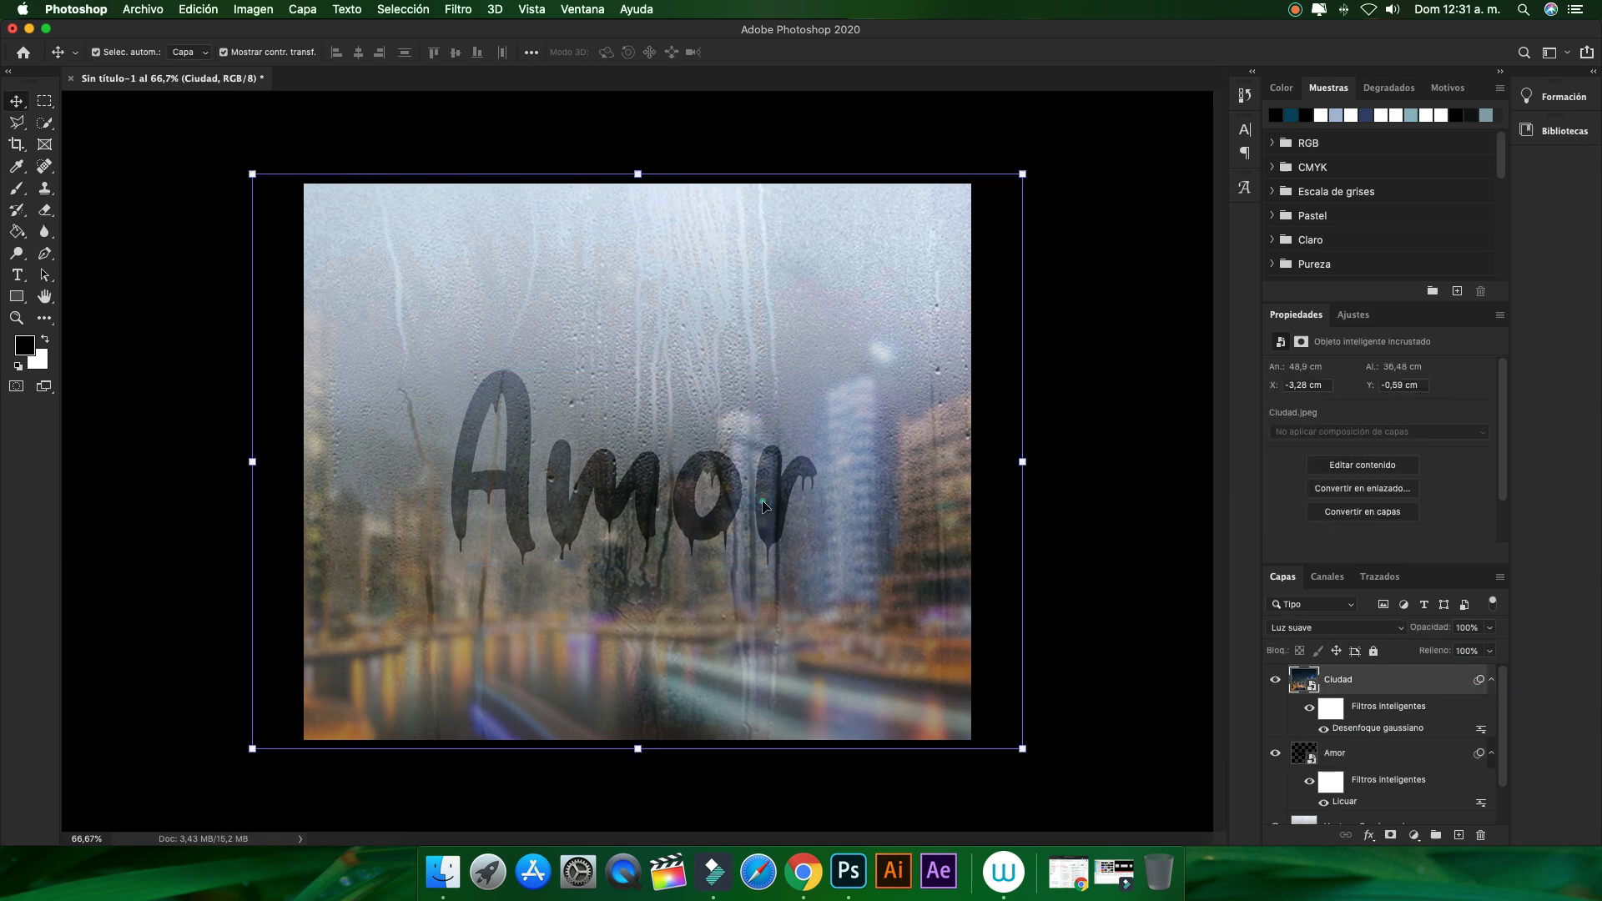
{"action": "left_click", "coordinate": [1343, 754]}
{"action": "left_click", "coordinate": [95, 51]}
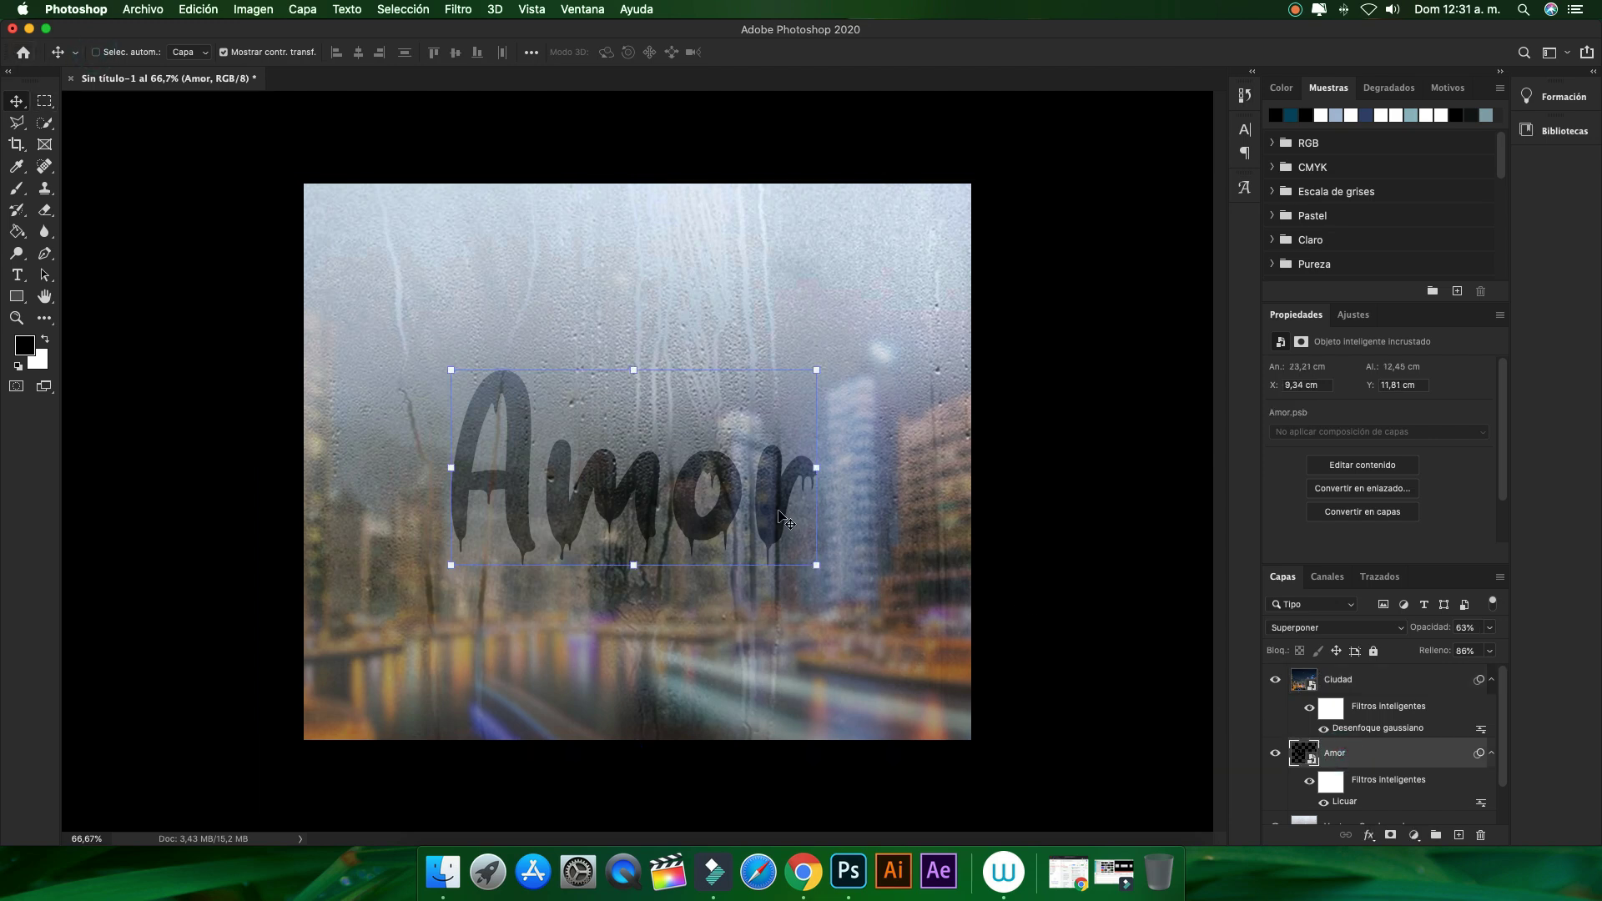
{"action": "left_click_drag", "start_coordinate": [785, 505], "coordinate": [799, 515]}
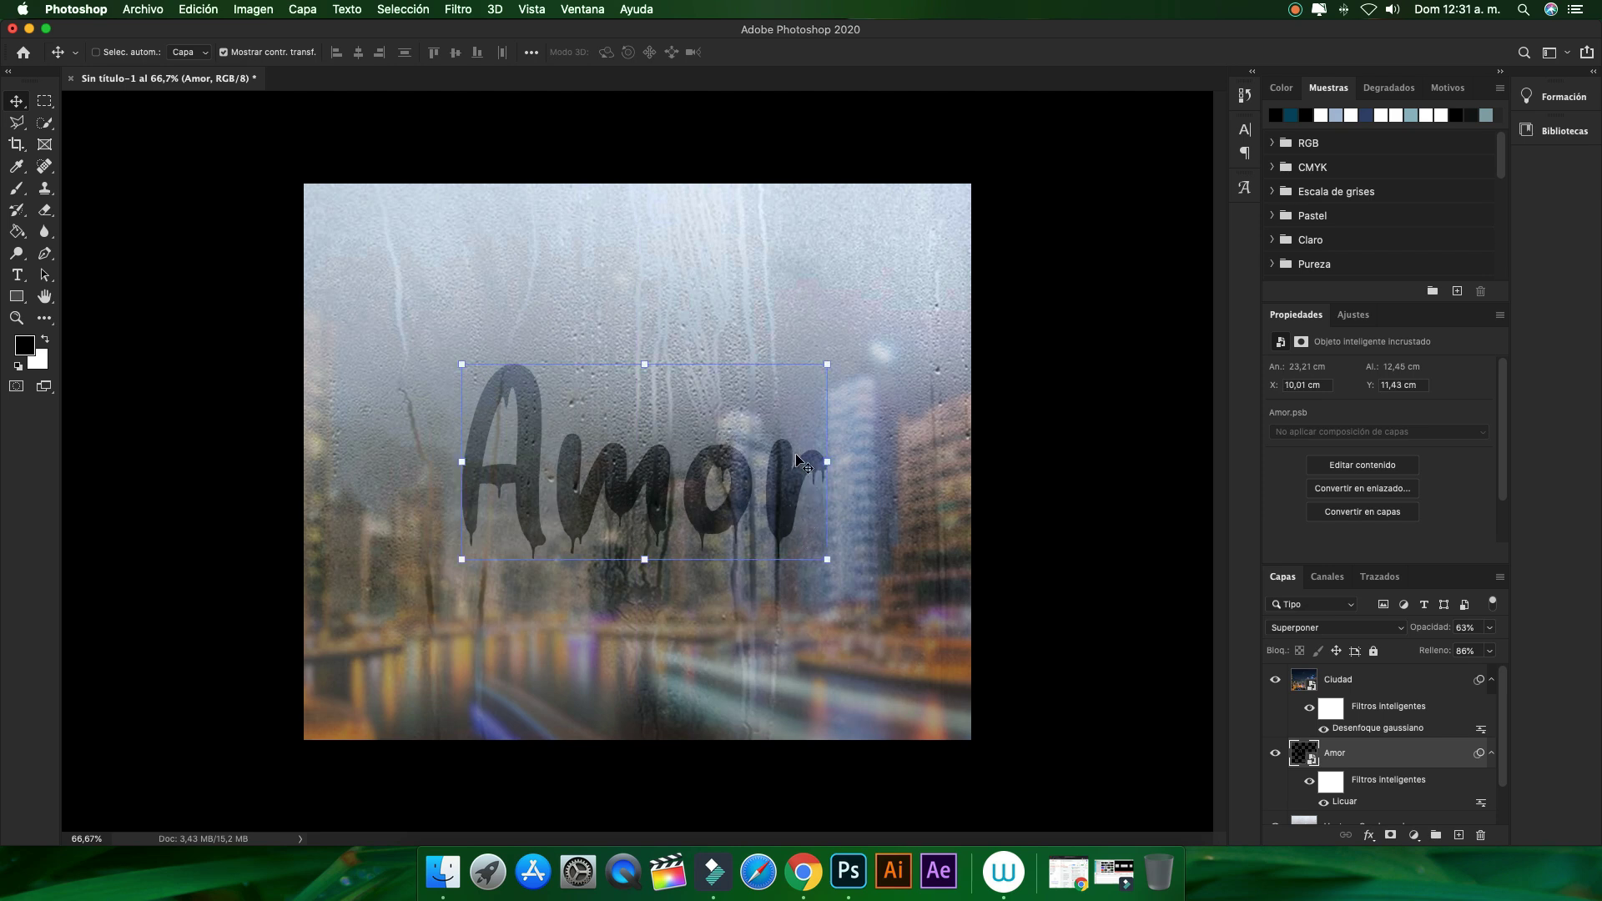
{"action": "key", "text": "Left"}
{"action": "key", "text": "Left"}
{"action": "key", "text": "Left"}
{"action": "key", "text": "Left"}
{"action": "key", "text": "Left"}
{"action": "key", "text": "Left"}
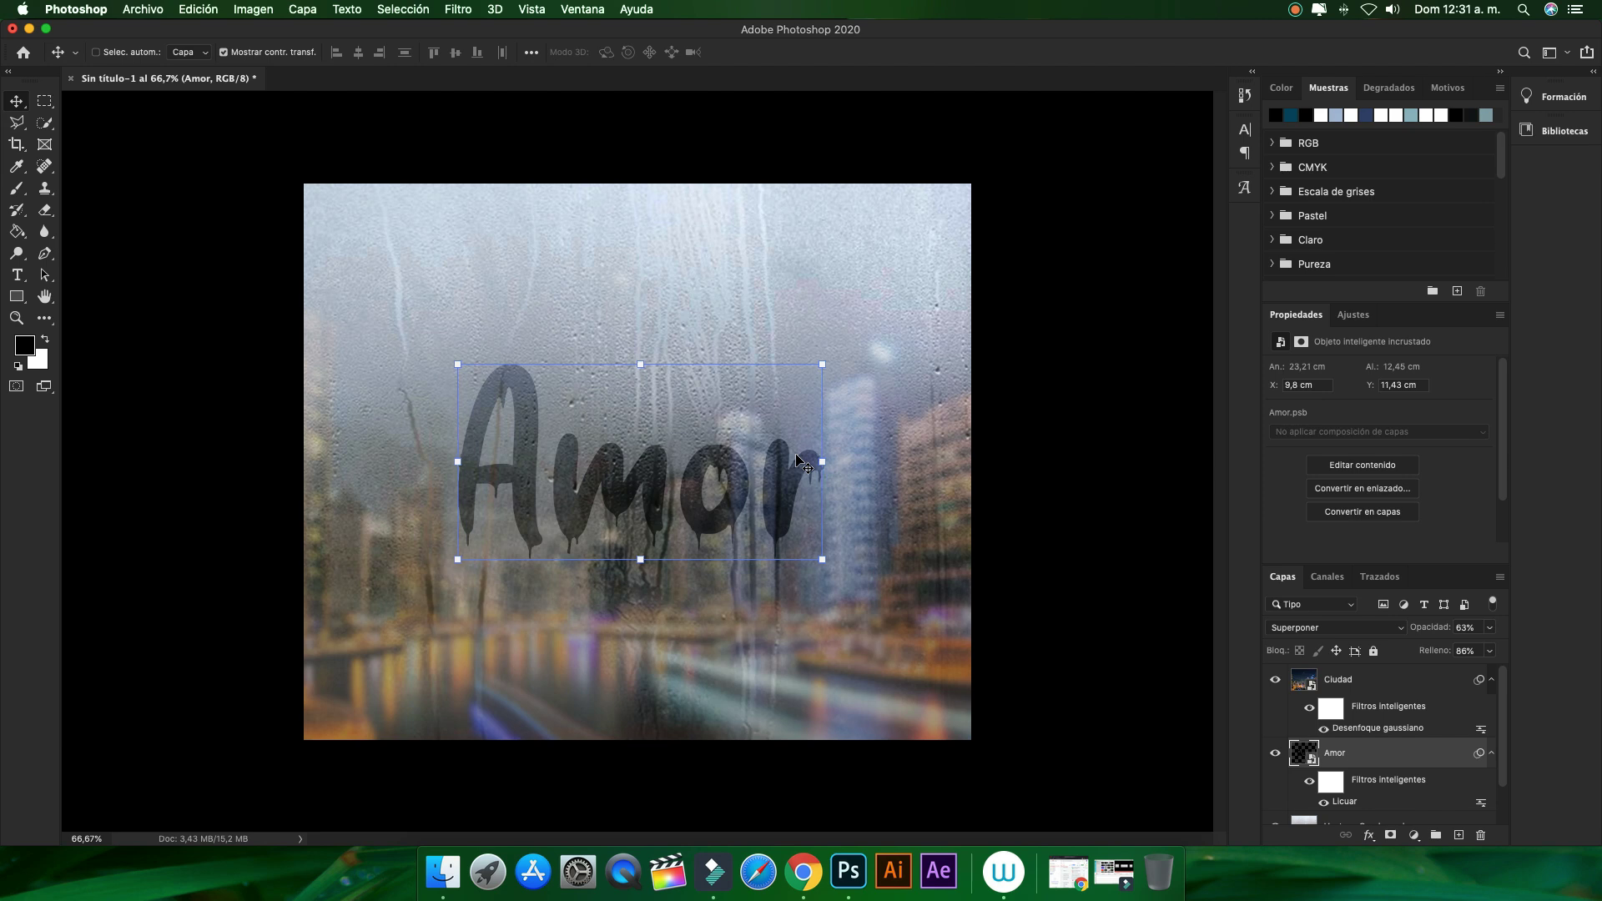
{"action": "key", "text": "Left"}
{"action": "key", "text": "Left"}
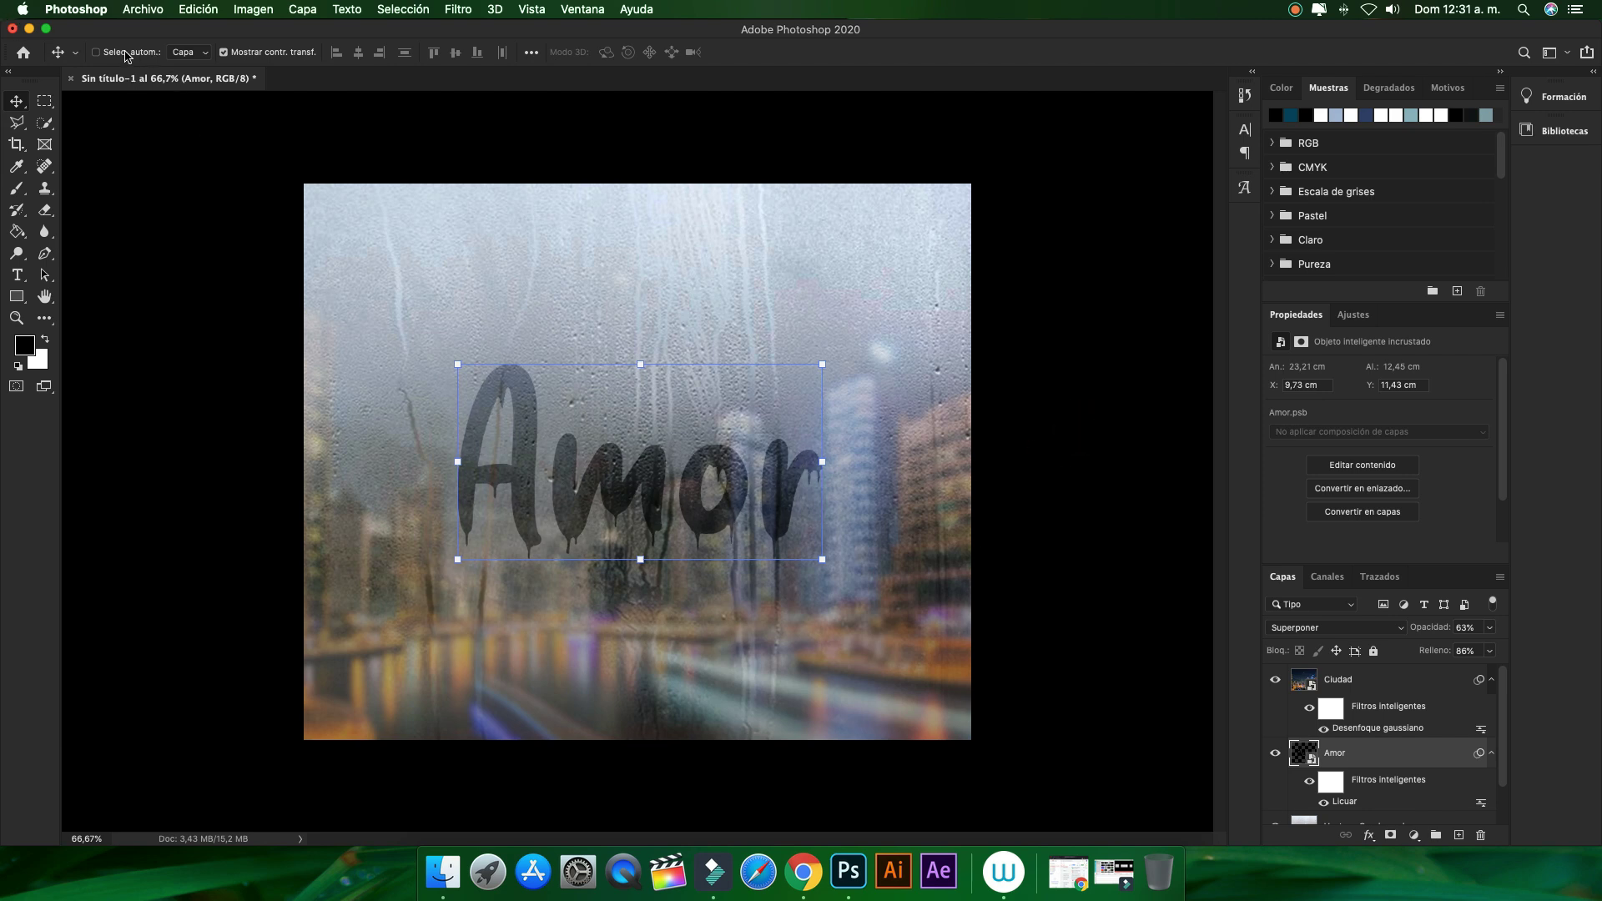
Hide the Amor layer so only the fogged, rainy city window shows
{"action": "left_click", "coordinate": [222, 198]}
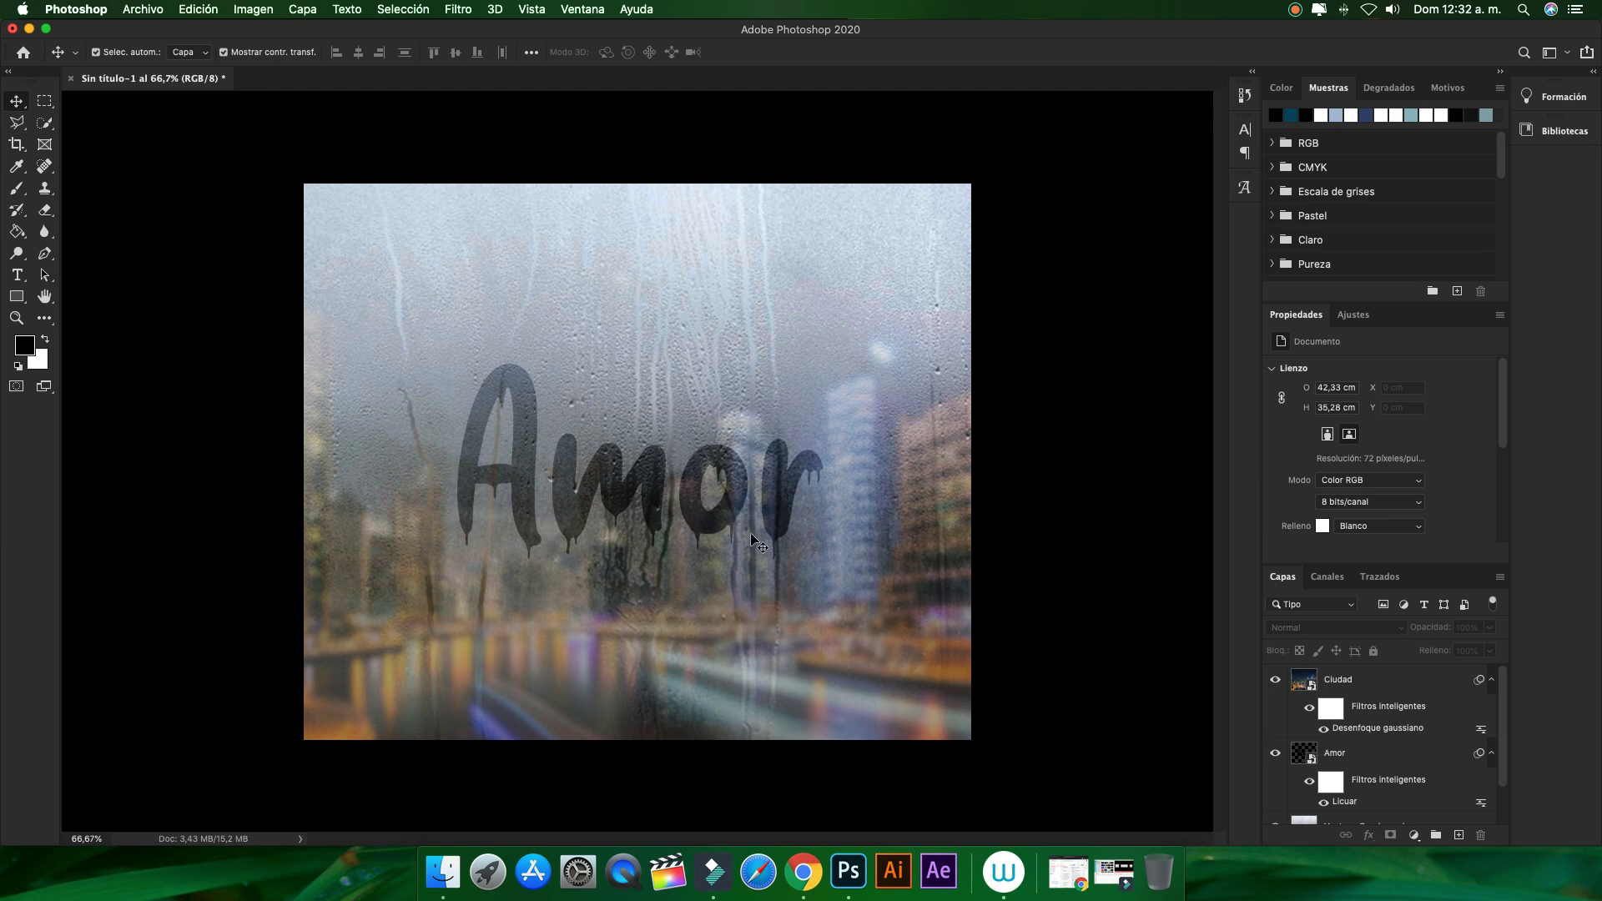
{"action": "left_click", "coordinate": [1385, 753]}
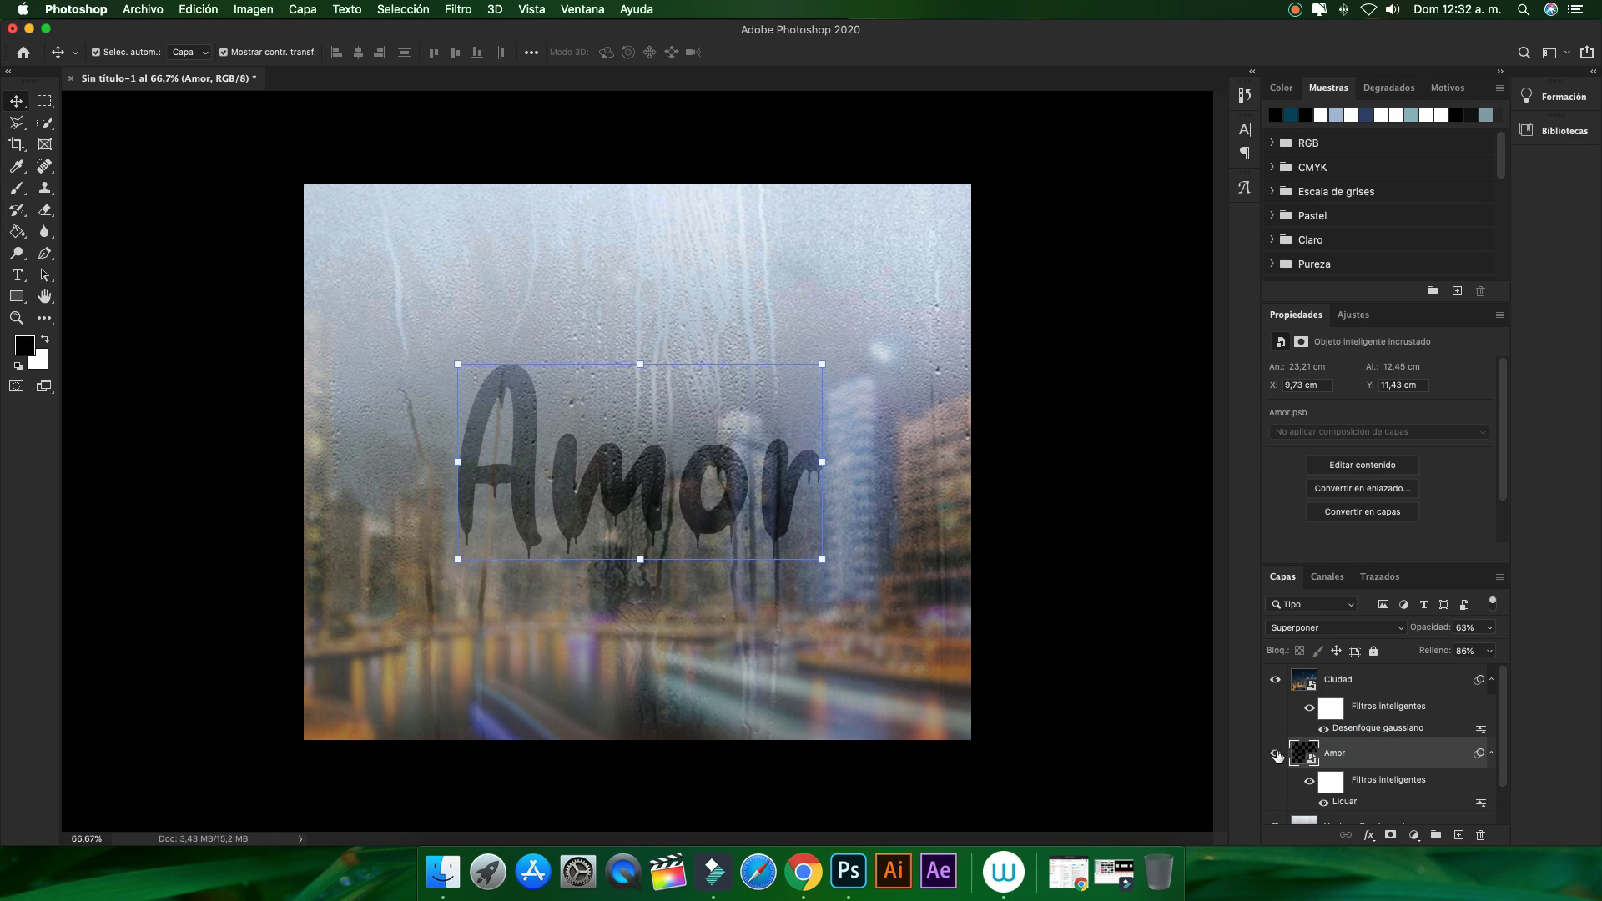
{"action": "left_click", "coordinate": [1275, 754]}
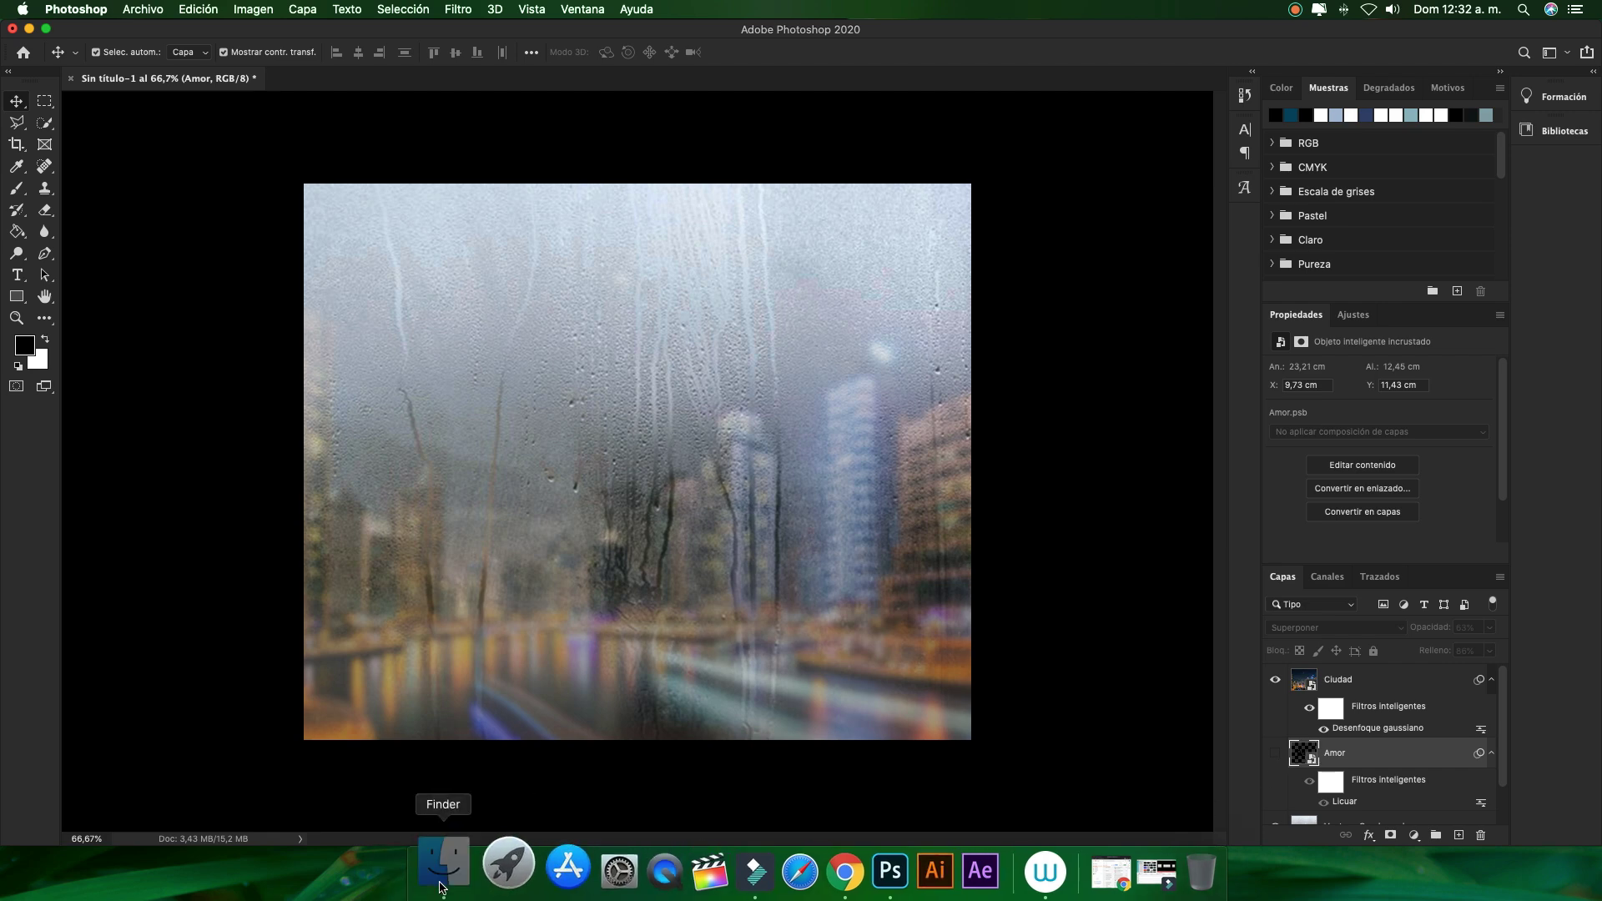
Place Logo Nike.png from the Tutorial Lluvia folder and scale it up across the window
{"action": "left_click", "coordinate": [442, 868]}
{"action": "left_click", "coordinate": [831, 356]}
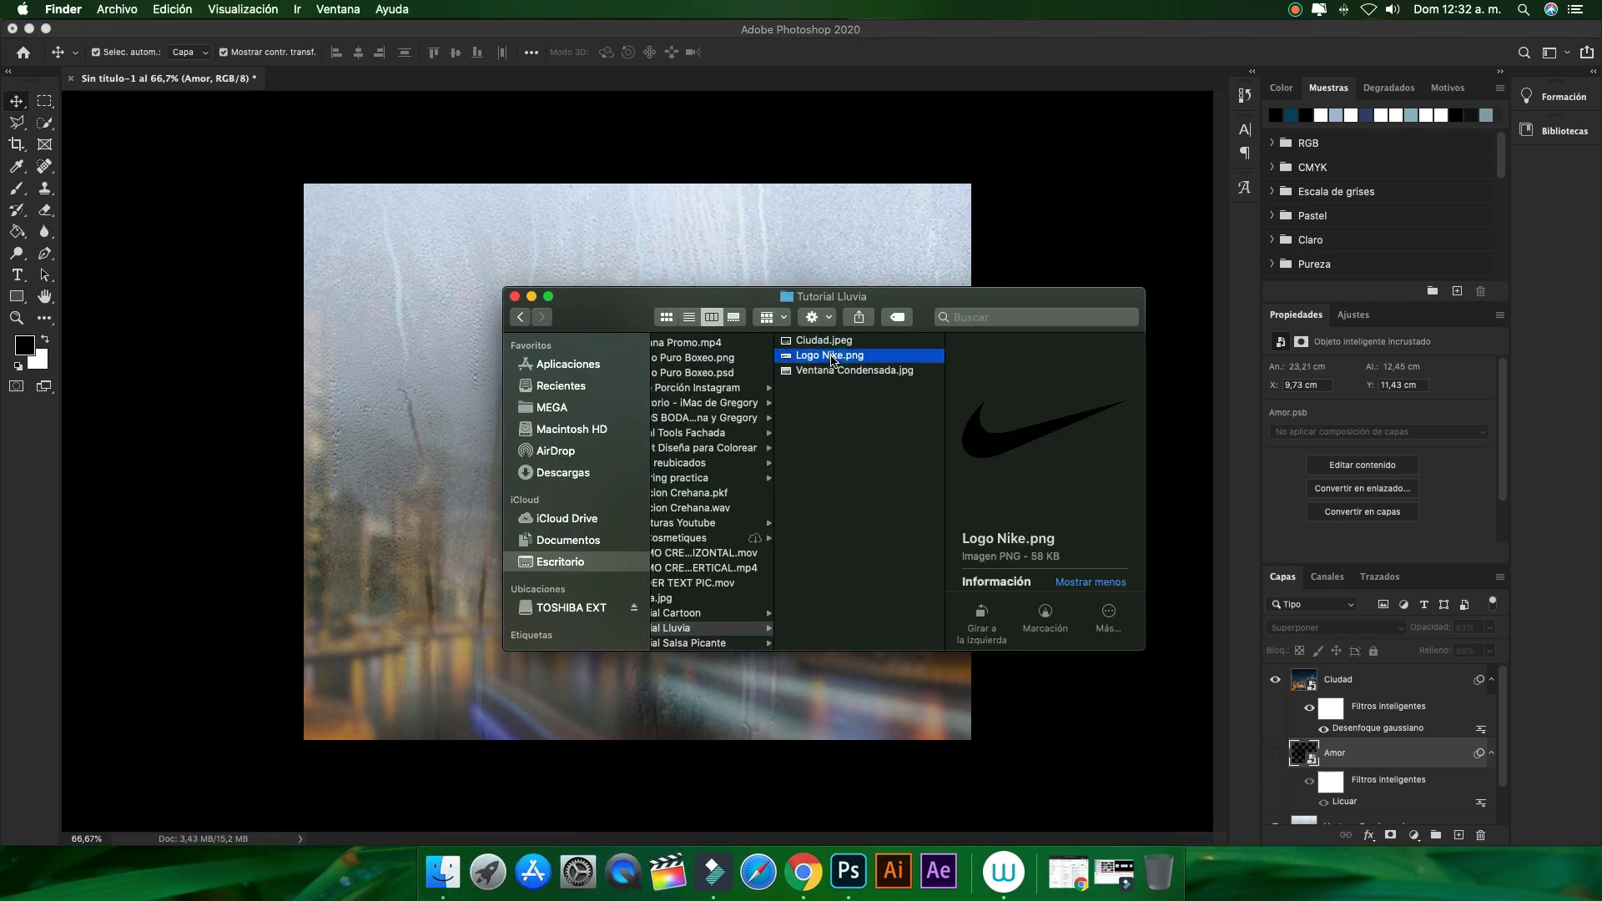
{"action": "left_click_drag", "start_coordinate": [830, 356], "coordinate": [618, 686]}
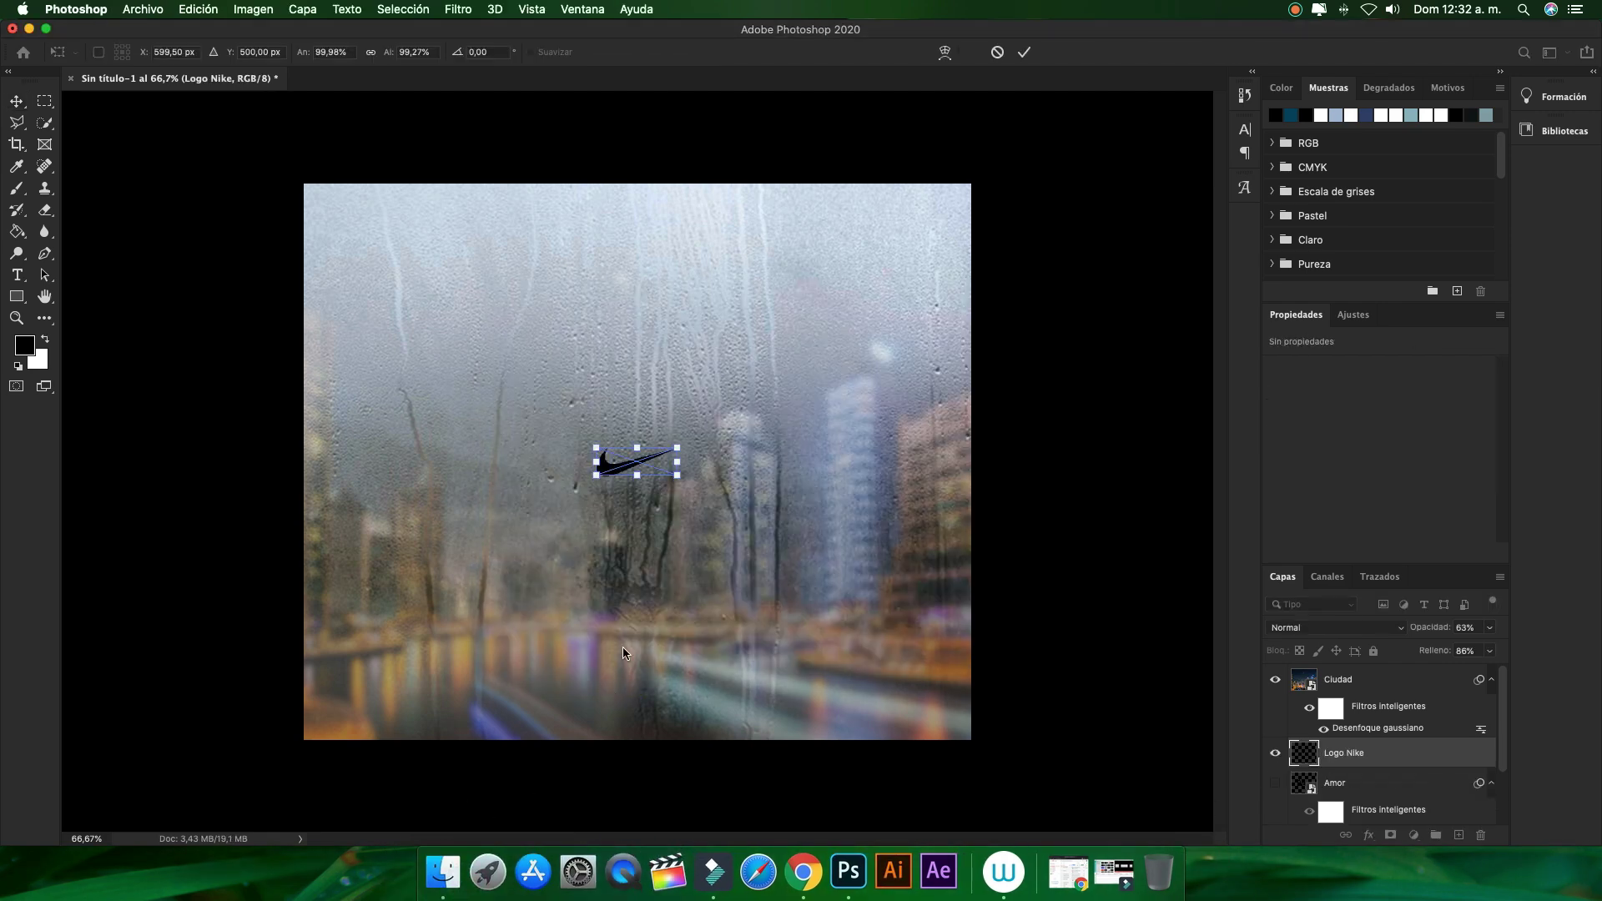
{"action": "left_click_drag", "start_coordinate": [675, 439], "coordinate": [834, 351]}
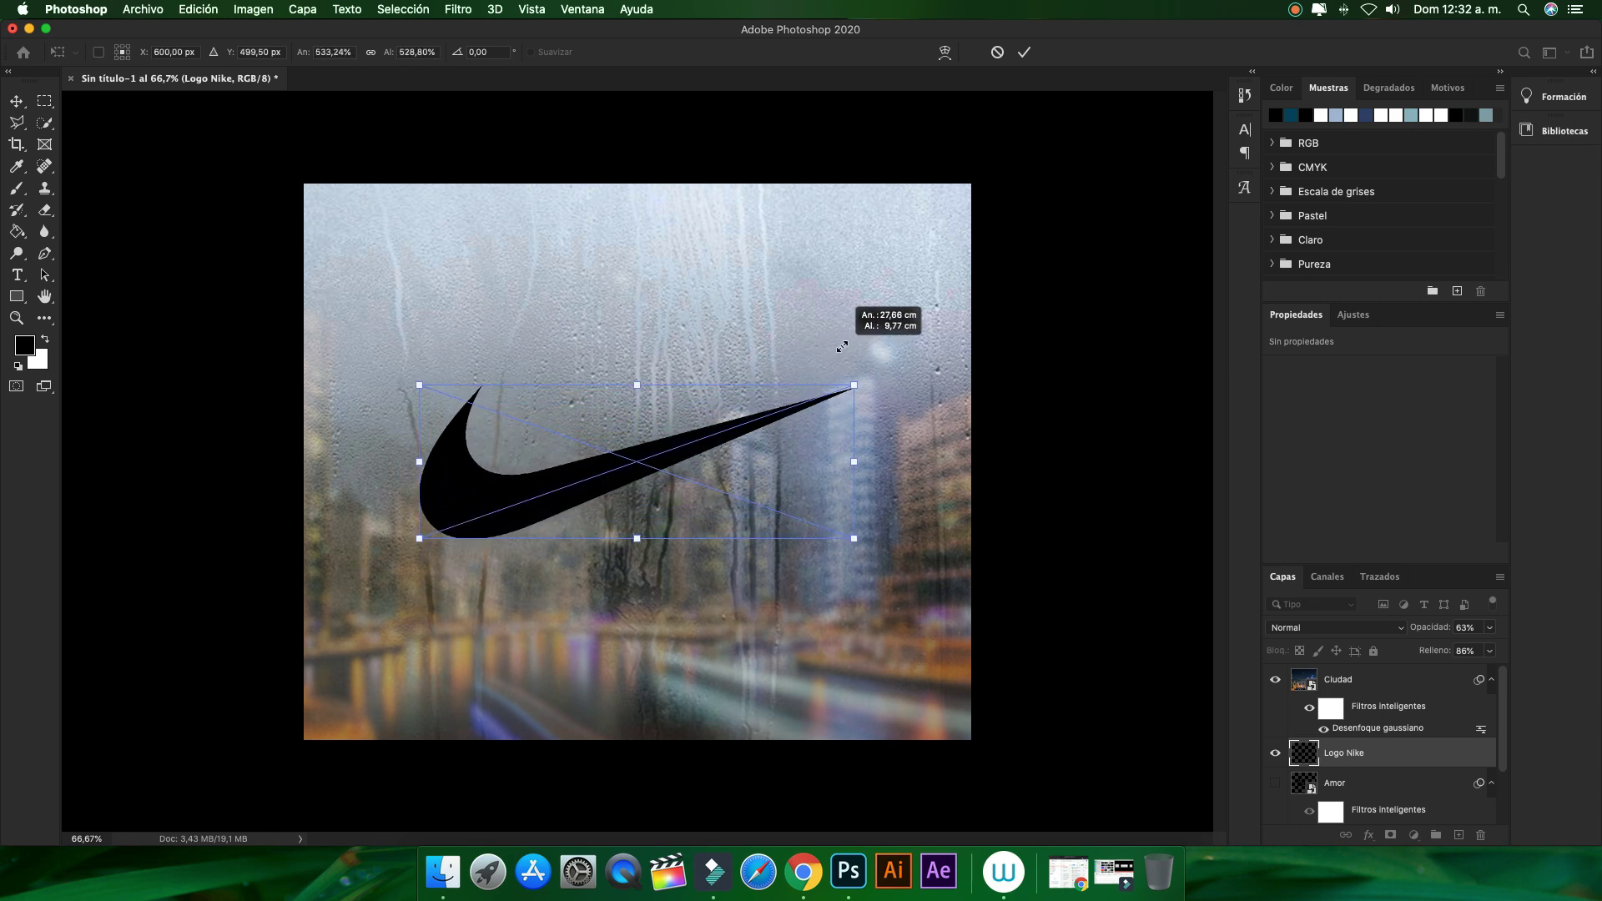
{"action": "left_click_drag", "start_coordinate": [834, 350], "coordinate": [835, 353]}
{"action": "left_click", "coordinate": [1022, 53]}
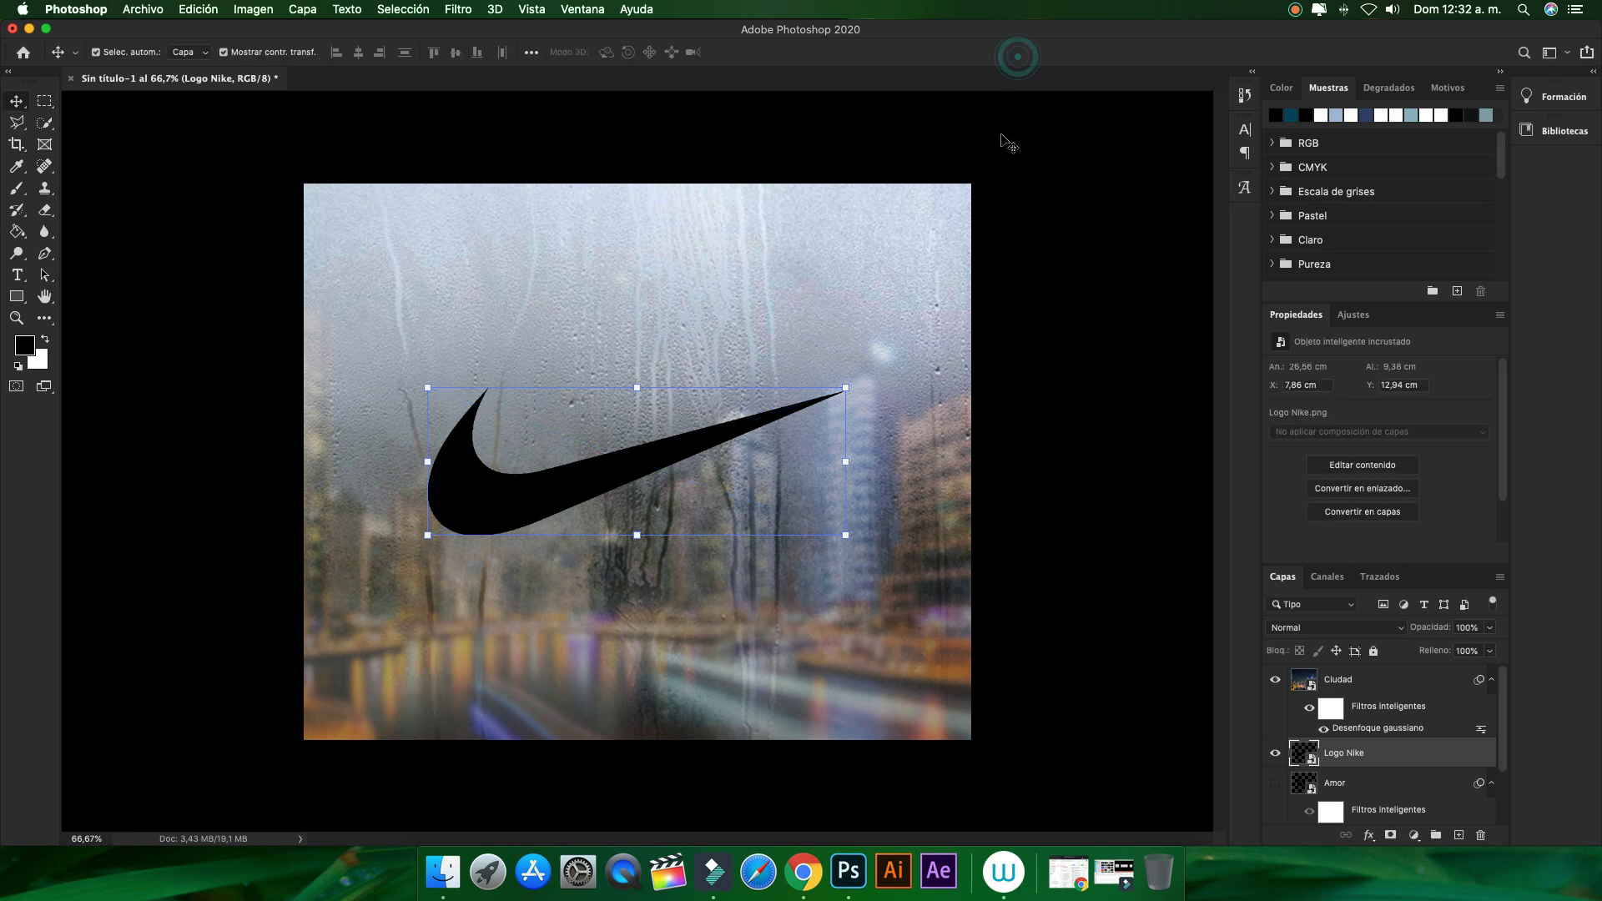
Select the Logo Nike layer in the Layers panel
{"action": "scroll", "coordinate": [1380, 719], "scroll_direction": "down", "scroll_amount": 2}
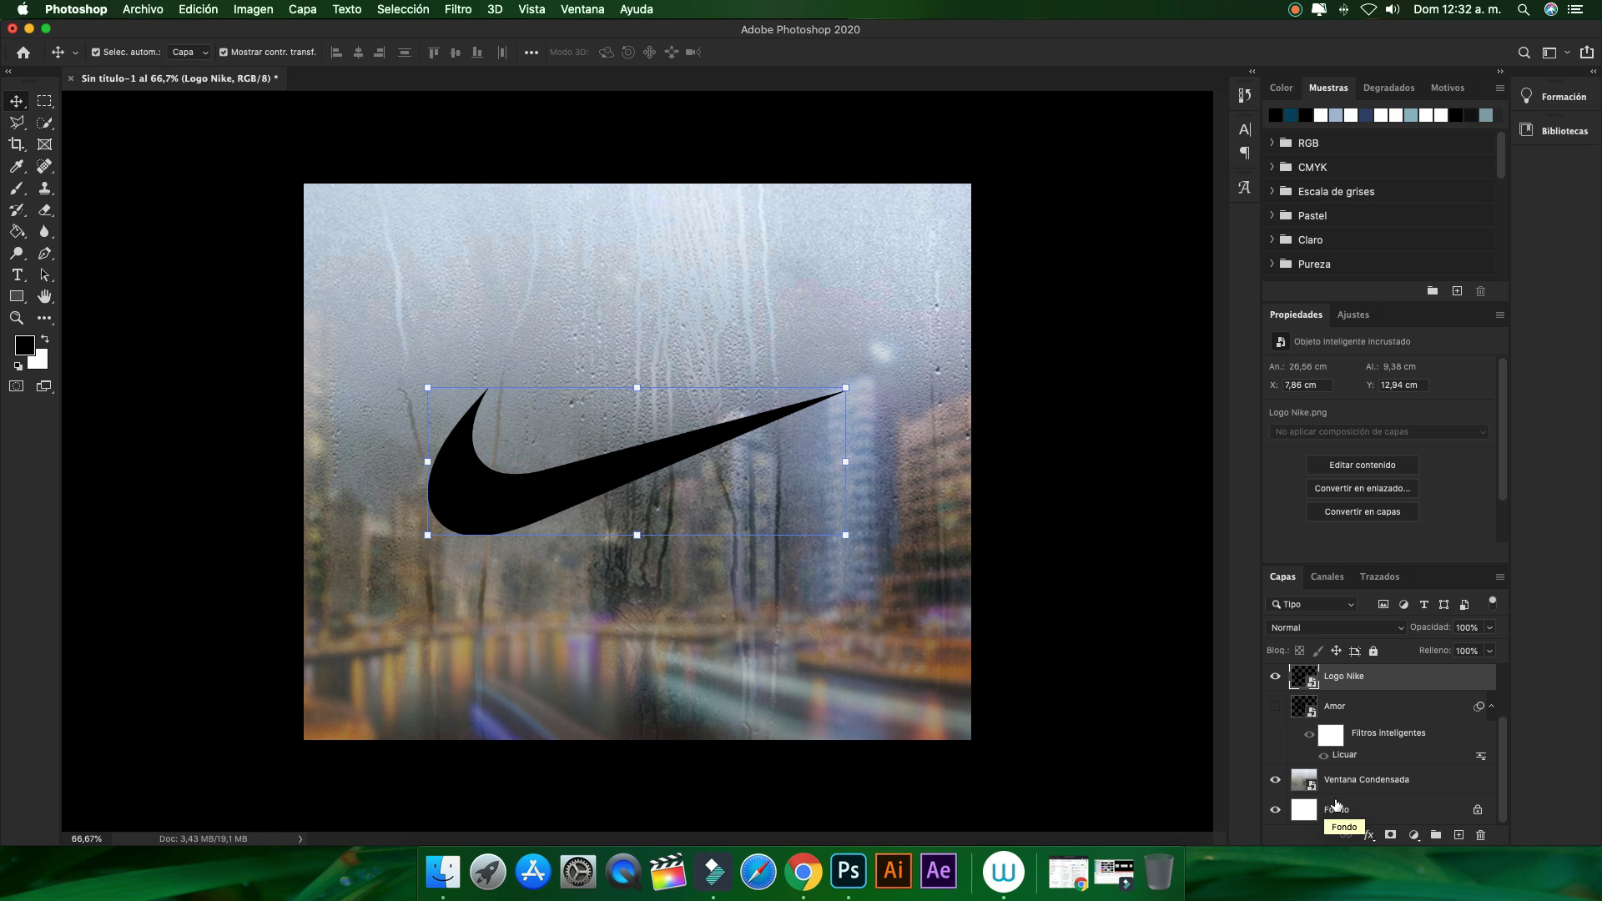
{"action": "key", "text": "super"}
{"action": "left_click", "coordinate": [1337, 809], "text": "super"}
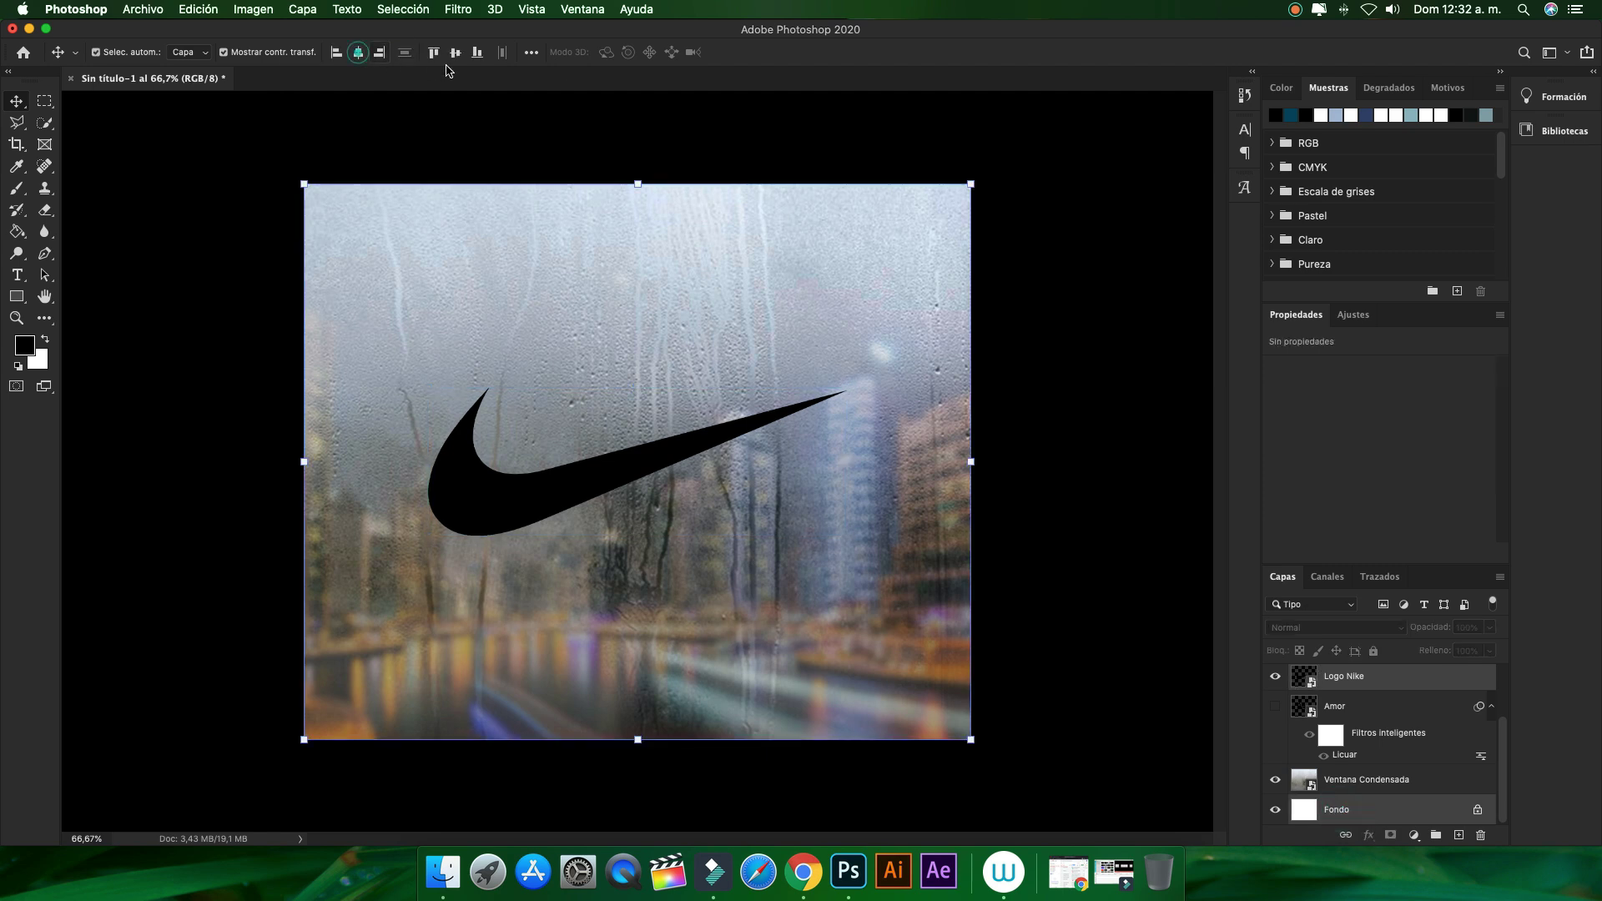
{"action": "left_click", "coordinate": [643, 116]}
{"action": "left_click", "coordinate": [714, 440]}
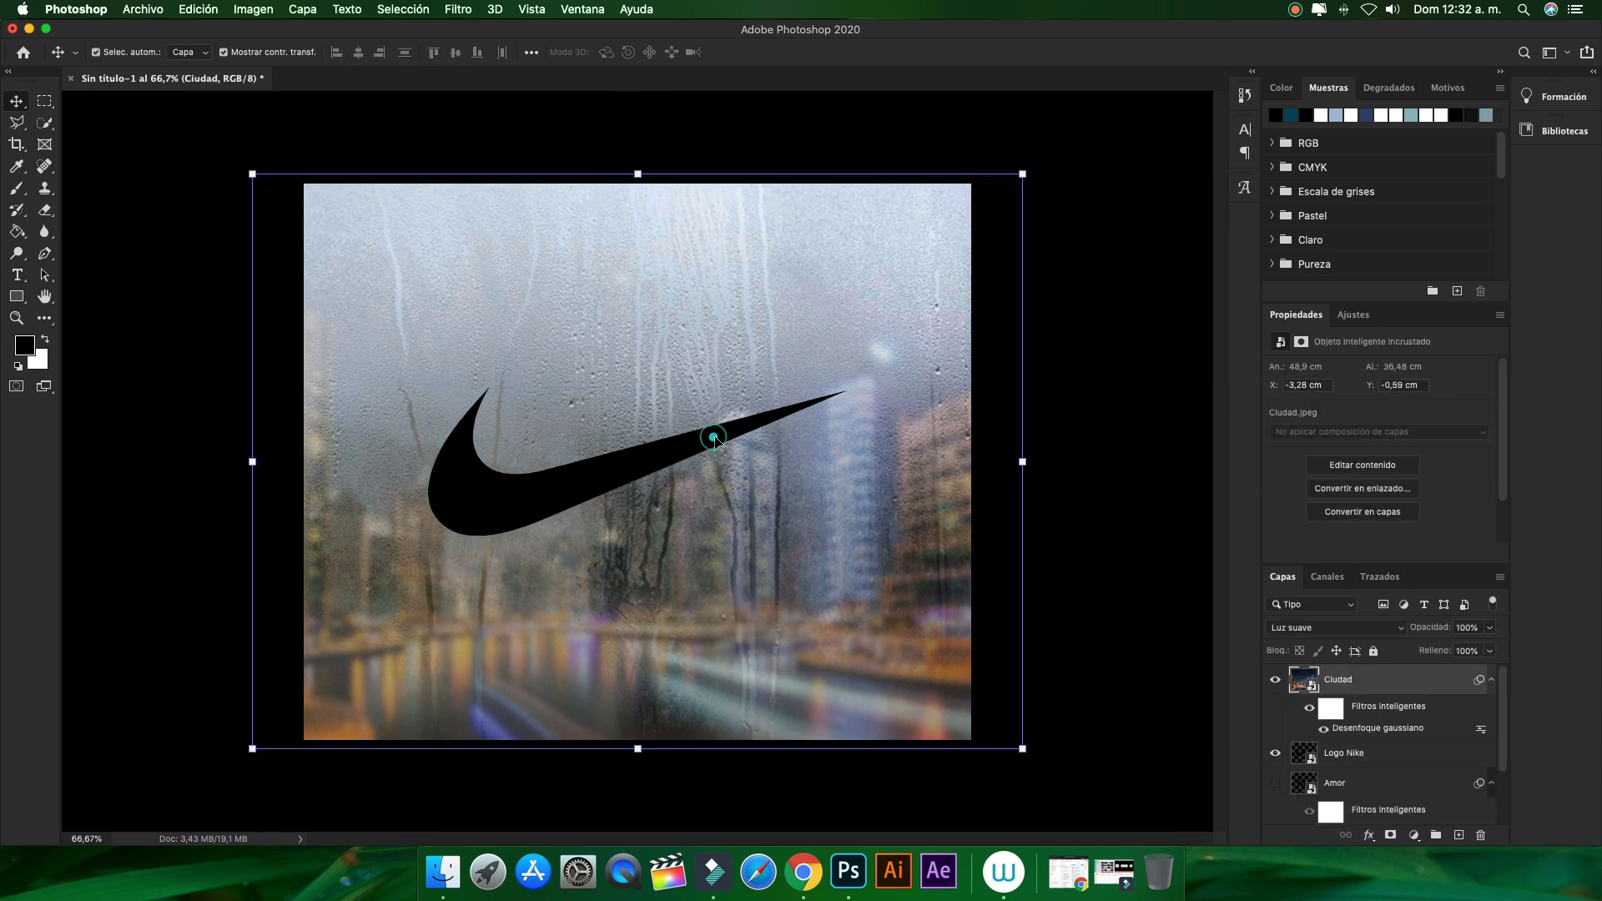
{"action": "left_click", "coordinate": [1349, 782]}
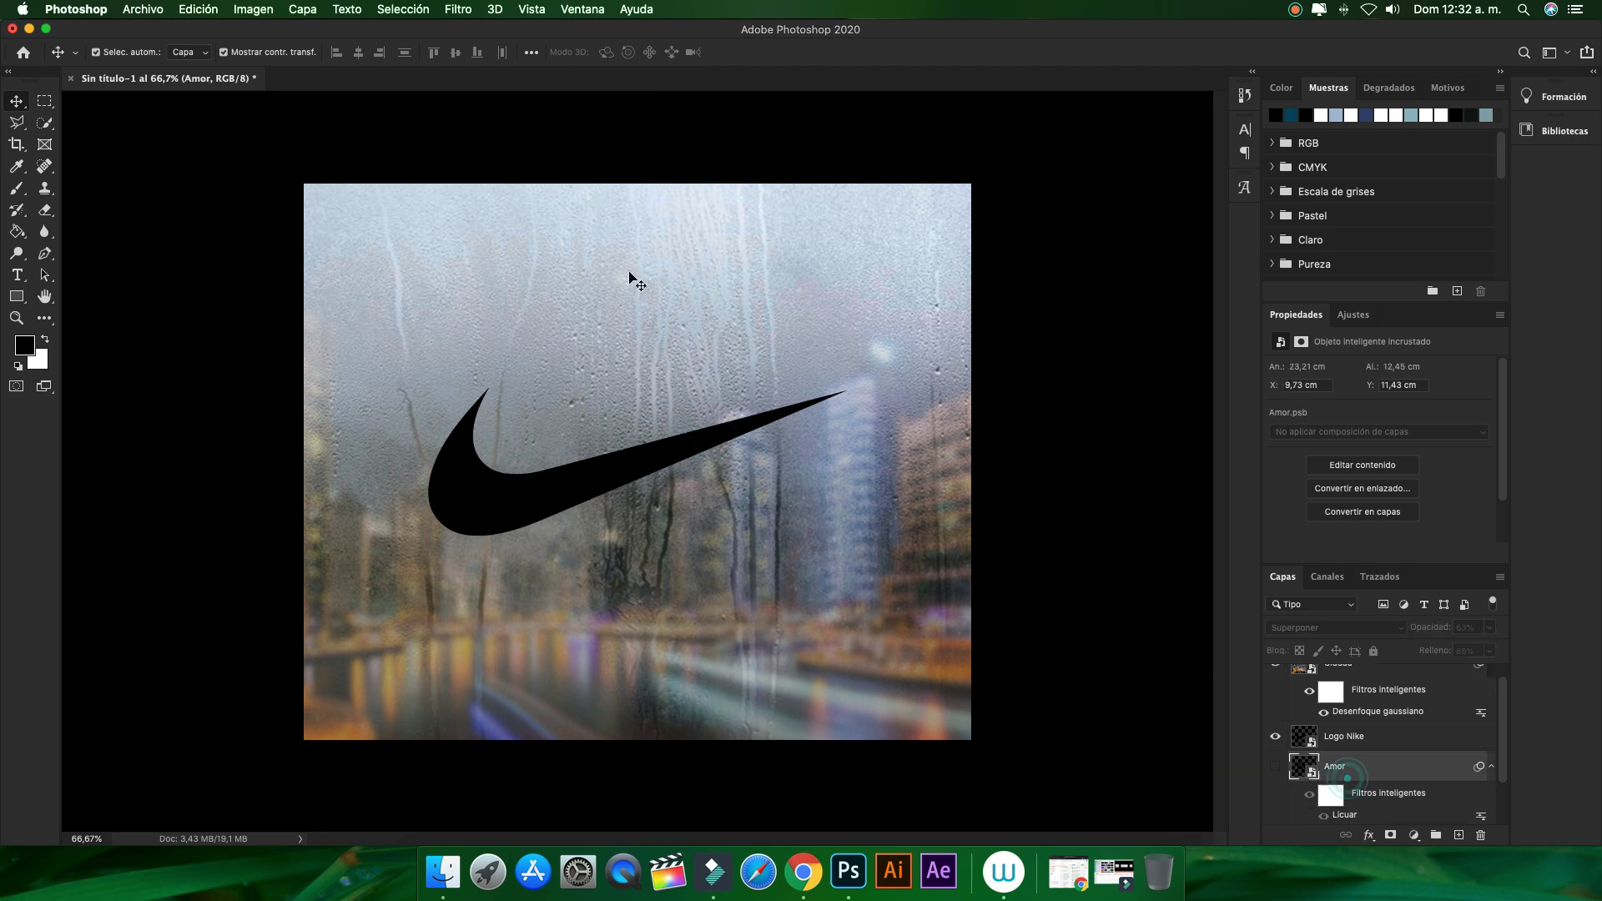
{"action": "left_click", "coordinate": [1340, 738]}
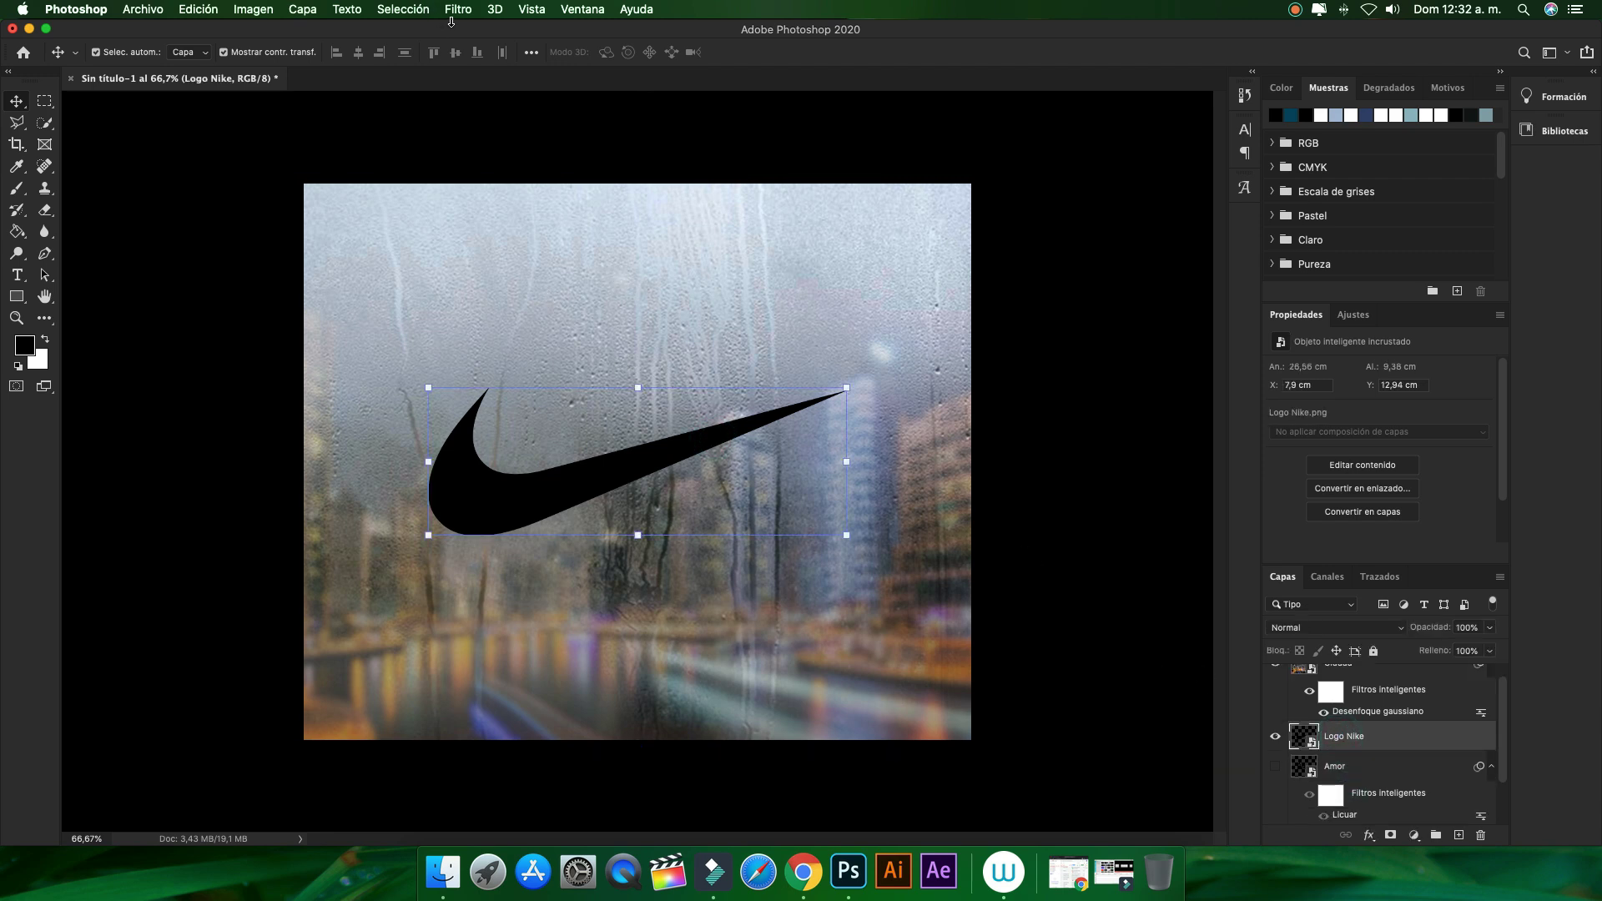
{"action": "left_click", "coordinate": [458, 10]}
Open Licuar on the logo at 100% and pull a drip from the swoosh's lower edge
{"action": "left_click", "coordinate": [476, 144]}
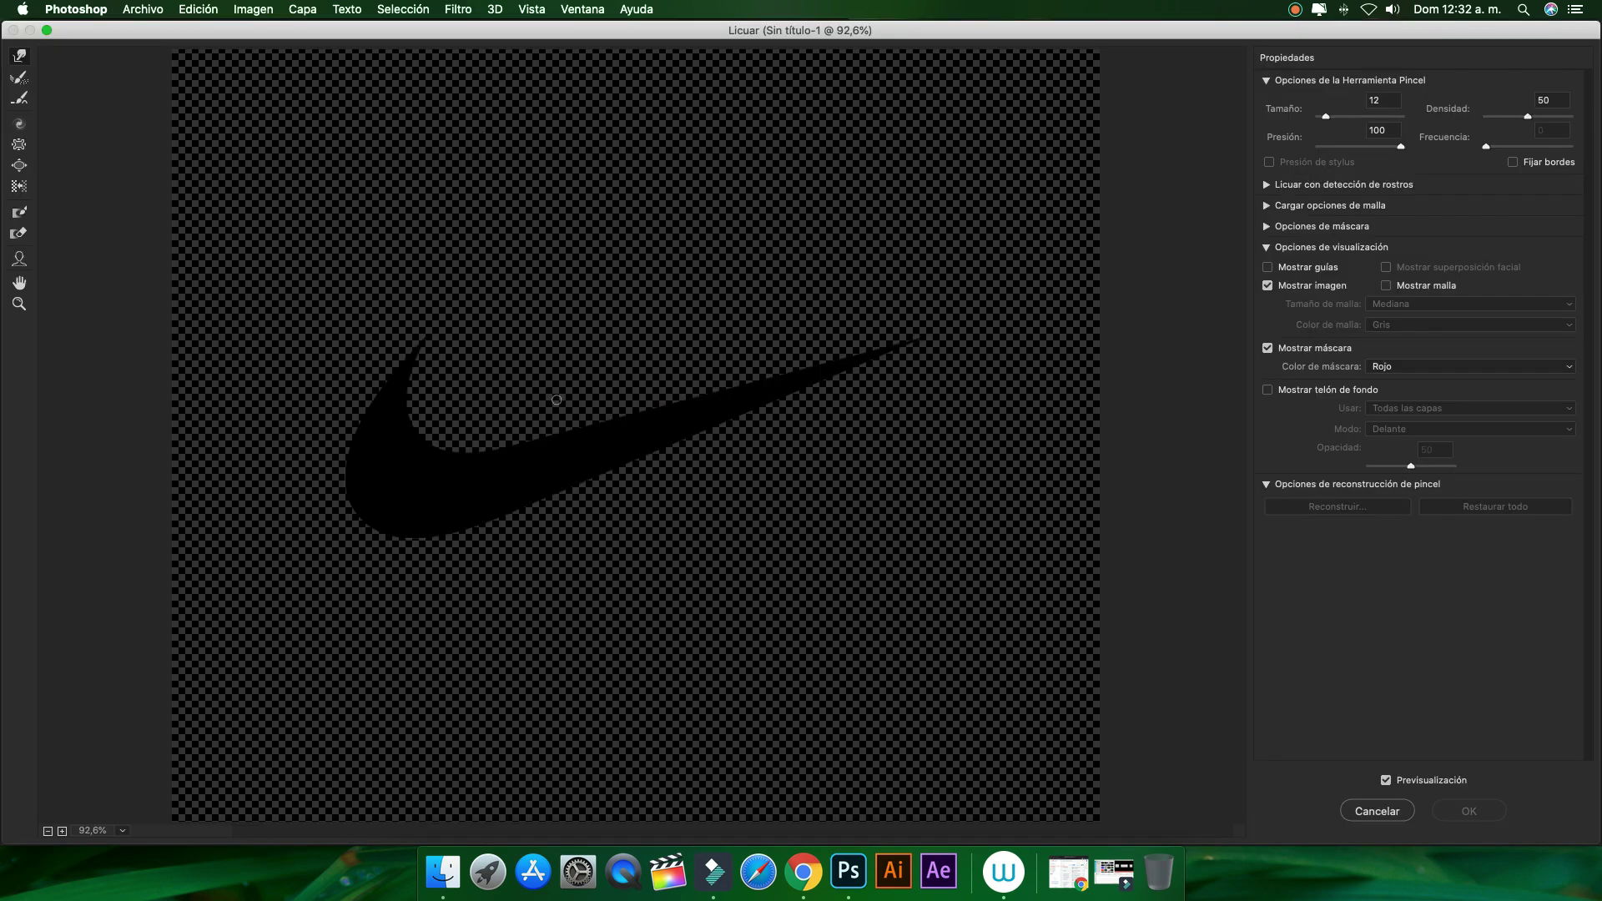
{"action": "left_click", "coordinate": [557, 413]}
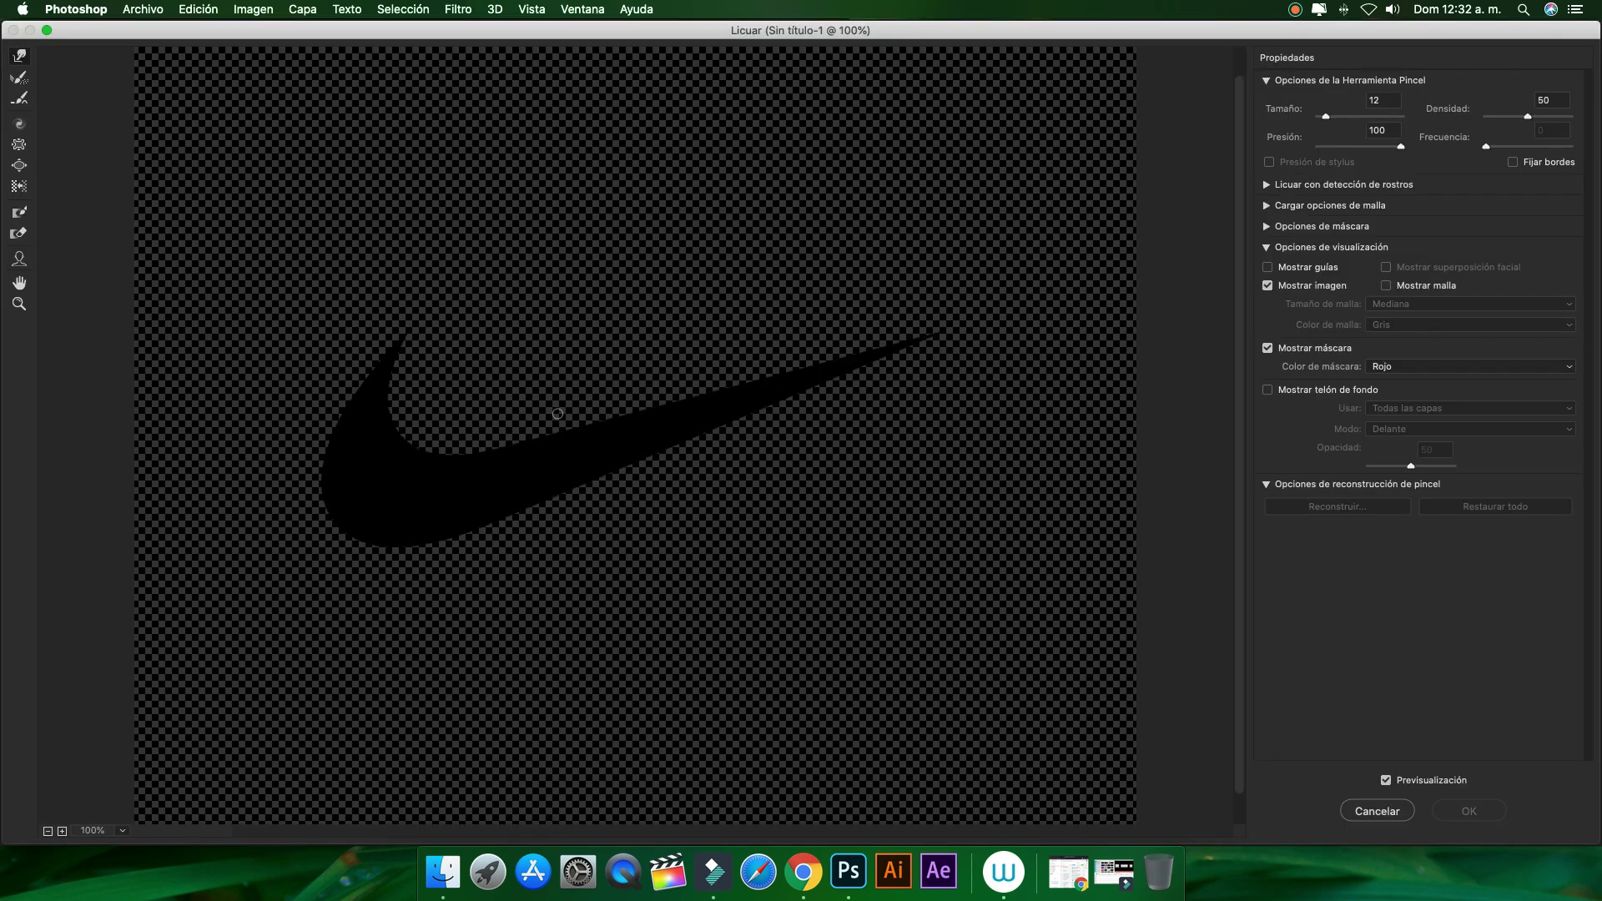
{"action": "left_click_drag", "start_coordinate": [571, 550], "coordinate": [576, 550]}
{"action": "left_click_drag", "start_coordinate": [395, 529], "coordinate": [394, 605]}
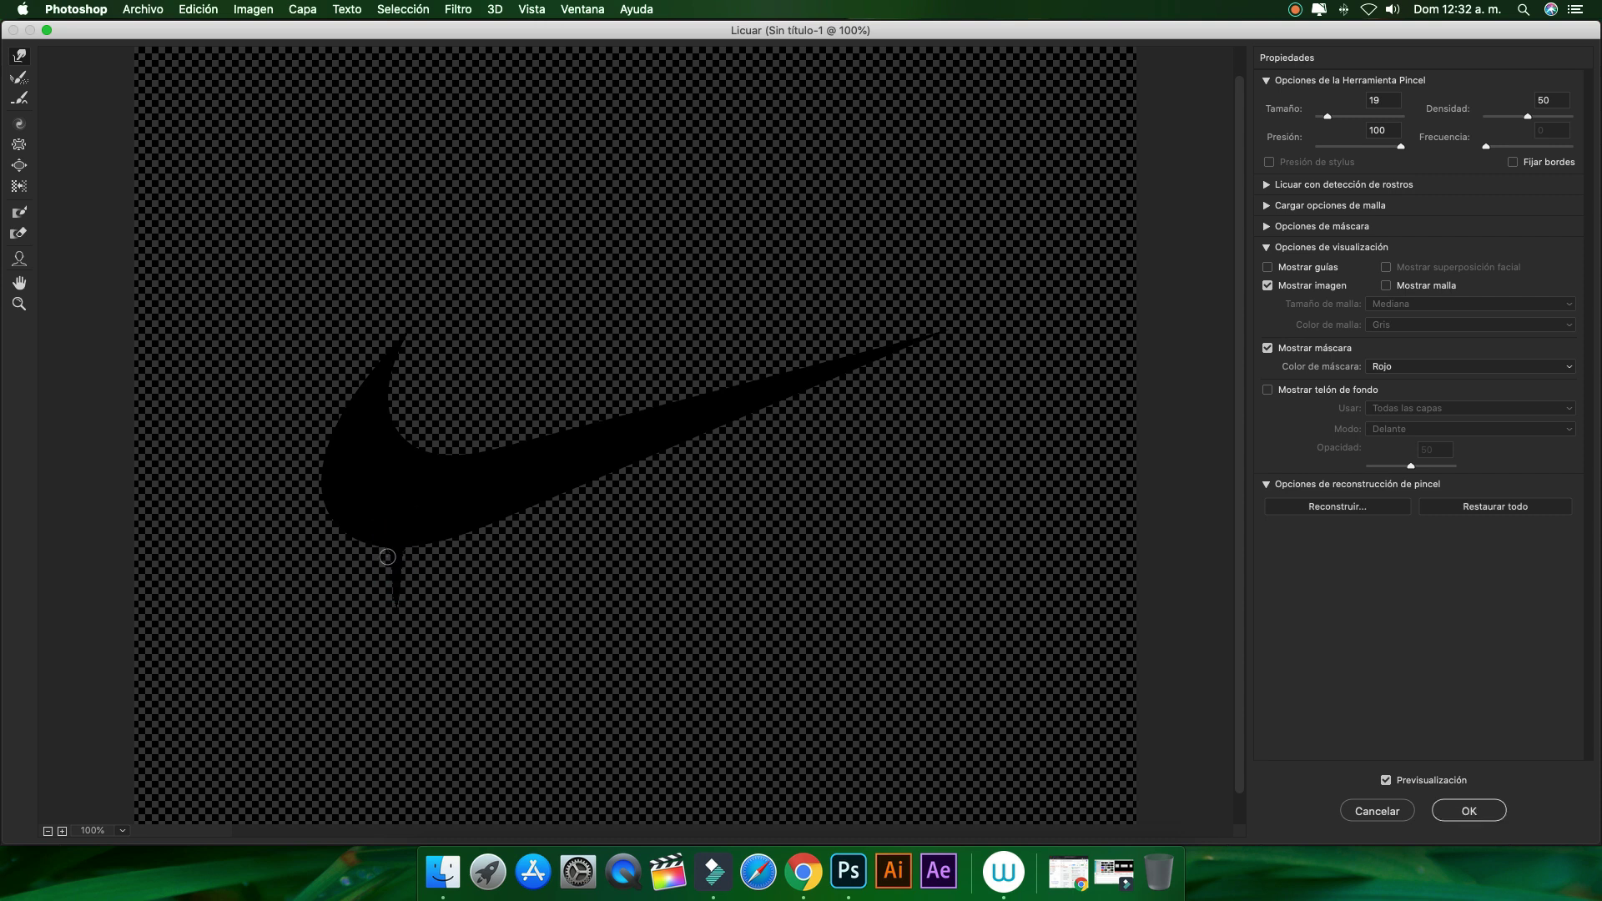
{"action": "left_click_drag", "start_coordinate": [387, 556], "coordinate": [403, 561]}
{"action": "mouse_move", "coordinate": [406, 619]}
{"action": "left_mouse_down"}
{"action": "mouse_move", "coordinate": [378, 615]}
{"action": "mouse_move", "coordinate": [400, 619]}
{"action": "left_mouse_up"}
Add two more drips under the swoosh, shrinking then enlarging the brush
{"action": "left_click", "coordinate": [409, 633]}
{"action": "key", "text": "bracketleft"}
{"action": "key", "text": "bracketleft"}
{"action": "left_click_drag", "start_coordinate": [362, 541], "coordinate": [361, 608]}
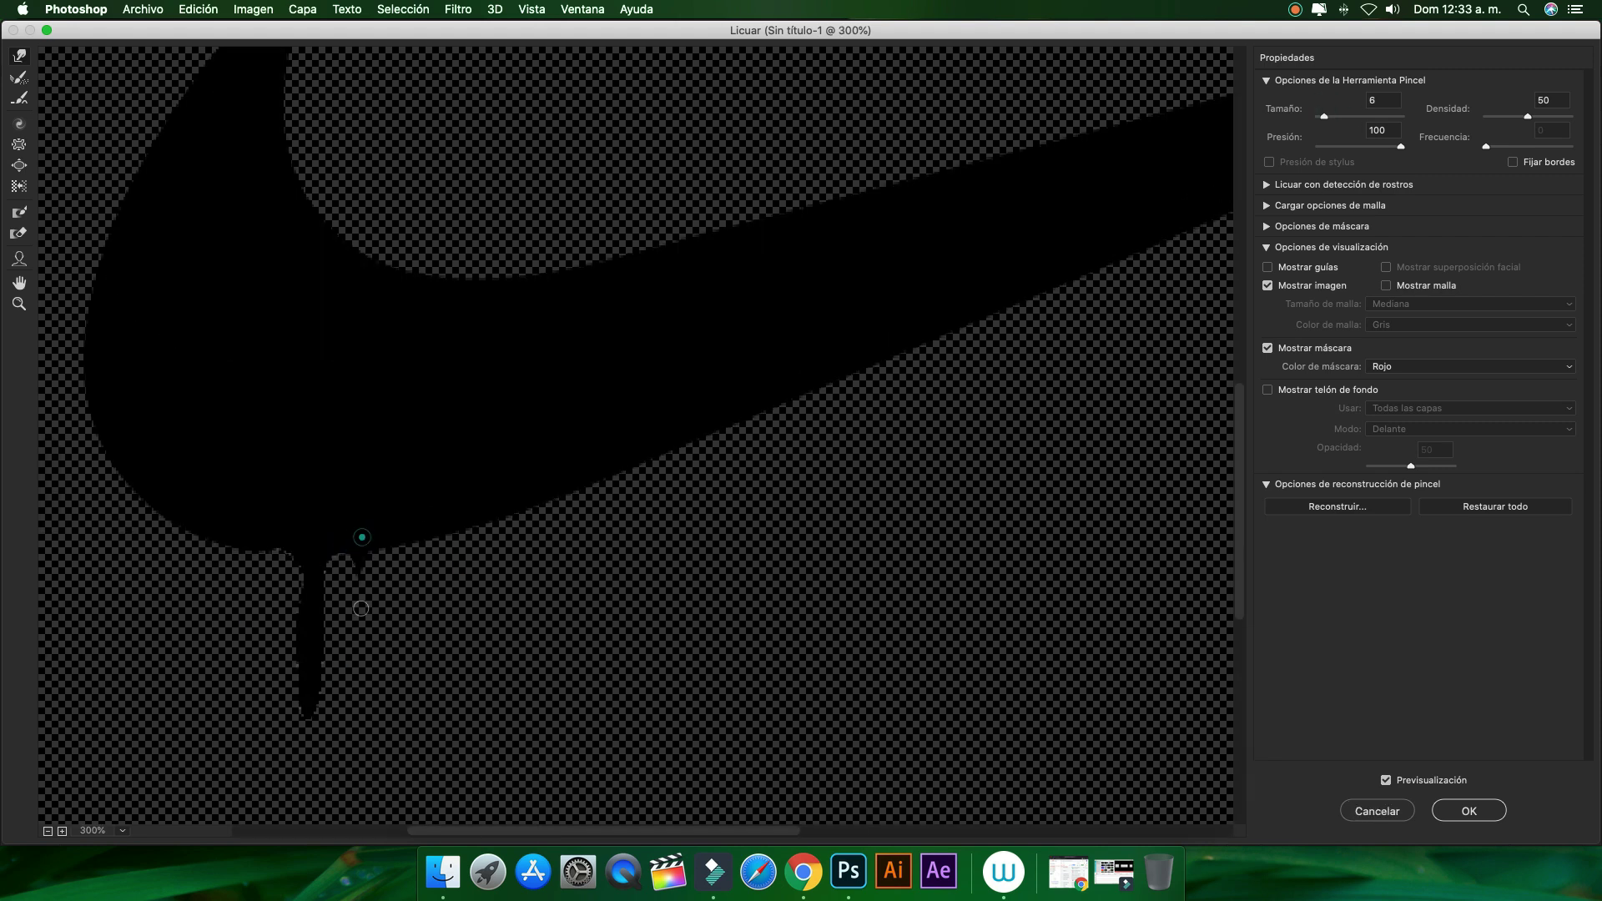
{"action": "scroll", "coordinate": [308, 542], "scroll_direction": "left", "scroll_amount": 5}
{"action": "key", "text": "bracketright"}
{"action": "key", "text": "bracketright"}
{"action": "key", "text": "bracketright"}
{"action": "left_click_drag", "start_coordinate": [321, 468], "coordinate": [302, 612]}
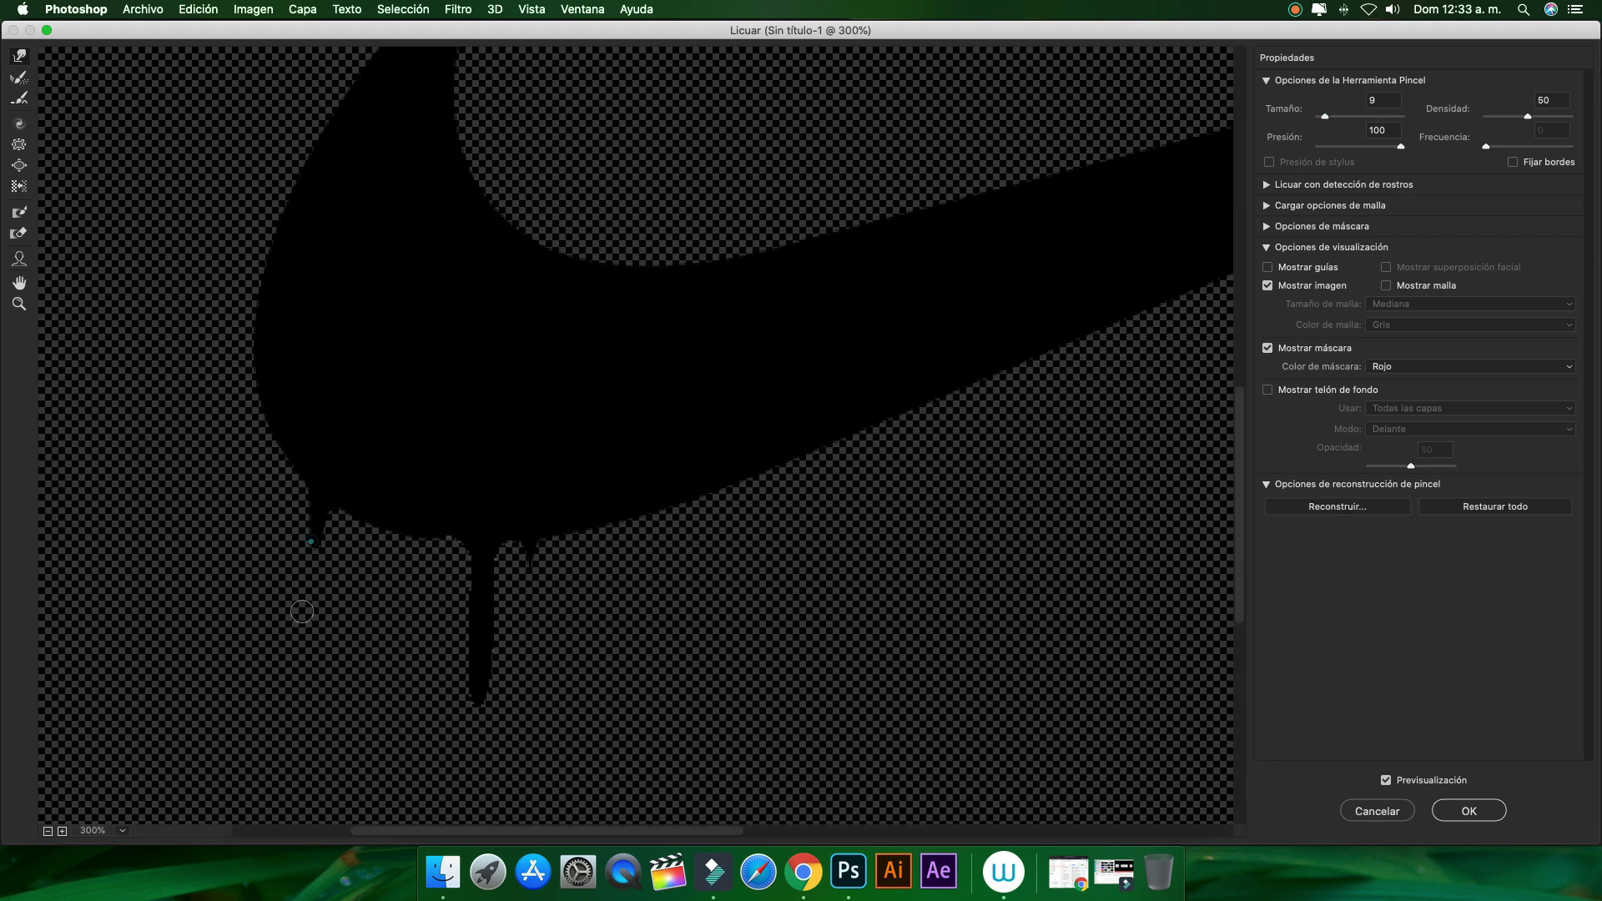
Pull two drips from the swoosh's tail and one along its underside, then apply
{"action": "scroll", "coordinate": [608, 672], "scroll_direction": "right", "scroll_amount": 15}
{"action": "left_click_drag", "start_coordinate": [966, 221], "coordinate": [960, 292]}
{"action": "left_click_drag", "start_coordinate": [1037, 197], "coordinate": [1019, 252]}
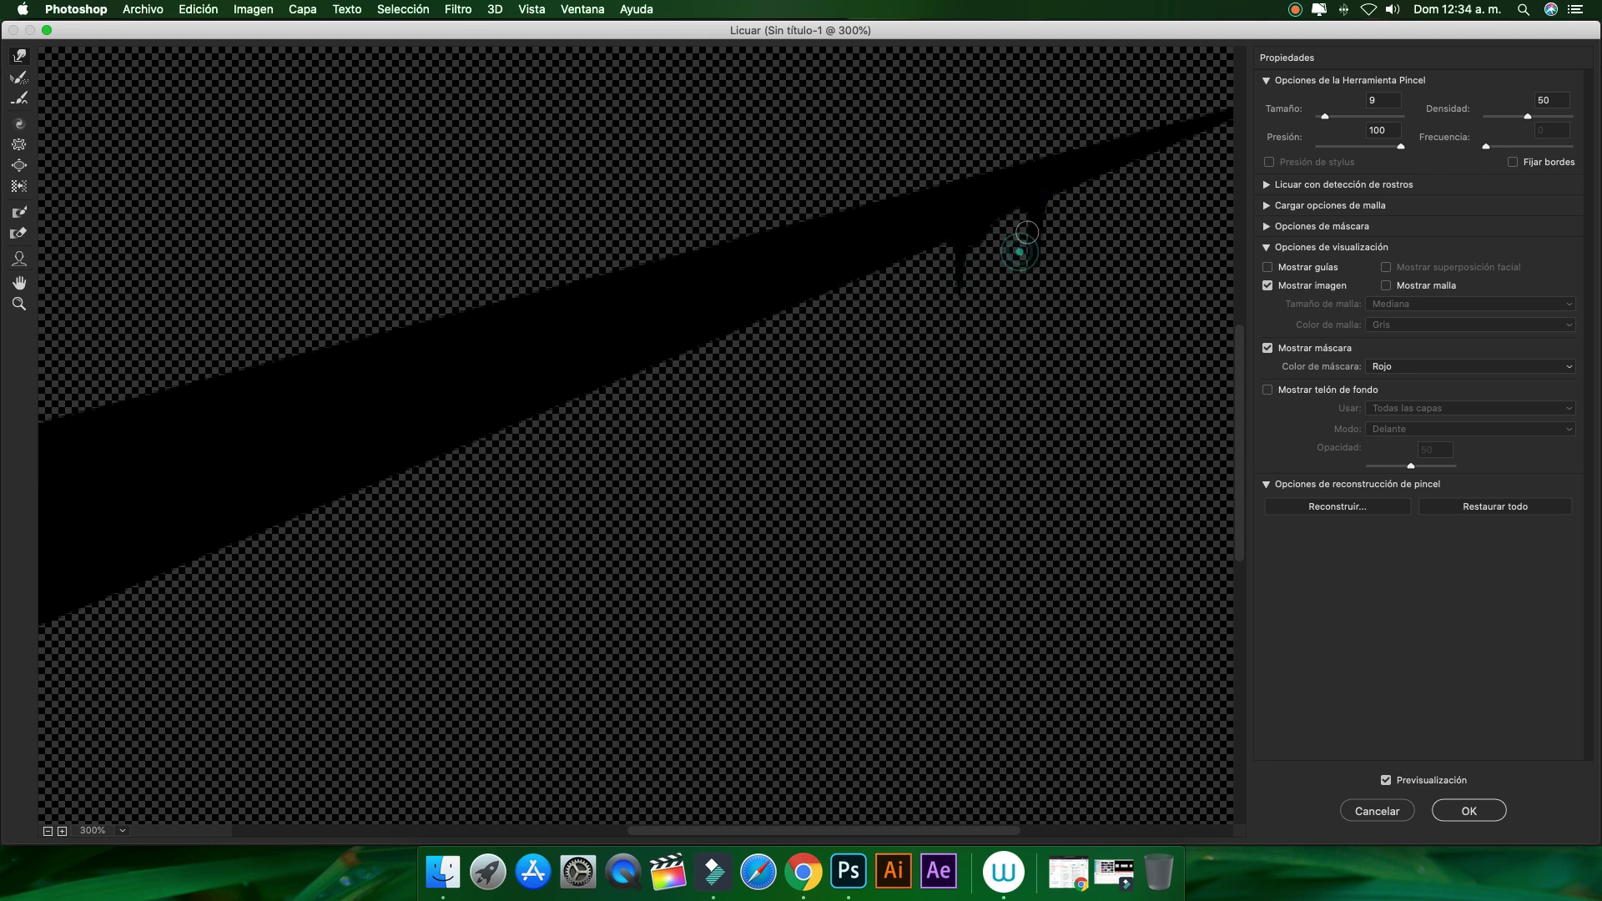
{"action": "scroll", "coordinate": [1020, 252], "scroll_direction": "down", "scroll_amount": 3}
{"action": "scroll", "coordinate": [1019, 252], "scroll_direction": "left", "scroll_amount": 3}
{"action": "left_click_drag", "start_coordinate": [687, 284], "coordinate": [701, 404]}
{"action": "key", "text": "super+minus"}
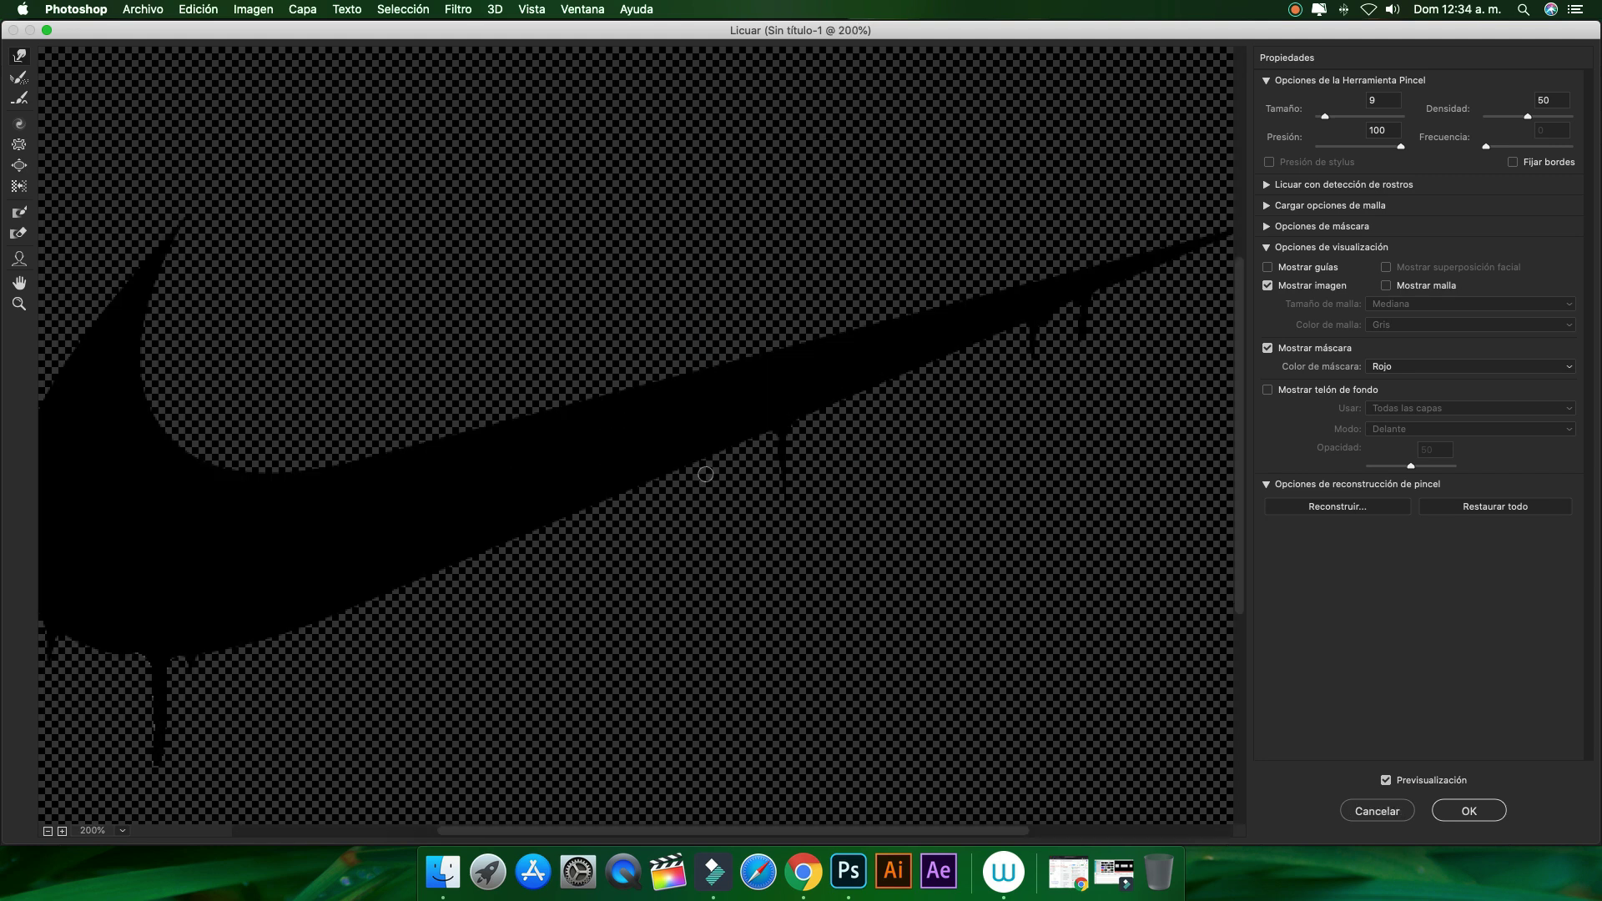
{"action": "scroll", "coordinate": [710, 642], "scroll_direction": "down", "scroll_amount": 2}
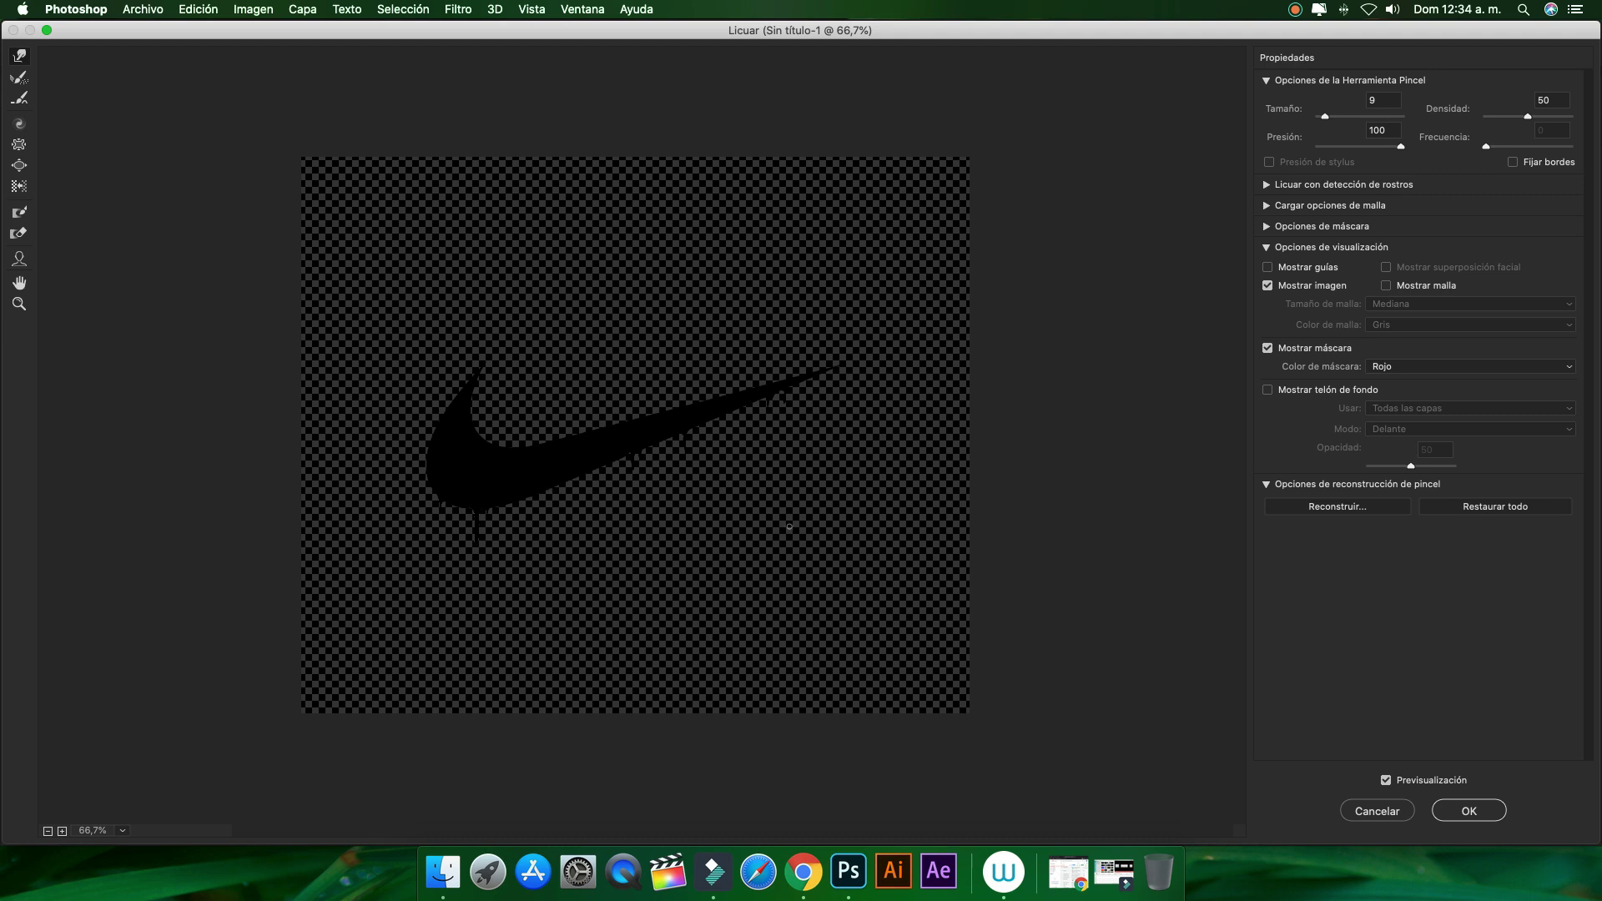
{"action": "left_click", "coordinate": [1491, 816]}
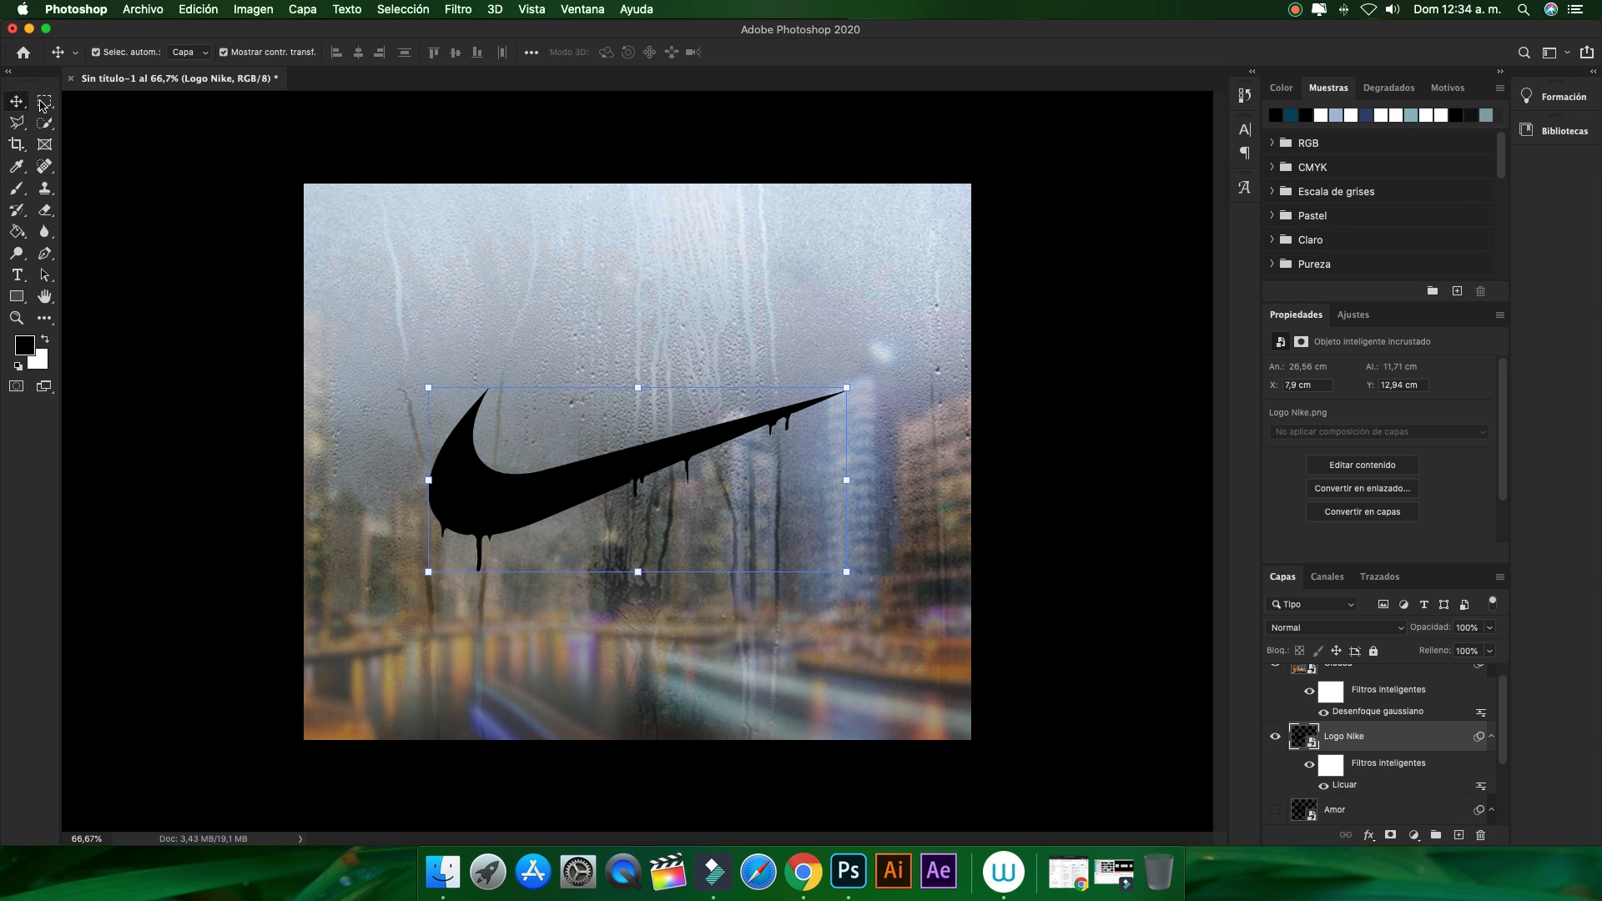
Blend Logo Nike in Superponer mode at 75% opacity with lowered fill
{"action": "left_click", "coordinate": [190, 140]}
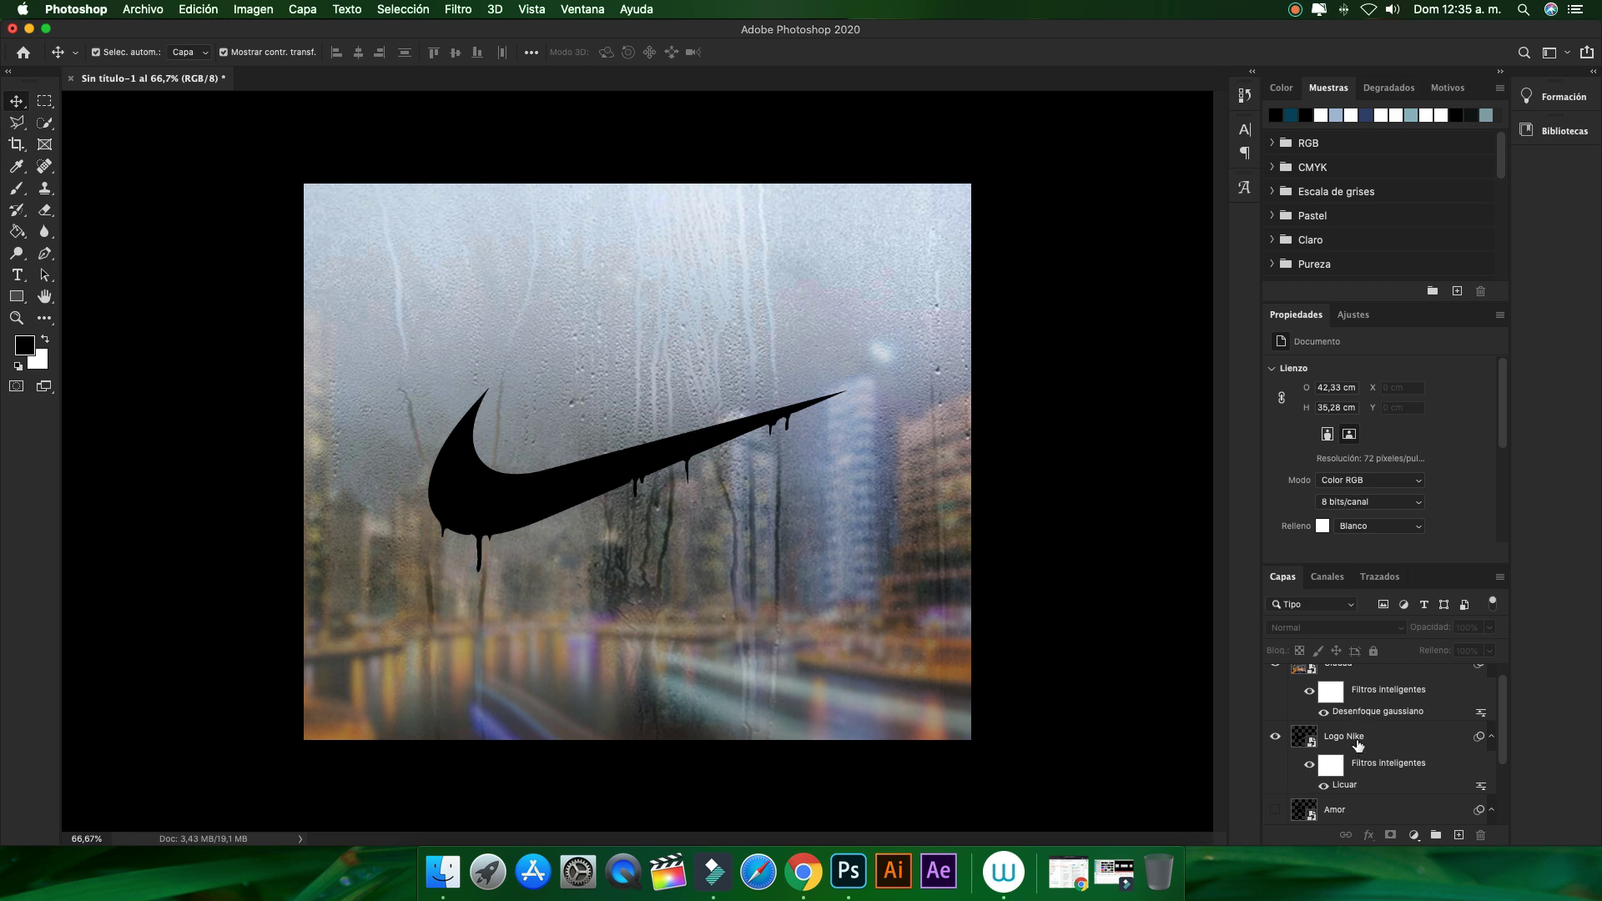
{"action": "left_click", "coordinate": [1357, 745]}
{"action": "left_click", "coordinate": [1373, 635]}
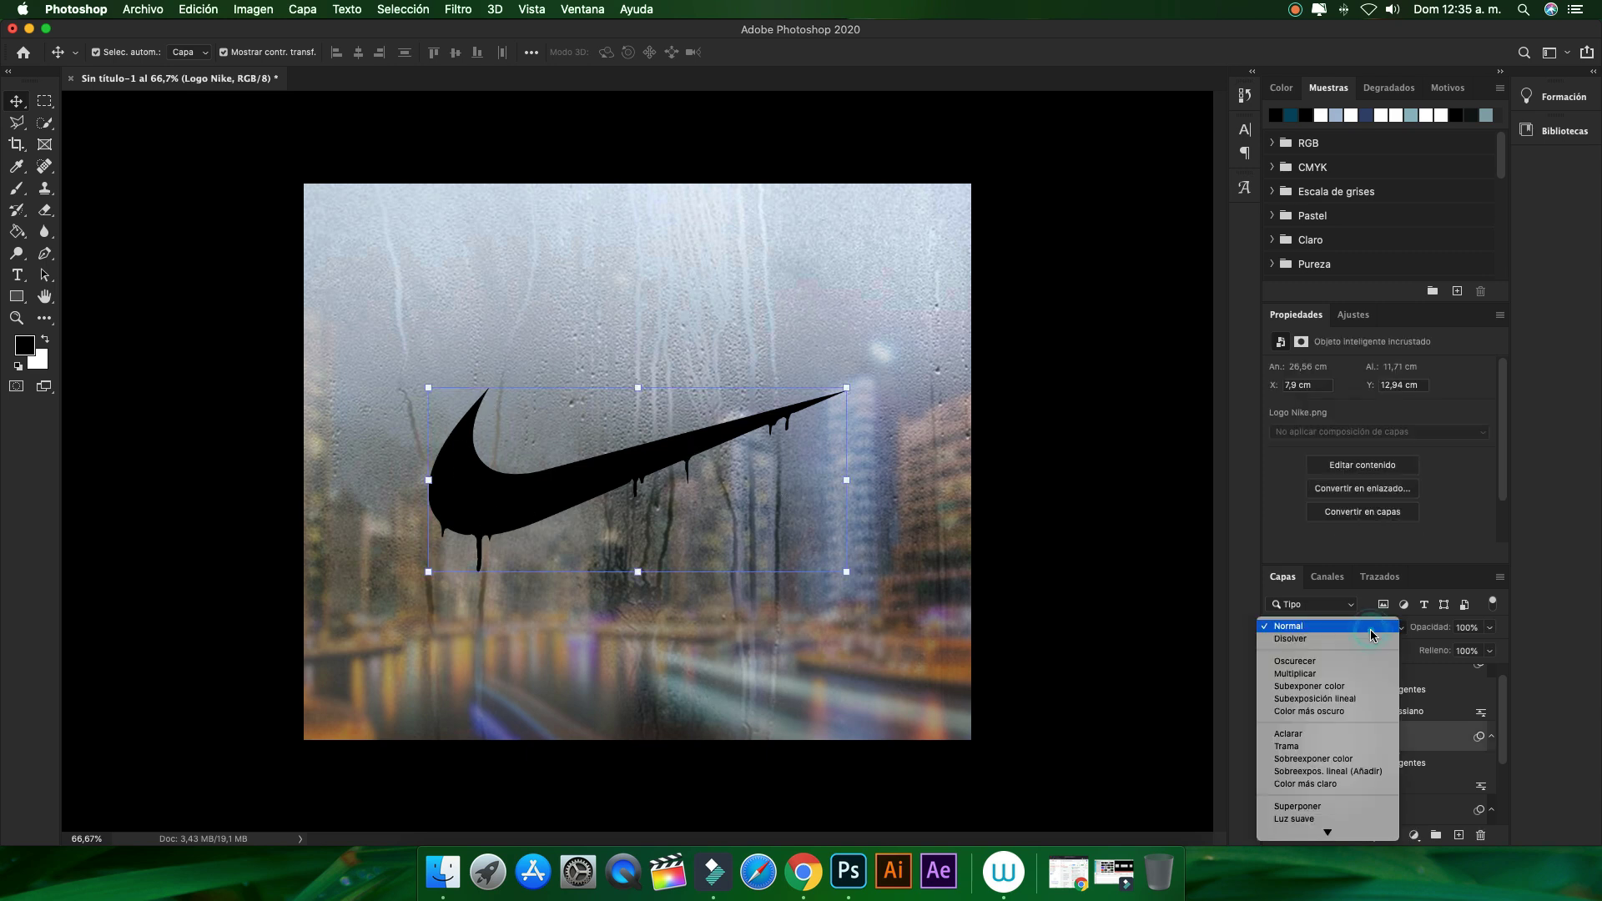
{"action": "left_click", "coordinate": [1325, 805]}
{"action": "left_click", "coordinate": [1490, 634]}
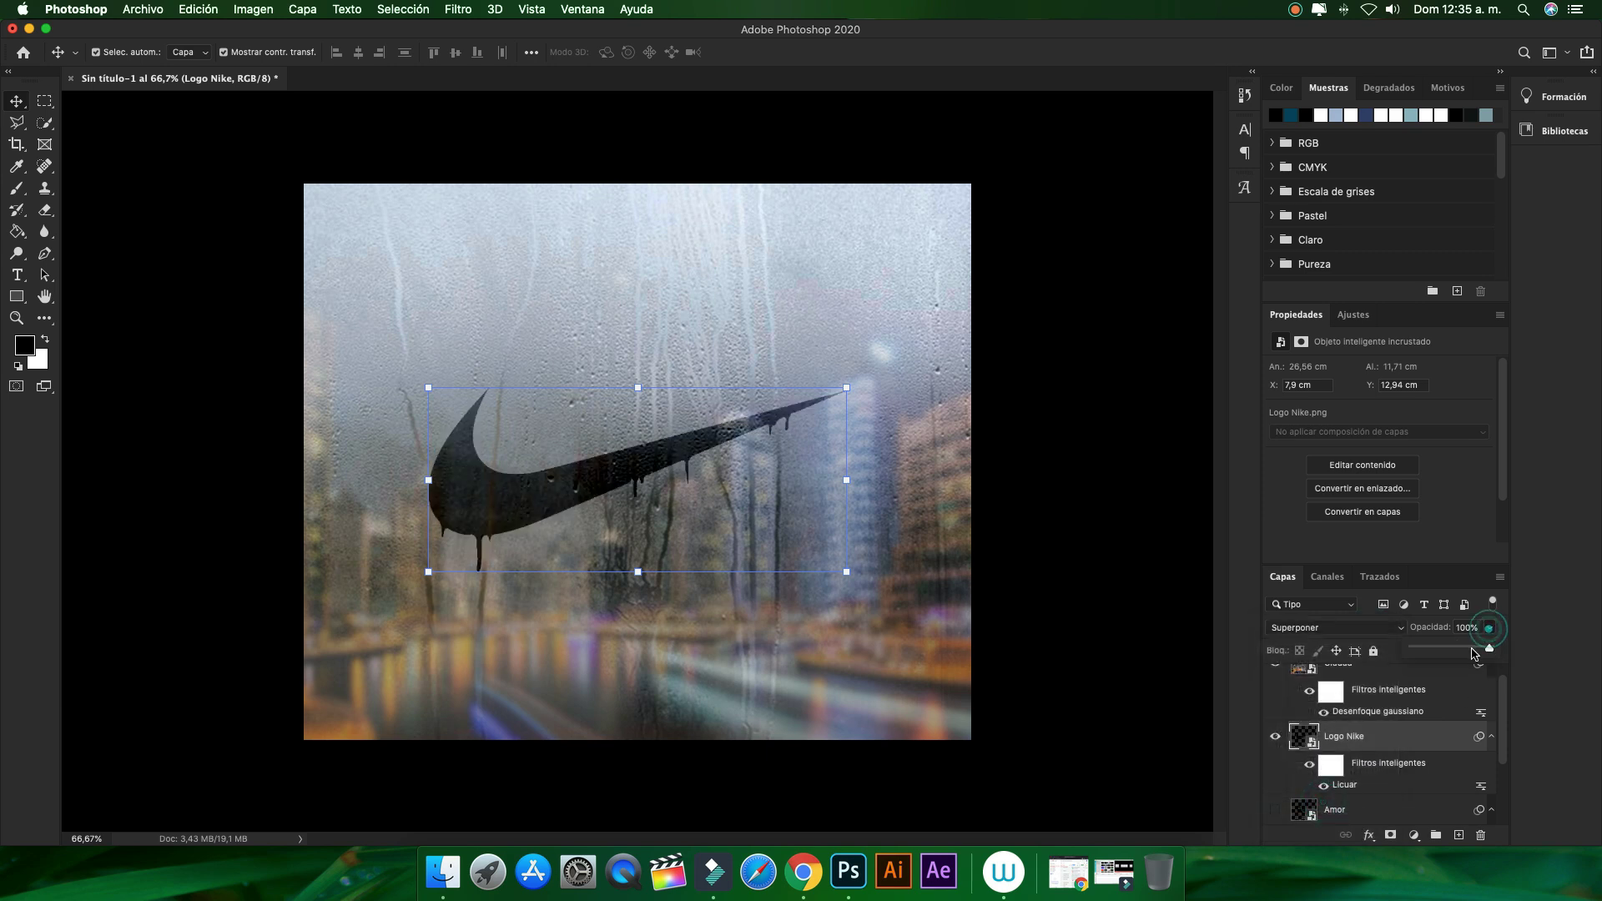
{"action": "left_click_drag", "start_coordinate": [1491, 646], "coordinate": [1459, 649]}
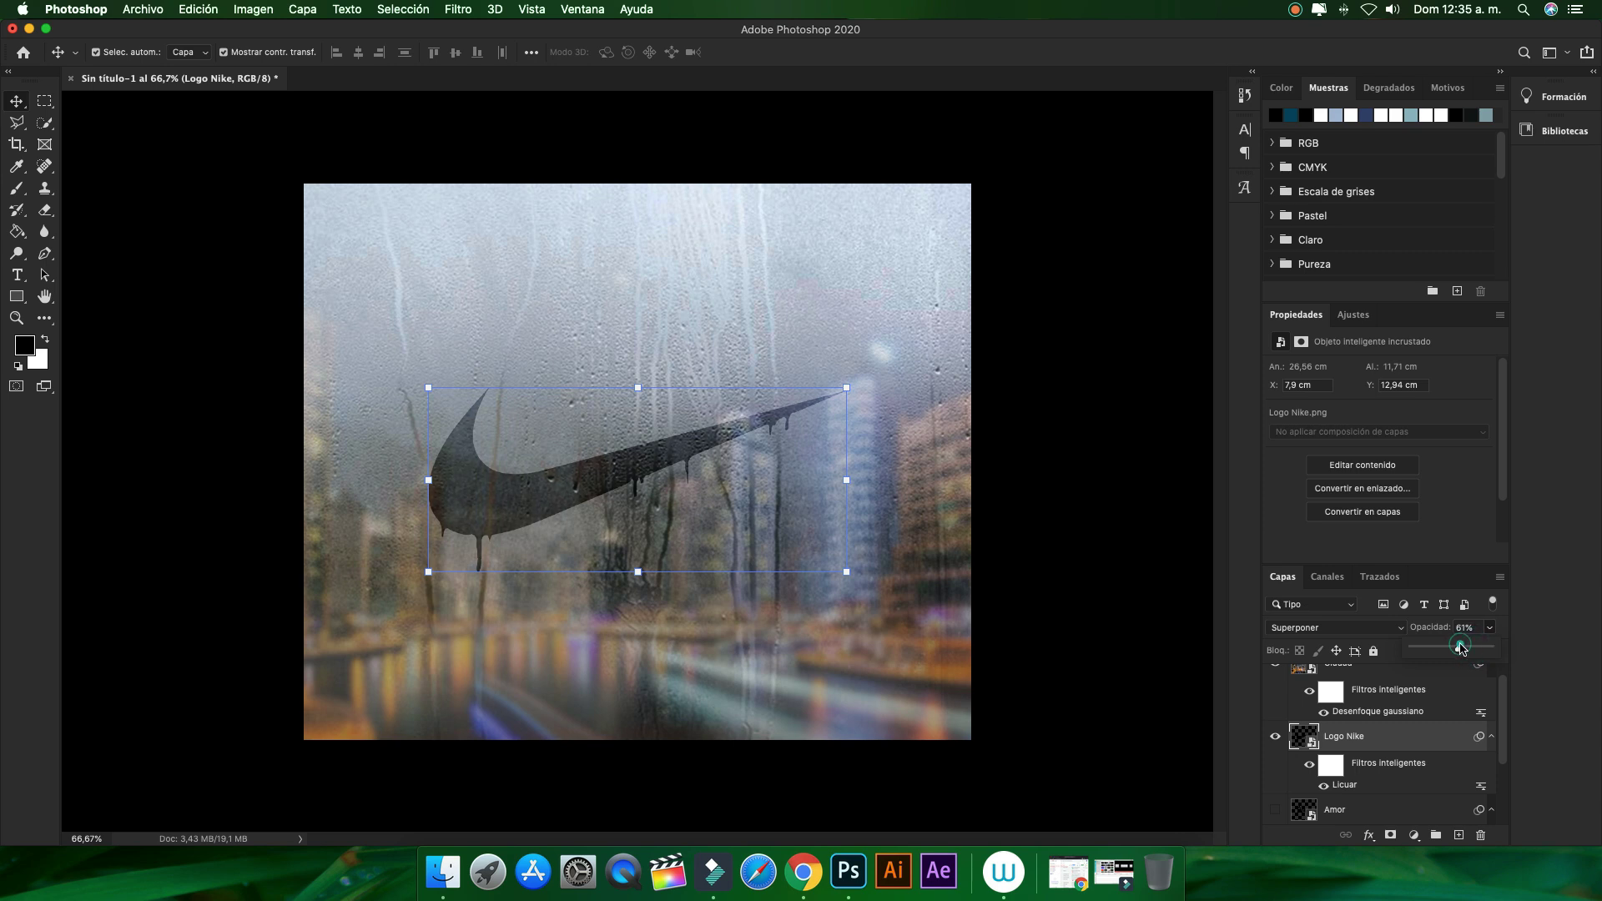
{"action": "left_click", "coordinate": [1490, 650]}
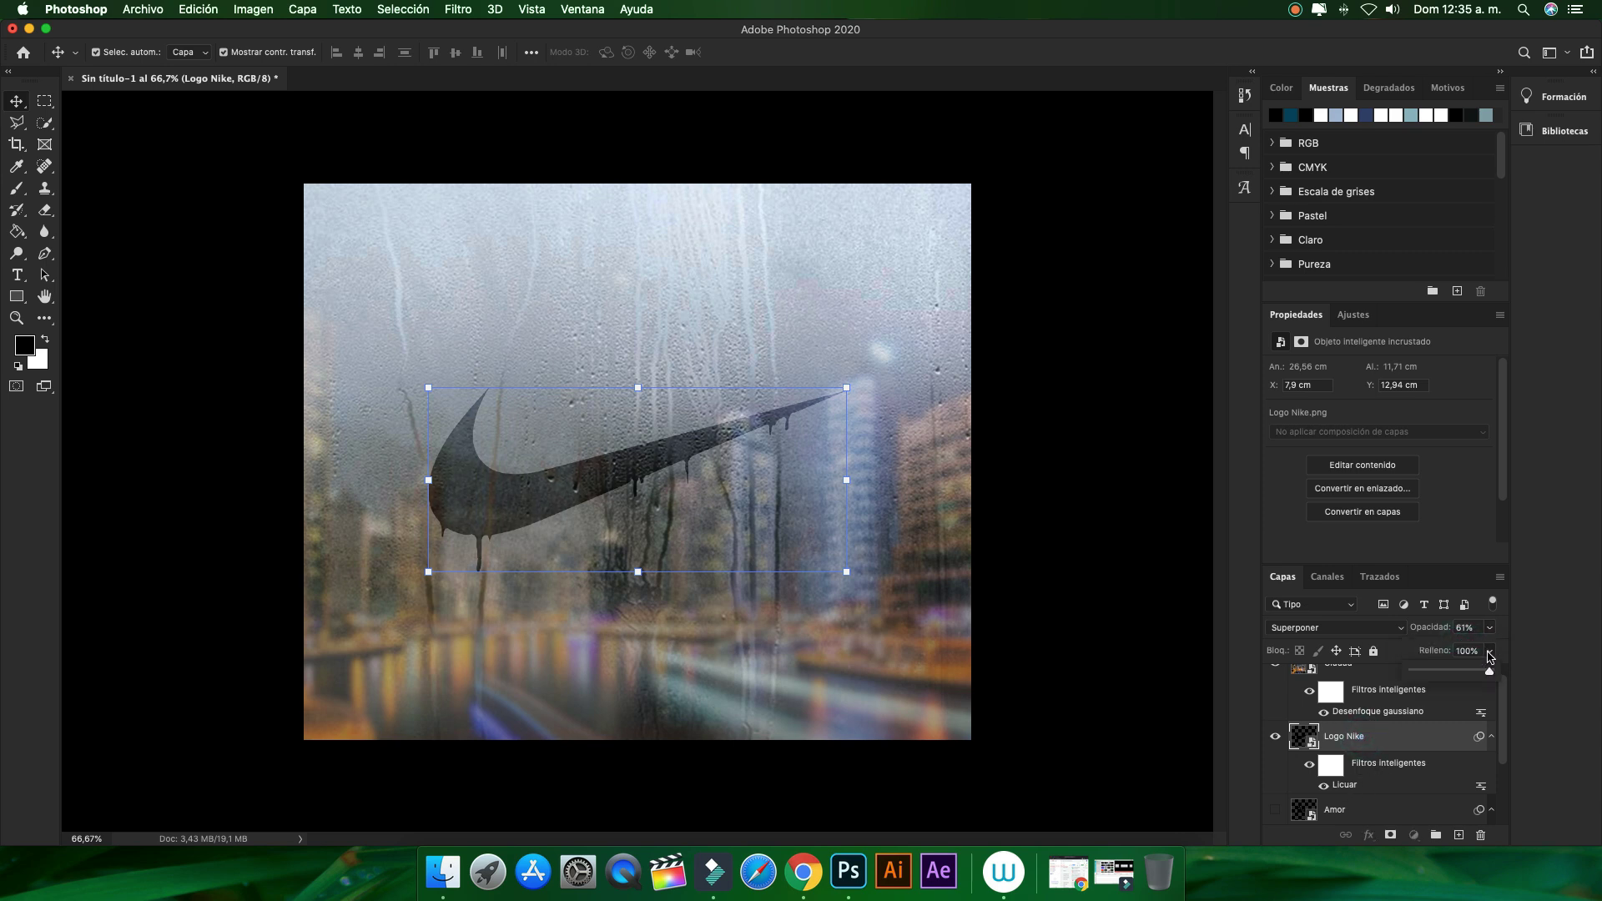
{"action": "left_click_drag", "start_coordinate": [1493, 670], "coordinate": [1471, 672]}
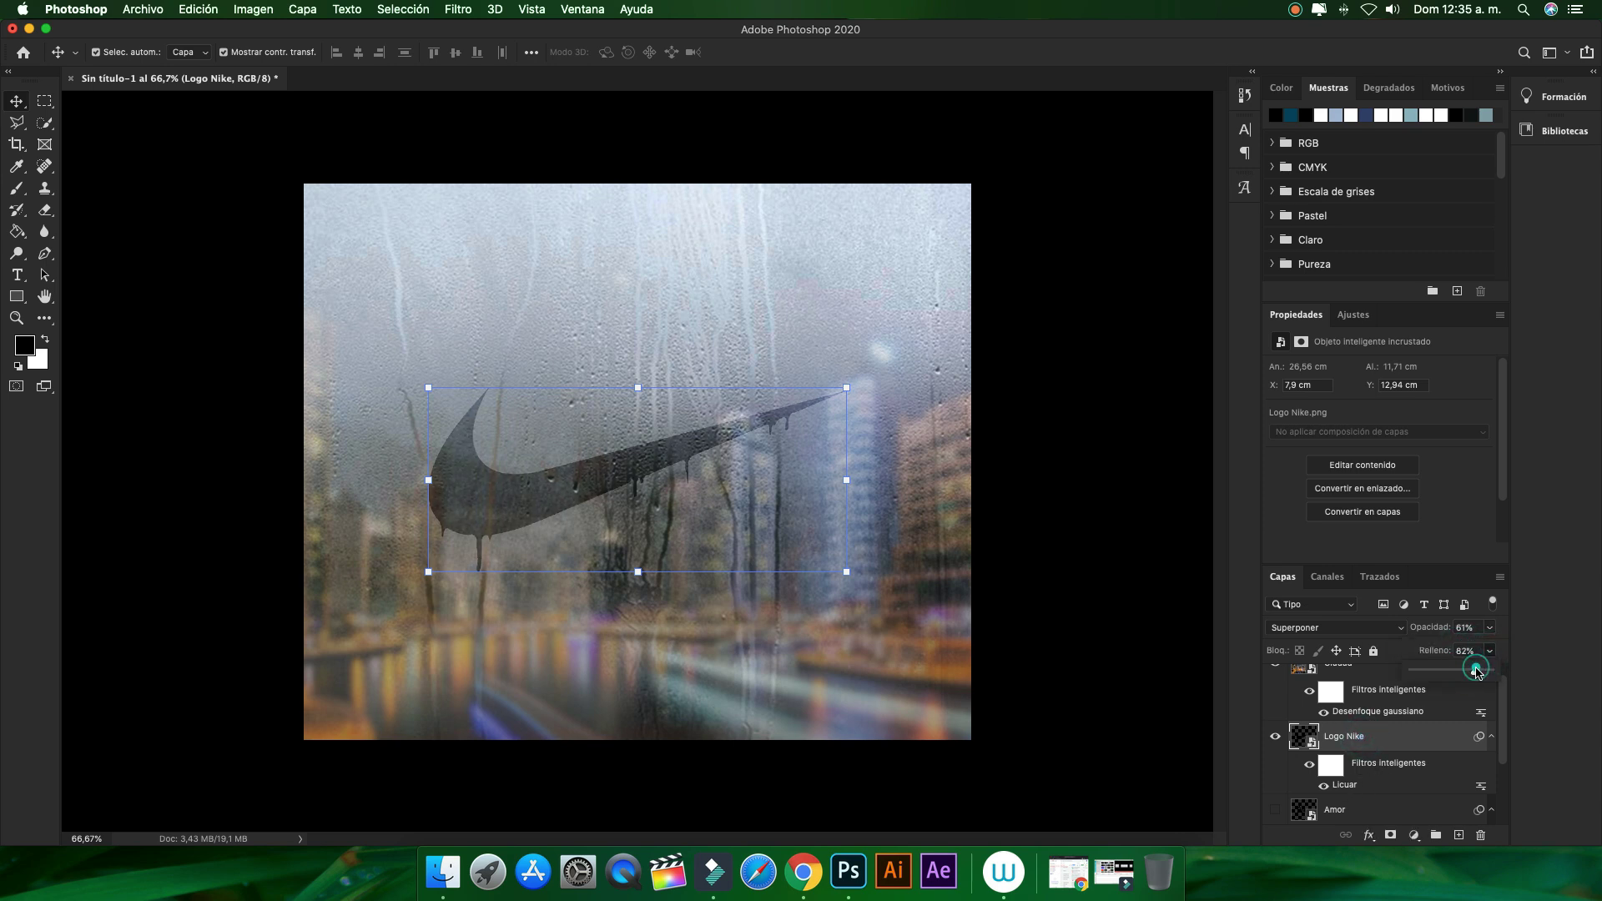
{"action": "left_click", "coordinate": [1490, 629]}
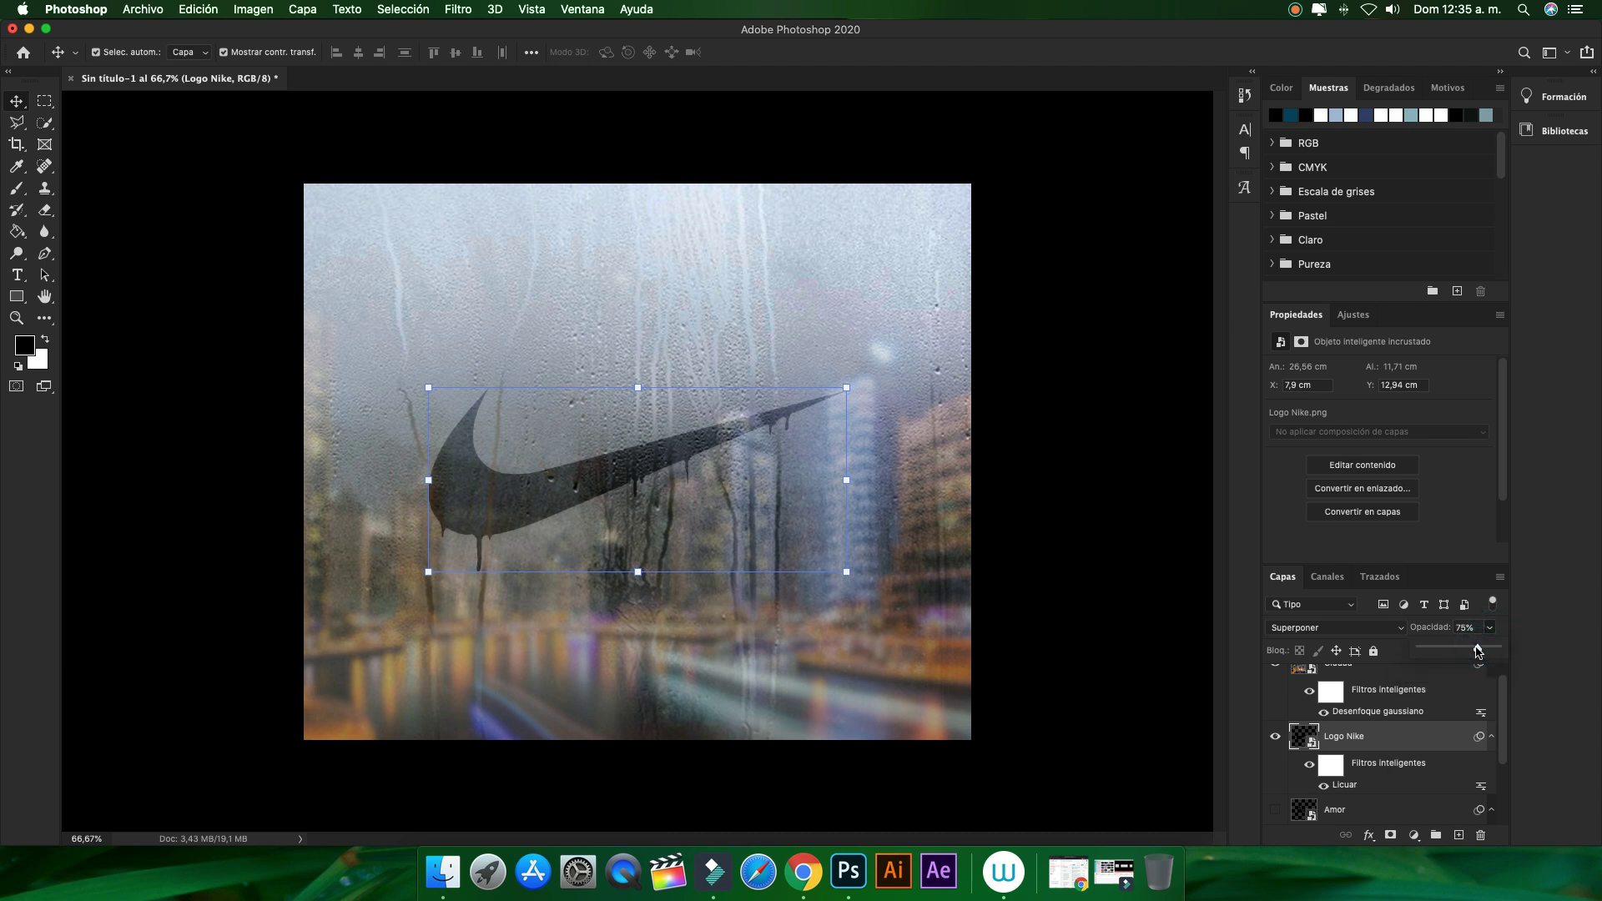
{"action": "left_click", "coordinate": [1204, 589]}
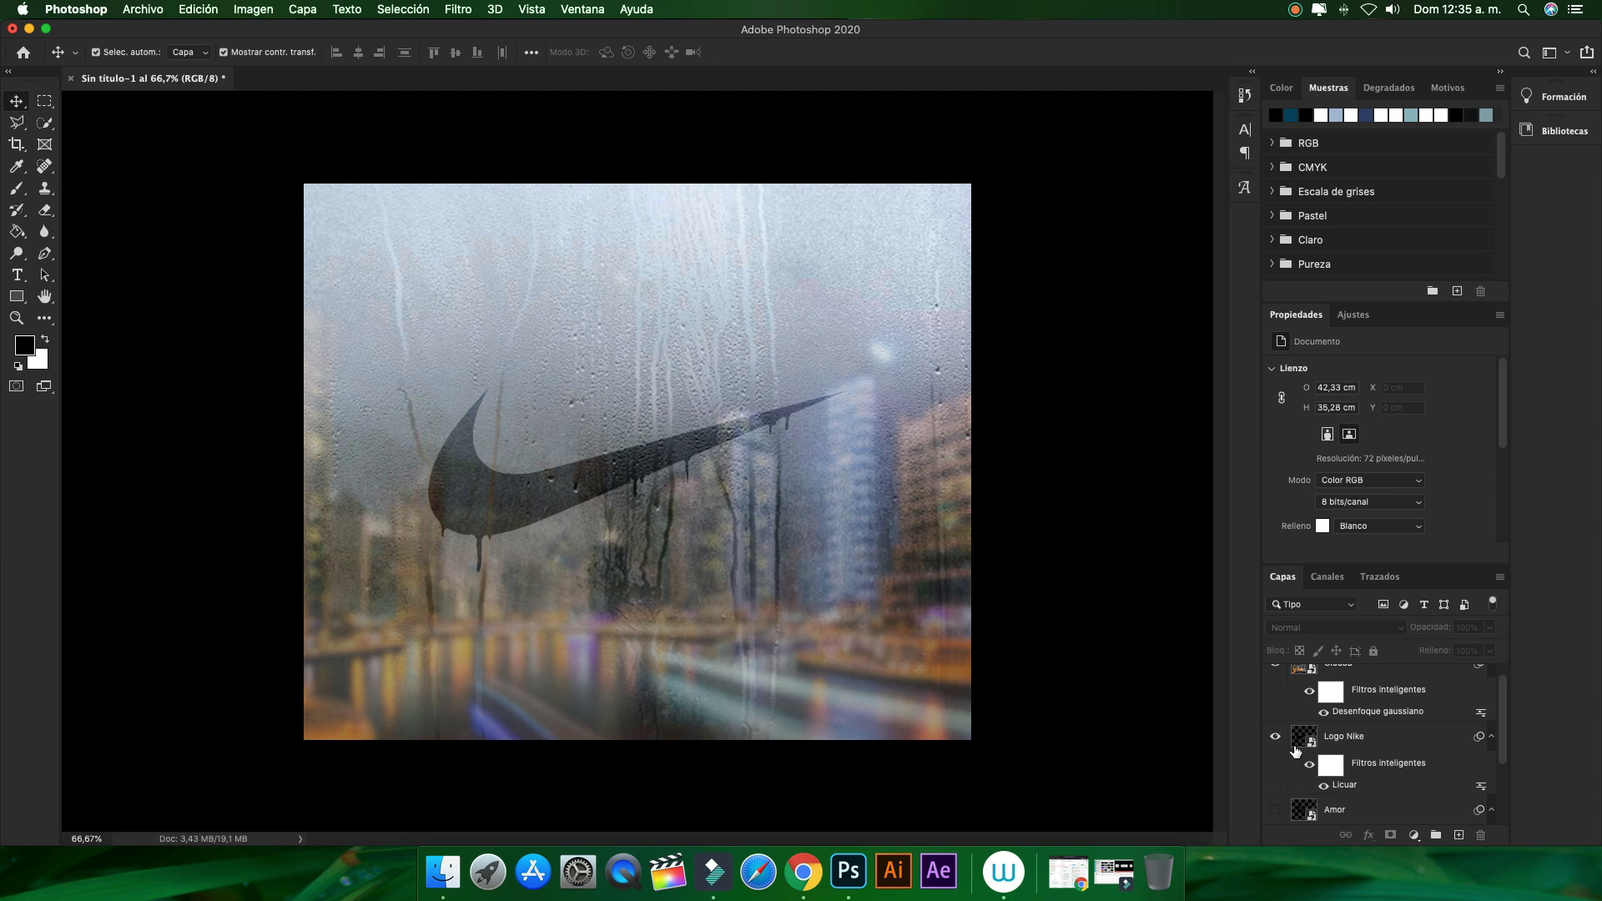
Hide the Nike logo, show Amor again, and add a new layer named Corazon
{"action": "left_click", "coordinate": [1275, 736]}
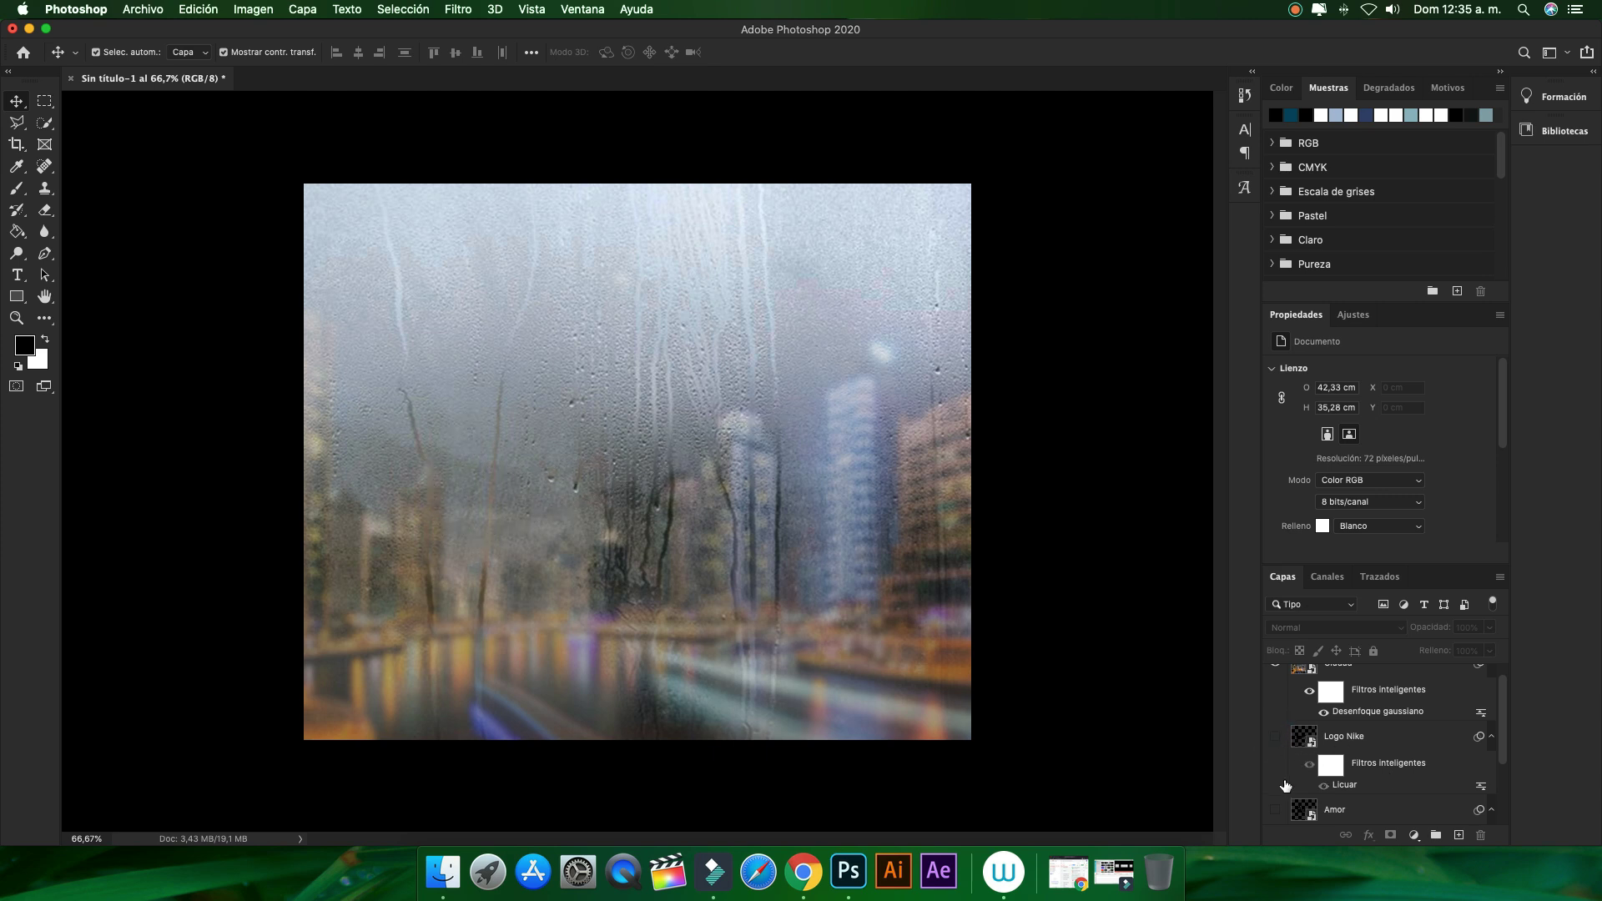
{"action": "scroll", "coordinate": [1298, 781], "scroll_direction": "down", "scroll_amount": 2}
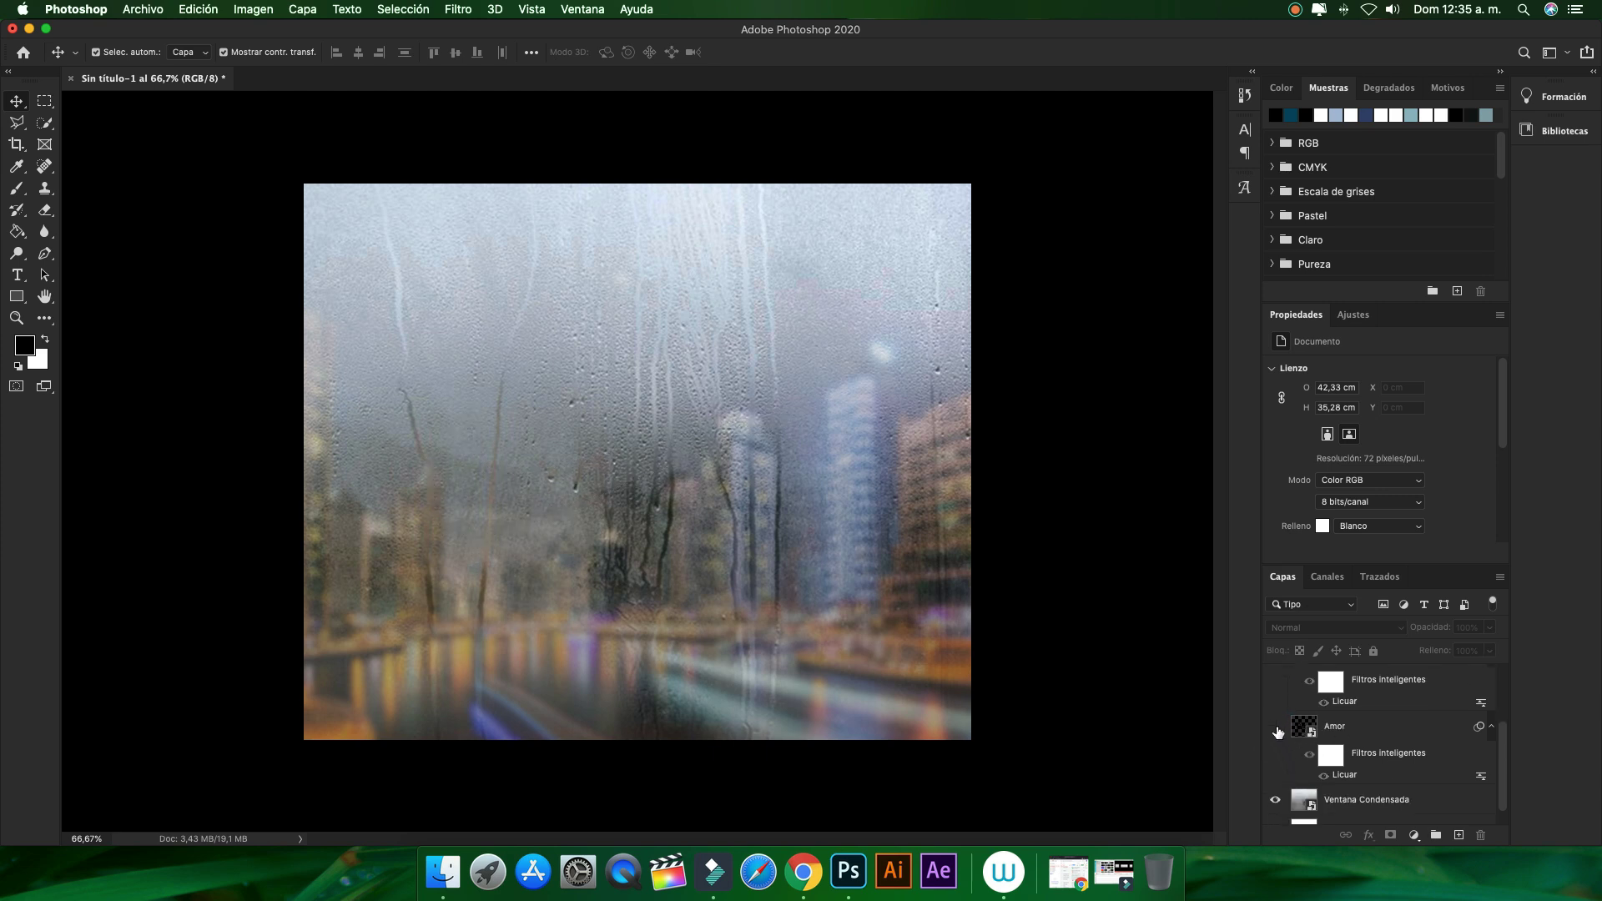
{"action": "left_click", "coordinate": [1275, 726]}
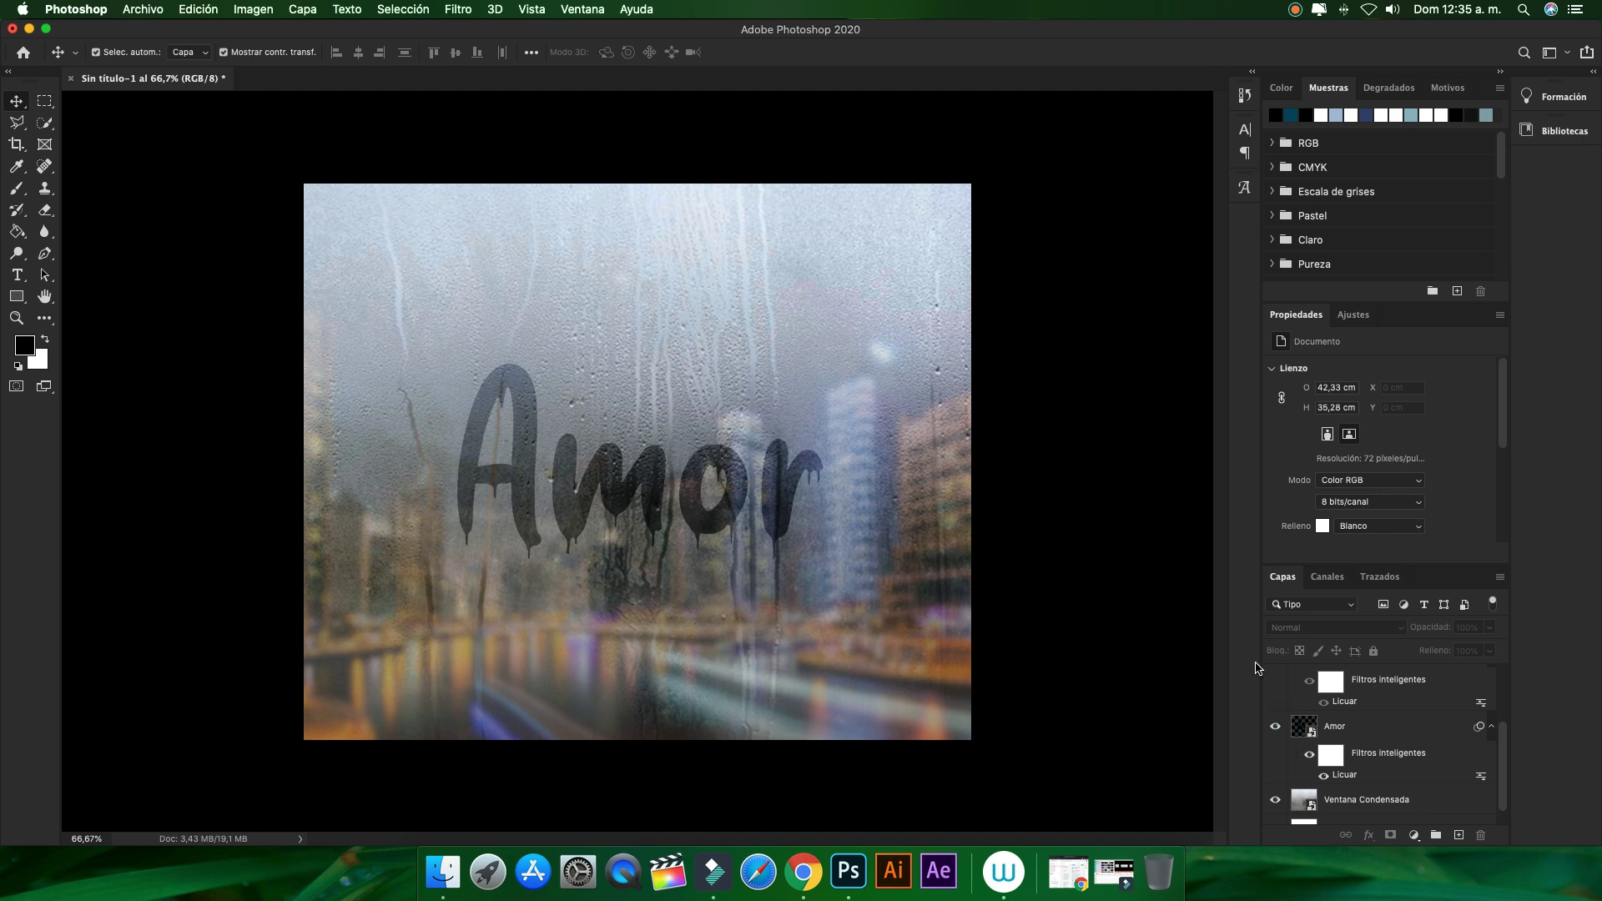
{"action": "left_click", "coordinate": [1335, 727]}
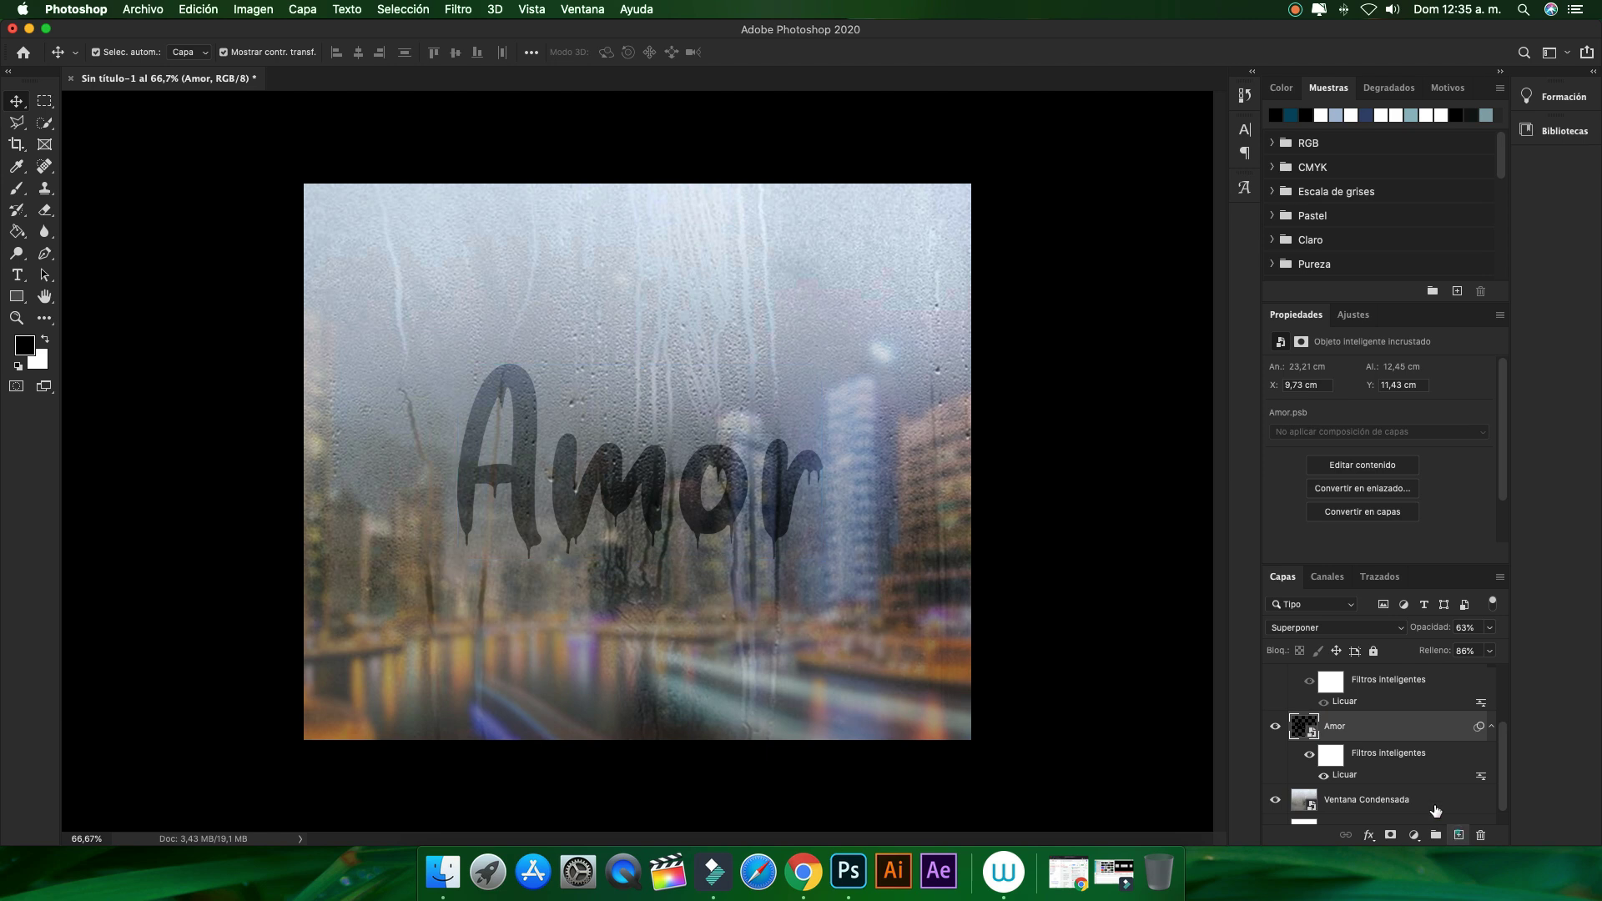
{"action": "left_click", "coordinate": [1458, 834]}
{"action": "double_click", "coordinate": [1338, 727]}
{"action": "key", "text": "BackSpace"}
{"action": "type", "text": "Corazo"}
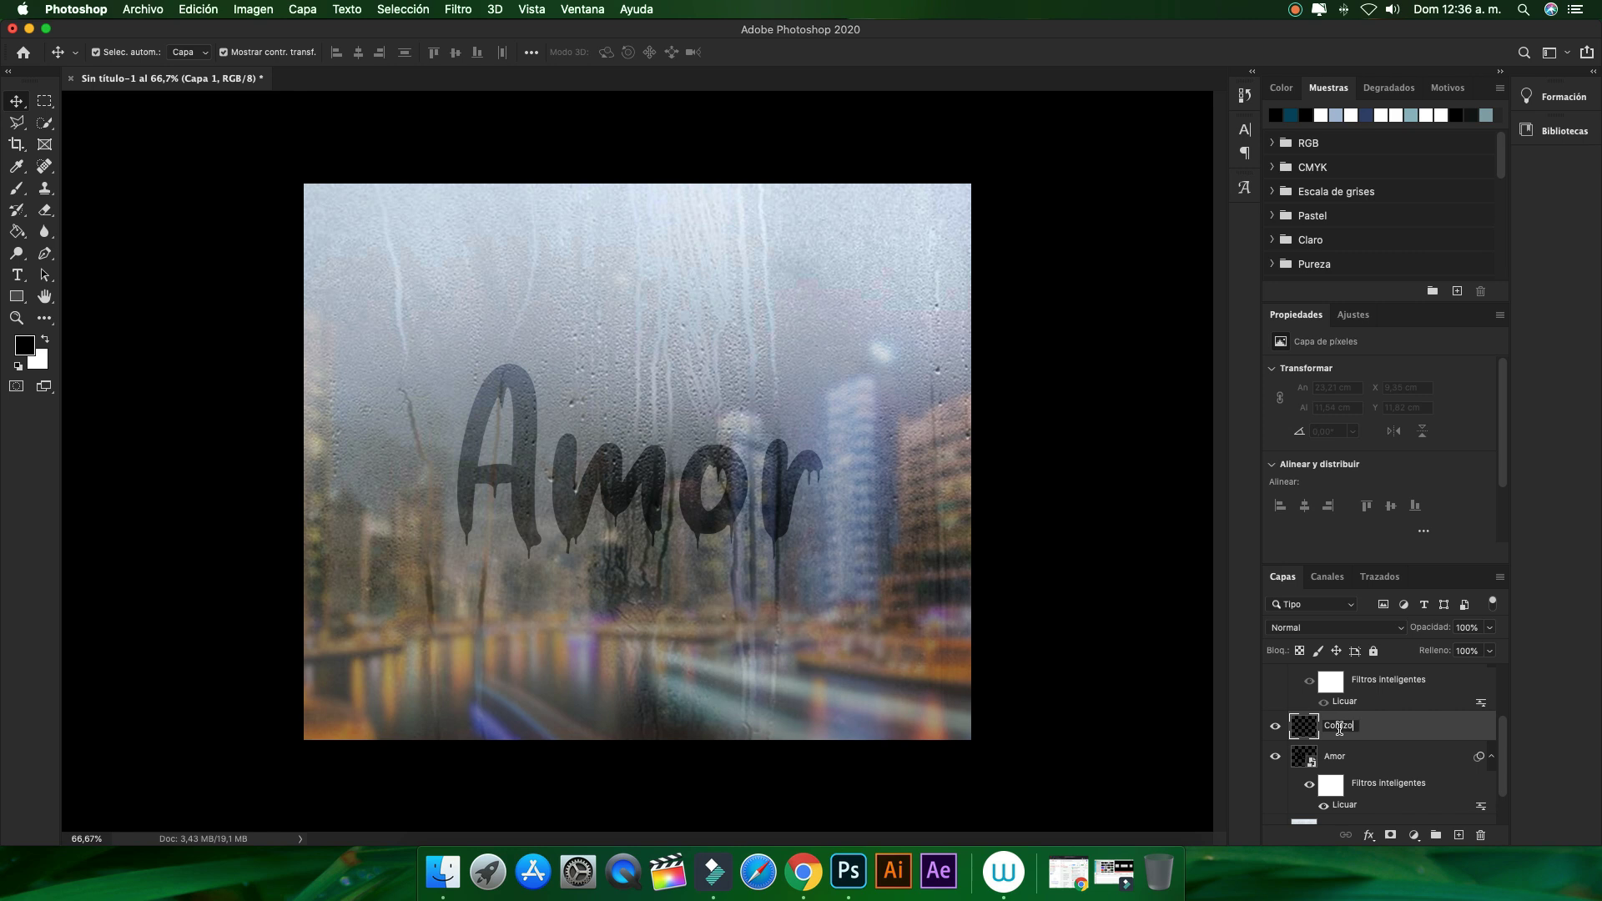
{"action": "type", "text": "n"}
{"action": "key", "text": "Return"}
Paint a black heart above Amor with a roughly 55 px brush at 100% zoom
{"action": "key", "text": "super+1"}
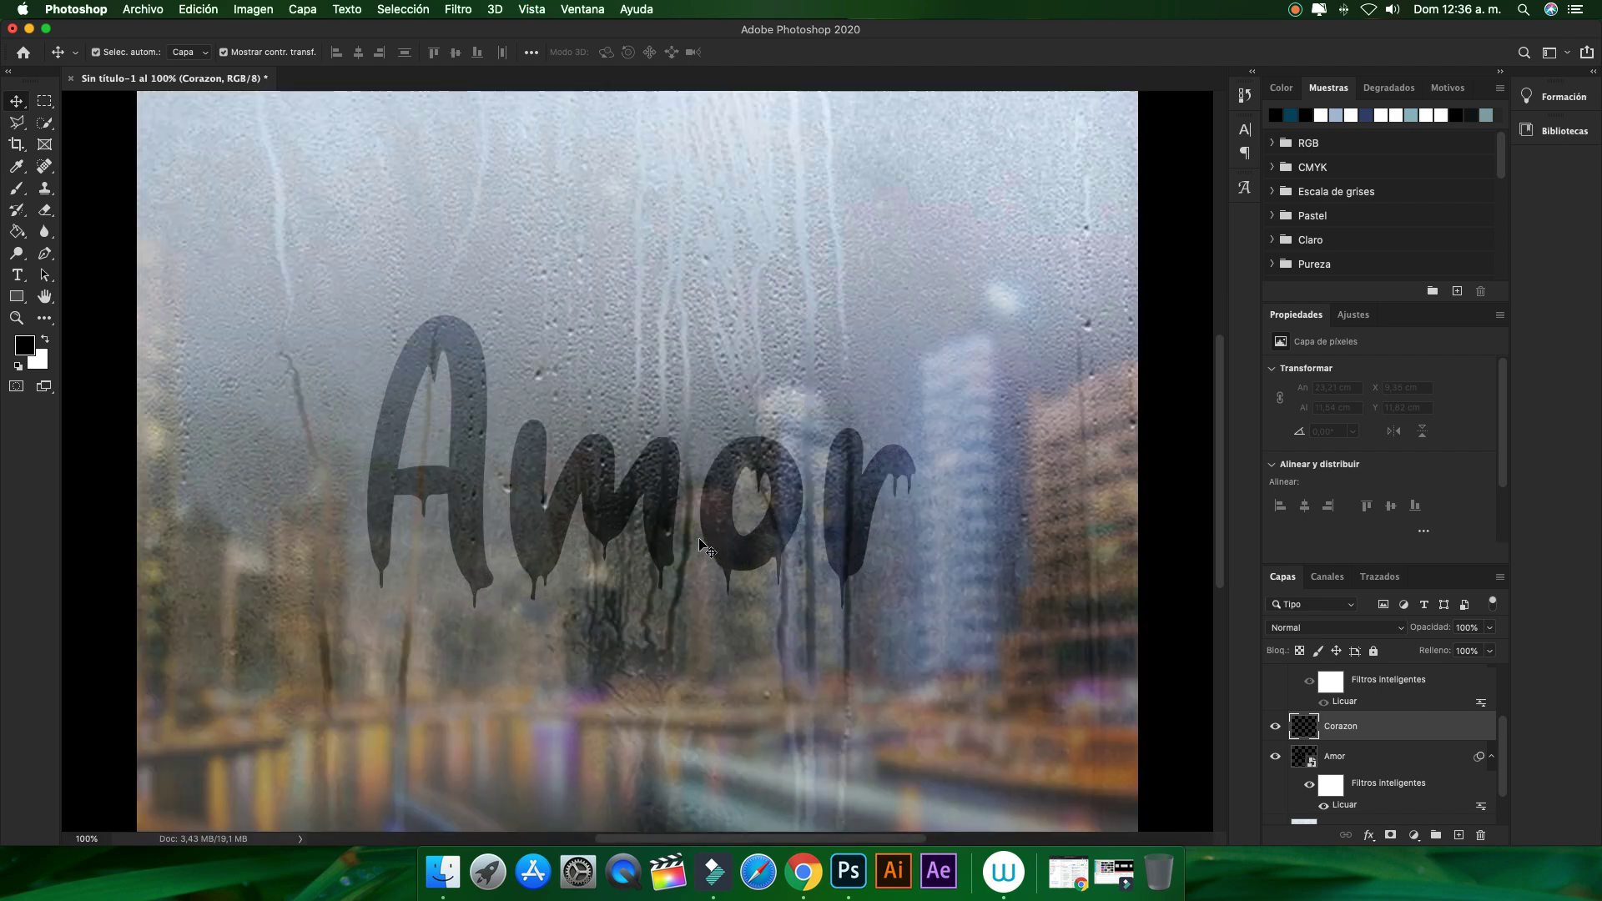
{"action": "key", "text": "b"}
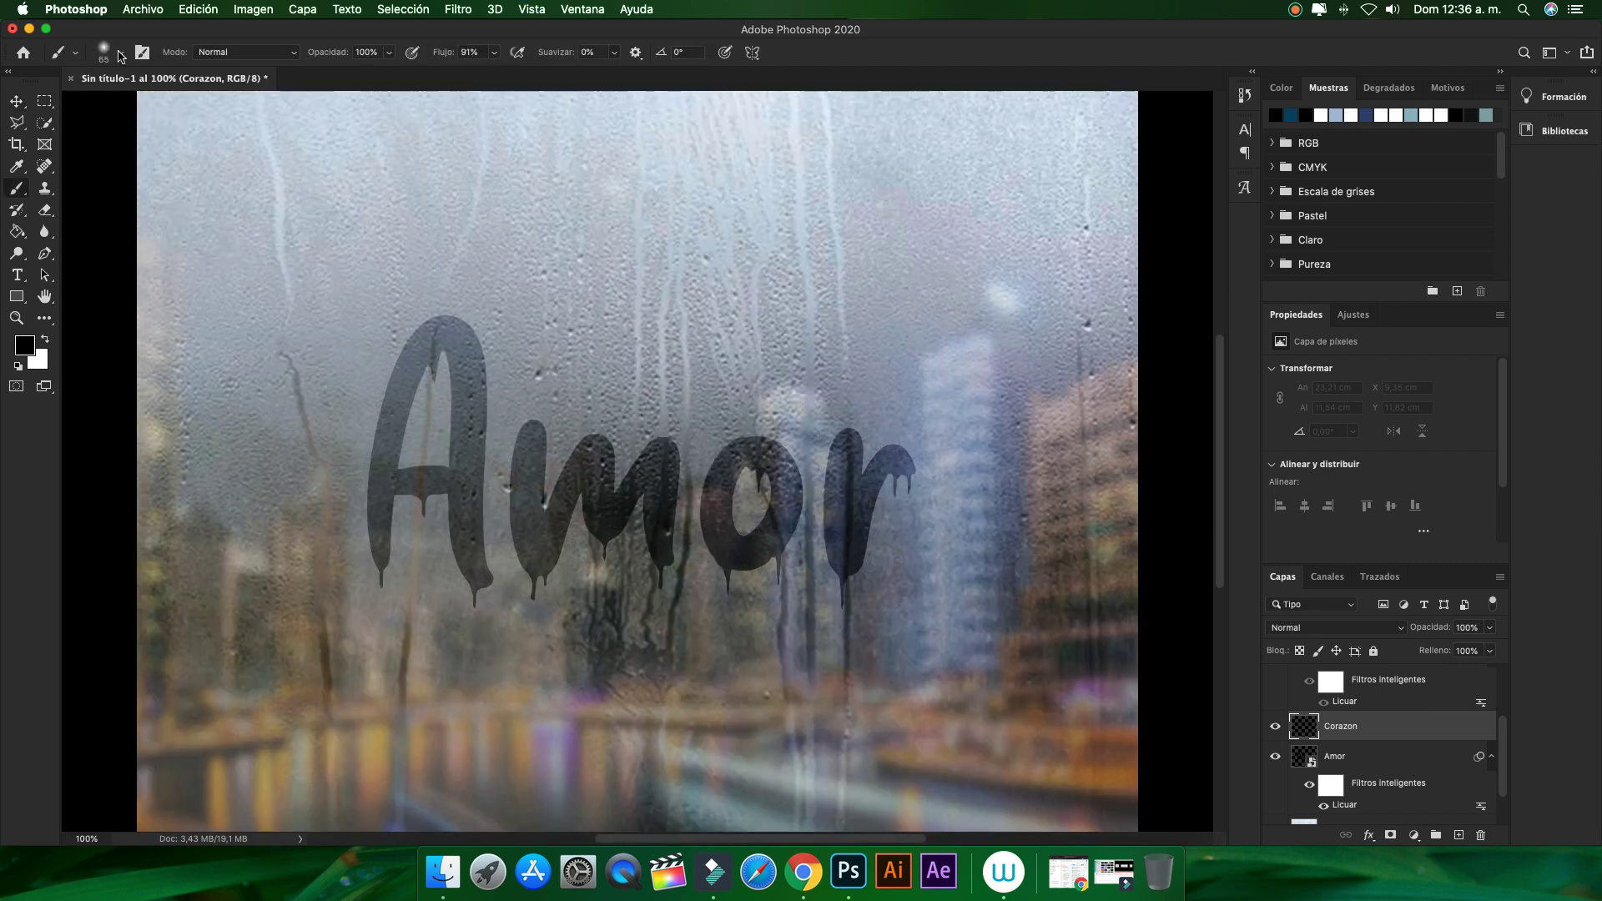
{"action": "left_click", "coordinate": [120, 54]}
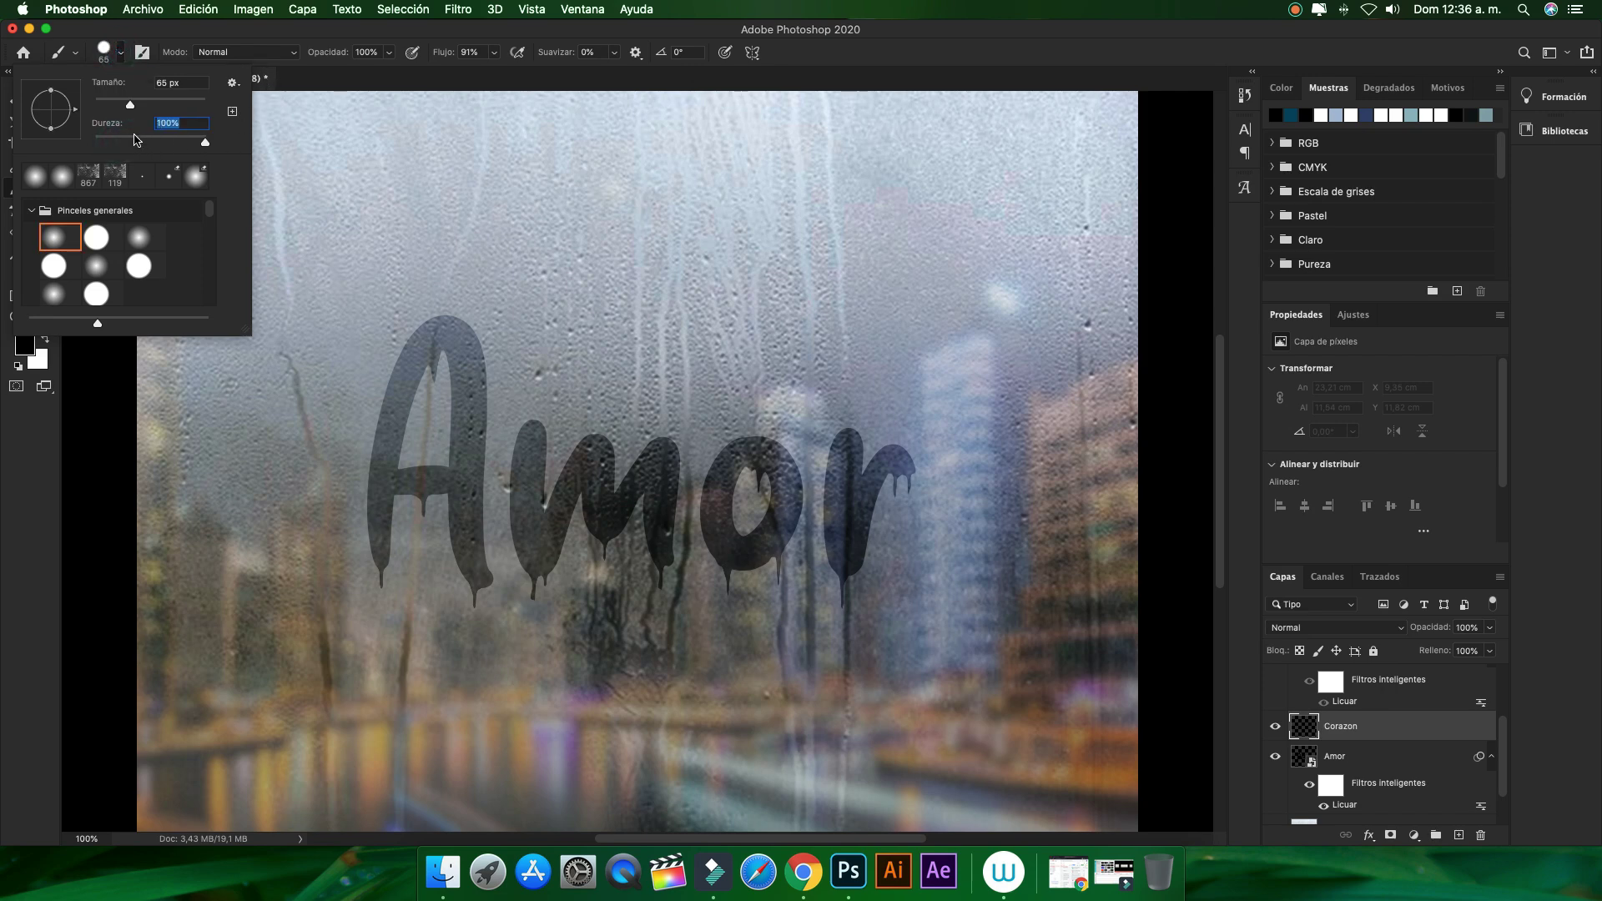
{"action": "left_click", "coordinate": [330, 36]}
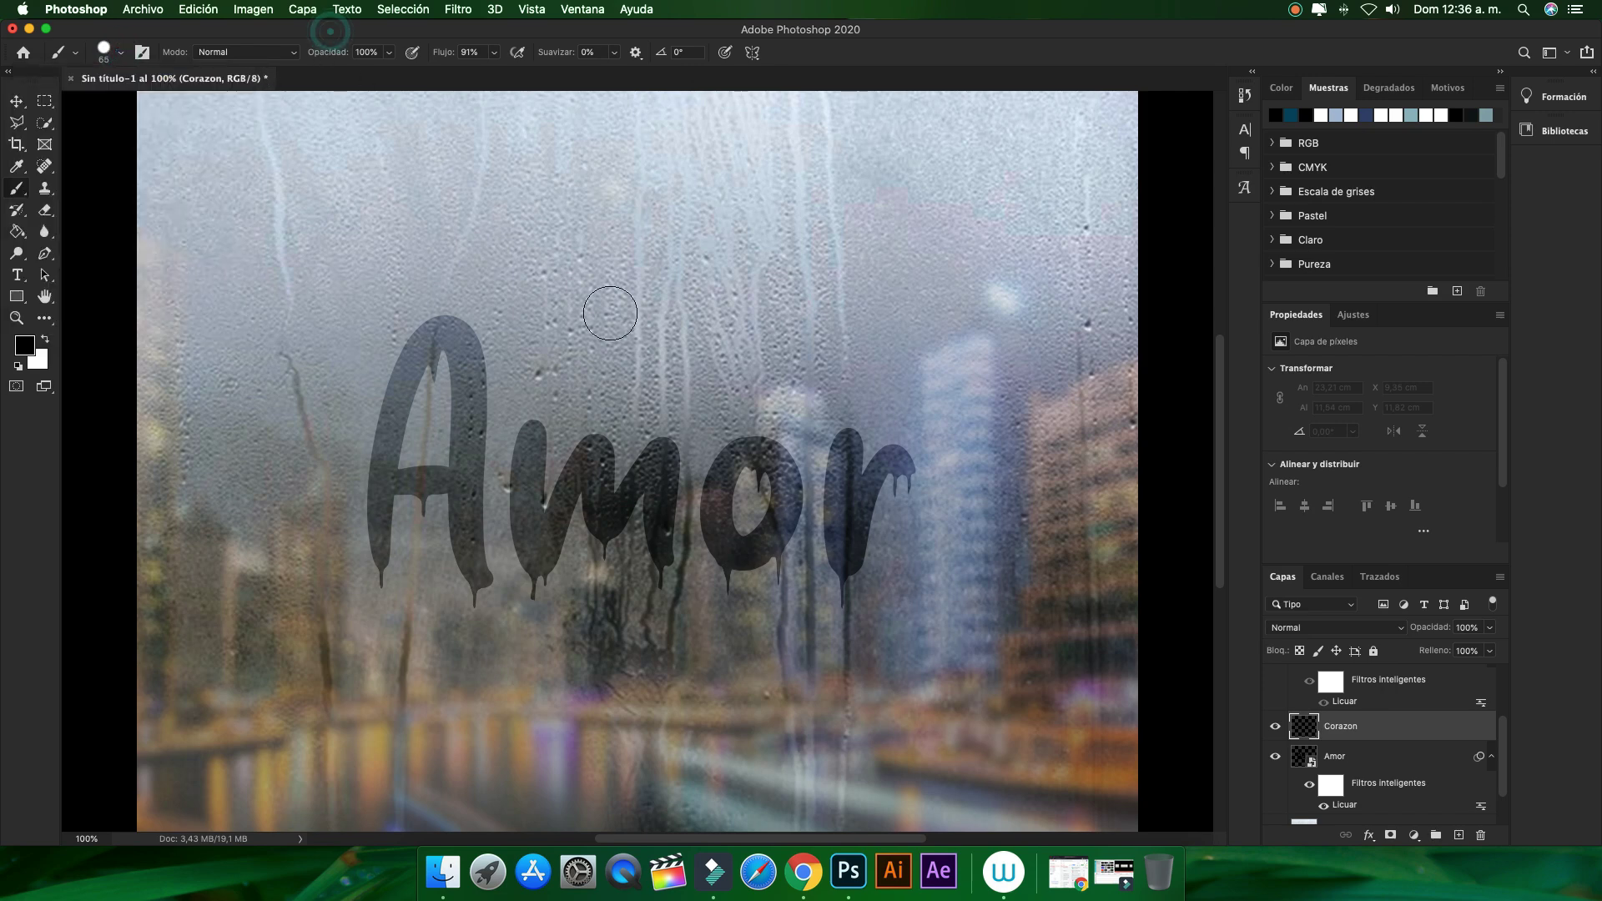
{"action": "left_click_drag", "start_coordinate": [710, 340], "coordinate": [738, 371]}
{"action": "mouse_move", "coordinate": [805, 405]}
{"action": "left_mouse_down"}
{"action": "mouse_move", "coordinate": [735, 269]}
{"action": "mouse_move", "coordinate": [858, 332]}
{"action": "mouse_move", "coordinate": [805, 402]}
{"action": "left_mouse_up"}
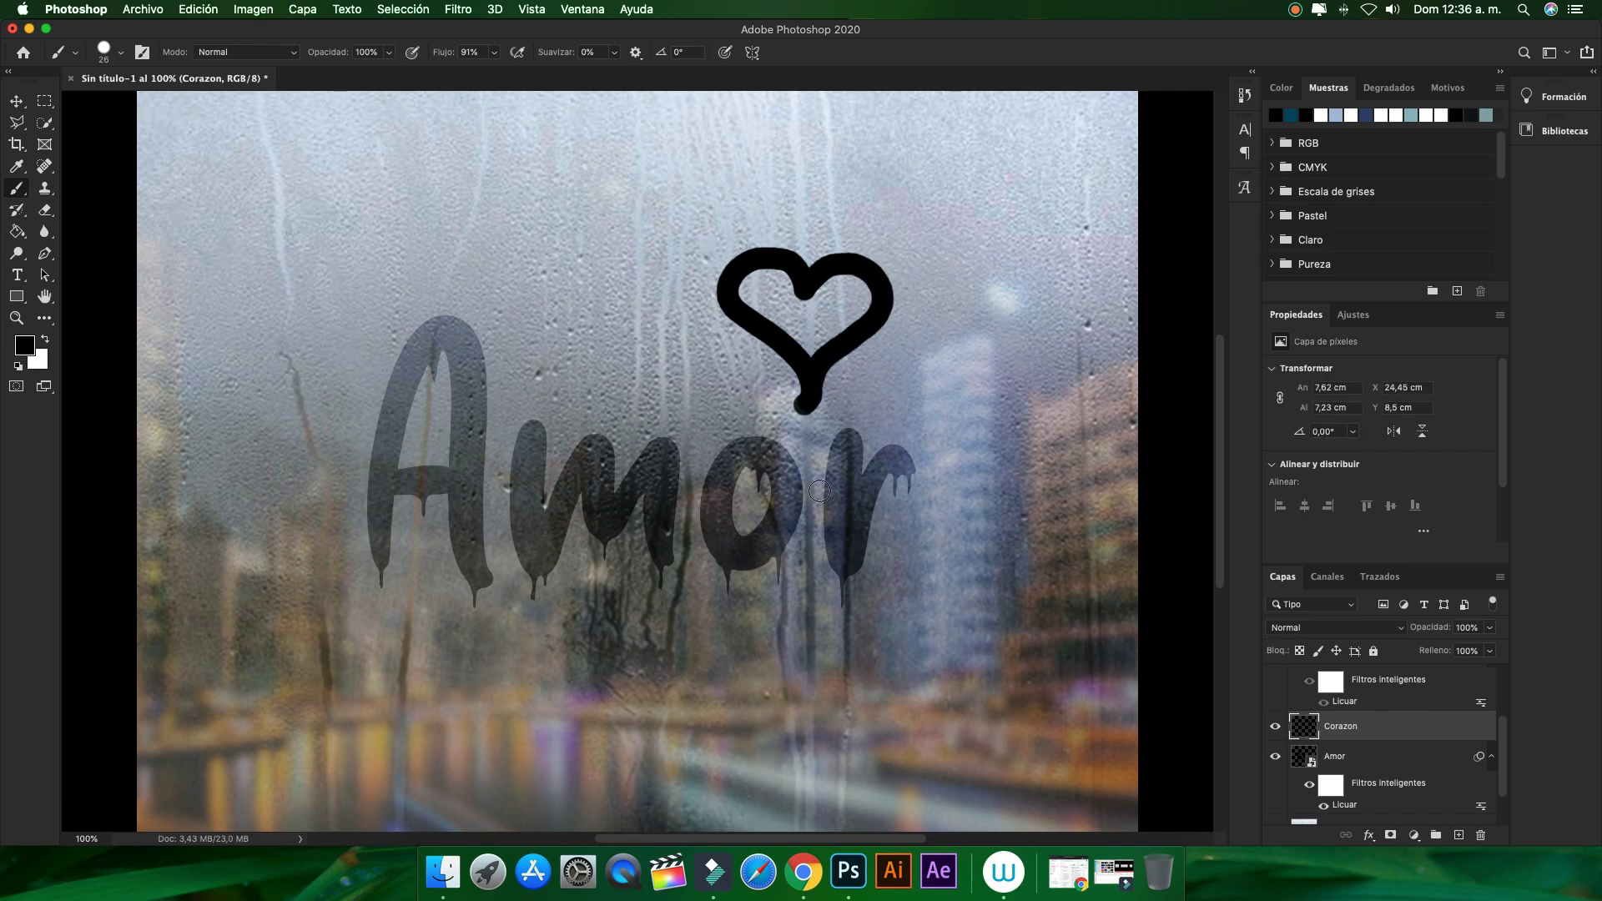
Blend the heart layer in Superponer mode and sketch a few dashes beside the heart
{"action": "left_click", "coordinate": [1363, 629]}
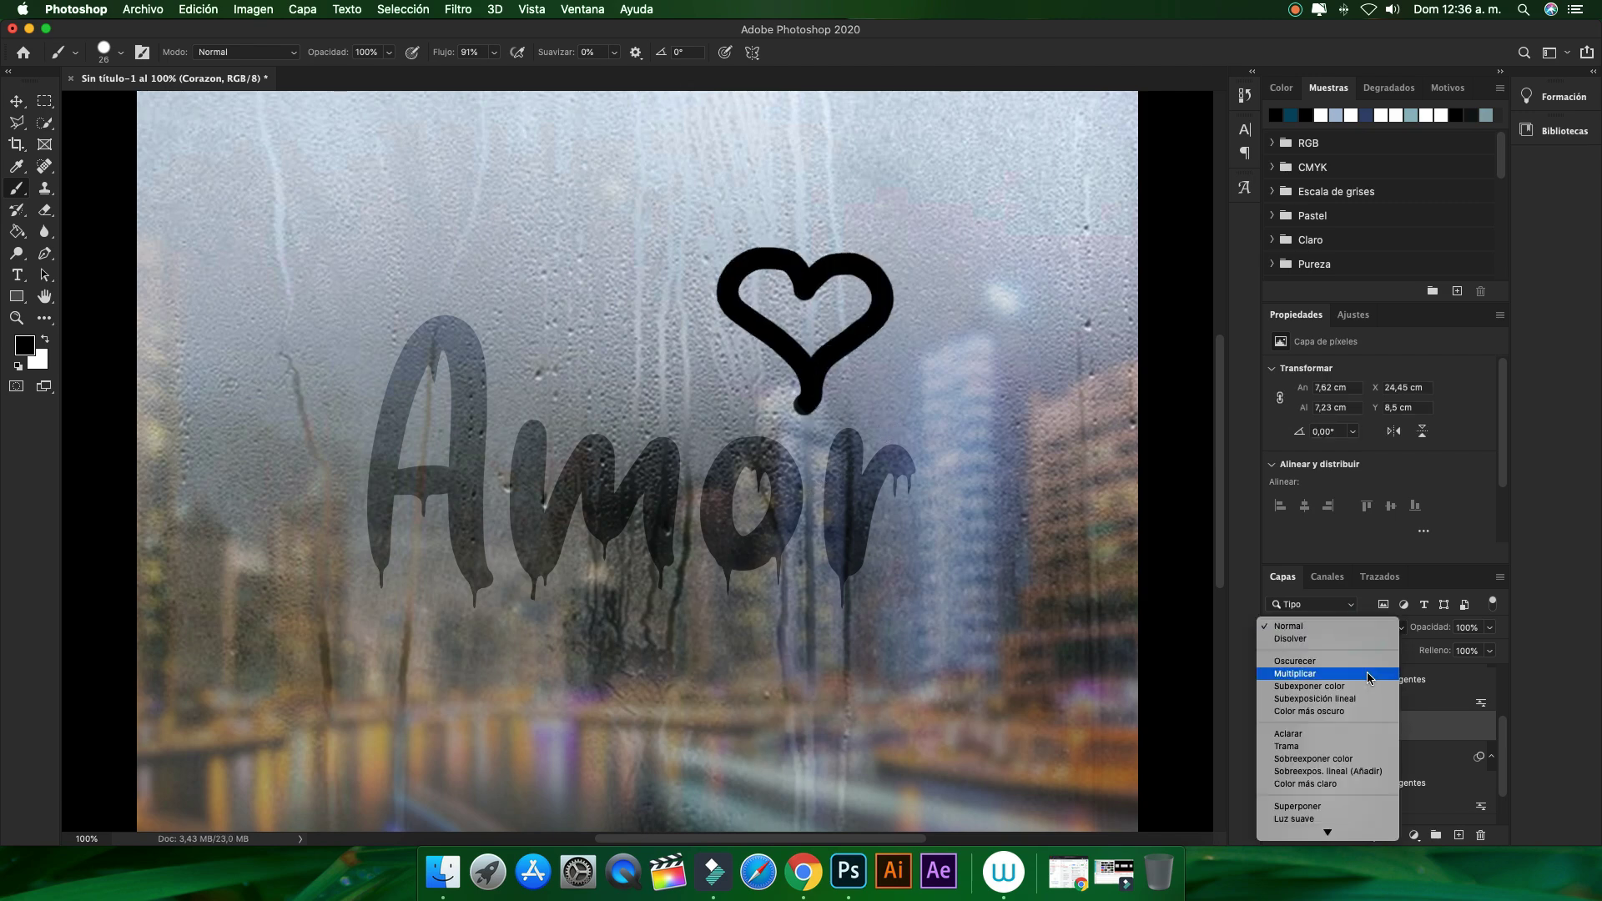
{"action": "left_click", "coordinate": [1328, 807]}
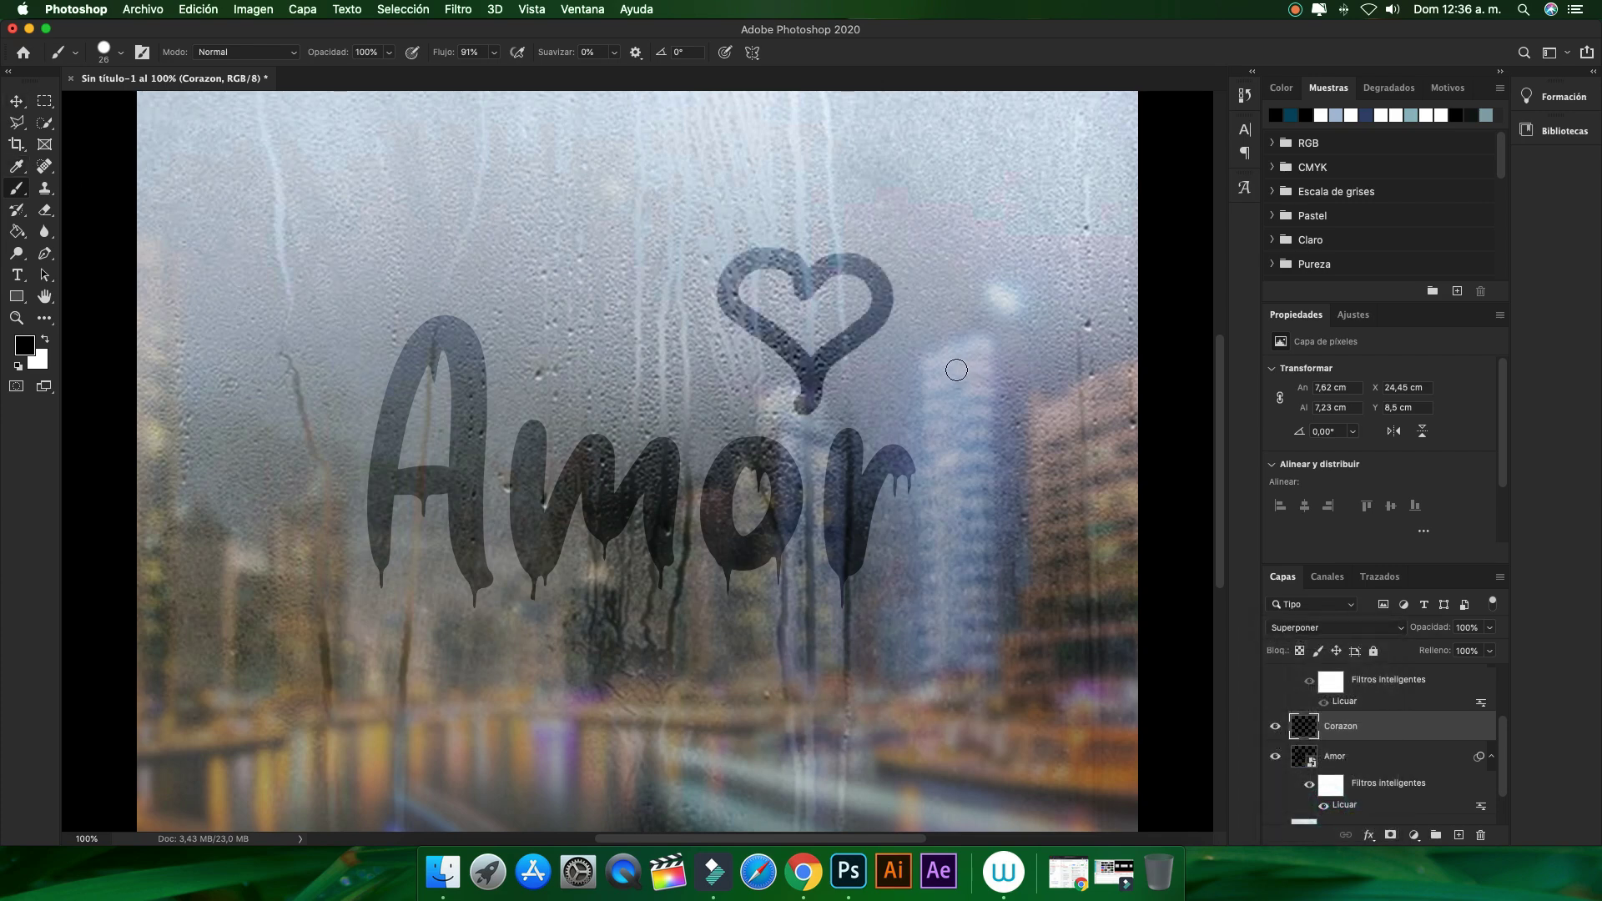
{"action": "scroll", "coordinate": [954, 369], "scroll_direction": "right", "scroll_amount": 3}
{"action": "left_click_drag", "start_coordinate": [810, 375], "coordinate": [909, 371]}
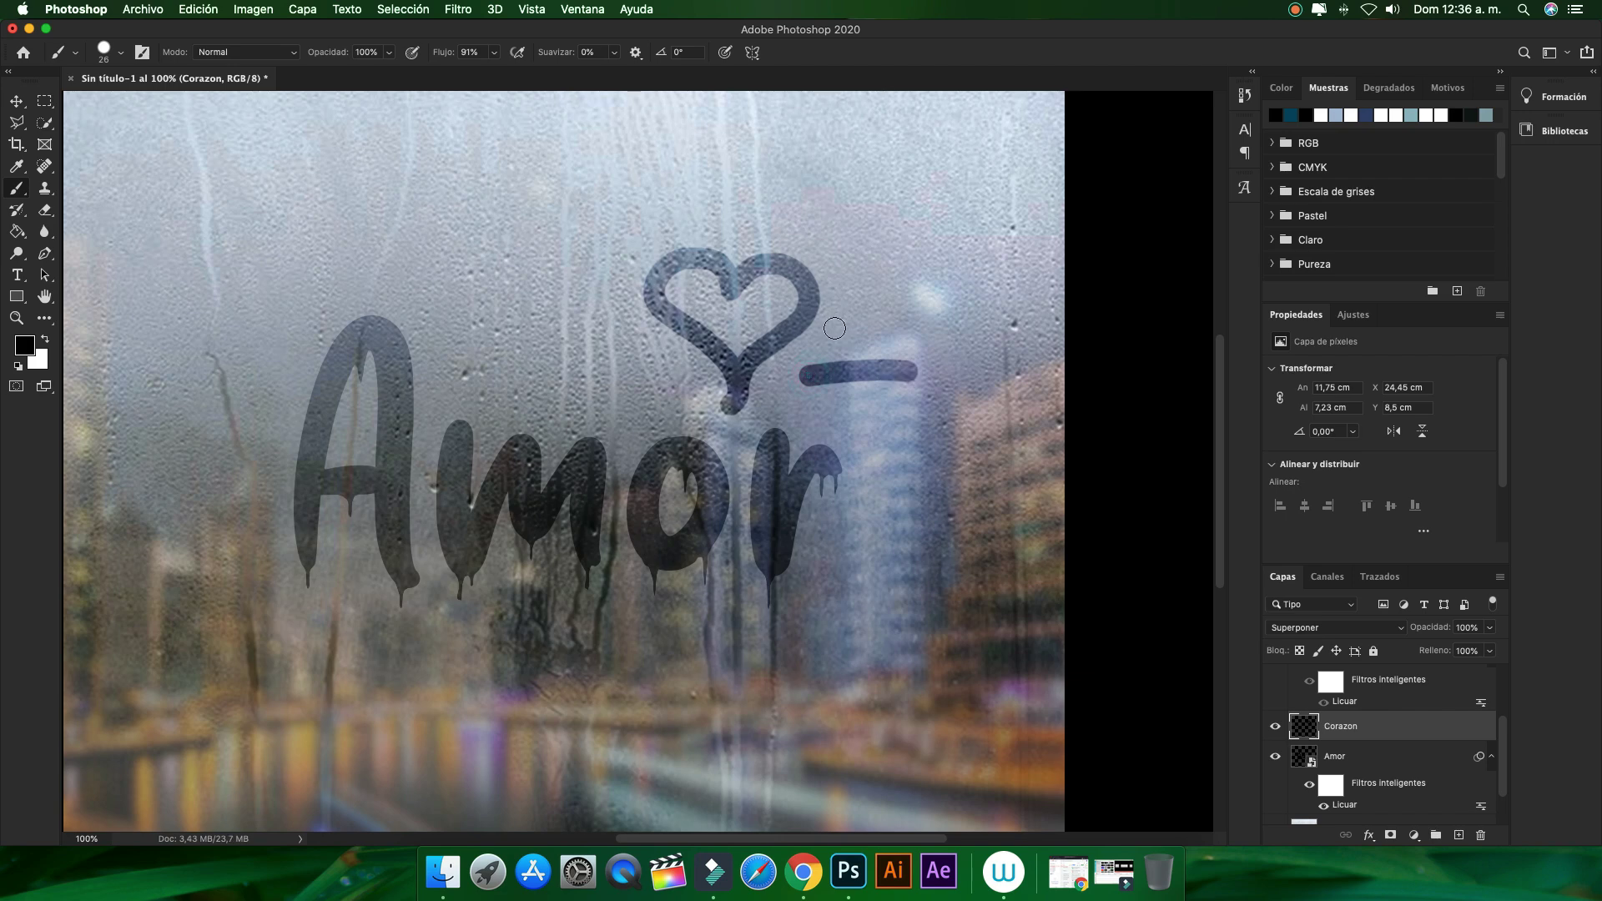
{"action": "mouse_move", "coordinate": [832, 327]}
{"action": "left_mouse_down"}
{"action": "mouse_move", "coordinate": [893, 292]}
{"action": "mouse_move", "coordinate": [878, 237]}
{"action": "left_mouse_up"}
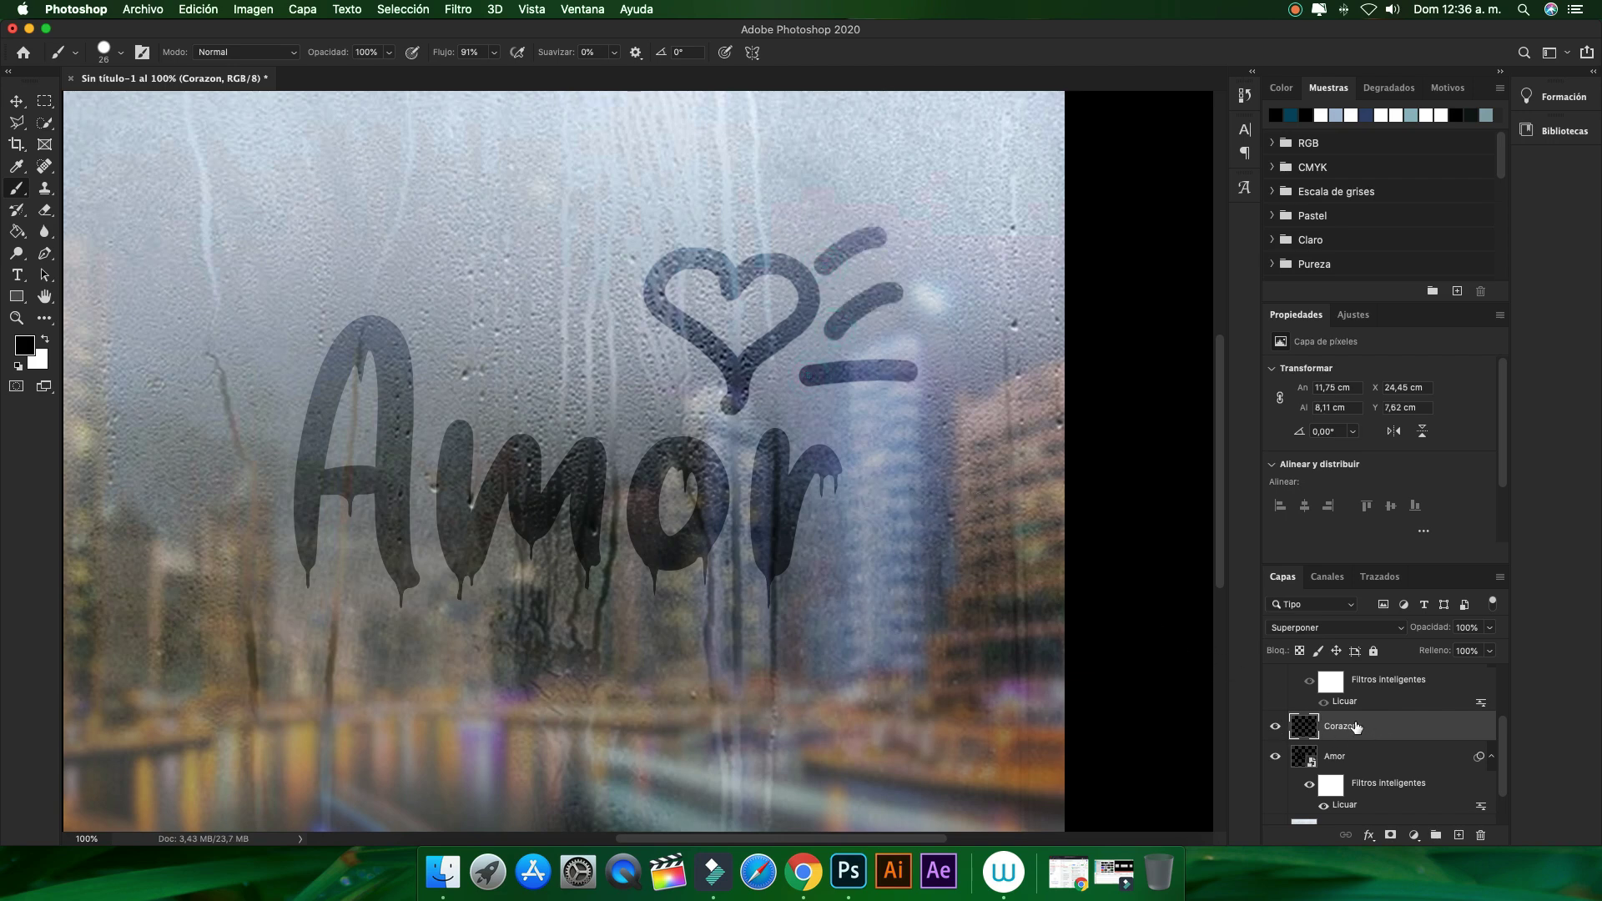
Free Transform the heart to shrink, tilt and place it above the r of Amor
{"action": "left_click", "coordinate": [18, 103]}
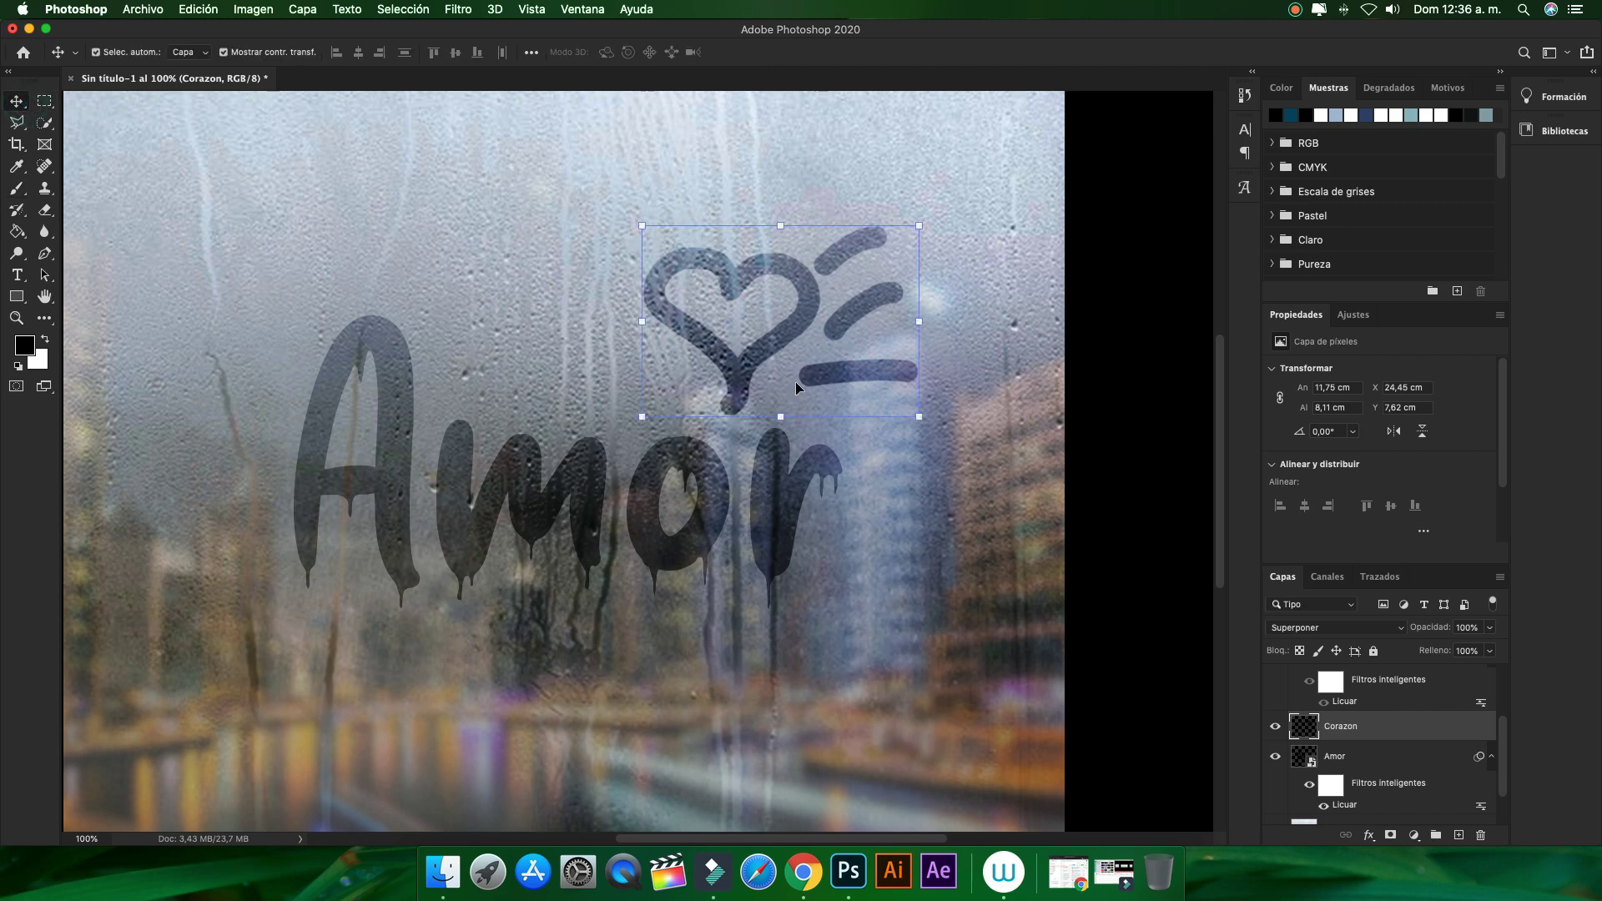
{"action": "mouse_move", "coordinate": [920, 224]}
{"action": "left_mouse_down"}
{"action": "mouse_move", "coordinate": [861, 265]}
{"action": "mouse_move", "coordinate": [899, 317]}
{"action": "left_mouse_up"}
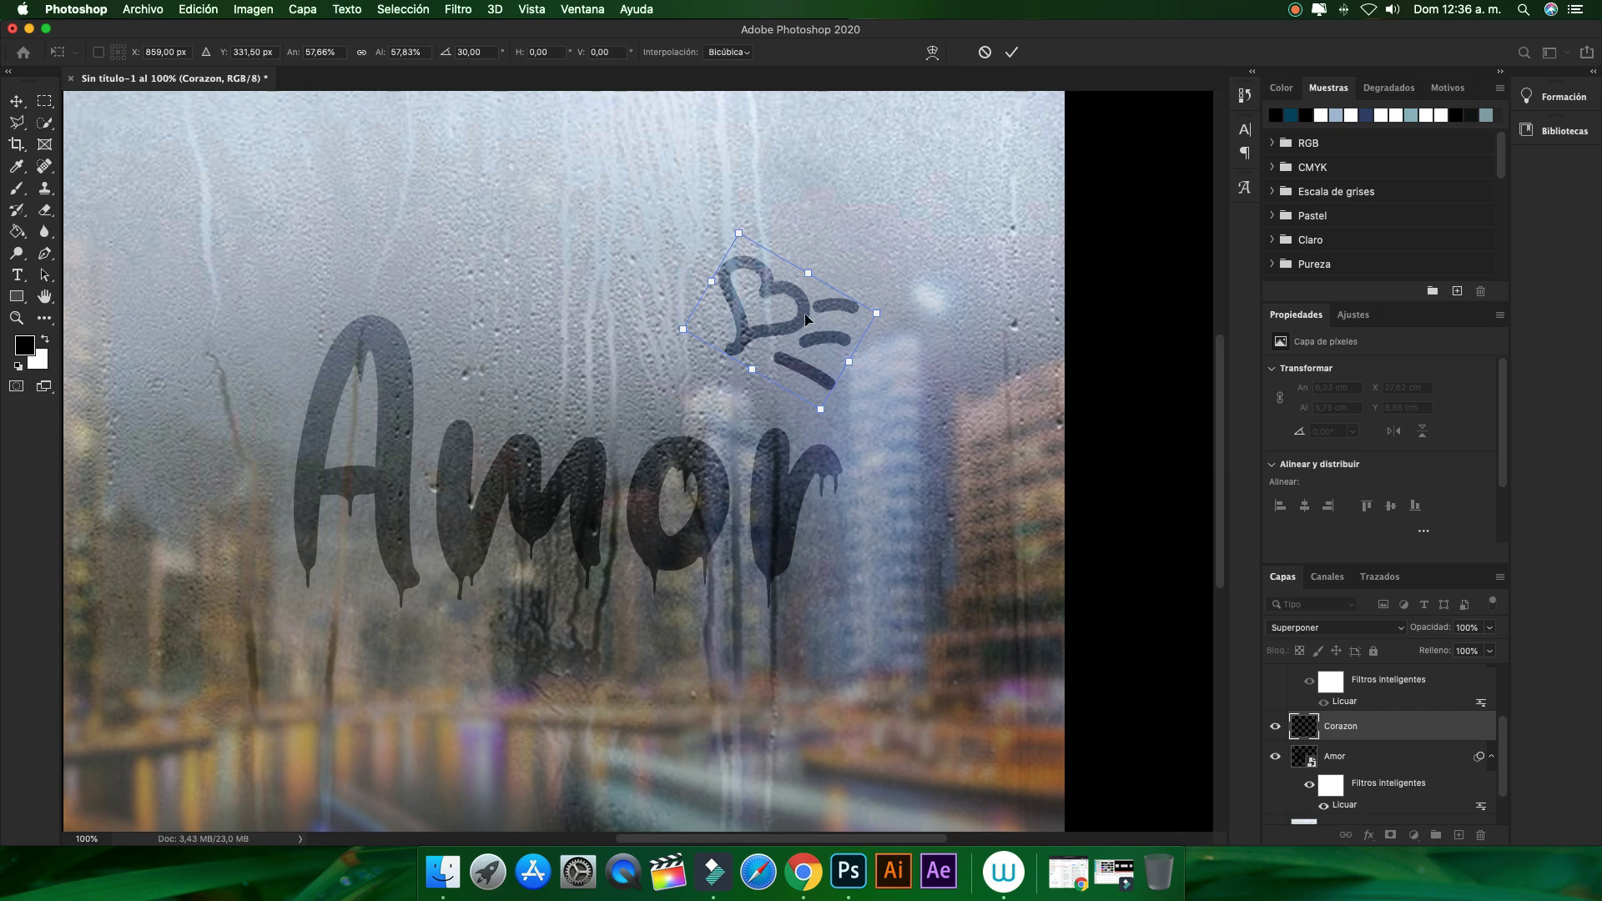
{"action": "mouse_move", "coordinate": [793, 313]}
{"action": "left_mouse_down"}
{"action": "mouse_move", "coordinate": [843, 371]}
{"action": "mouse_move", "coordinate": [786, 364]}
{"action": "left_mouse_up"}
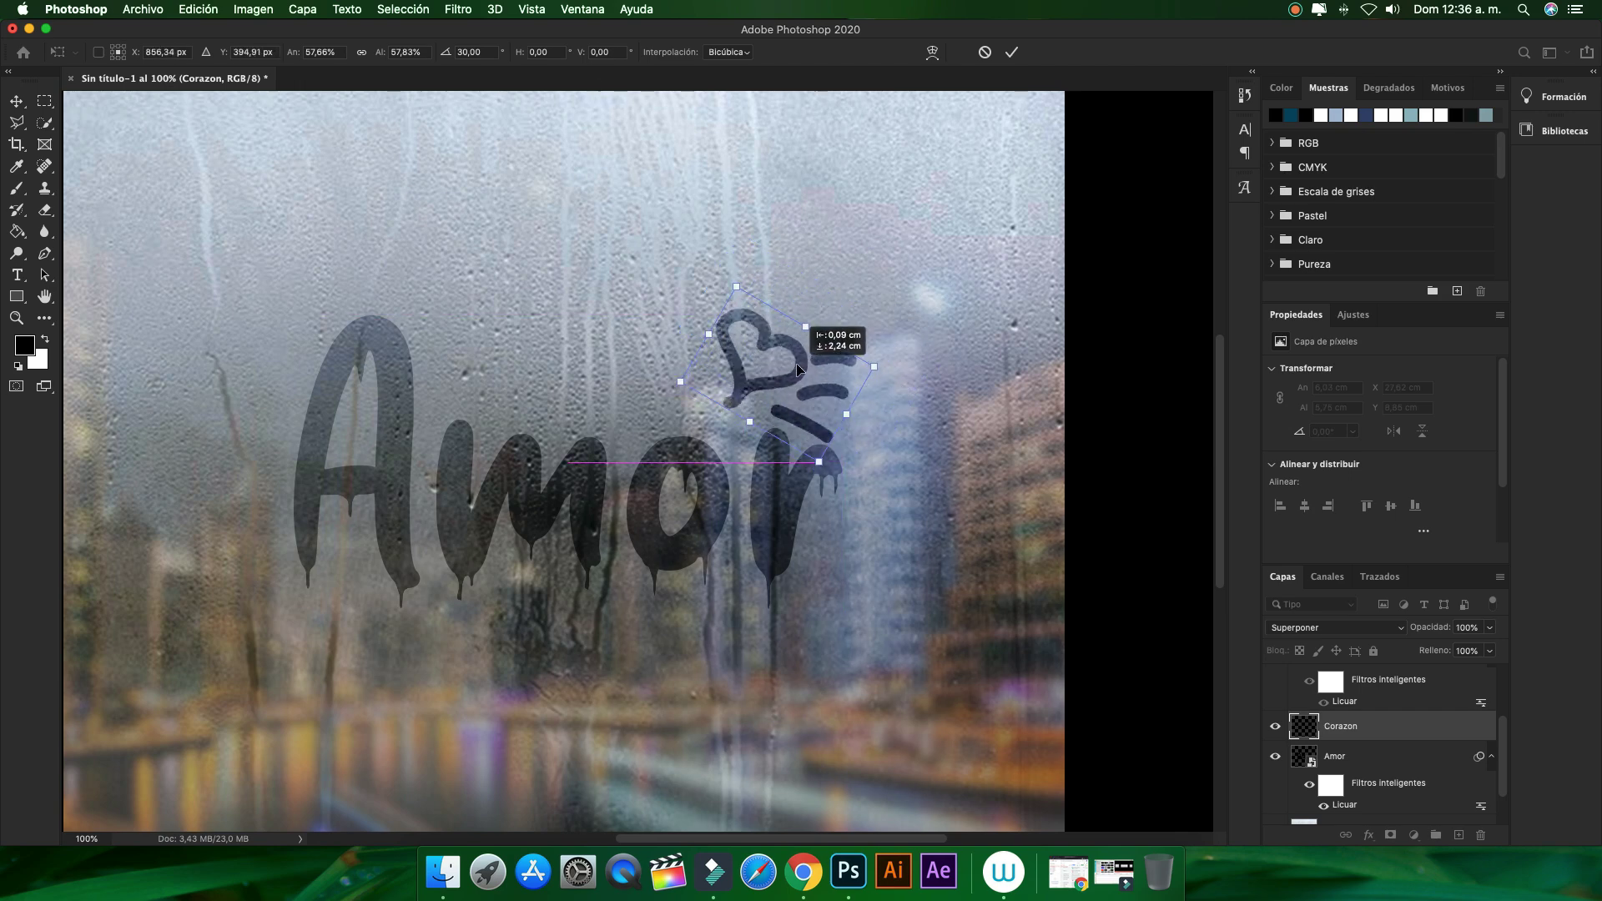
{"action": "left_click", "coordinate": [1011, 51]}
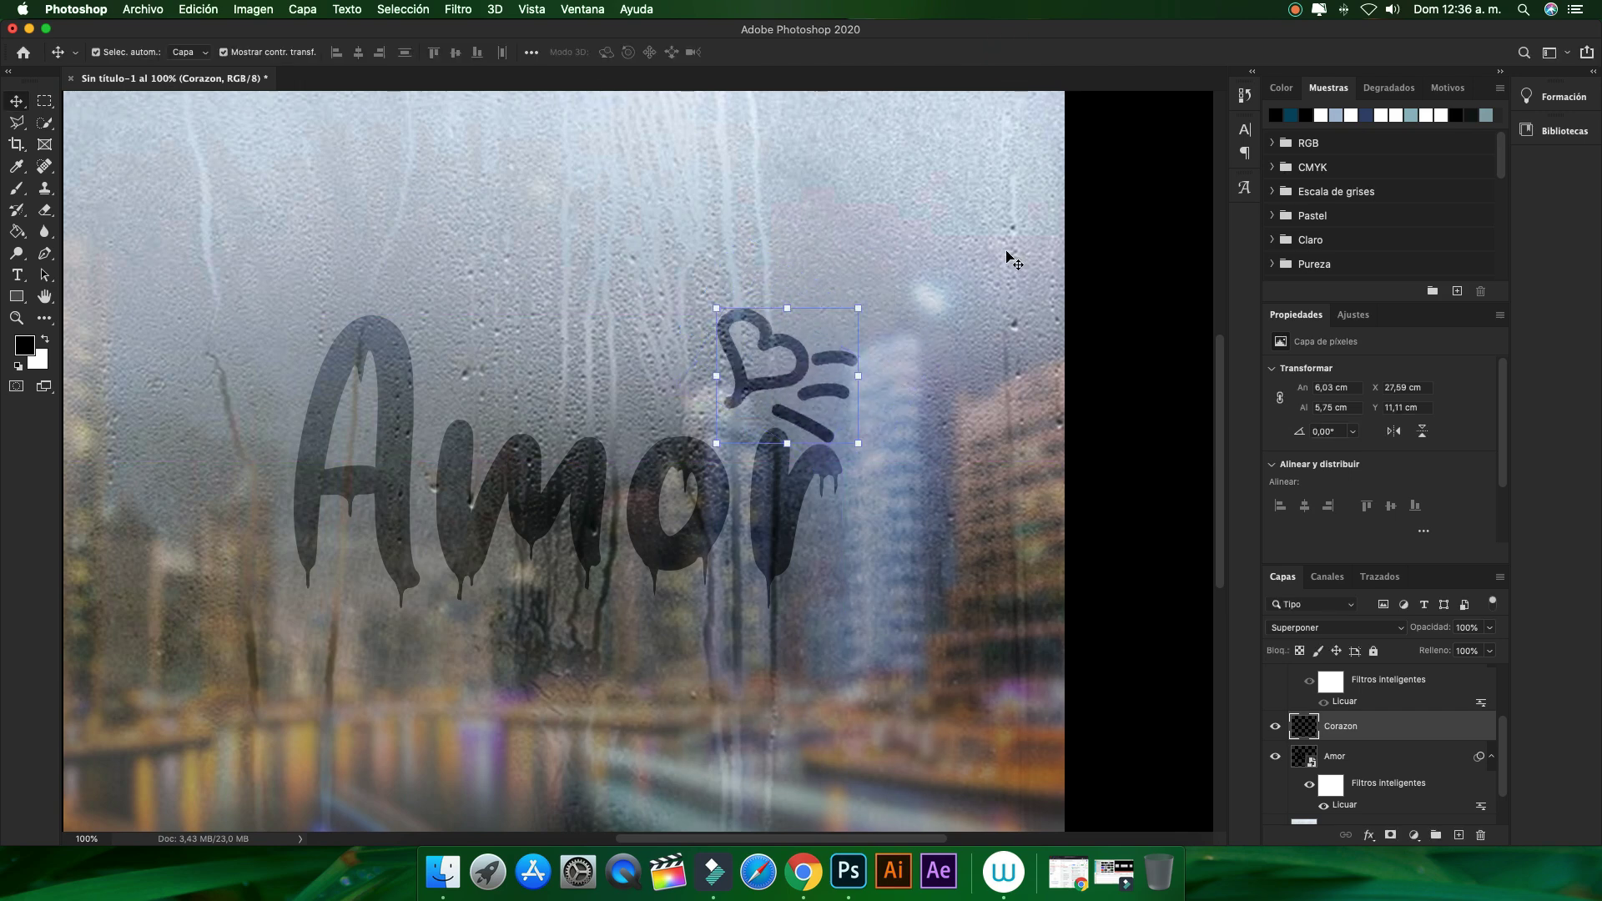
Erase the stray dashes below and beside the heart
{"action": "key", "text": "e"}
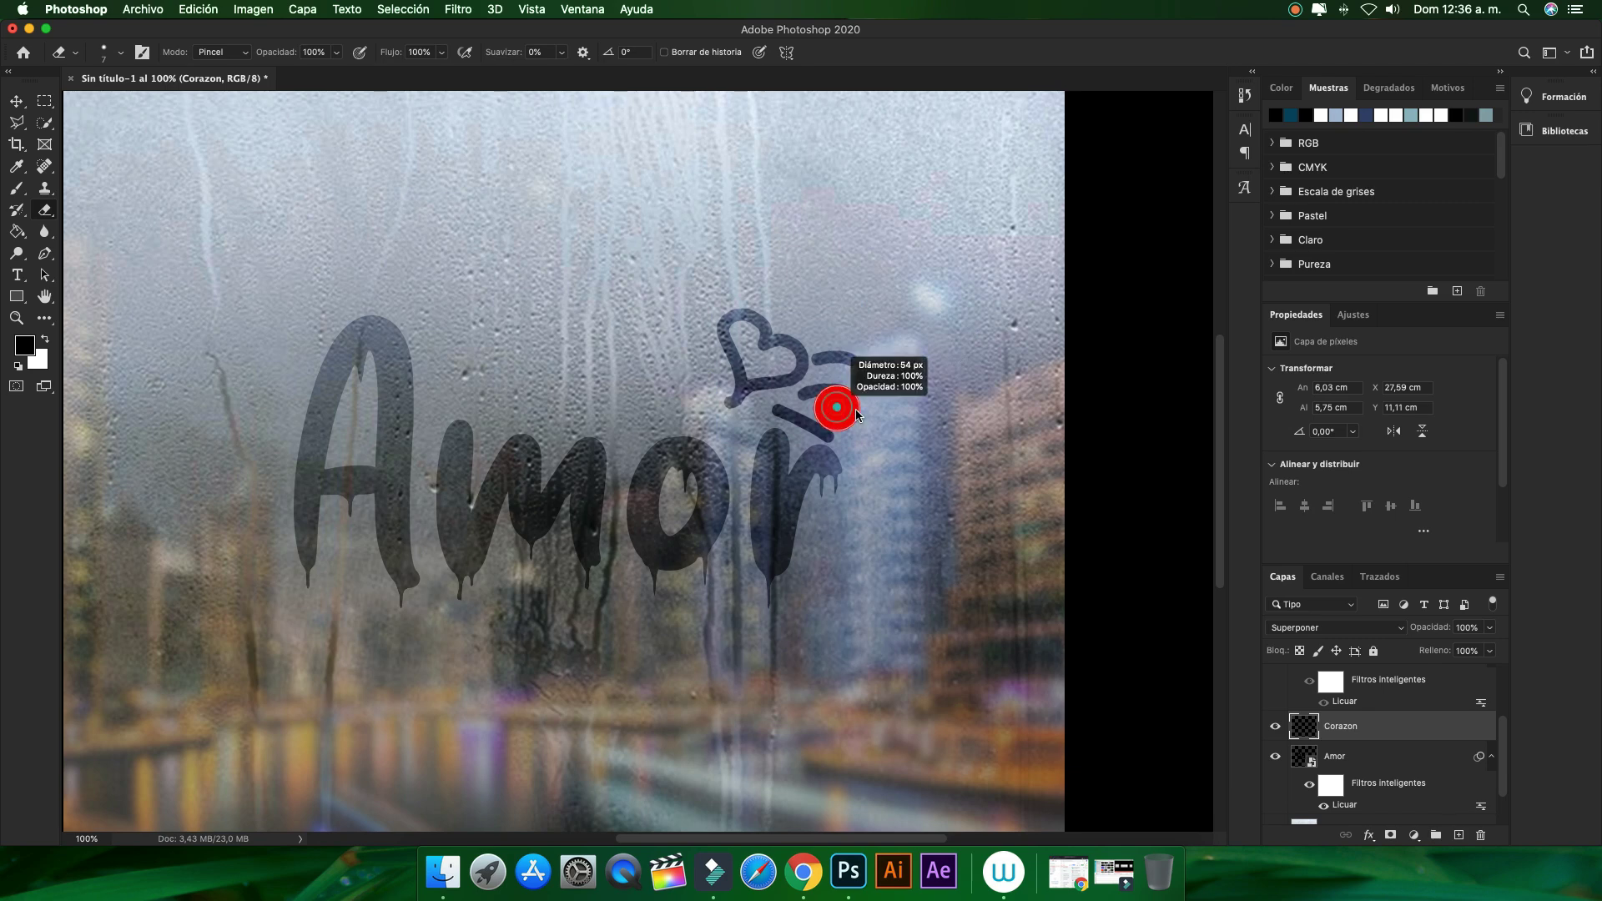
{"action": "mouse_move", "coordinate": [844, 429]}
{"action": "left_mouse_down"}
{"action": "mouse_move", "coordinate": [777, 415]}
{"action": "mouse_move", "coordinate": [858, 420]}
{"action": "left_mouse_up"}
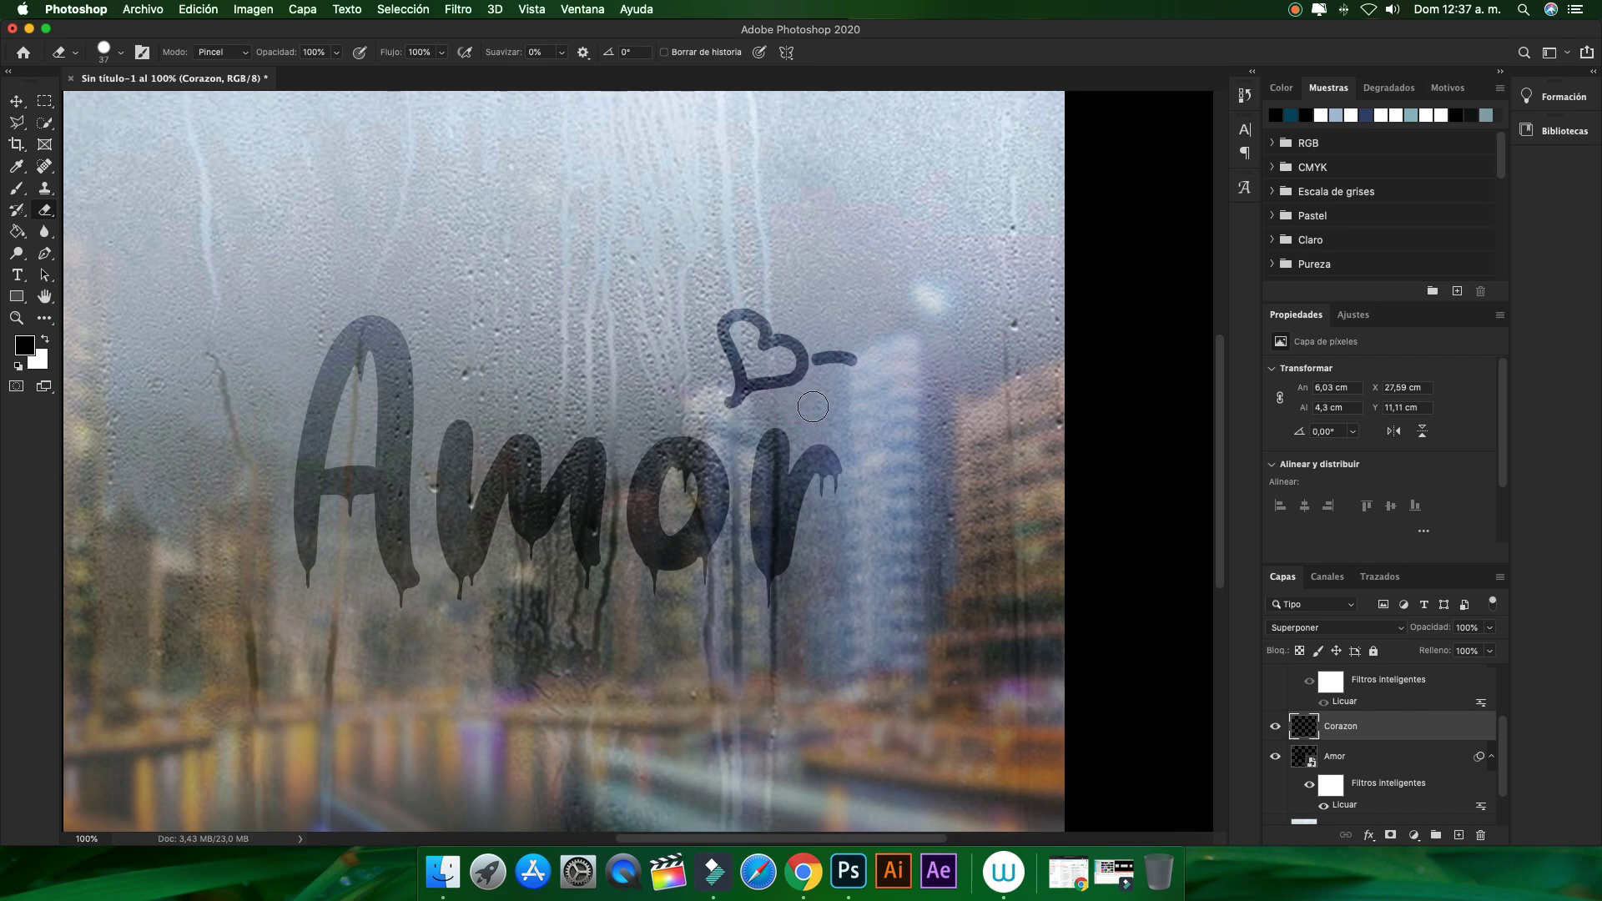
{"action": "left_click_drag", "start_coordinate": [855, 359], "coordinate": [826, 354]}
Convert the Corazon heart layer to a smart object
{"action": "left_click", "coordinate": [17, 101]}
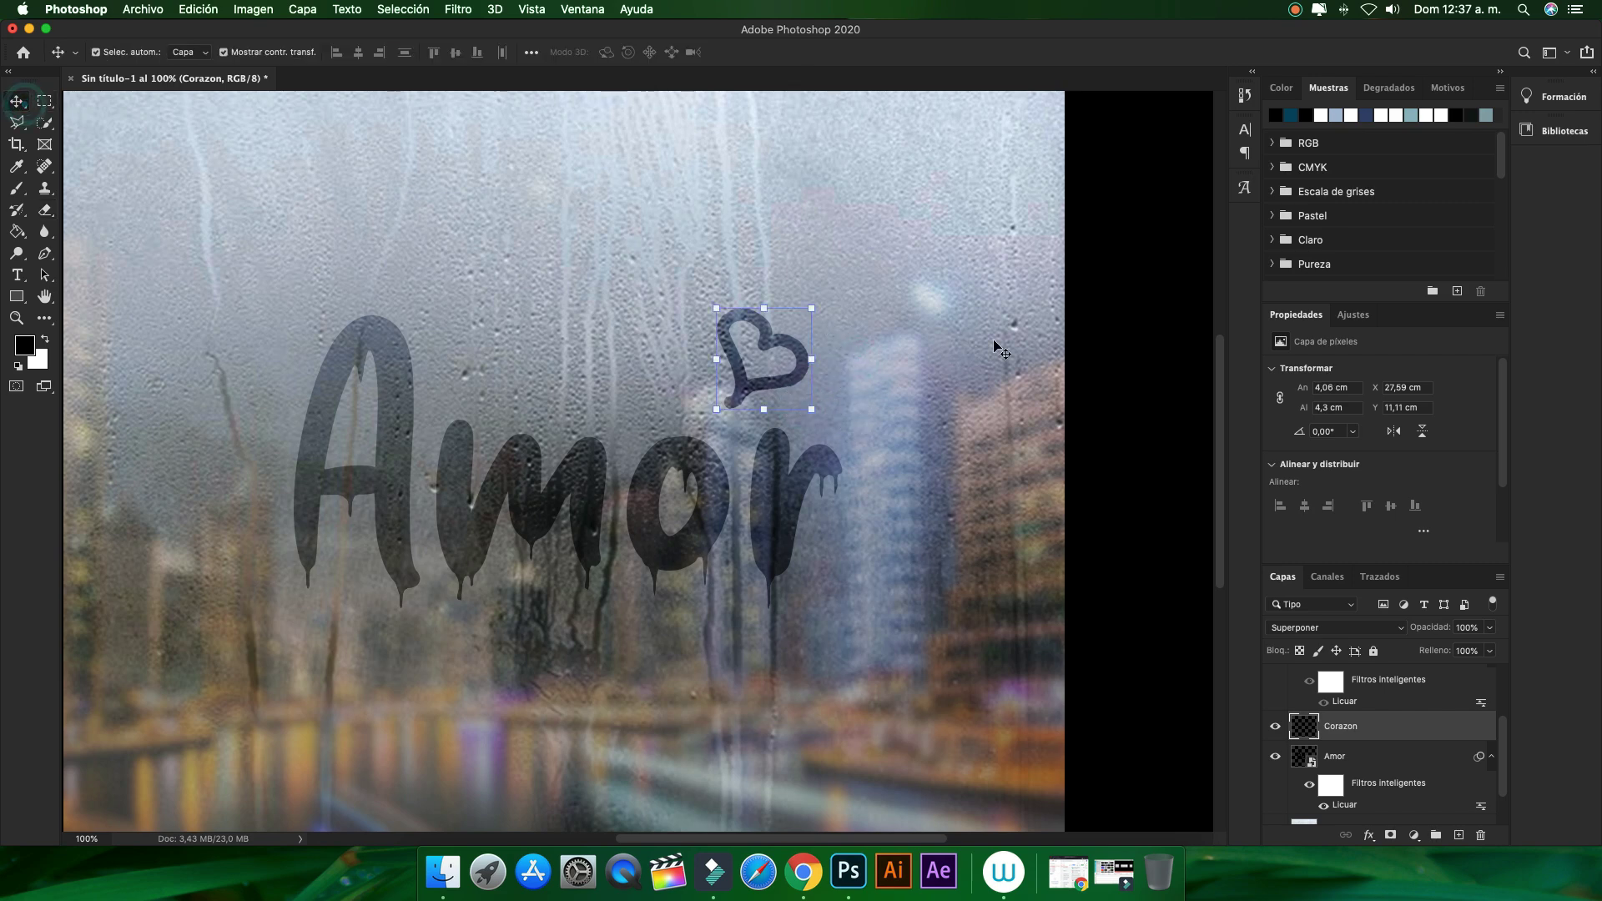
{"action": "left_click", "coordinate": [1089, 350]}
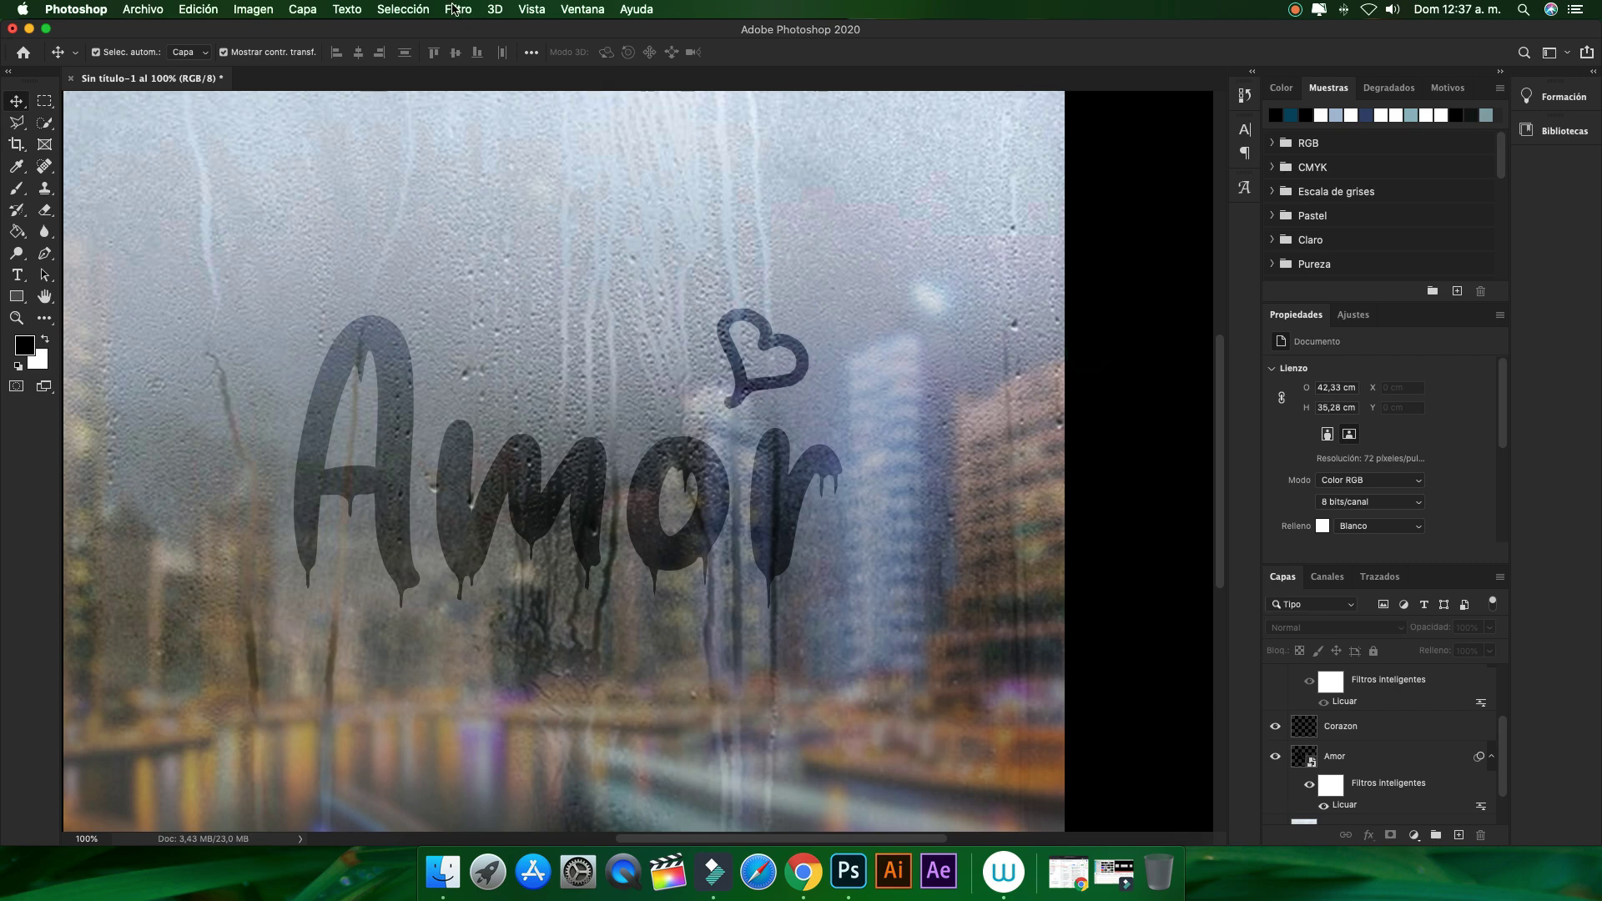
{"action": "right_click", "coordinate": [1341, 725]}
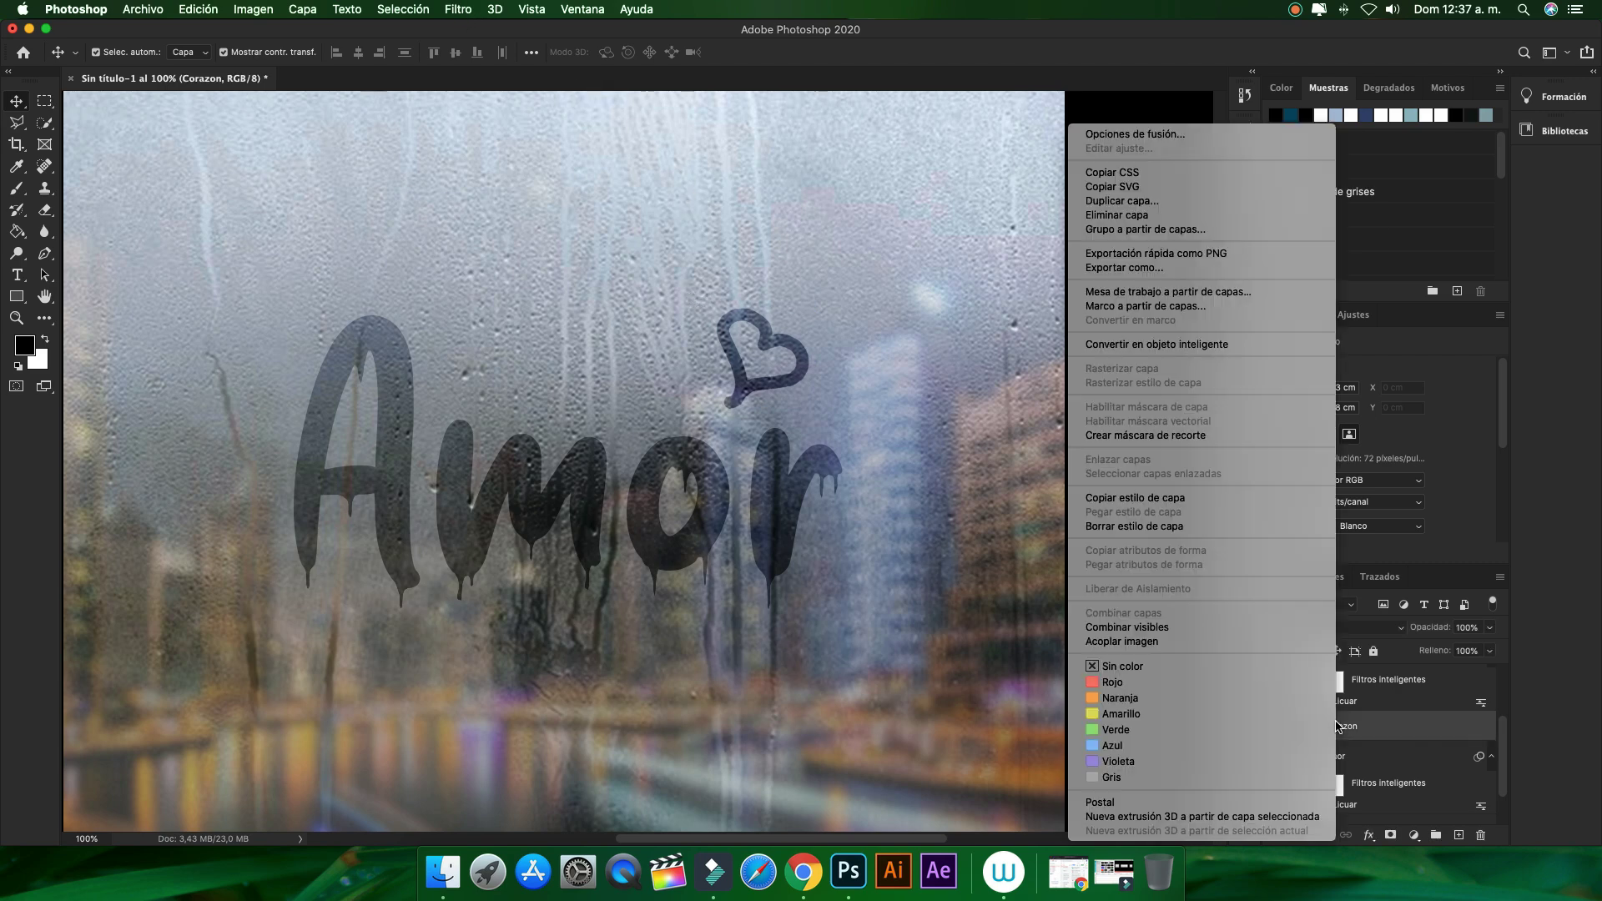
{"action": "left_click", "coordinate": [1176, 354]}
{"action": "right_click", "coordinate": [1347, 726]}
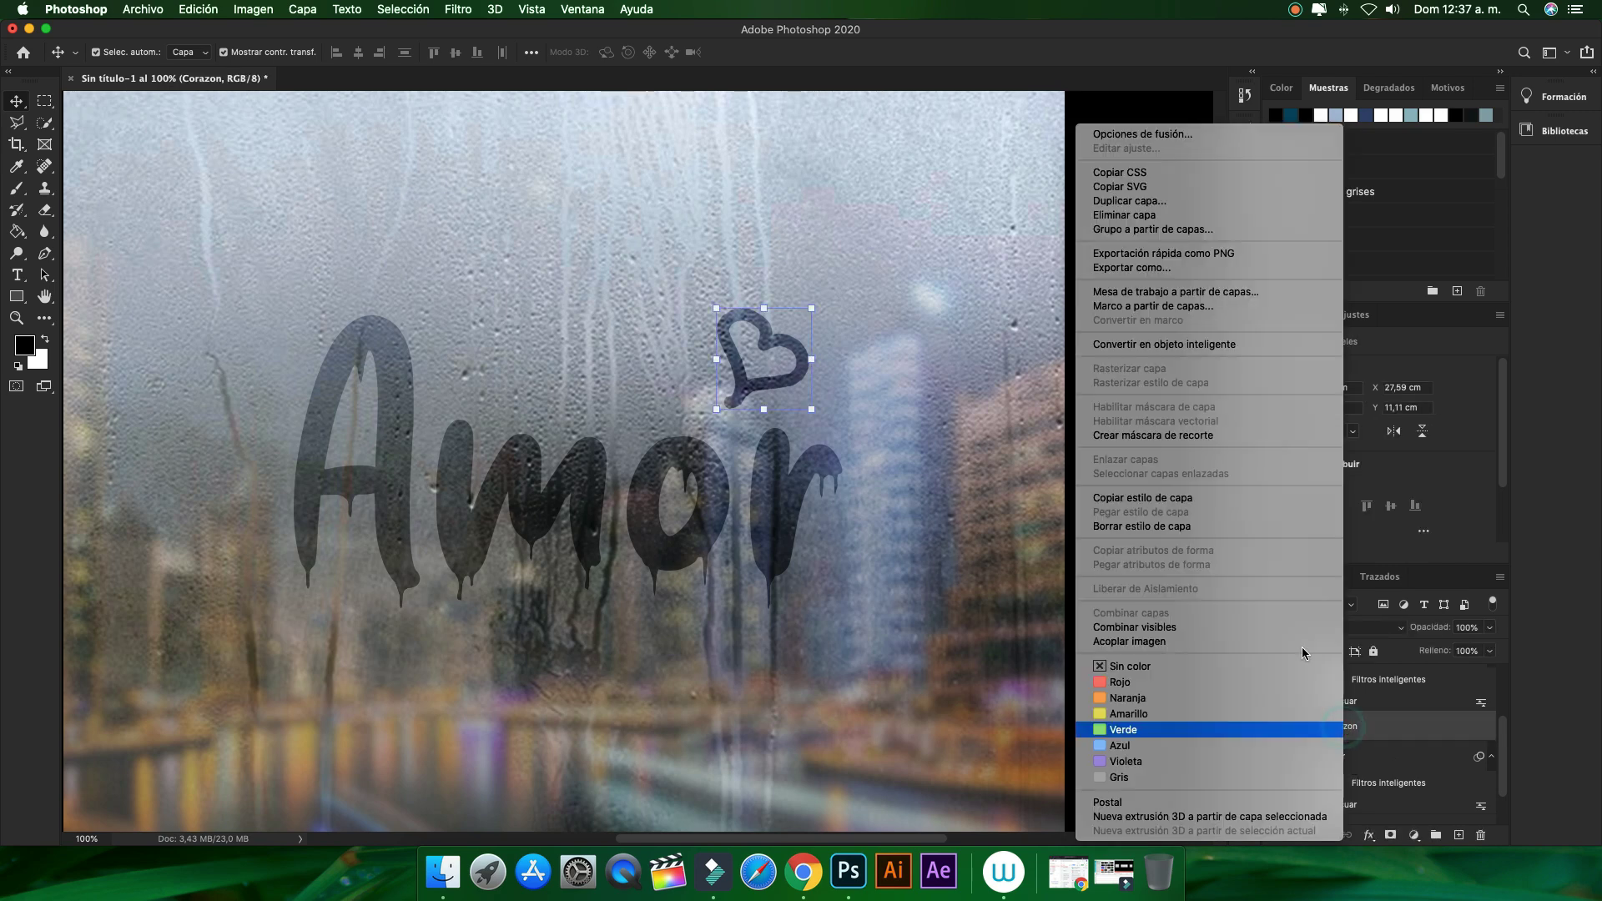
{"action": "left_click", "coordinate": [1172, 345]}
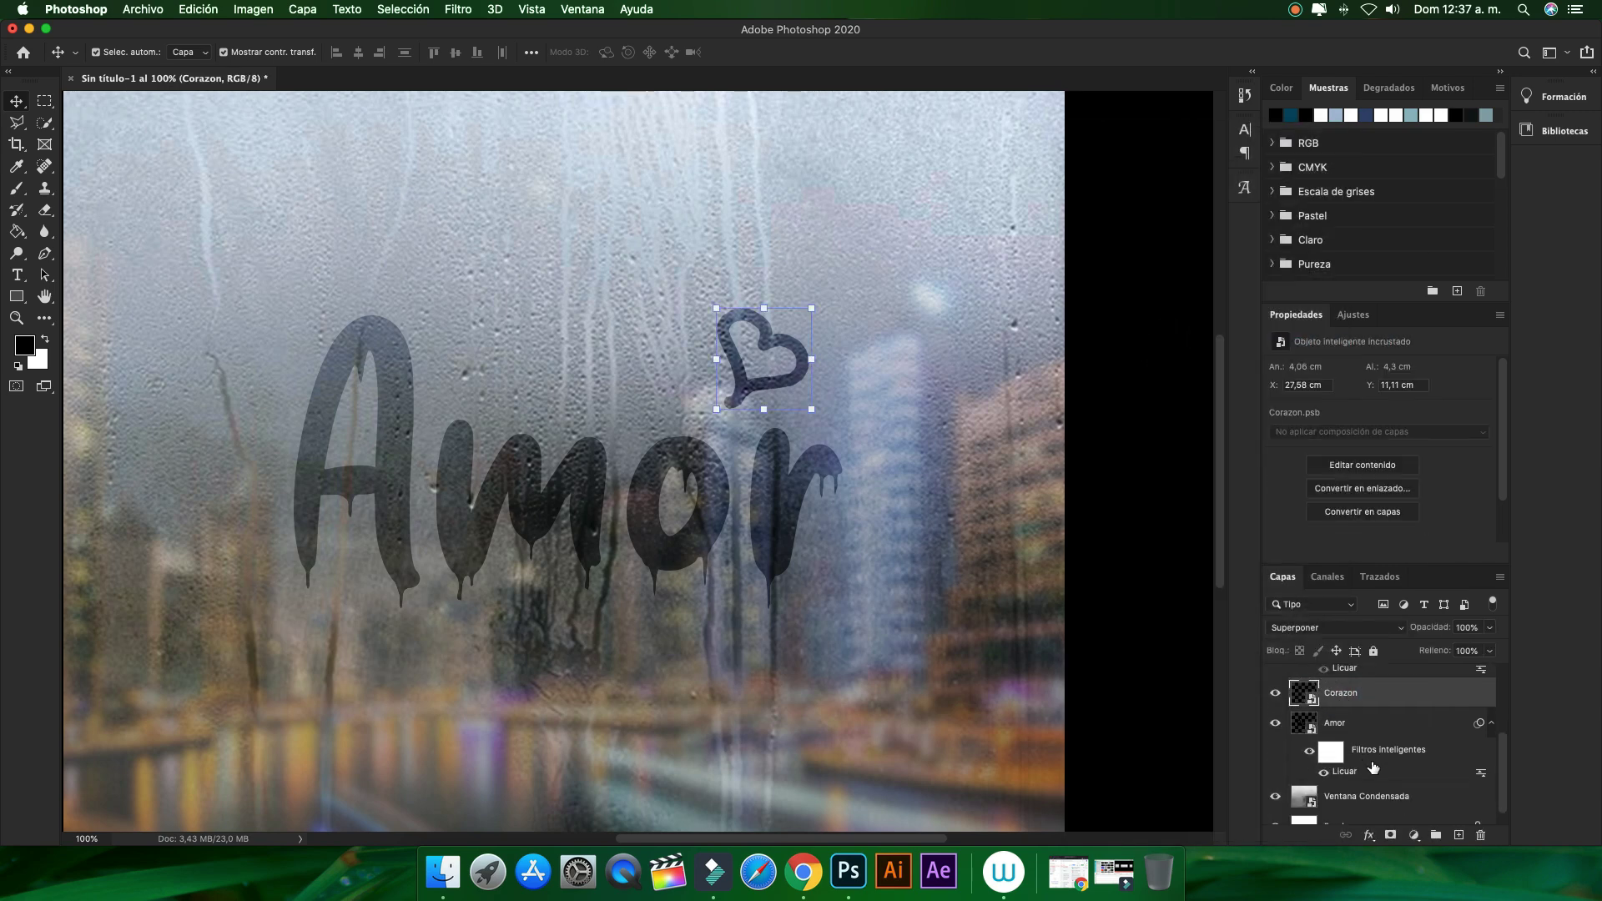
Review the Amor text layer's Licuar filter settings without changing them
{"action": "left_click", "coordinate": [1354, 775]}
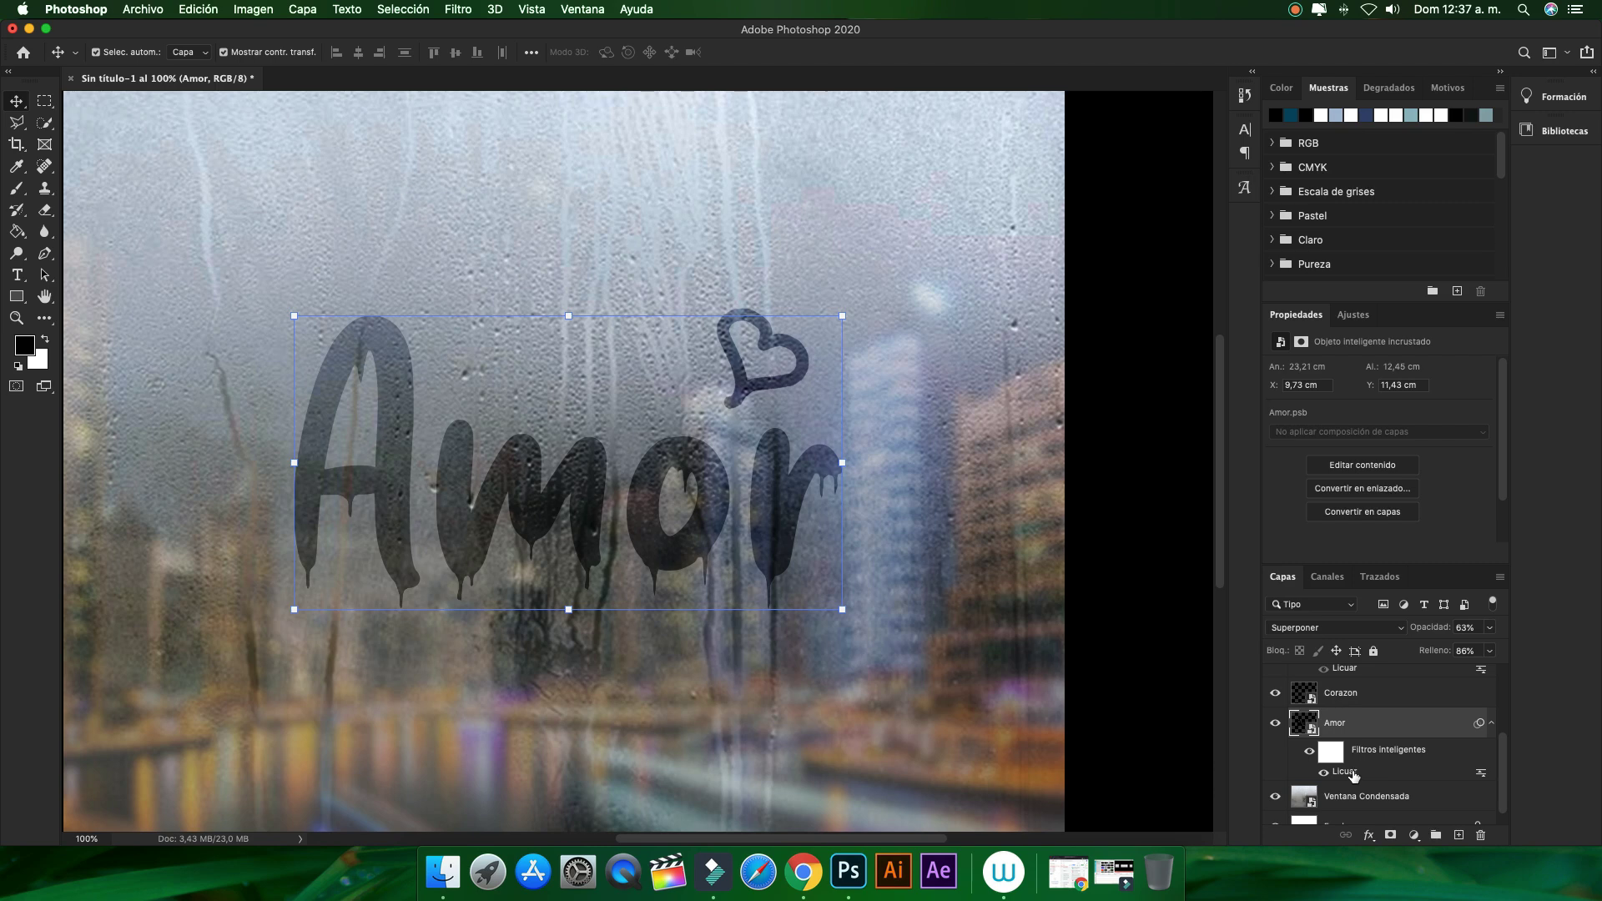
{"action": "double_click", "coordinate": [1354, 772]}
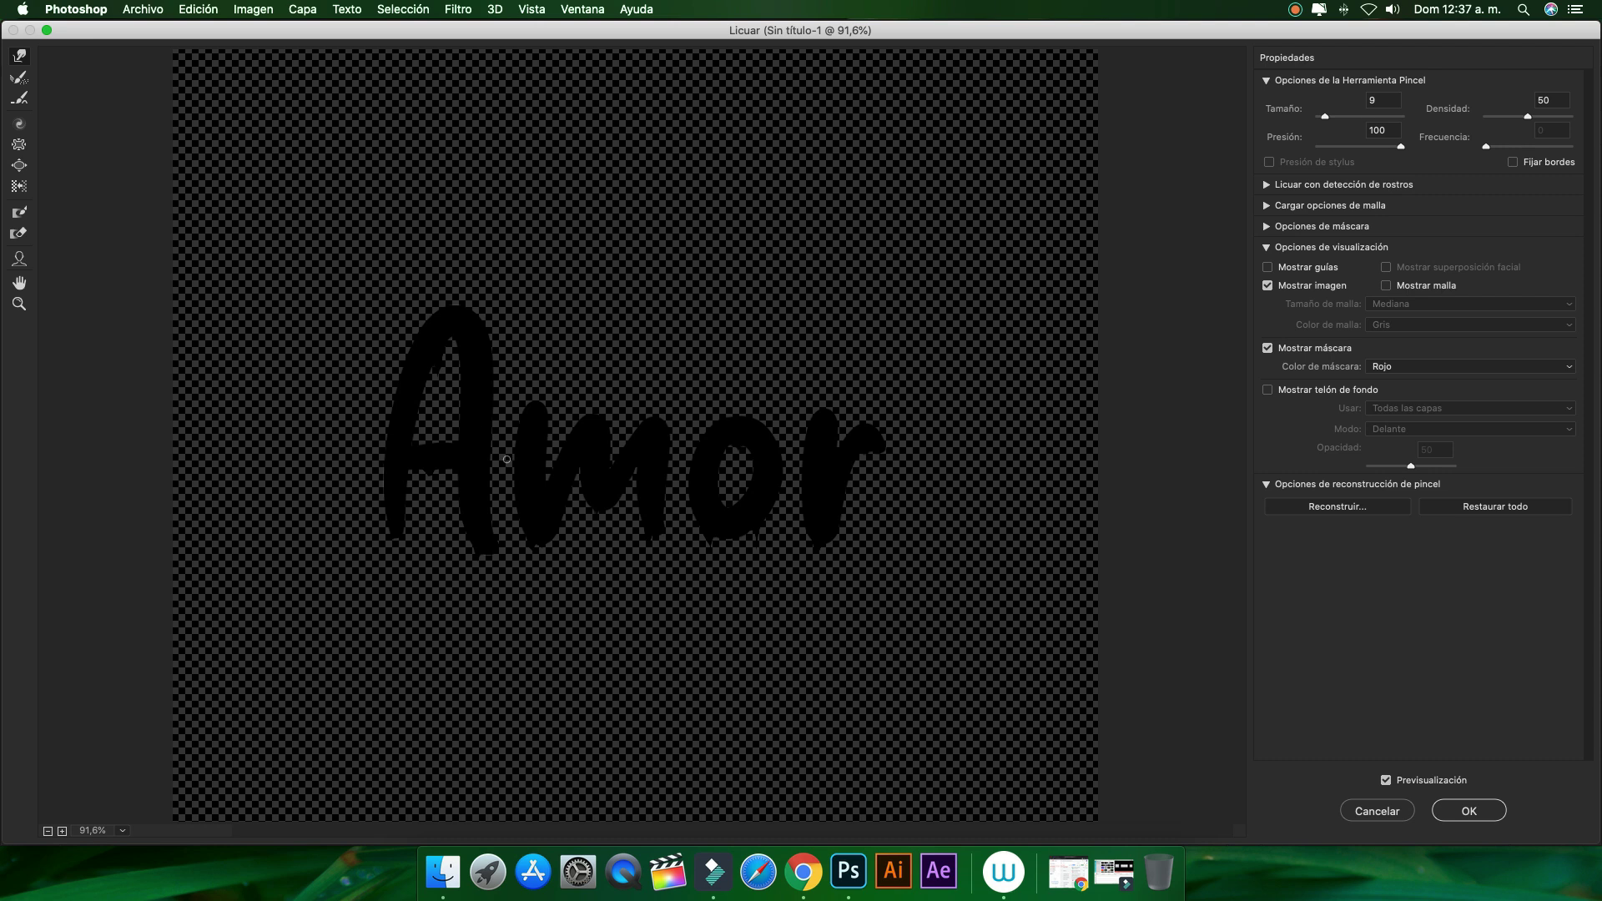
{"action": "left_click", "coordinate": [1376, 811]}
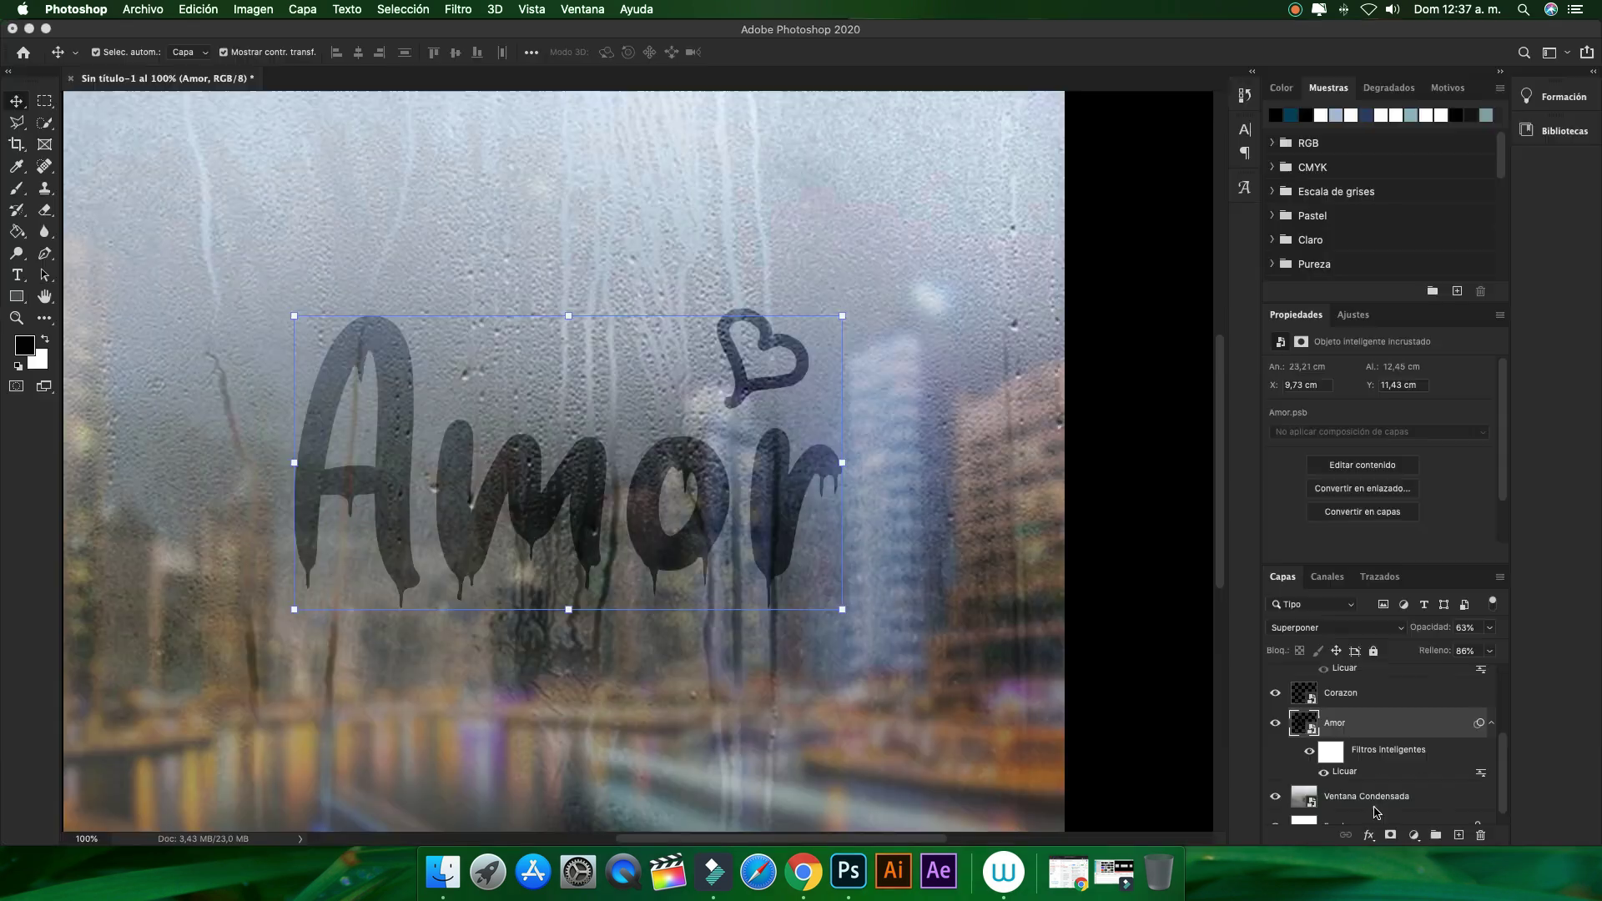
Select the Corazon layer and nudge the heart slightly lower, to Y 11,85 cm
{"action": "left_click", "coordinate": [1135, 336]}
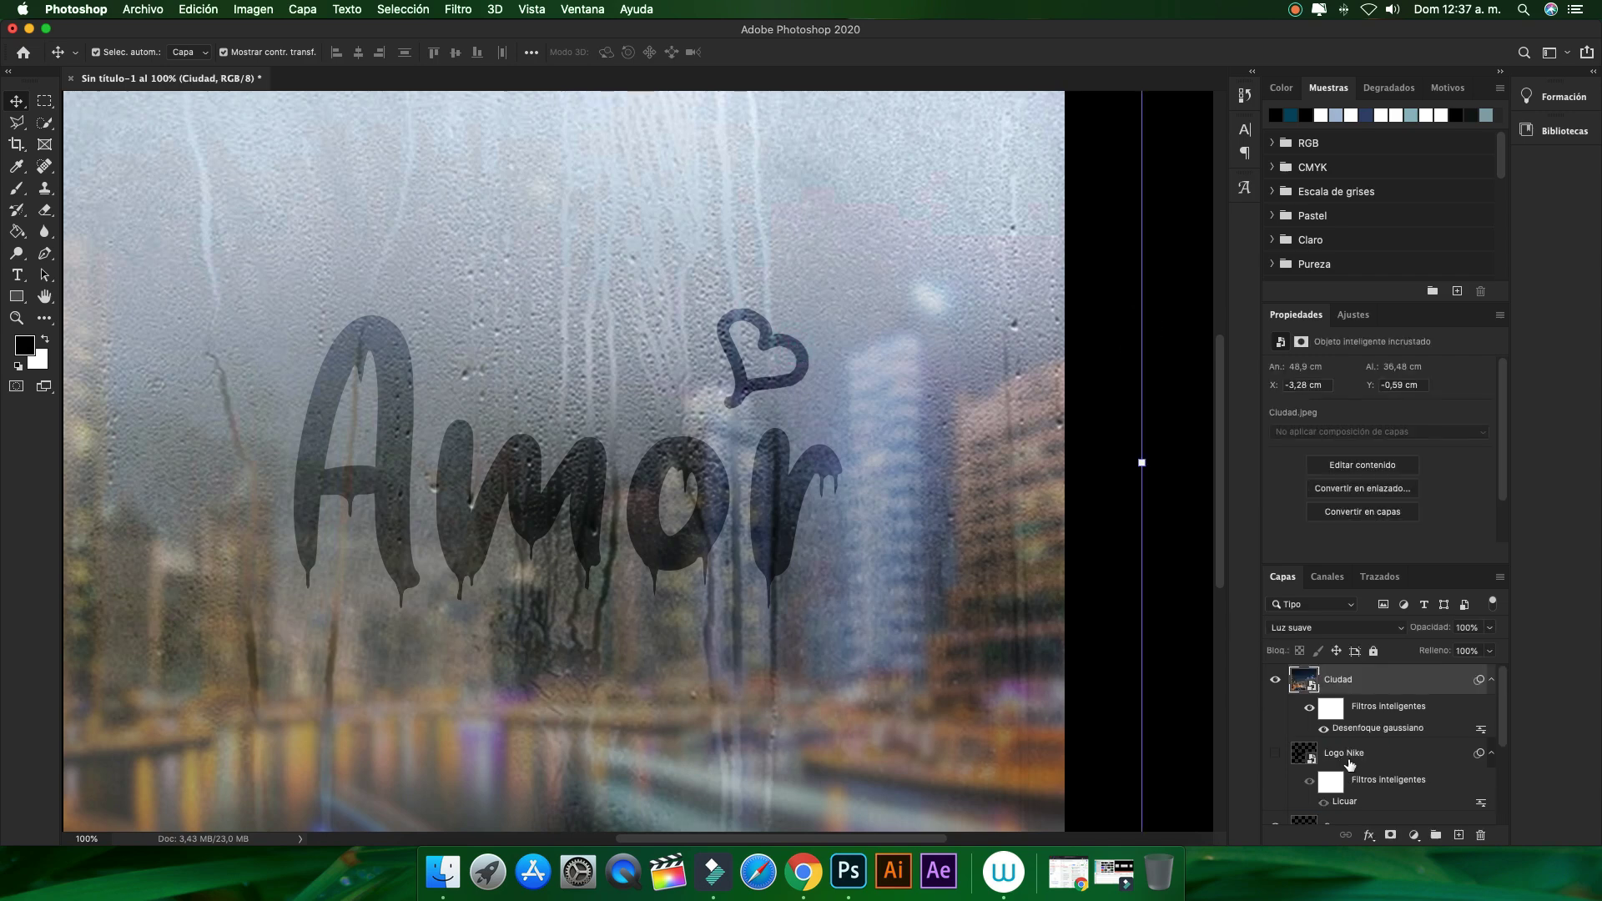
{"action": "scroll", "coordinate": [1347, 780], "scroll_direction": "down", "scroll_amount": 2}
{"action": "scroll", "coordinate": [1348, 783], "scroll_direction": "down", "scroll_amount": 2}
{"action": "left_click", "coordinate": [1345, 723]}
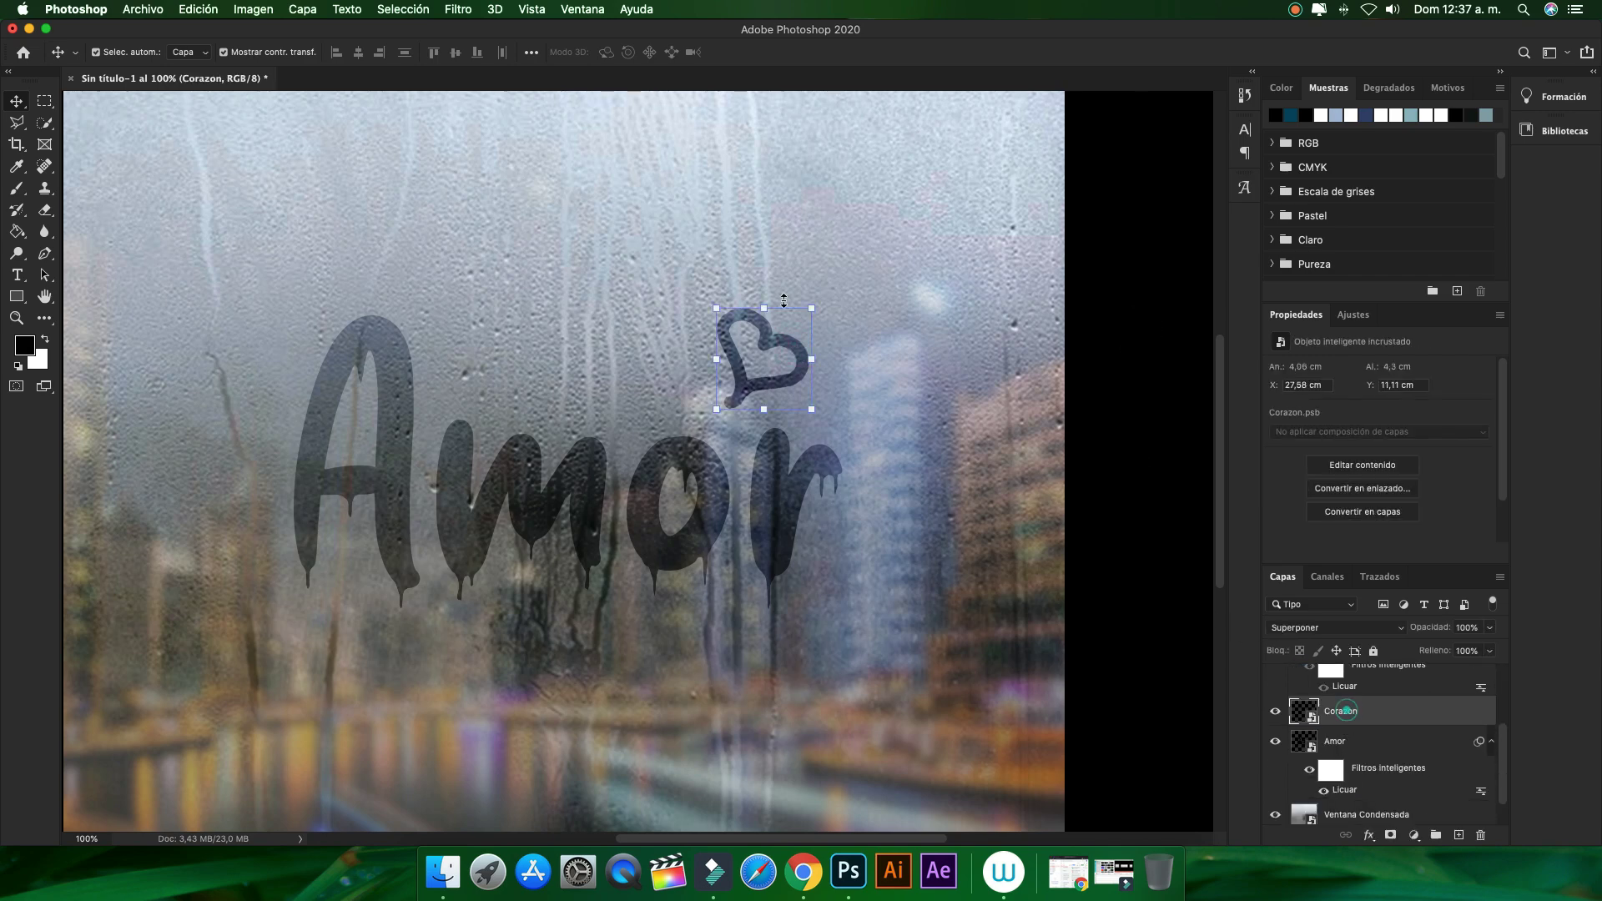
{"action": "left_click", "coordinate": [96, 51]}
{"action": "left_click_drag", "start_coordinate": [787, 365], "coordinate": [787, 382]}
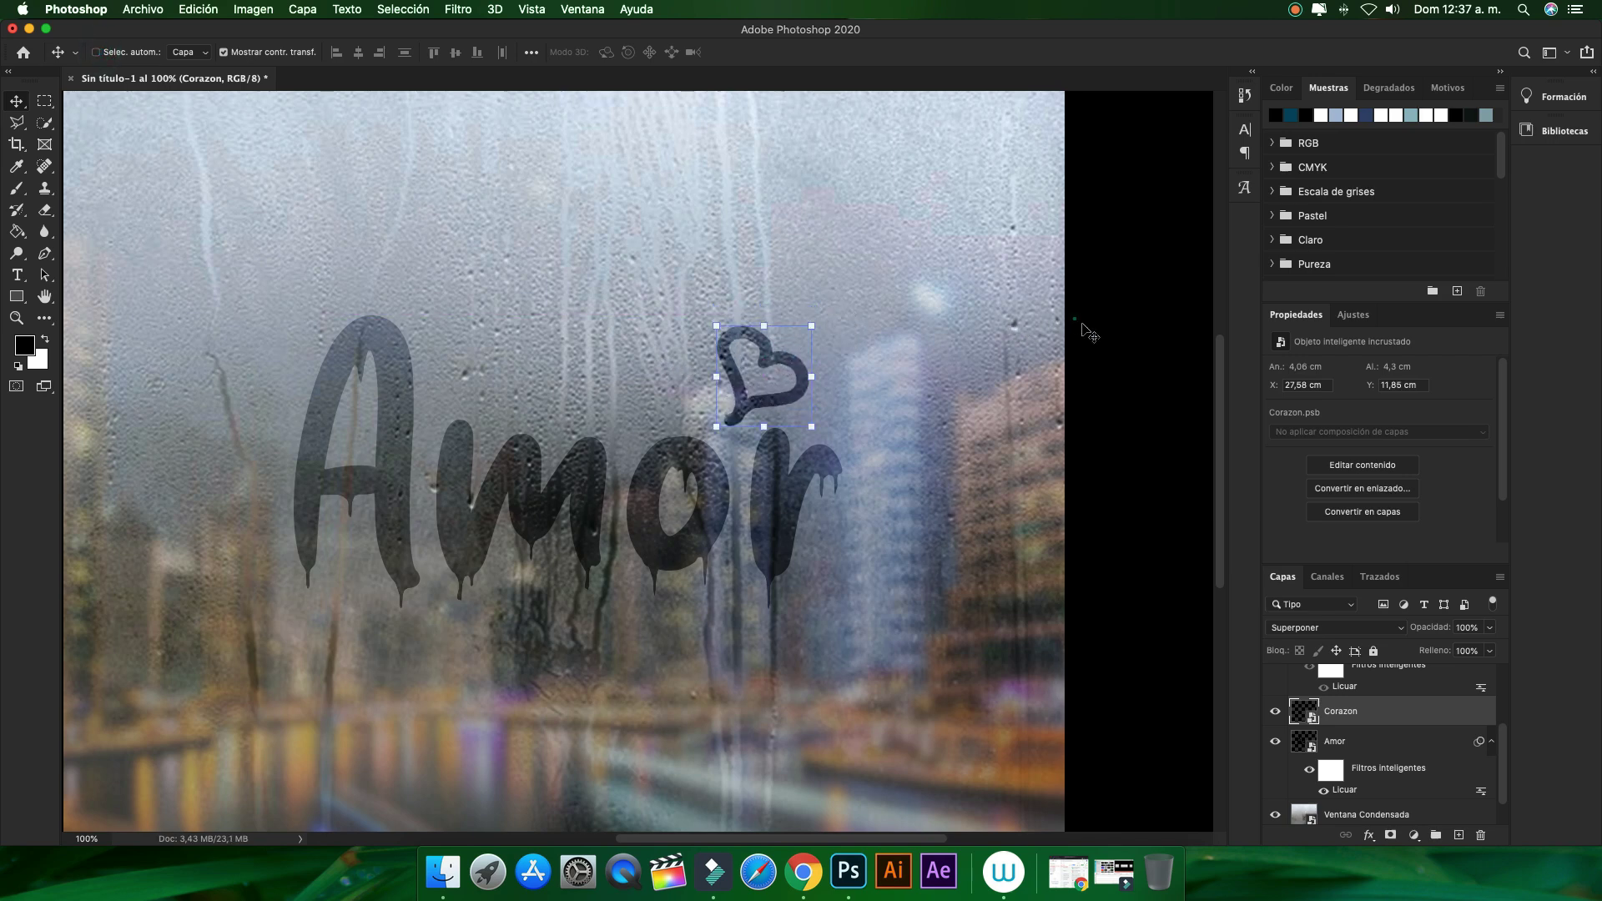
Lower the heart layer's opacity to 68% and zoom out to view the whole image
{"action": "left_click", "coordinate": [1490, 628]}
{"action": "left_click_drag", "start_coordinate": [1469, 651], "coordinate": [1461, 651]}
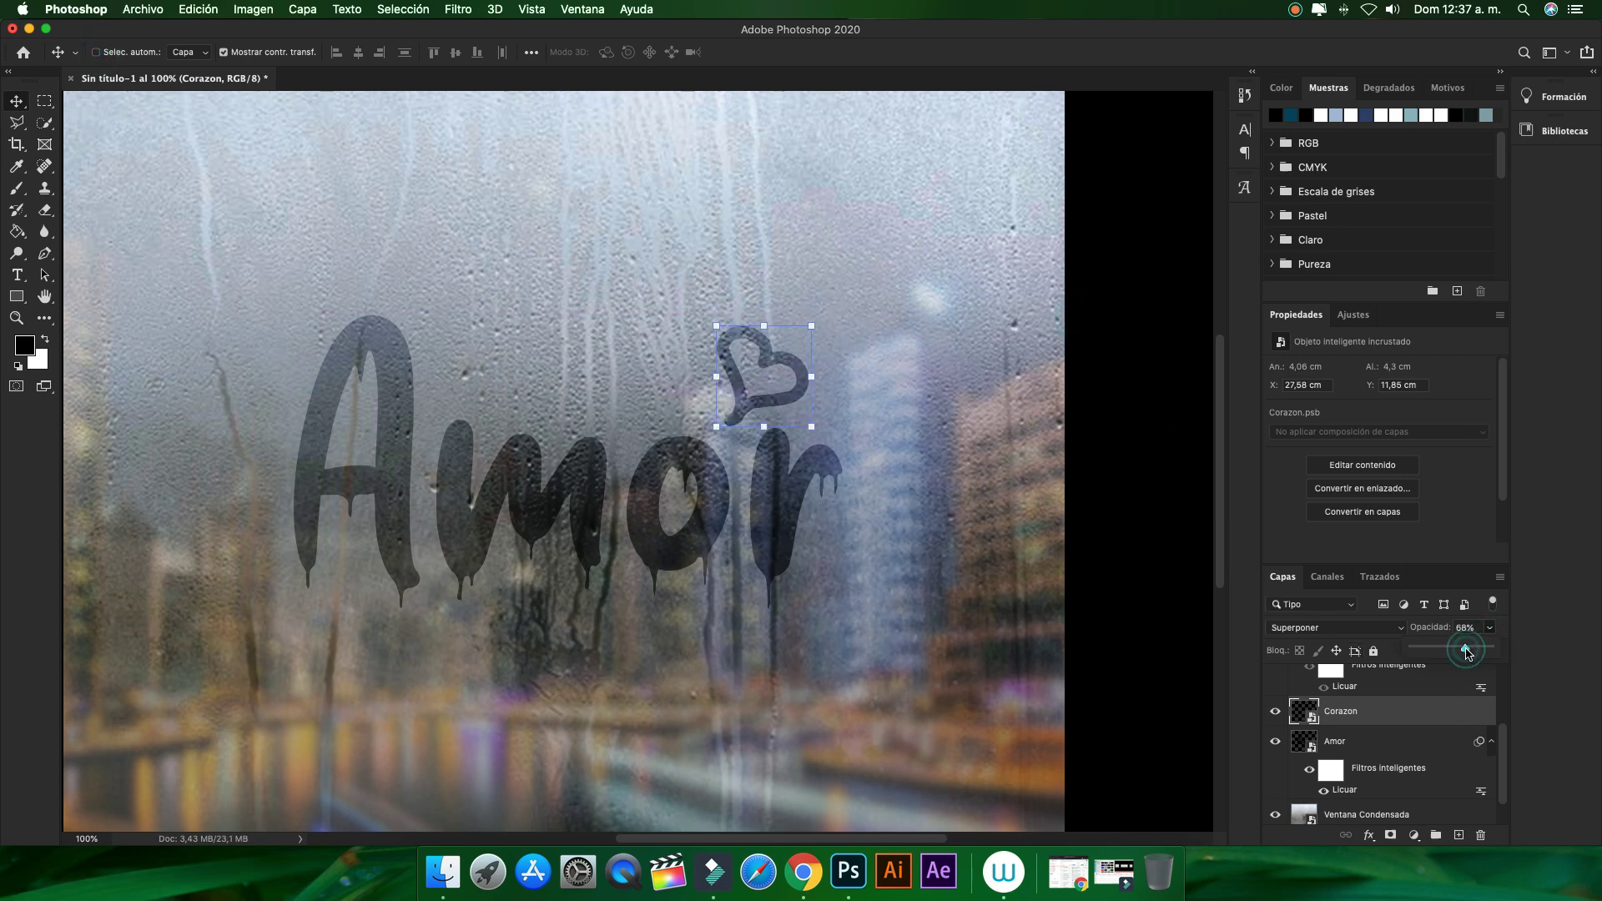
{"action": "left_click", "coordinate": [96, 52]}
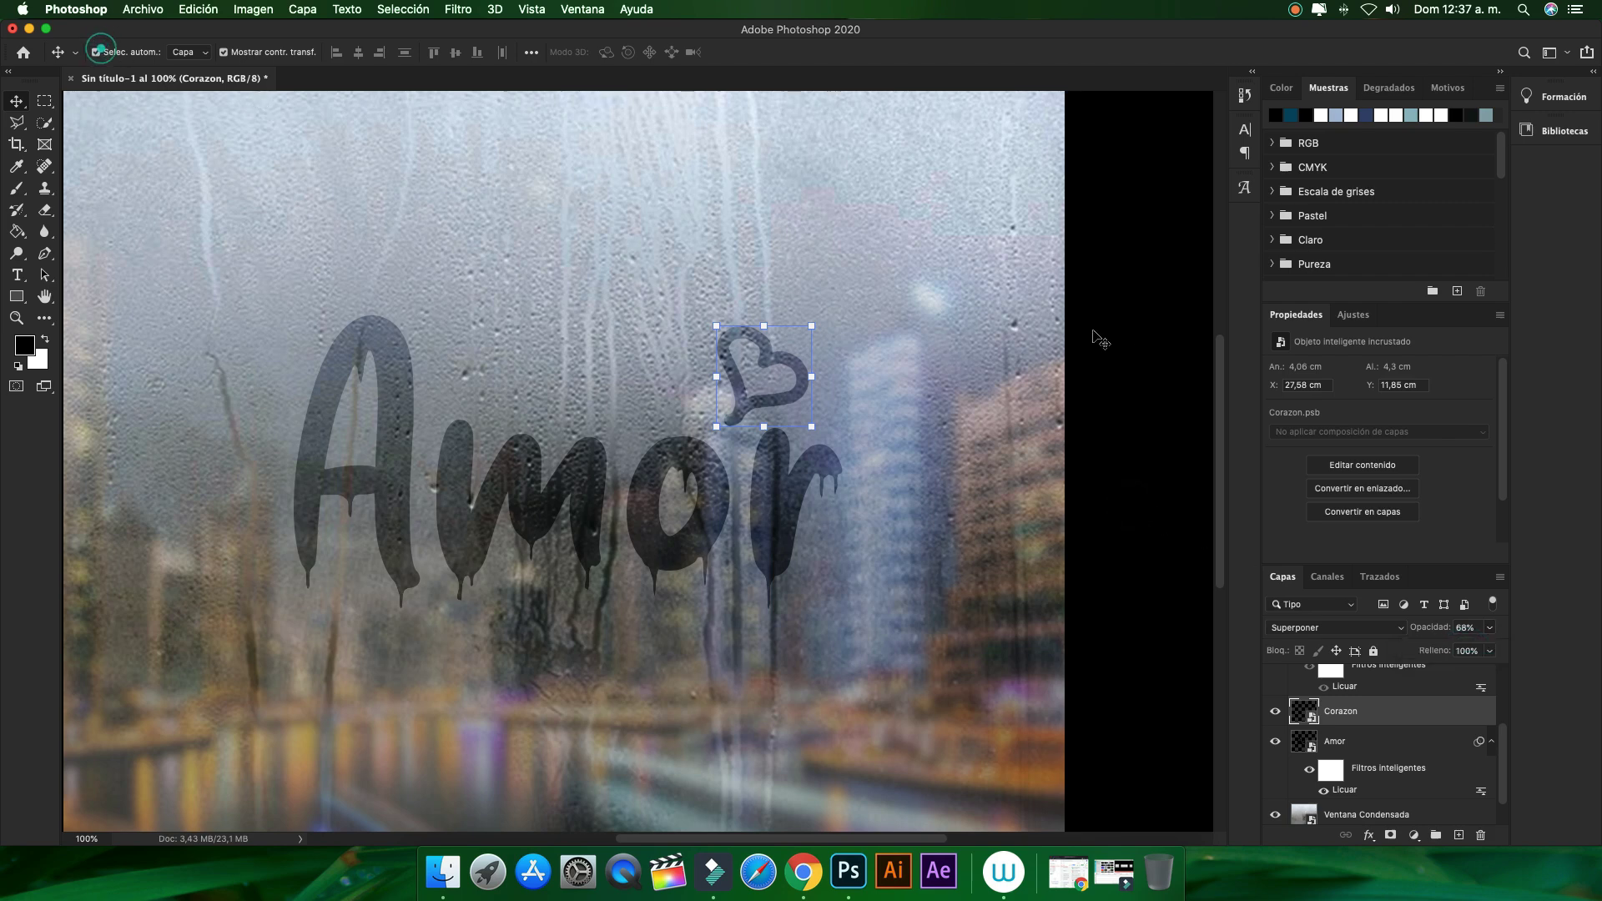
{"action": "left_click", "coordinate": [1118, 337]}
{"action": "key", "text": "super+minus"}
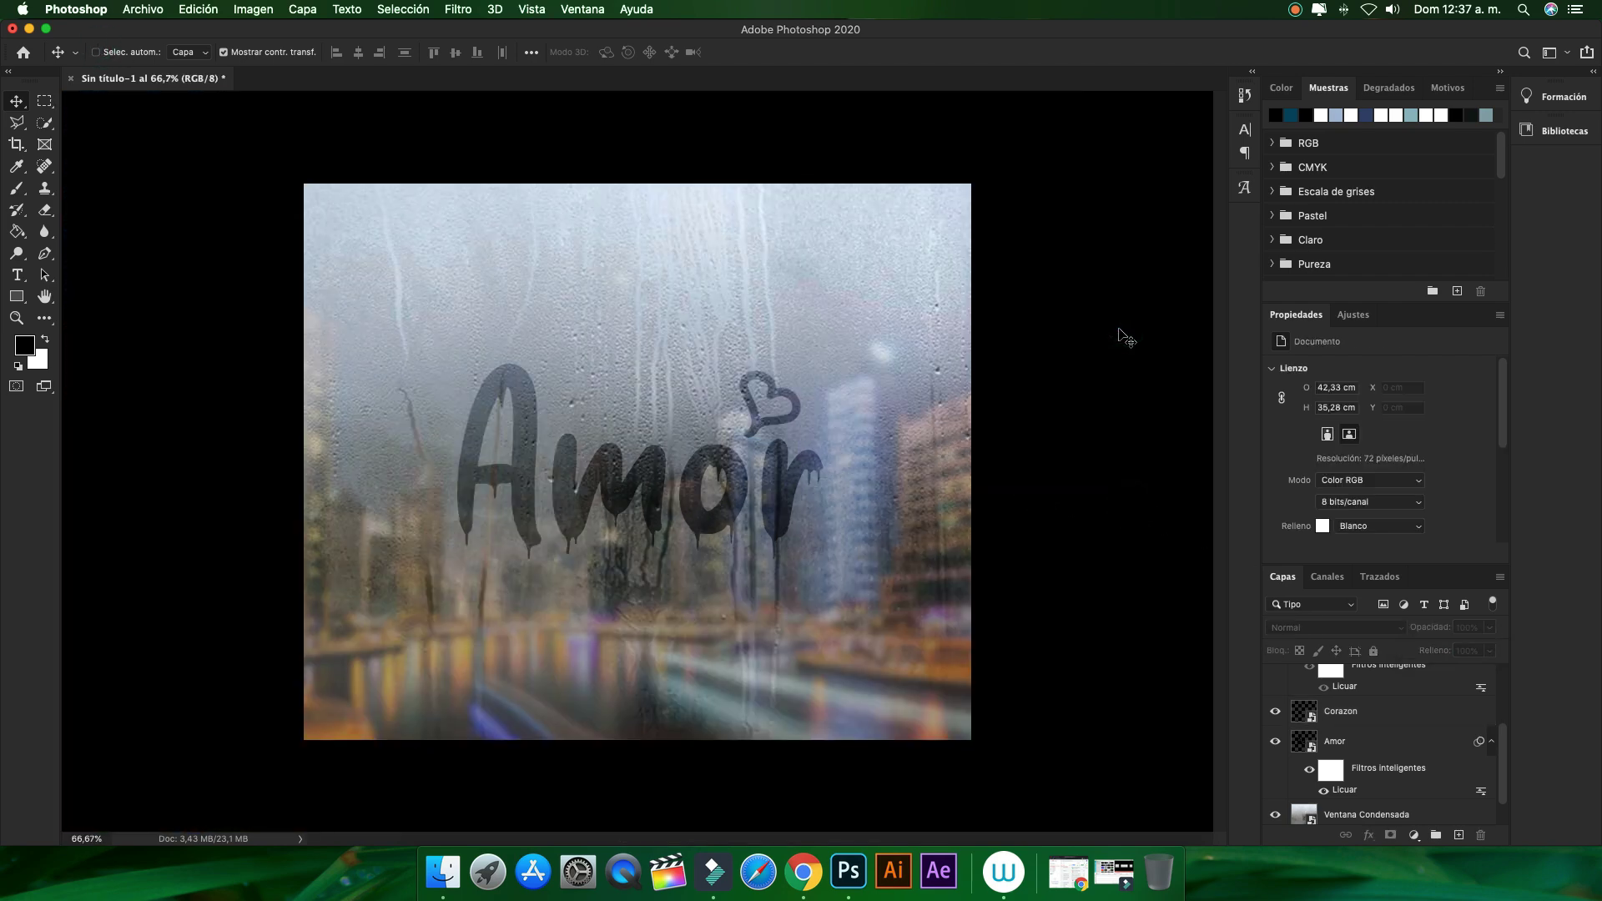